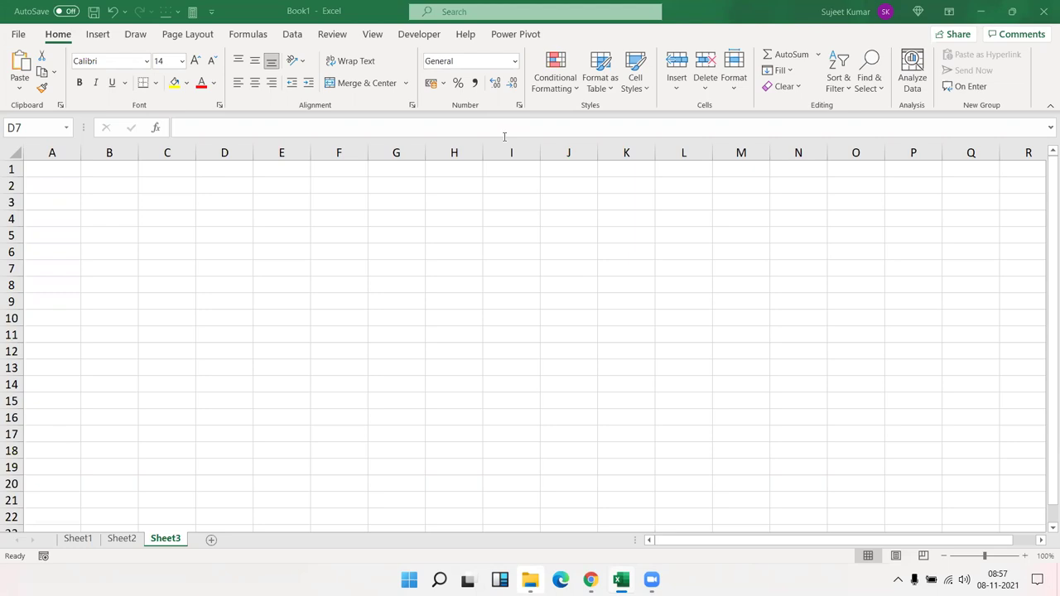
# Enter a test value of 150 in D4, then delete it and return to A1.
pyautogui.click(244, 220)
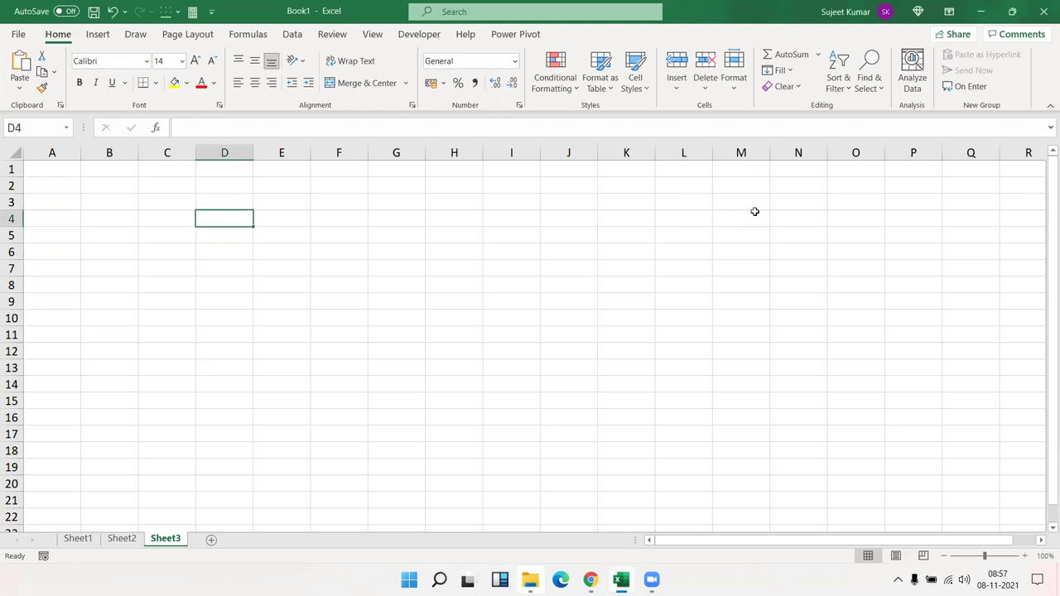
pyautogui.write('150')
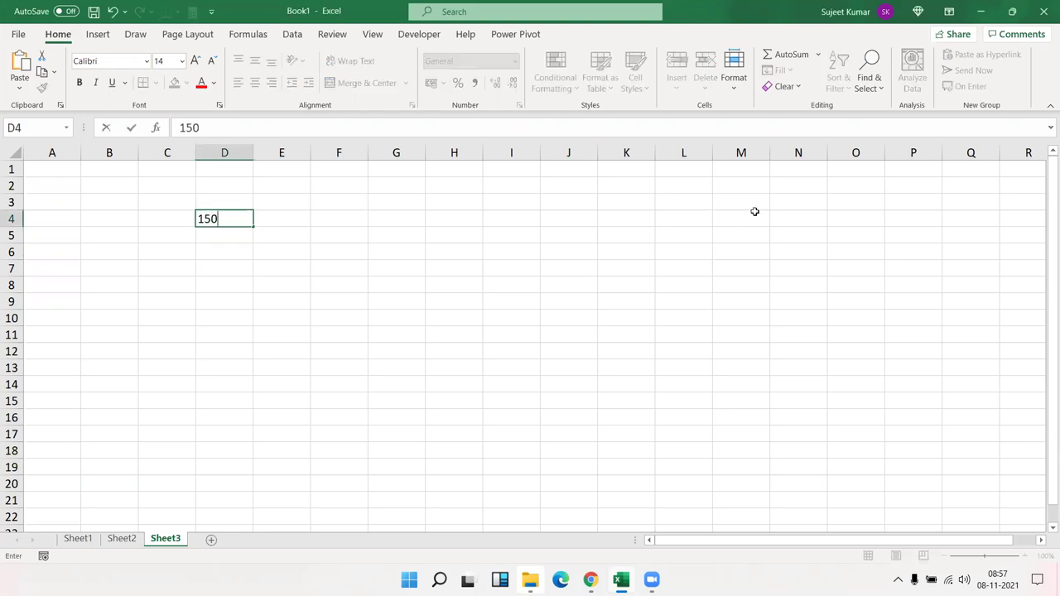
pyautogui.press('Return')
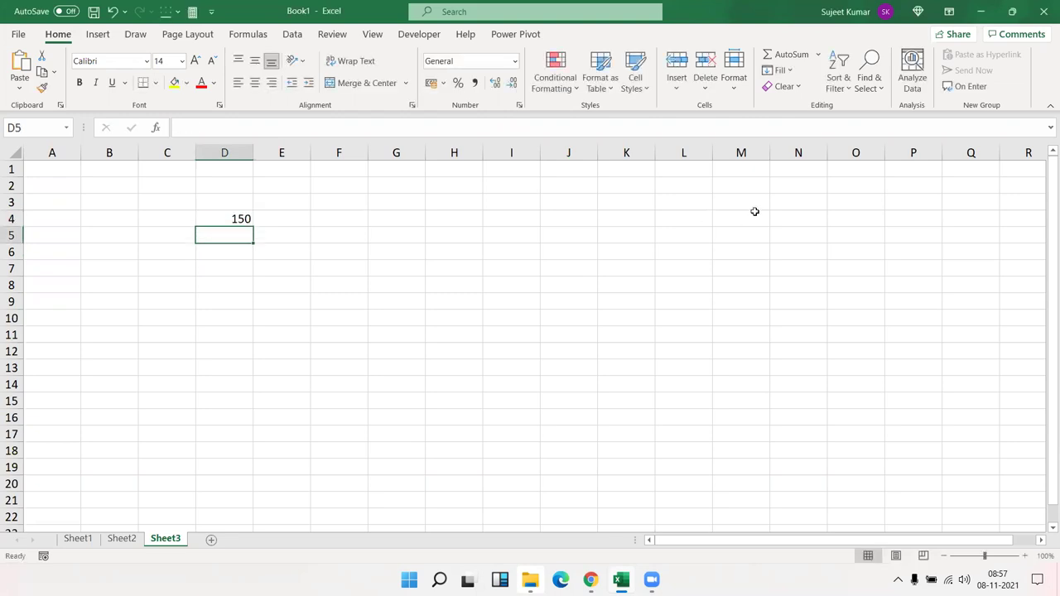
pyautogui.press('Up')
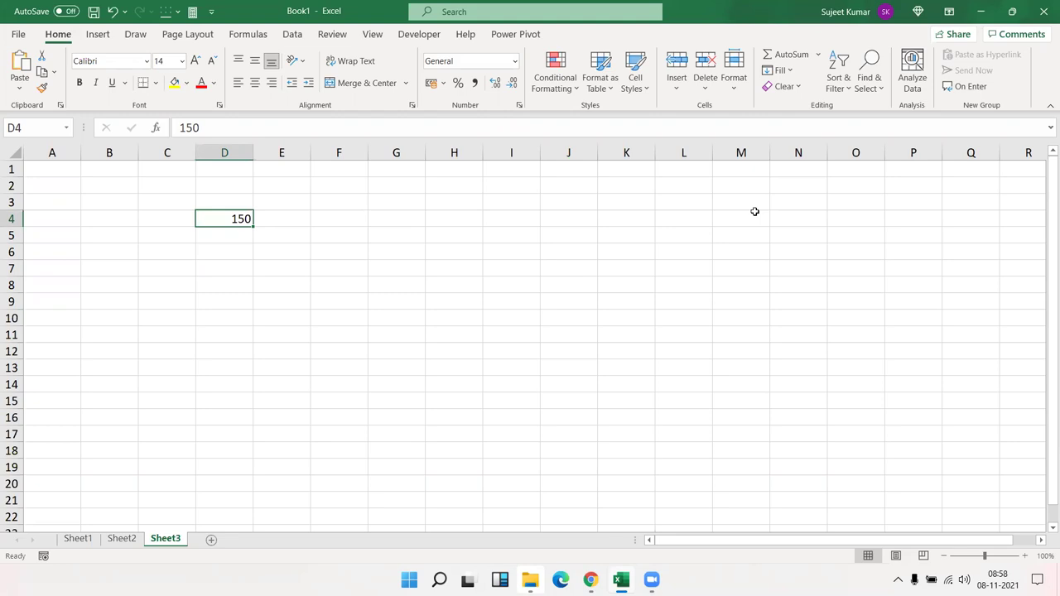
pyautogui.press('Delete')
pyautogui.press('Left')
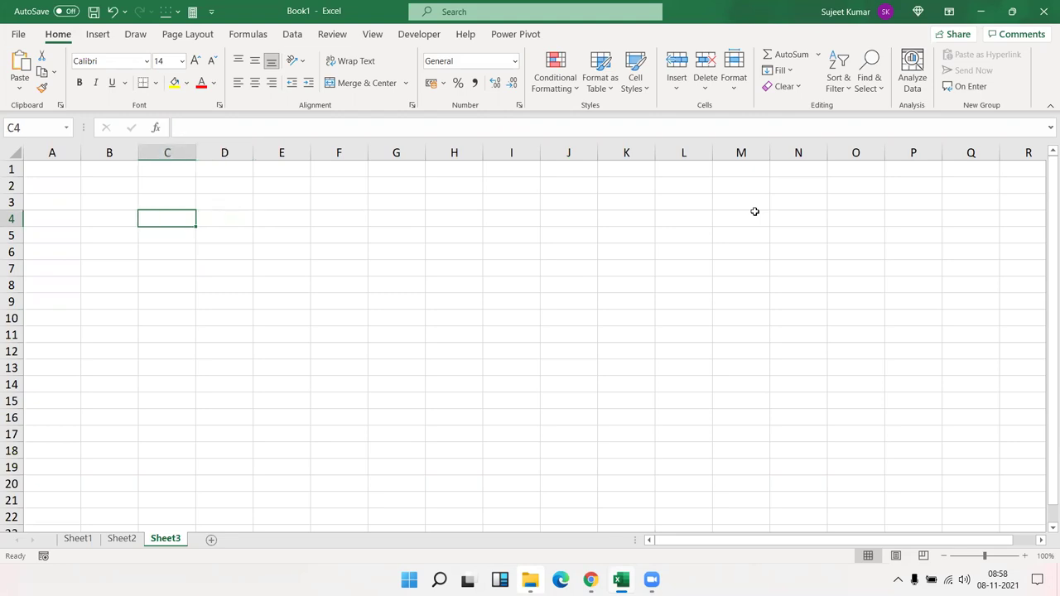
pyautogui.hotkey('ctrl', 'Home')
# Type the Chq heading in A1 and the cheque number 852369 in A2.
pyautogui.write('Chq')
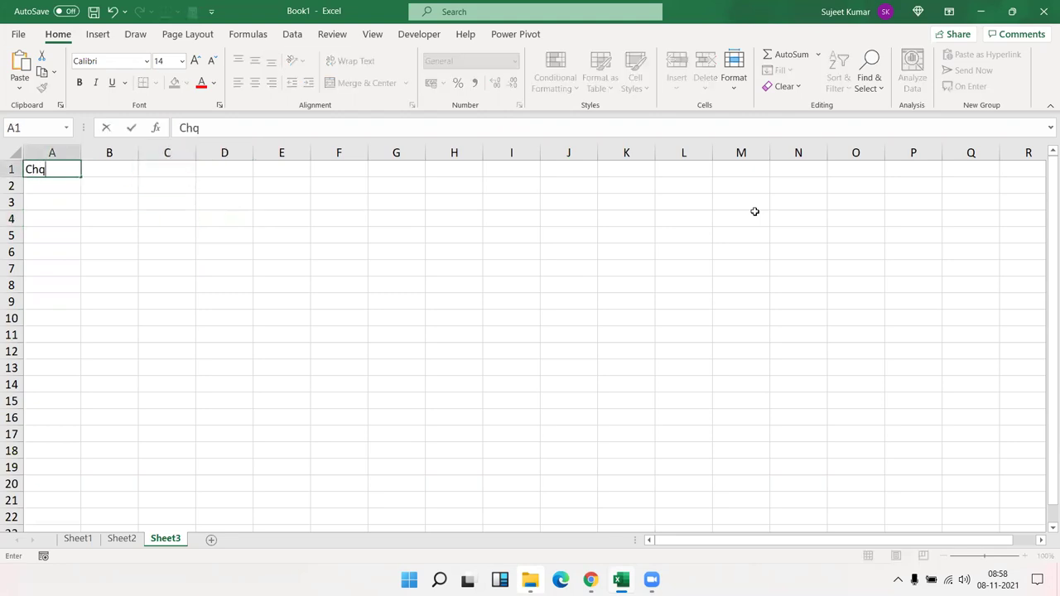
pyautogui.press('Return')
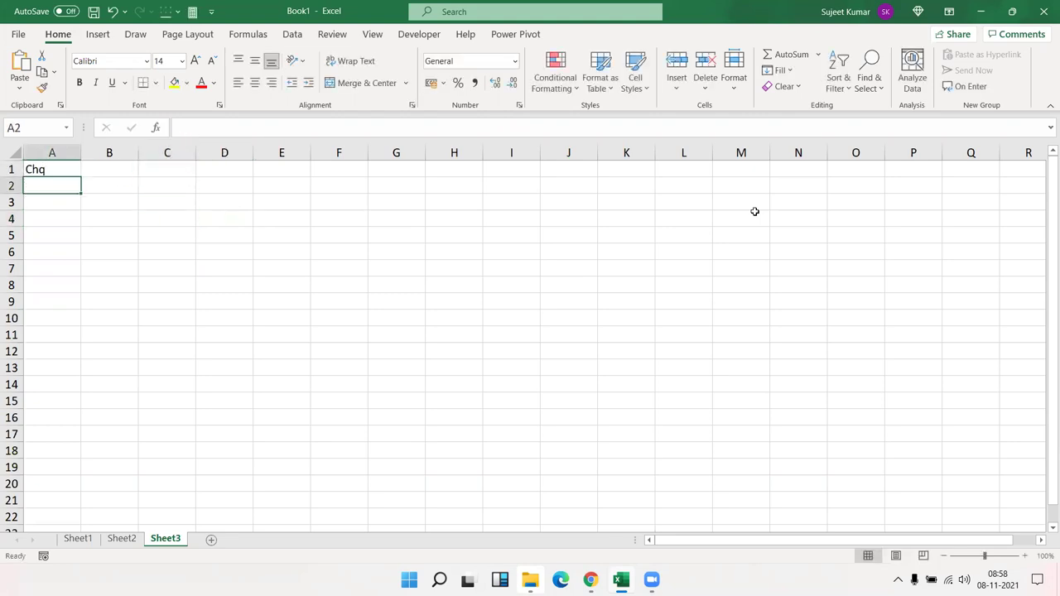
pyautogui.write('8252')
pyautogui.press('Return')
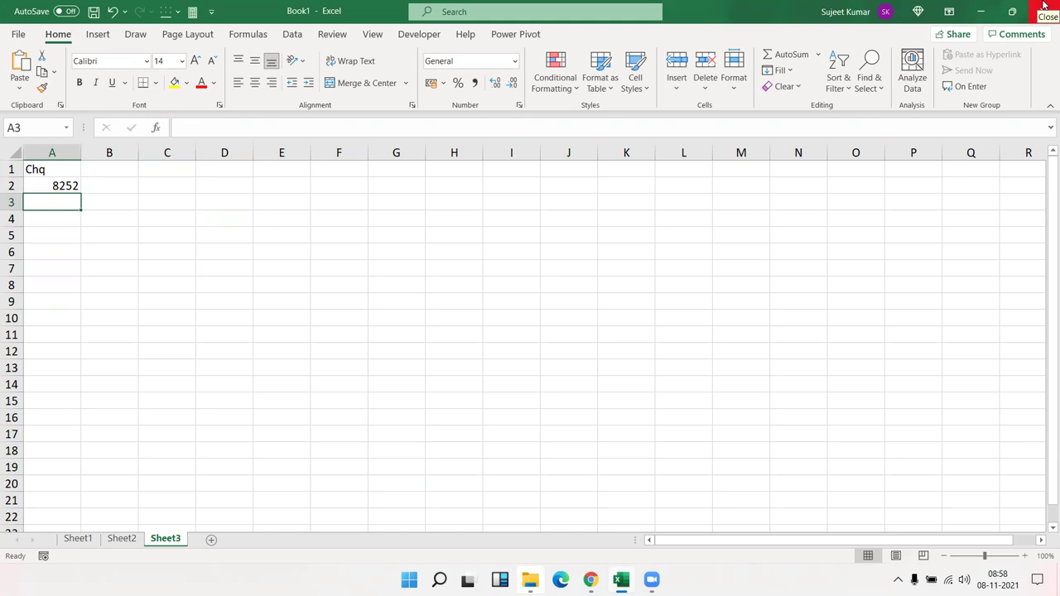
pyautogui.press('Up')
pyautogui.write('852369')
pyautogui.press('Return')
# Enter '004585 in A3 so its leading zeros are kept as text.
pyautogui.write('0045820')
pyautogui.press('BackSpace')
pyautogui.press('Return')
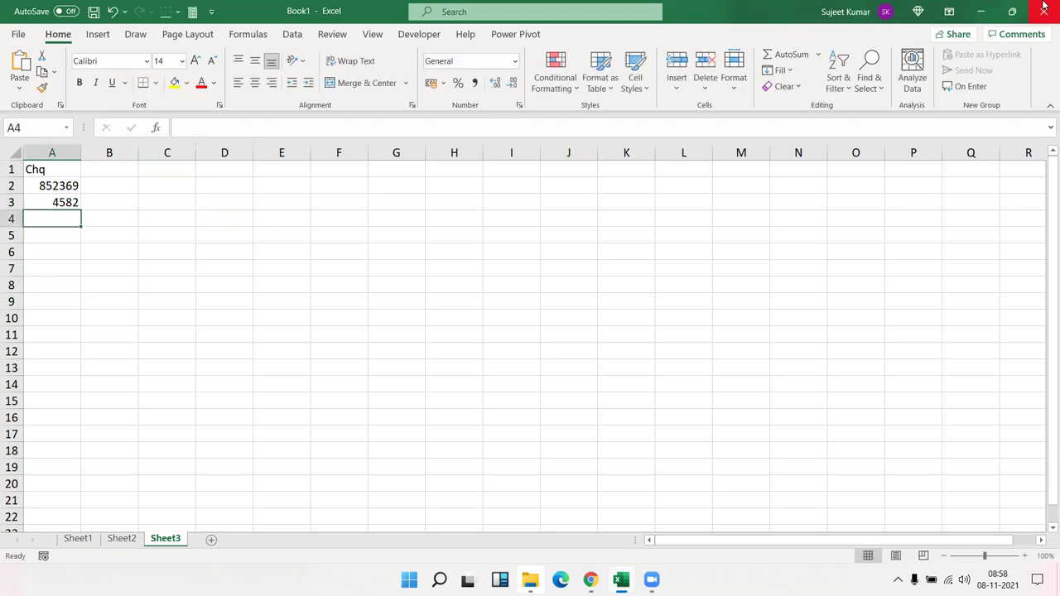
pyautogui.press('Up')
pyautogui.write("'")
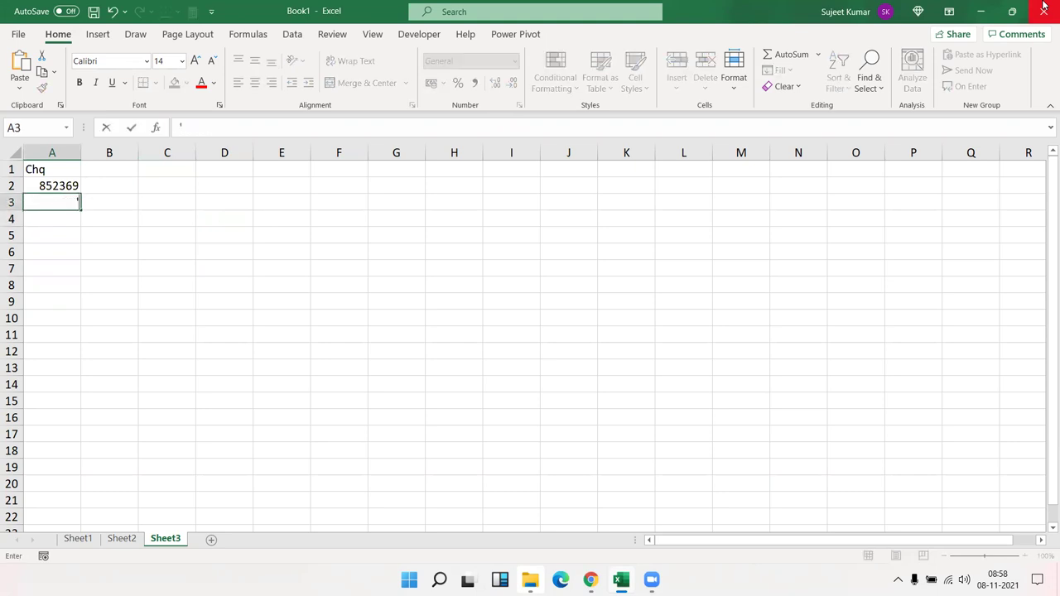
pyautogui.write('004585')
pyautogui.press('Return')
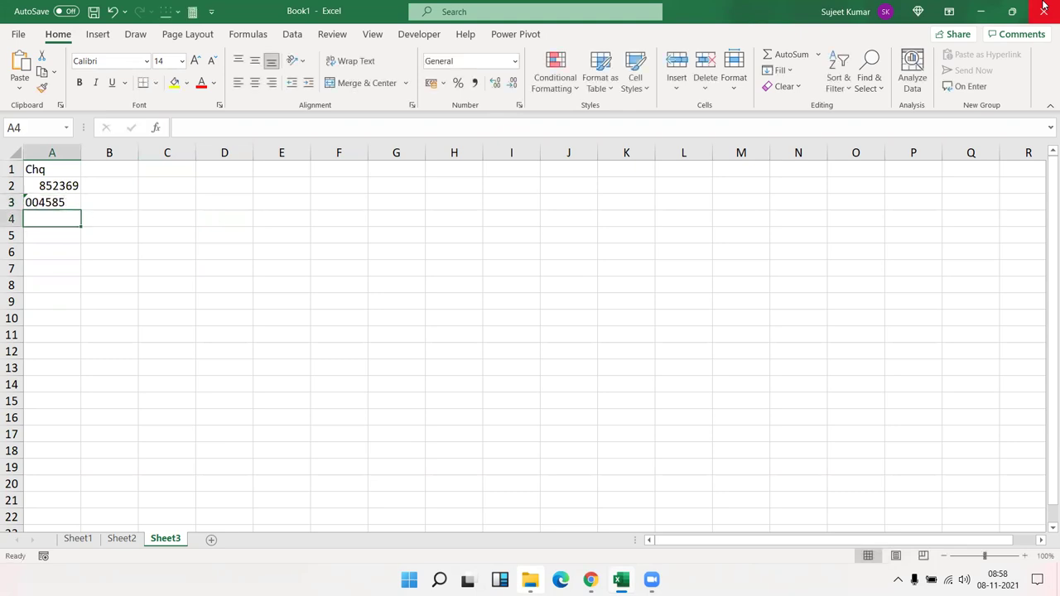
pyautogui.press('Up')
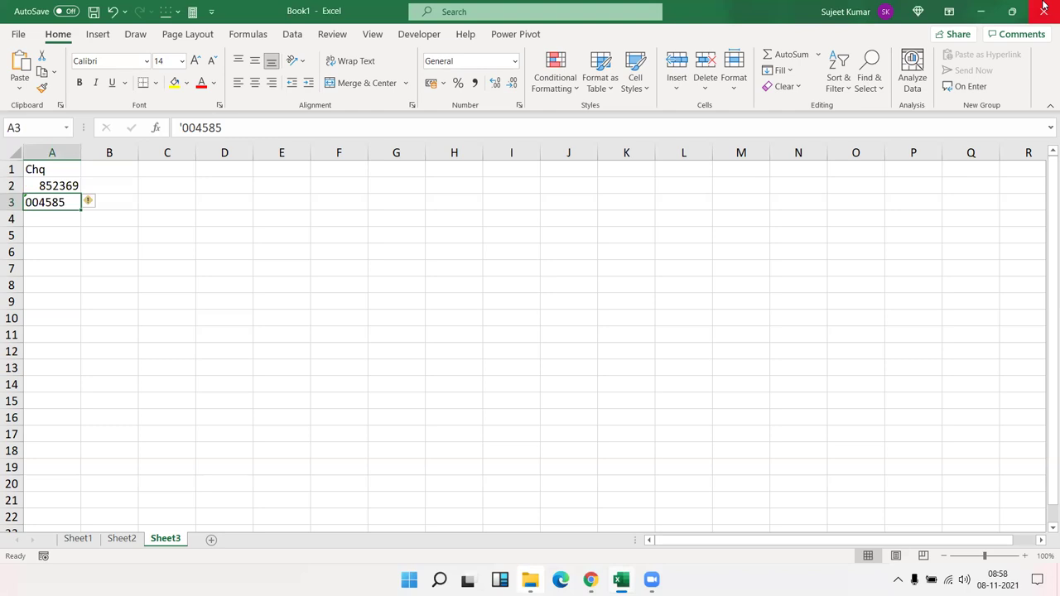
# Replace A3 with 85 and list 3254, 9652, 3682, 12136, 45652 and 32 below it.
pyautogui.press('Delete')
pyautogui.write('85')
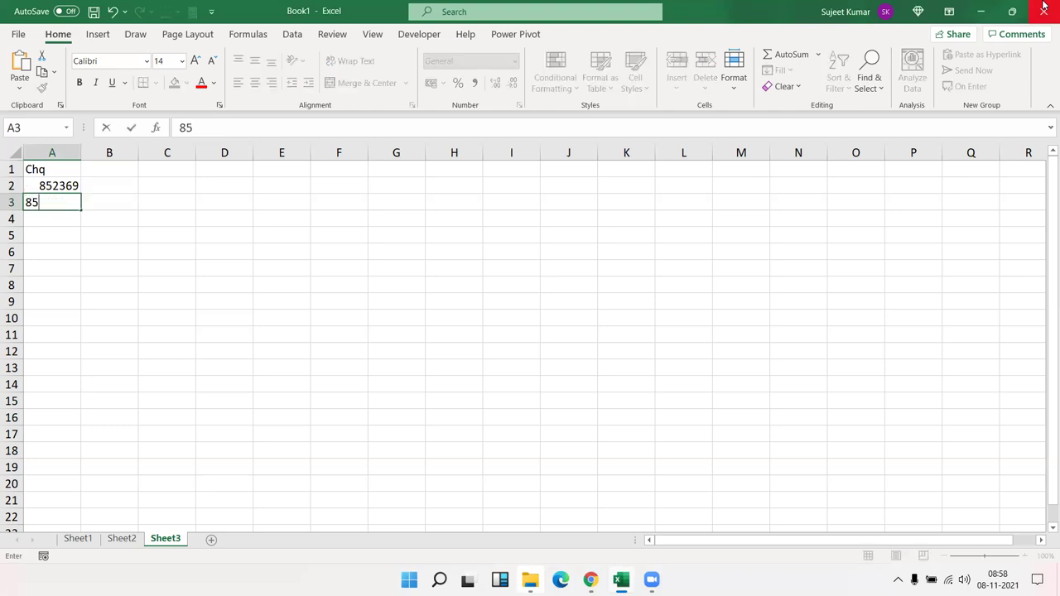
pyautogui.press('Return')
pyautogui.write('3254')
pyautogui.press('Return')
pyautogui.write('965')
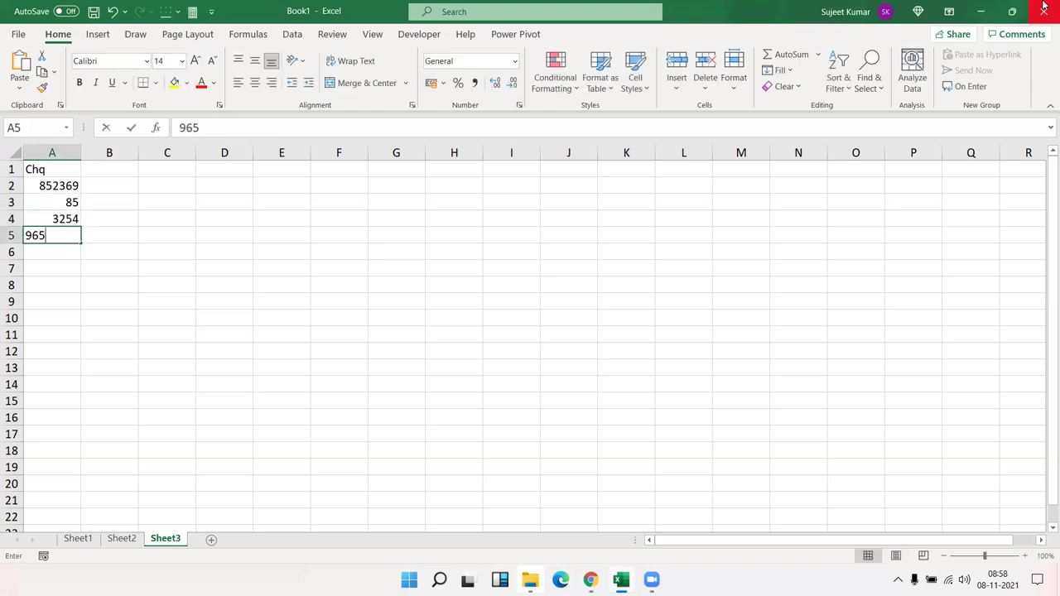
pyautogui.write('2')
pyautogui.press('Return')
pyautogui.write('3682')
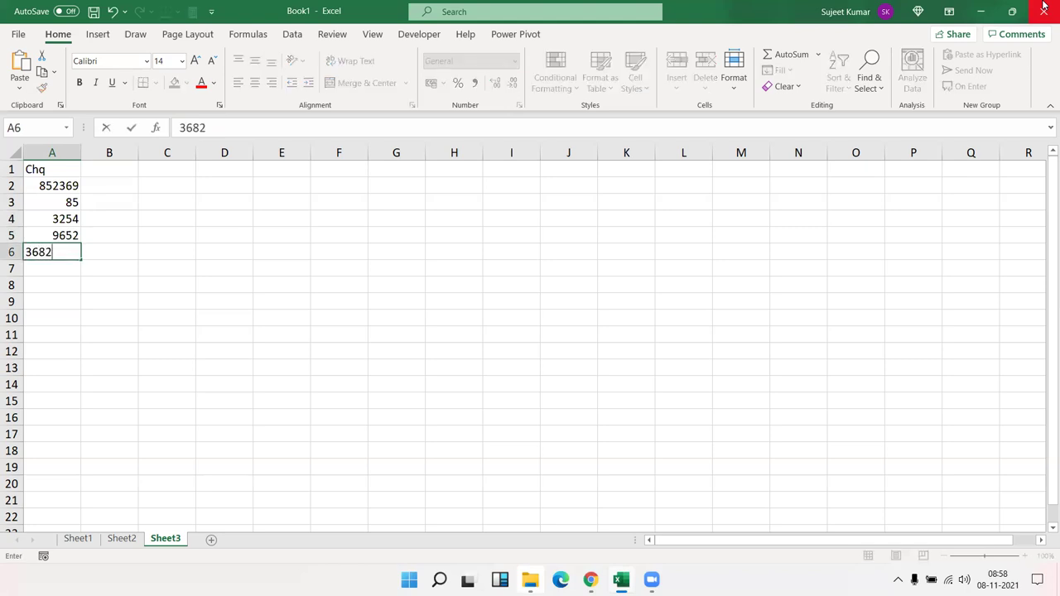
pyautogui.press('Return')
pyautogui.write('12136')
pyautogui.press('Return')
pyautogui.write('45652')
pyautogui.press('Return')
pyautogui.write('32')
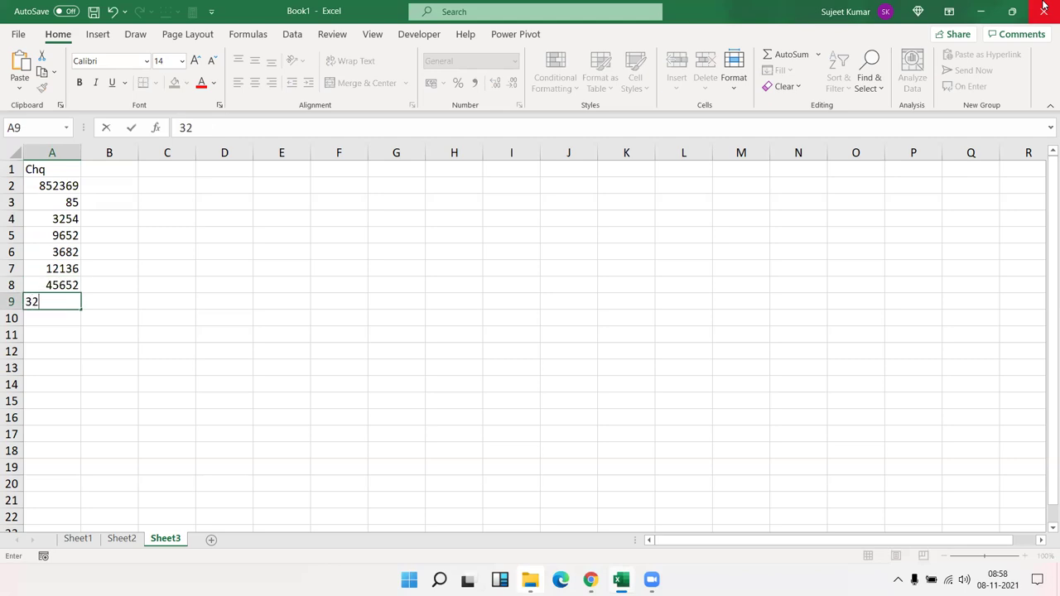
pyautogui.press('Return')
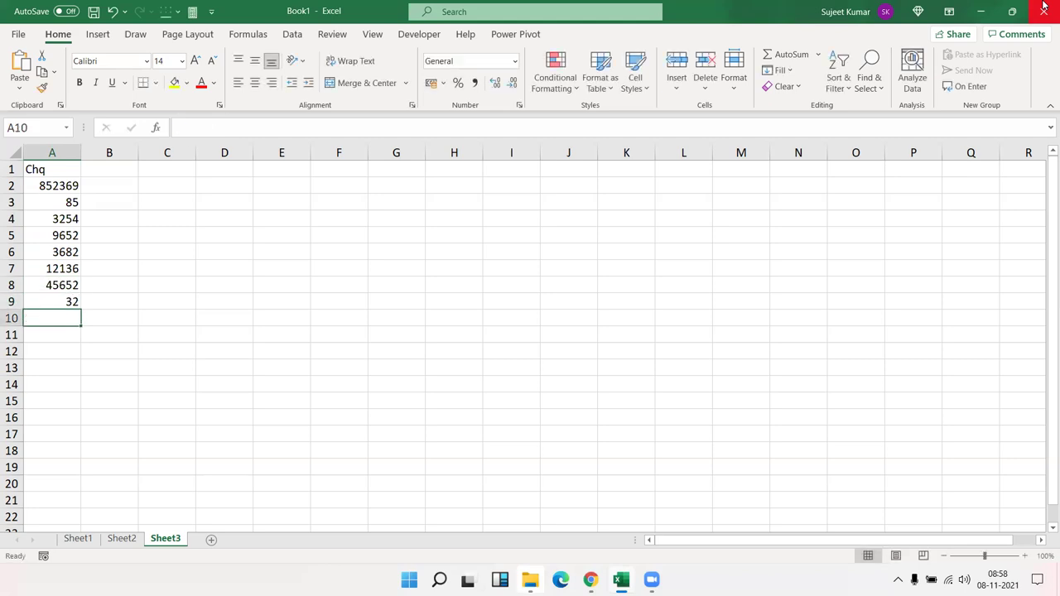
# Select the cheque numbers in A2:A9.
pyautogui.press('Up')
pyautogui.press('Up')
pyautogui.hotkey('ctrl', 'Up')
pyautogui.press('Down')
pyautogui.hotkey('ctrl', 'shift', 'Down')
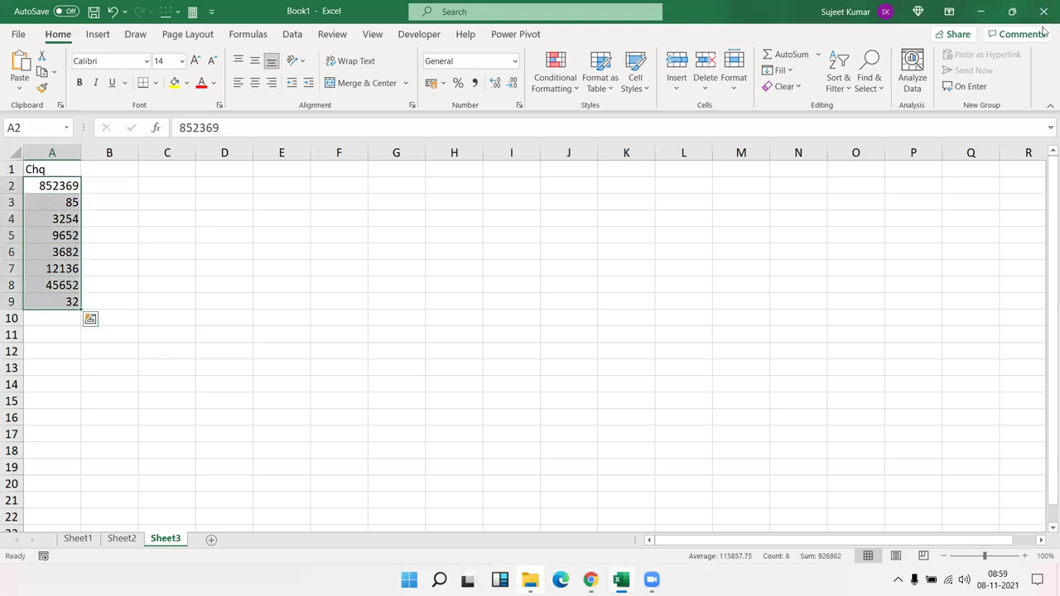
# Apply the custom number format 000000 to A2:A9 so each shows six digits.
pyautogui.click(520, 106)
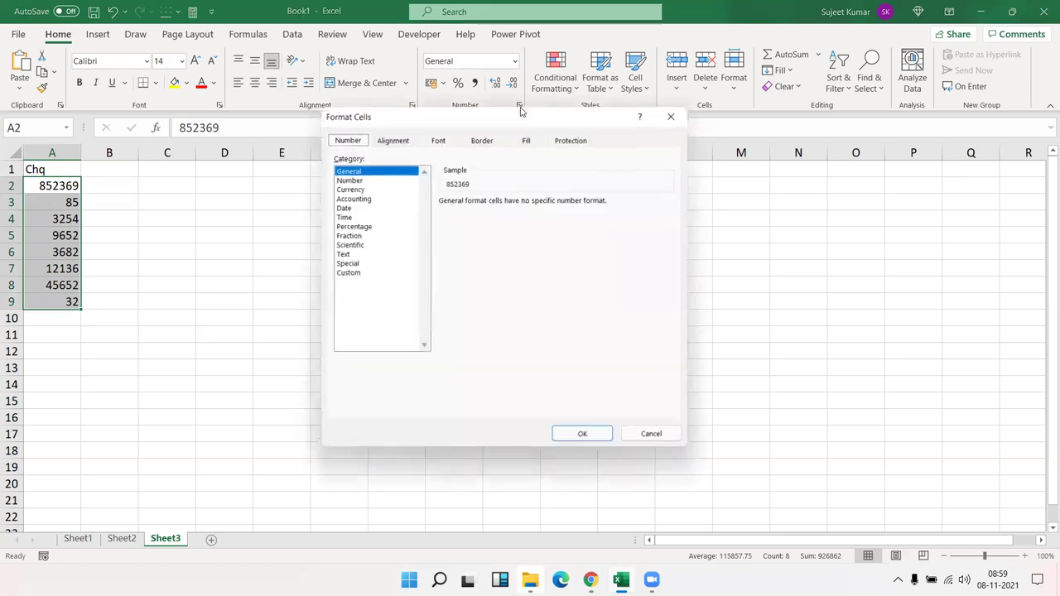
pyautogui.click(348, 272)
pyautogui.doubleClick(469, 212)
pyautogui.write('000000')
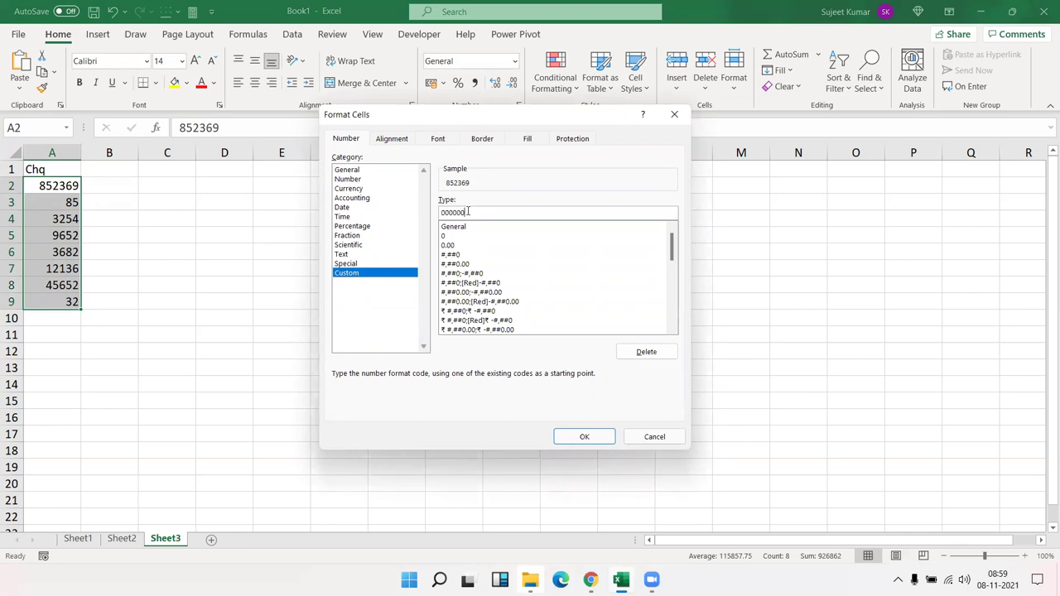
pyautogui.press('Return')
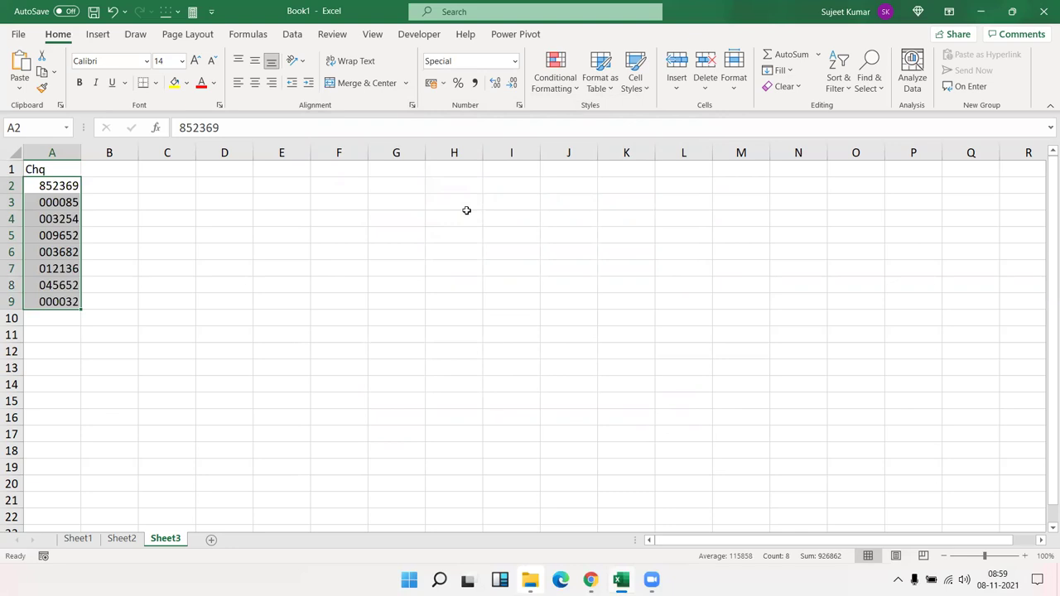
# Enter '000085 as text in cell E3.
pyautogui.press('Right')
pyautogui.press('Right')
pyautogui.press('Right')
pyautogui.press('Right')
pyautogui.press('Down')
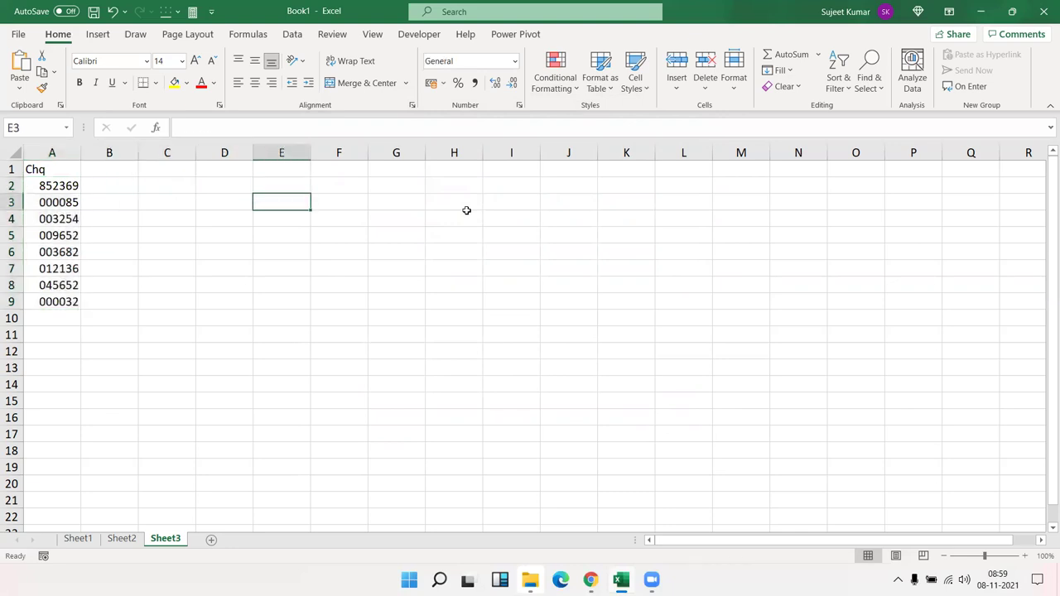
pyautogui.write("'000085")
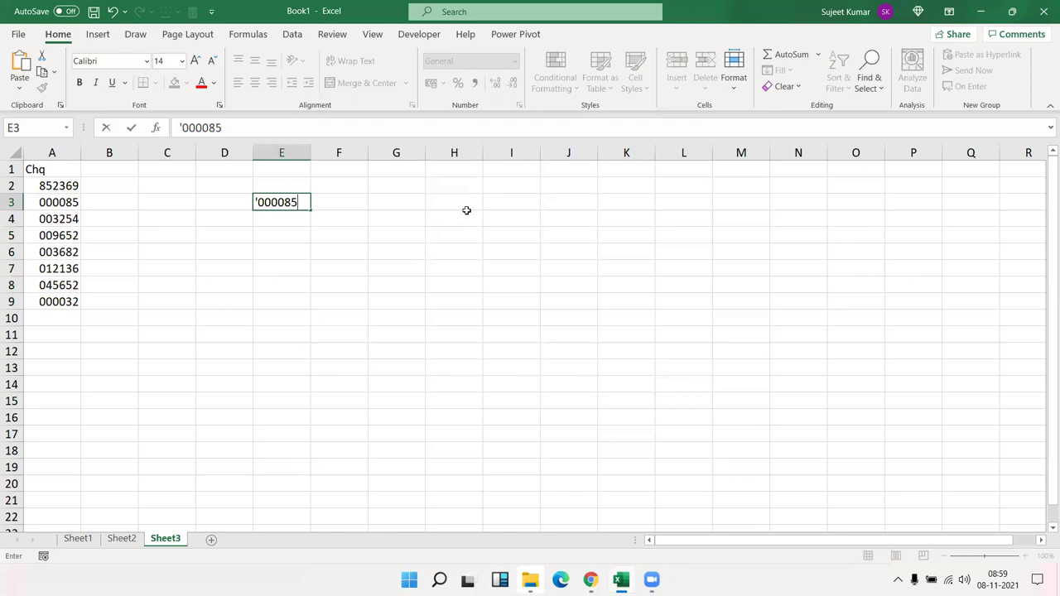
pyautogui.click(432, 230)
# Ignore the number-stored-as-text warning on E3, then compare what A3 and E3 hold.
pyautogui.click(268, 203)
pyautogui.click(244, 204)
pyautogui.click(283, 203)
pyautogui.click(240, 202)
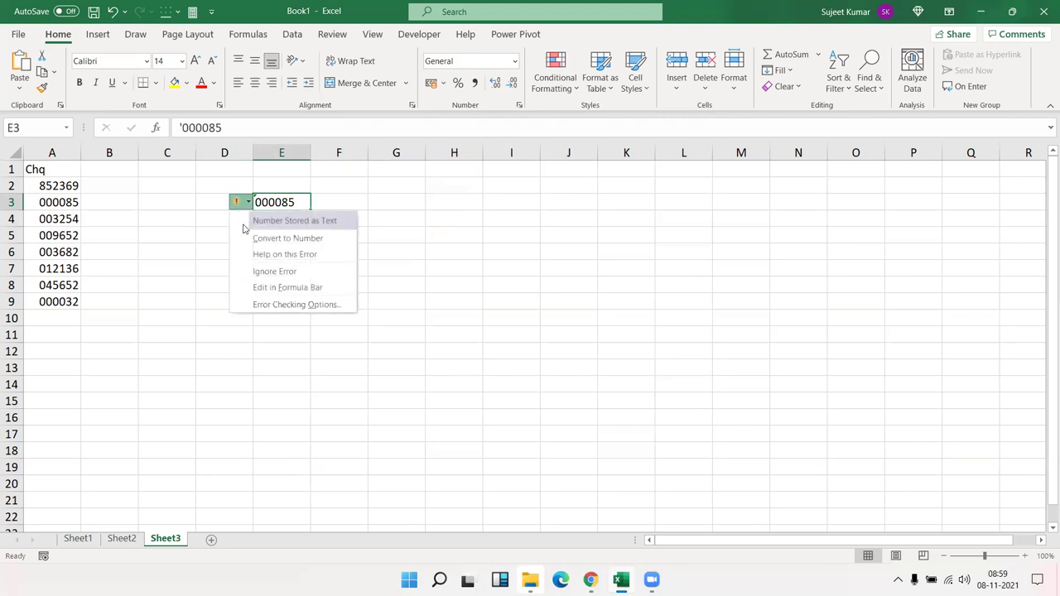
pyautogui.click(262, 271)
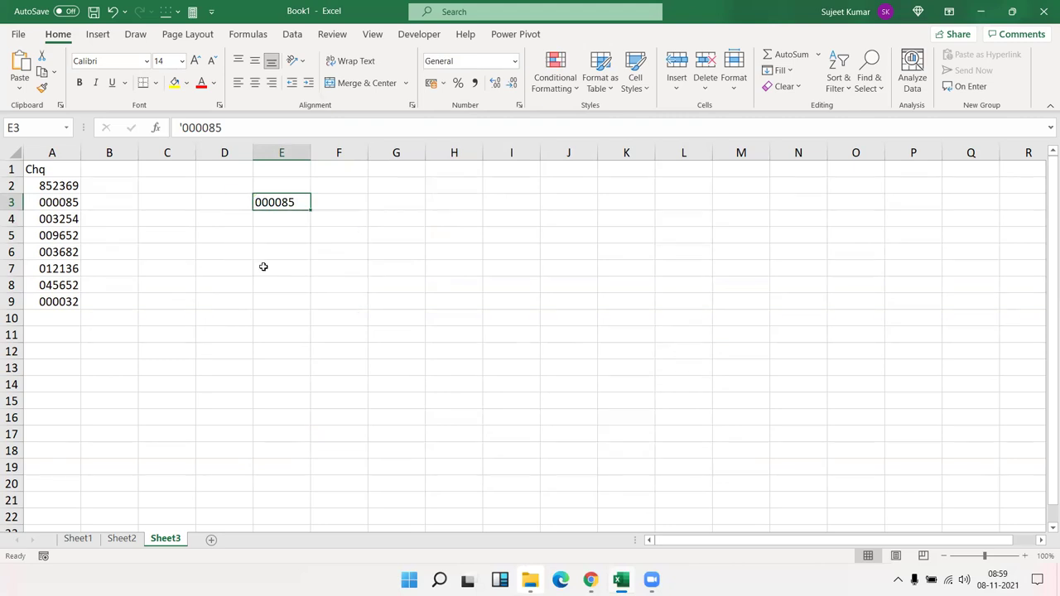
pyautogui.click(263, 253)
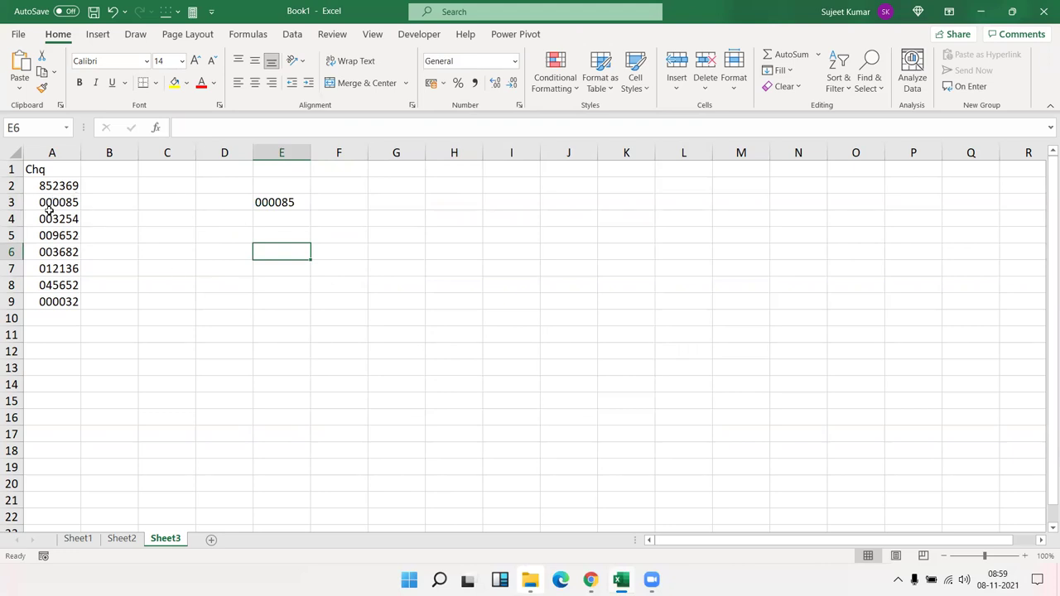
pyautogui.click(50, 205)
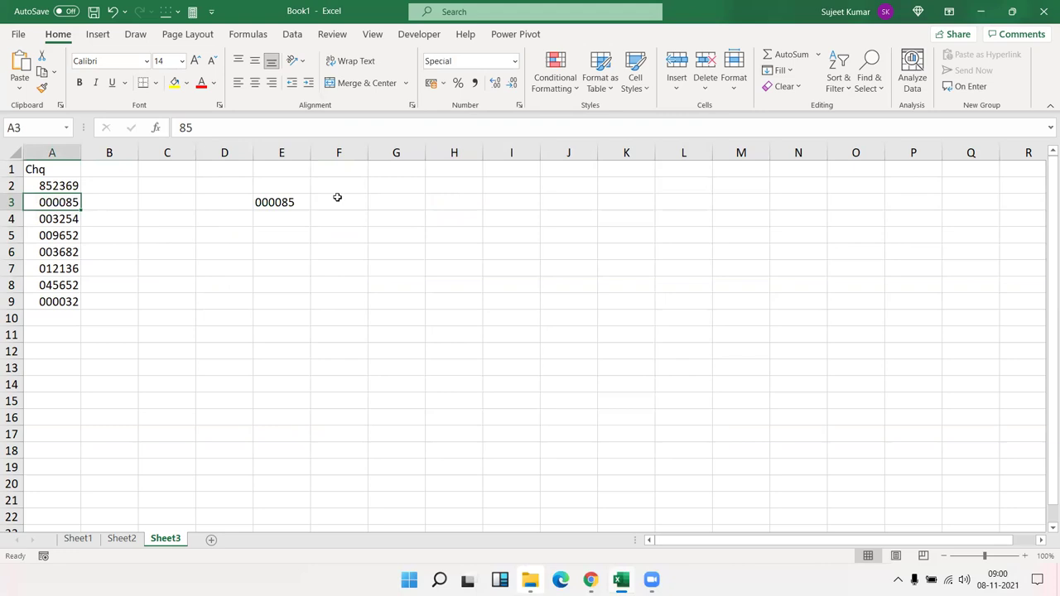
pyautogui.click(261, 213)
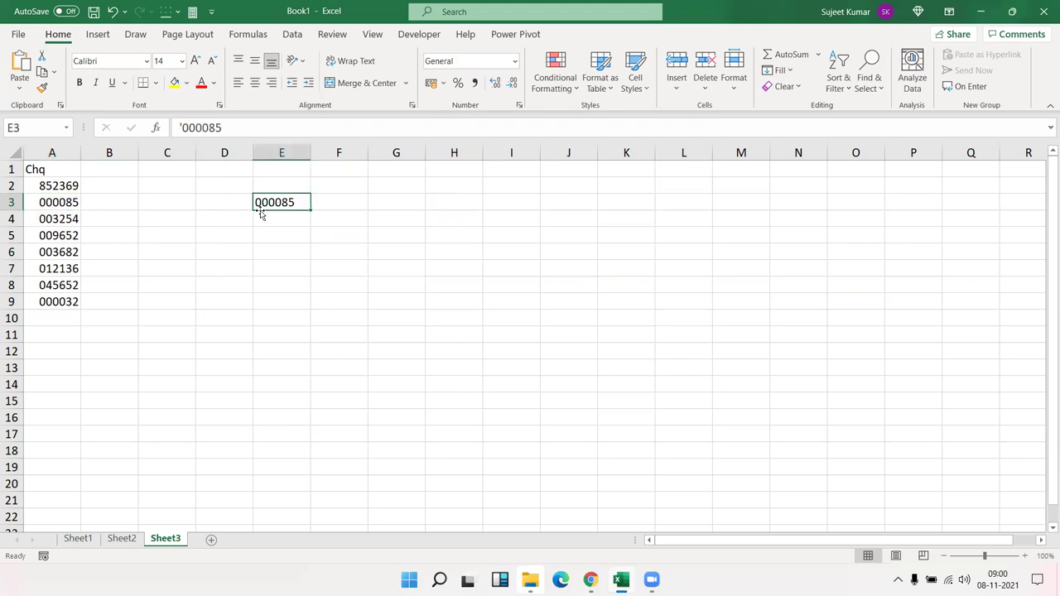
# Enter =A3=E3 in C4, which returns FALSE.
pyautogui.click(161, 216)
pyautogui.write('=')
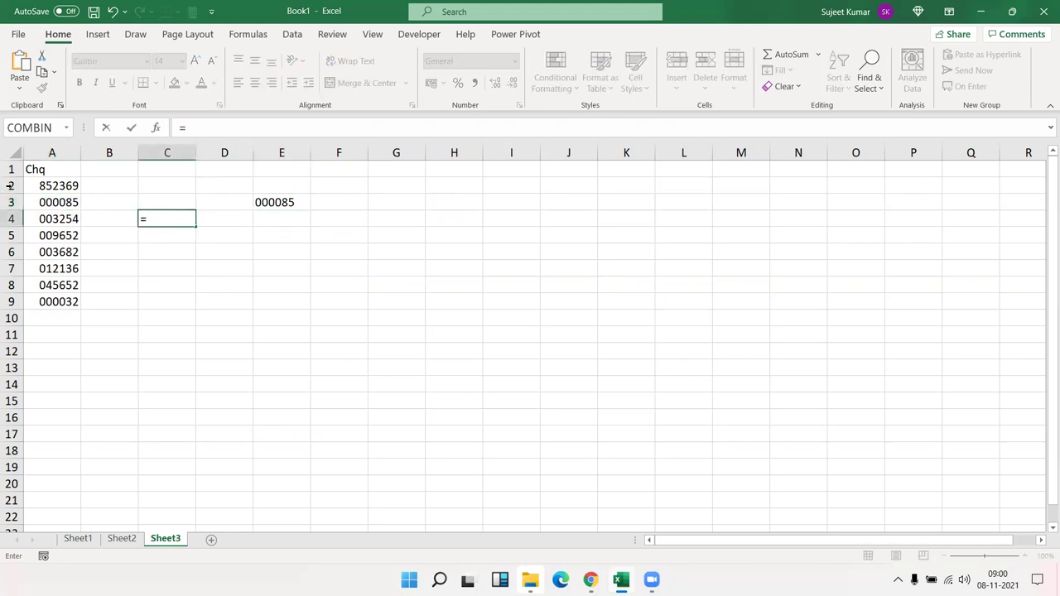
pyautogui.click(53, 204)
pyautogui.write('=')
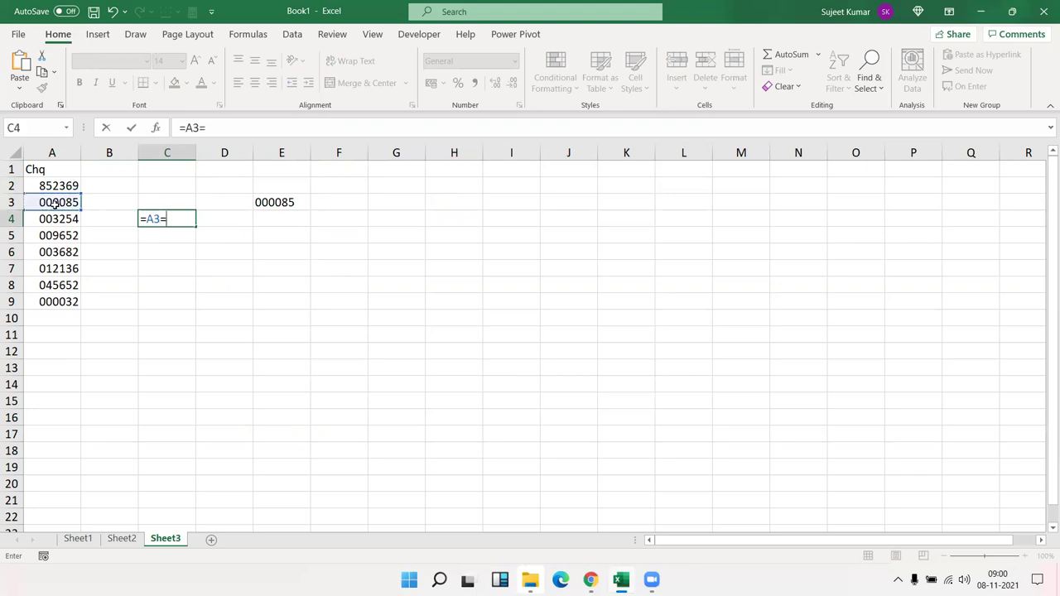
pyautogui.click(265, 199)
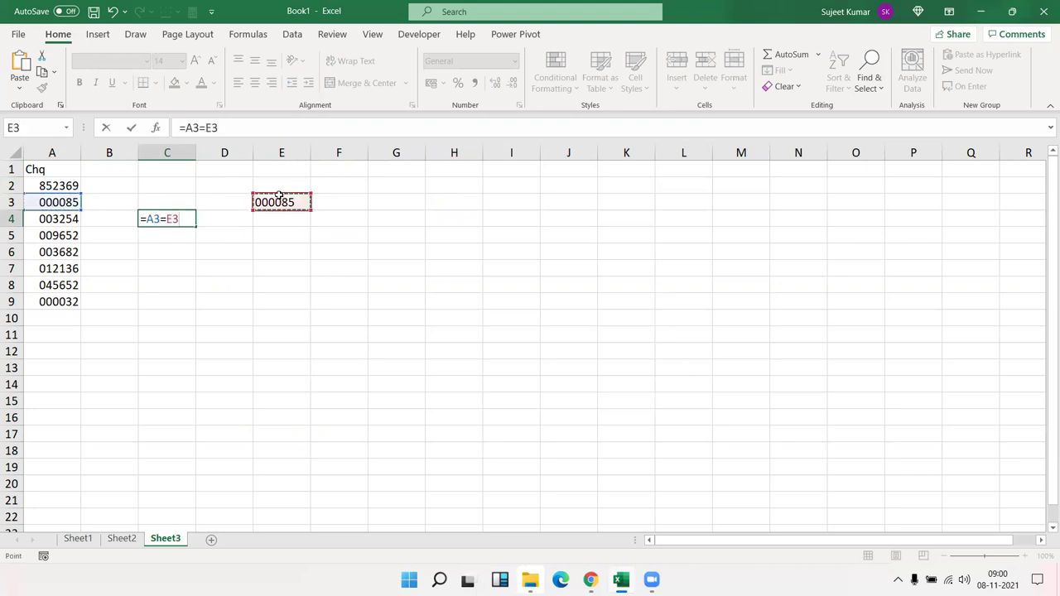
pyautogui.press('Return')
pyautogui.press('Up')
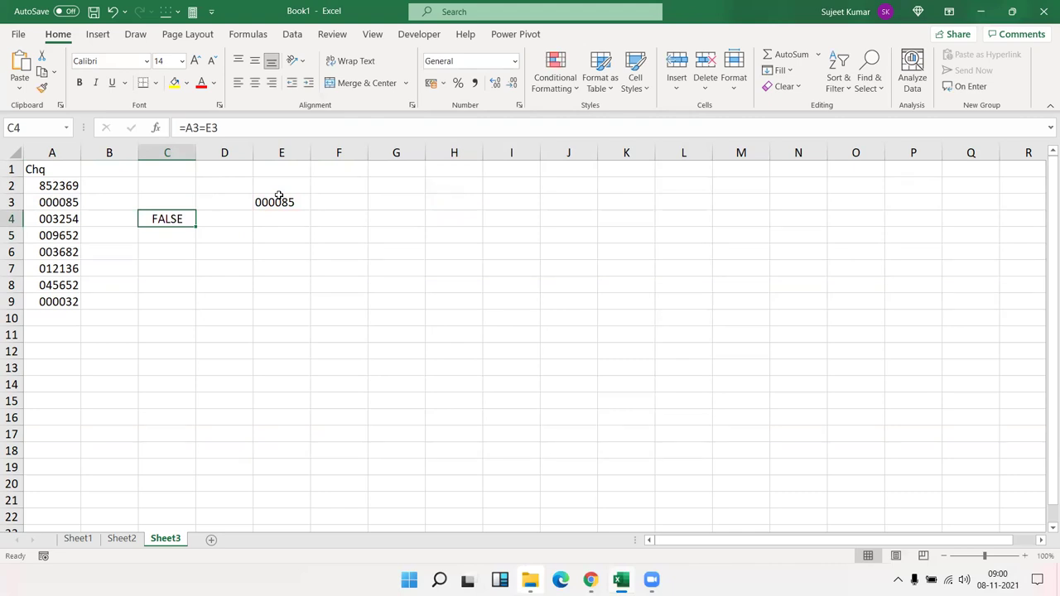
# Type the test value 10 in both G5 and J5.
pyautogui.press('Right')
pyautogui.press('Right')
pyautogui.press('Right')
pyautogui.press('Right')
pyautogui.press('Down')
pyautogui.write('10')
pyautogui.press('Right')
pyautogui.press('Right')
pyautogui.press('Right')
pyautogui.write('10')
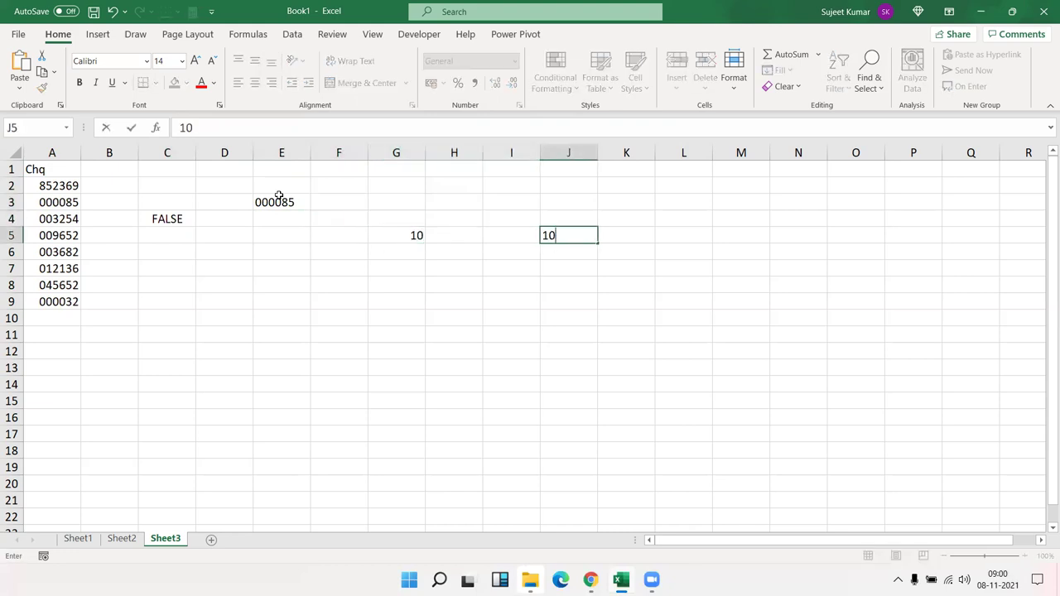
pyautogui.press('Down')
pyautogui.press('Down')
# Enter =G5=J5 in I7, which returns TRUE.
pyautogui.press('Left')
pyautogui.write('=')
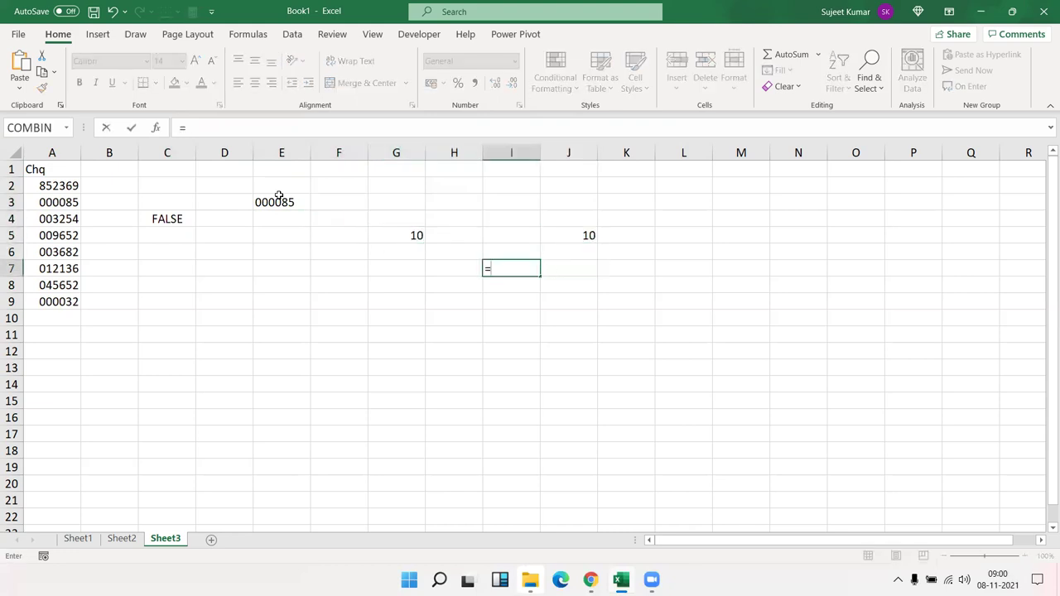
pyautogui.click(406, 236)
pyautogui.write('=')
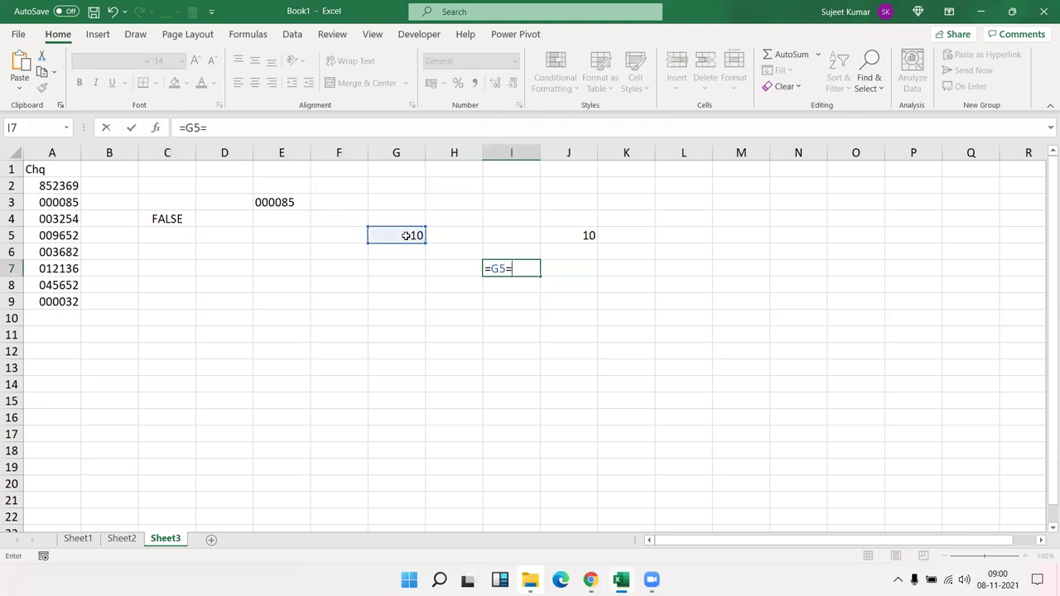
pyautogui.click(585, 233)
pyautogui.hotkey('ctrl', 'Return')
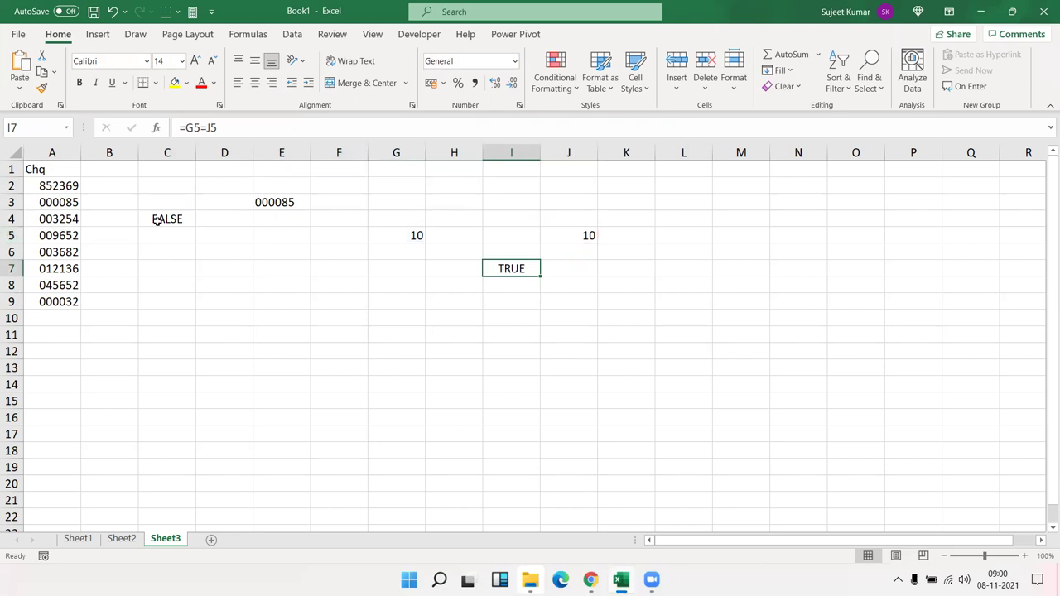
pyautogui.doubleClick(277, 202)
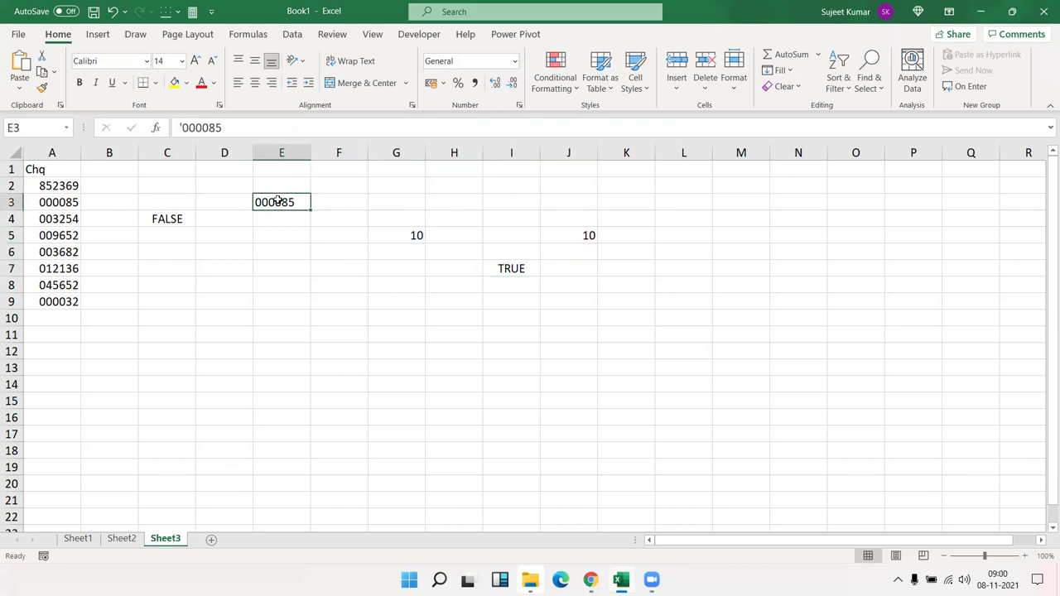
pyautogui.press('Return')
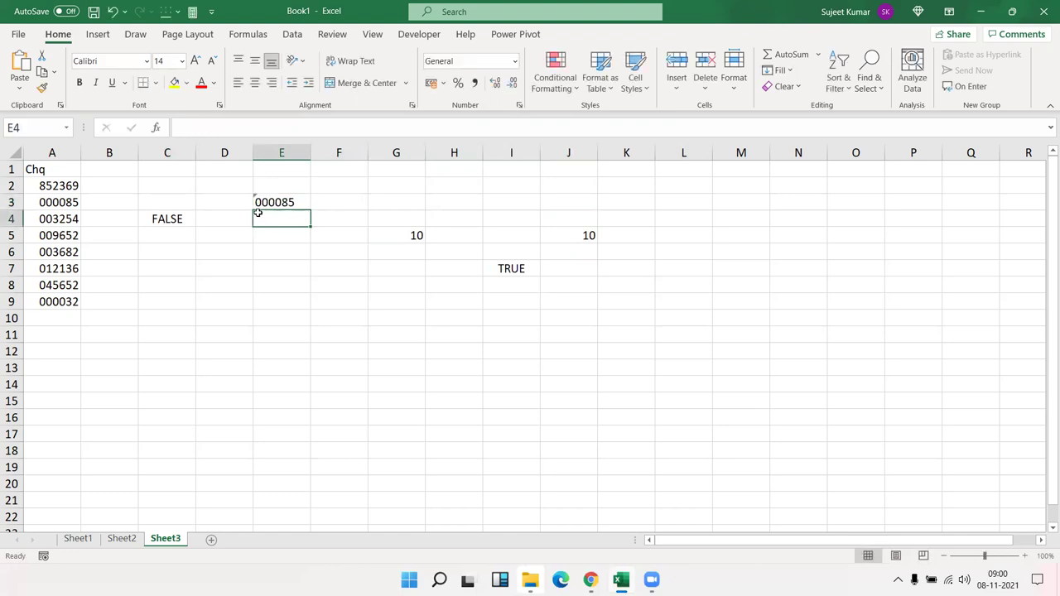
pyautogui.doubleClick(48, 201)
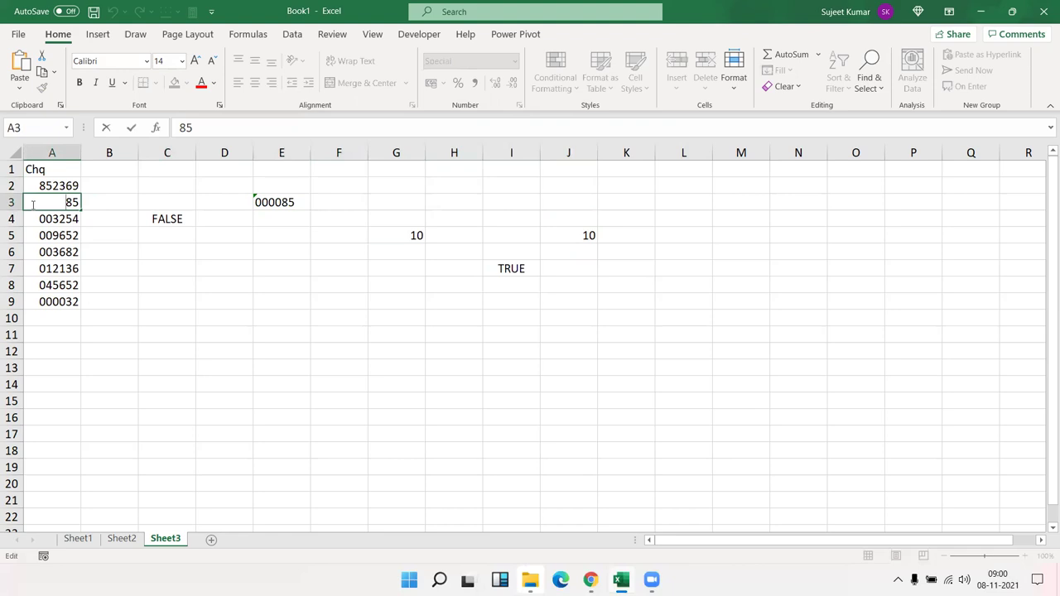
pyautogui.press('Return')
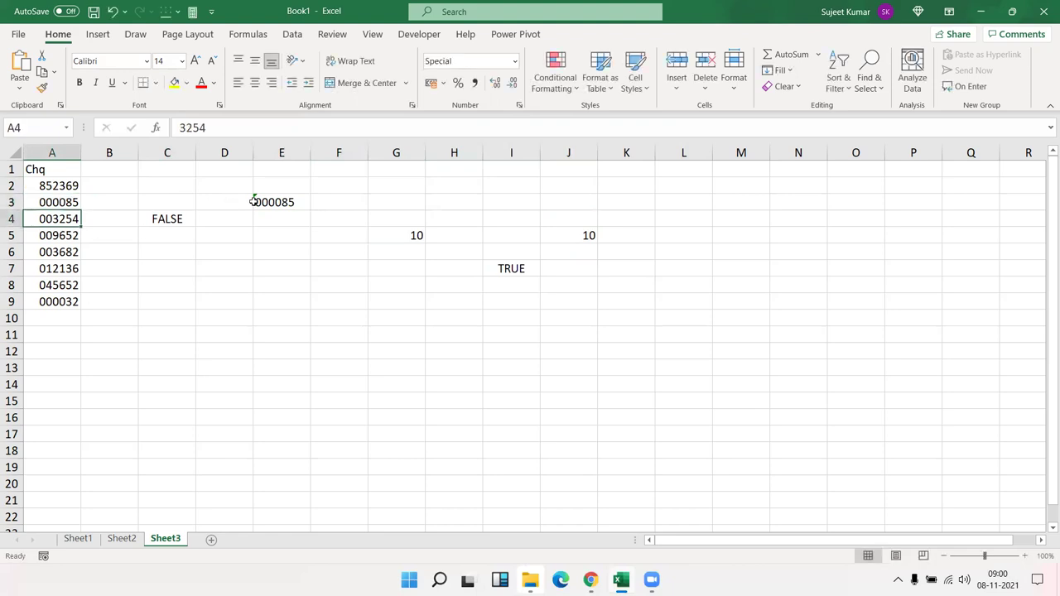
pyautogui.click(259, 201)
pyautogui.press('Left')
pyautogui.press('Left')
pyautogui.press('Left')
pyautogui.doubleClick(257, 201)
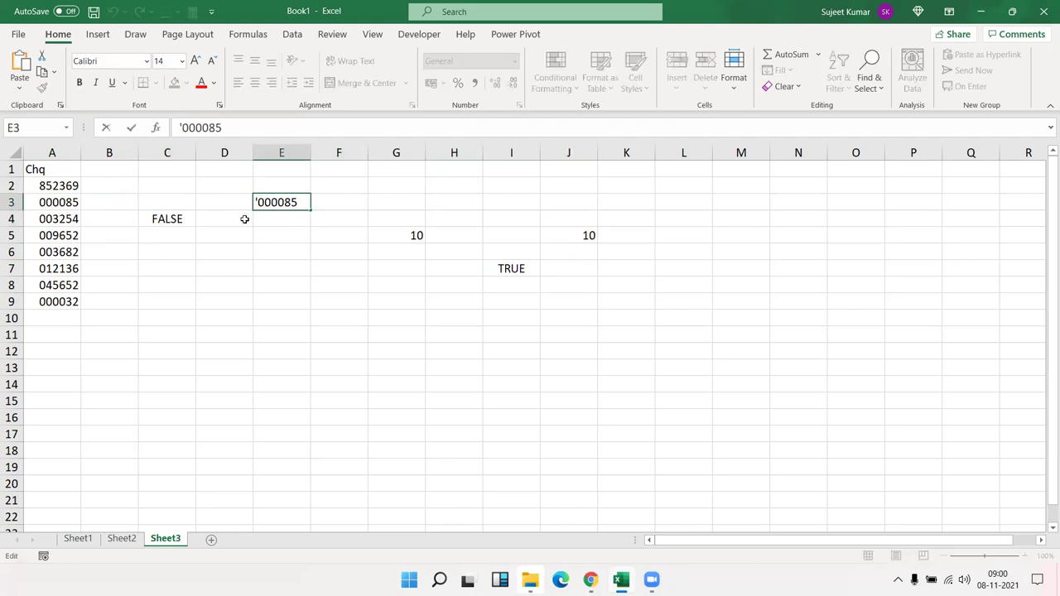
pyautogui.press('Return')
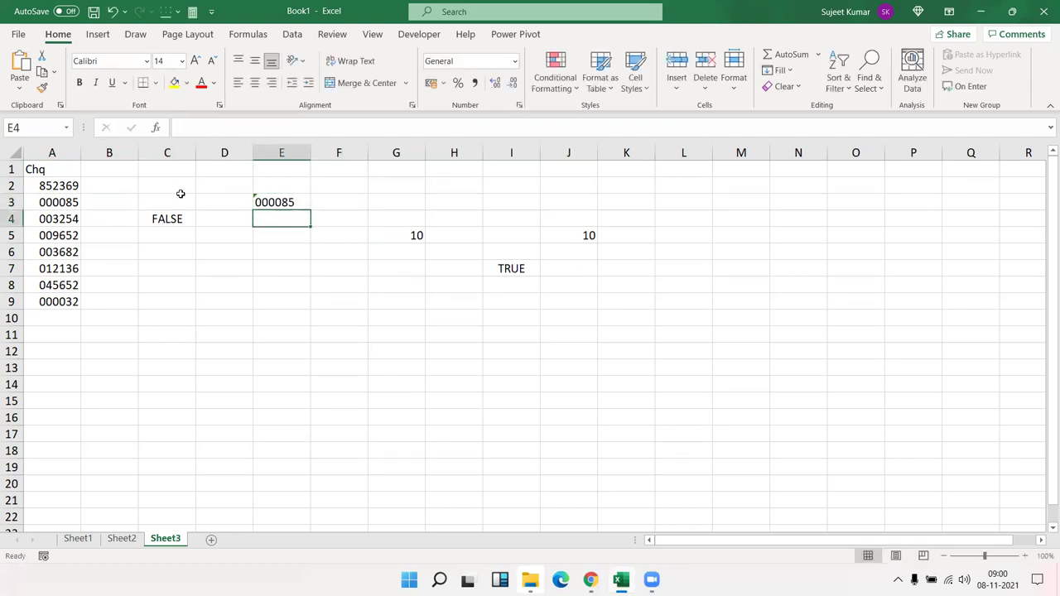
pyautogui.click(53, 202)
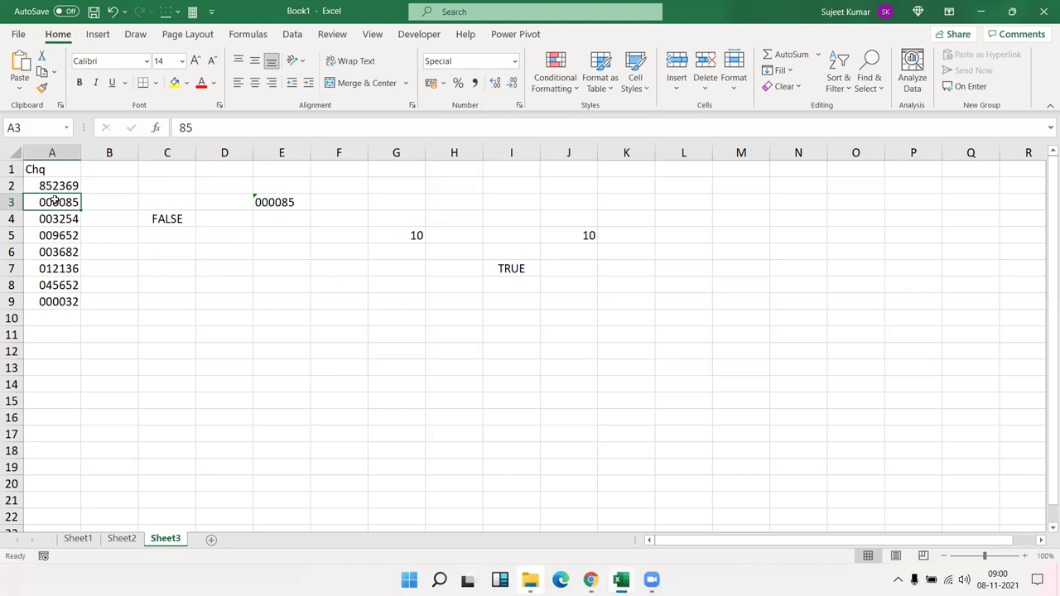
pyautogui.doubleClick(53, 201)
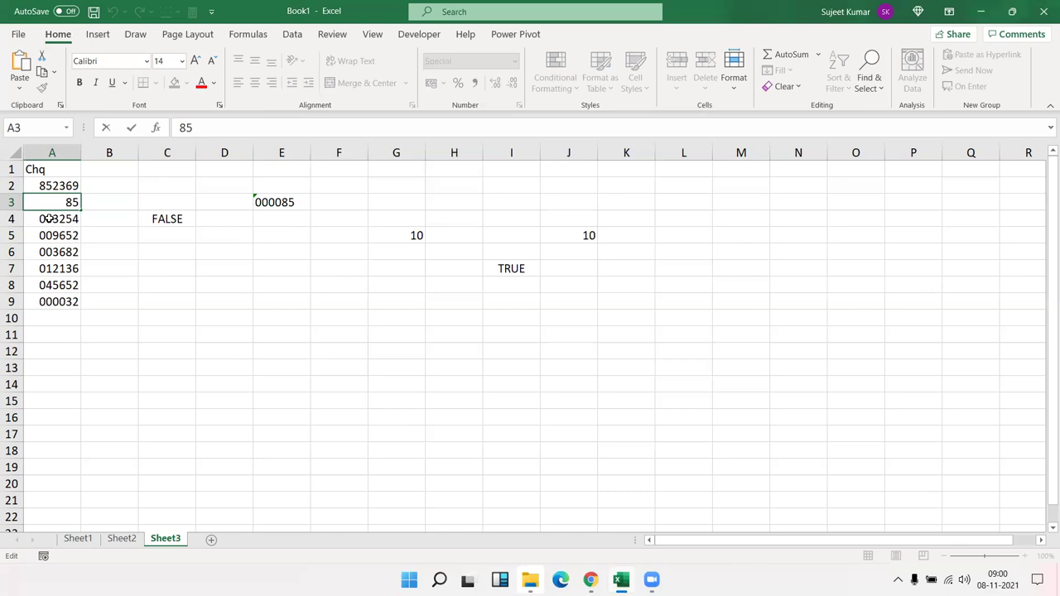
pyautogui.press('Return')
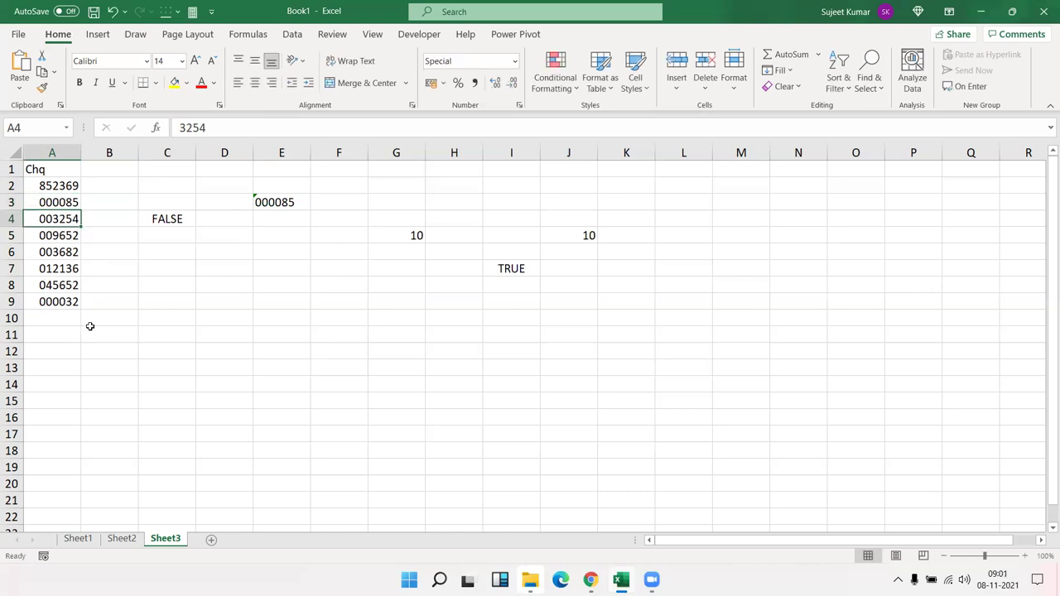
pyautogui.click(116, 304)
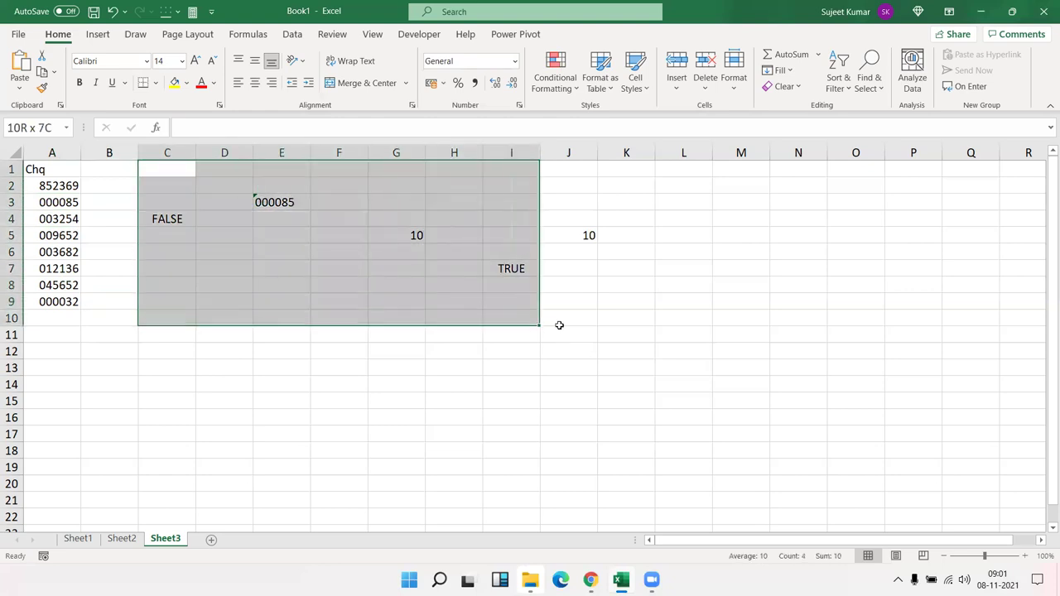
pyautogui.moveTo(351, 247); pyautogui.dragTo(603, 326)
pyautogui.moveTo(236, 237); pyautogui.dragTo(335, 311)
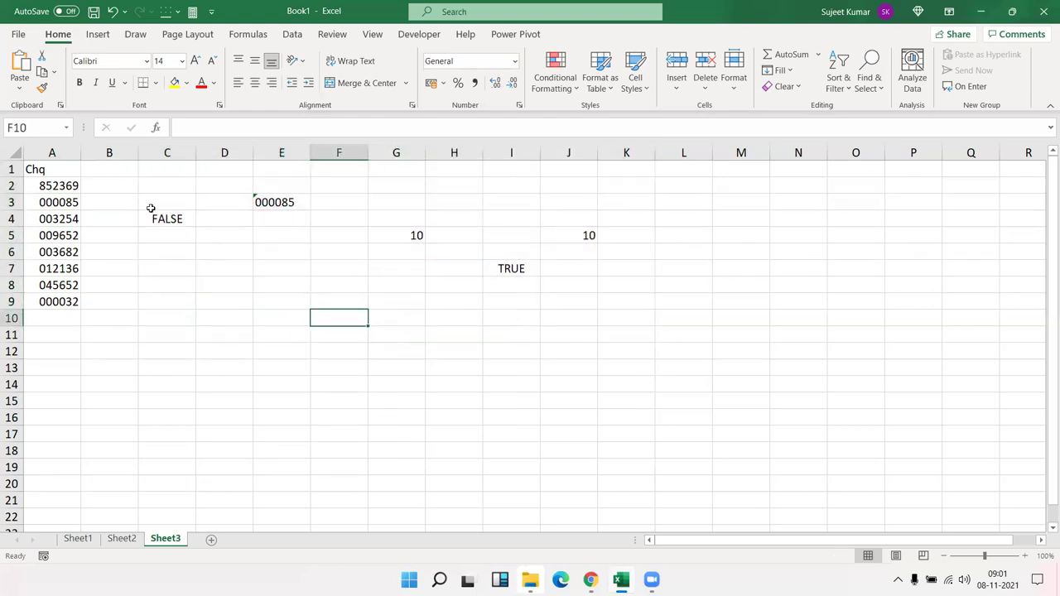
pyautogui.moveTo(58, 186); pyautogui.dragTo(56, 303)
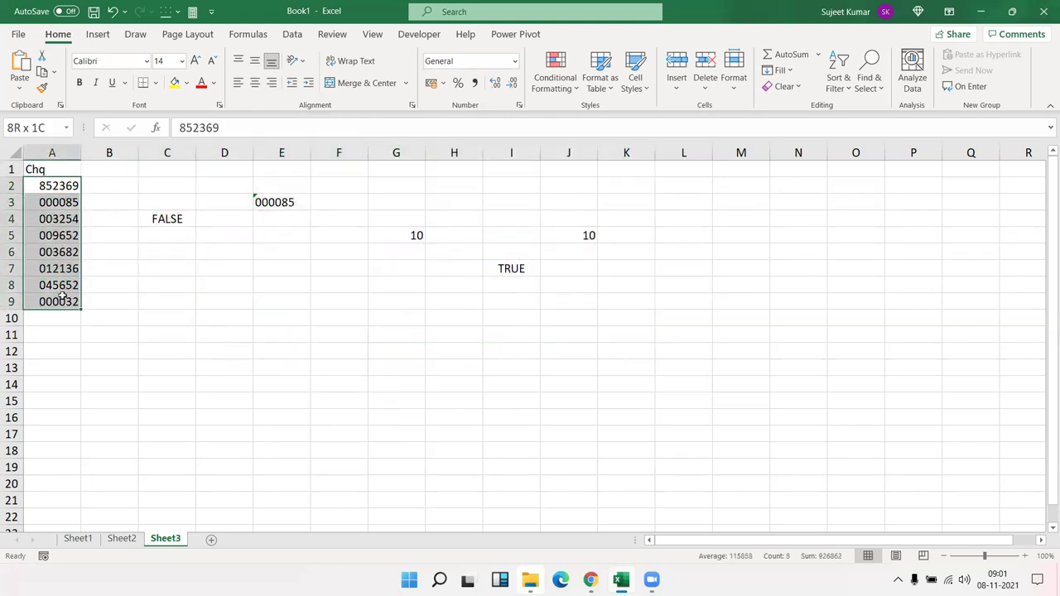
pyautogui.click(519, 107)
pyautogui.click(379, 274)
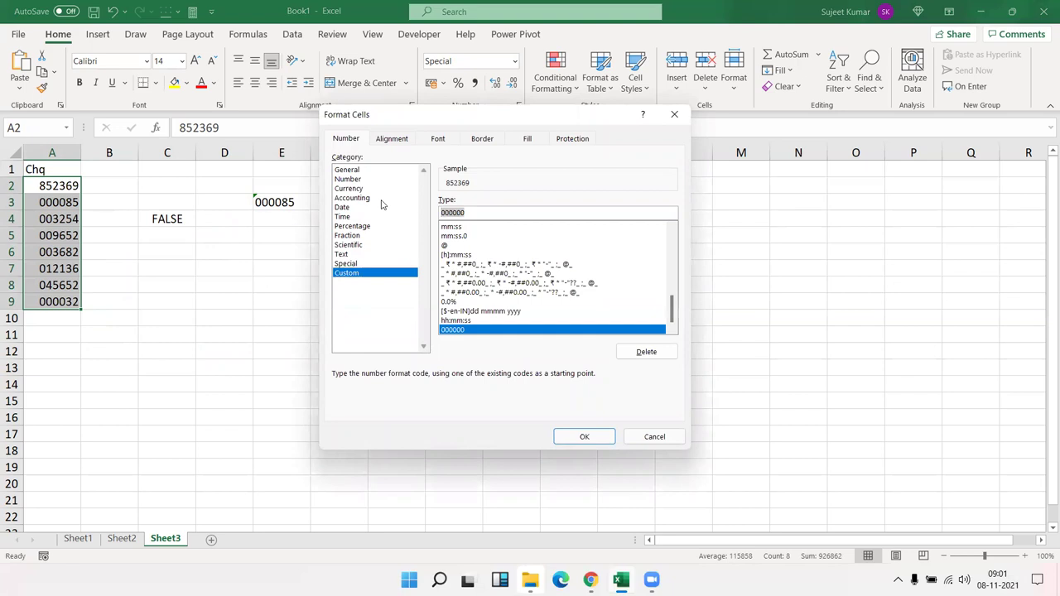
pyautogui.press('Return')
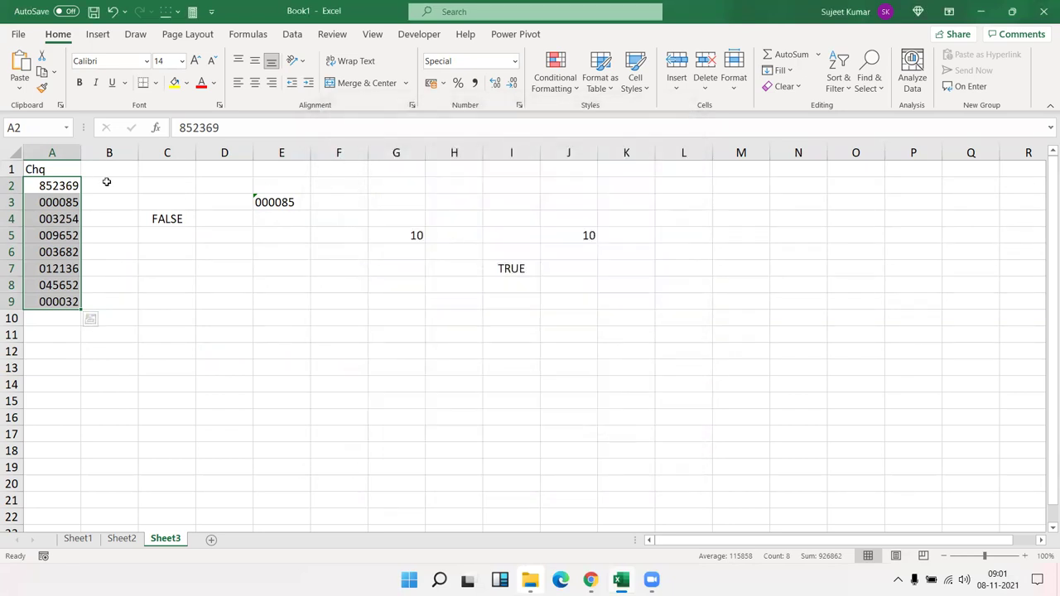
pyautogui.click(118, 183)
# Enter =TEXT(A2,"000000") in B2 and fill it down to B9.
pyautogui.write('=te')
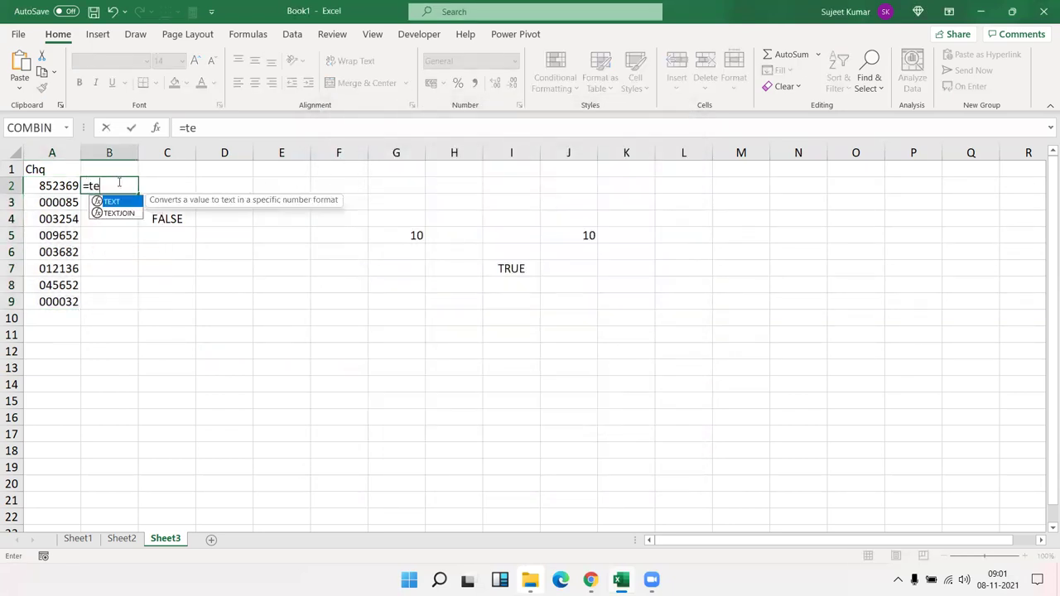
pyautogui.press('Tab')
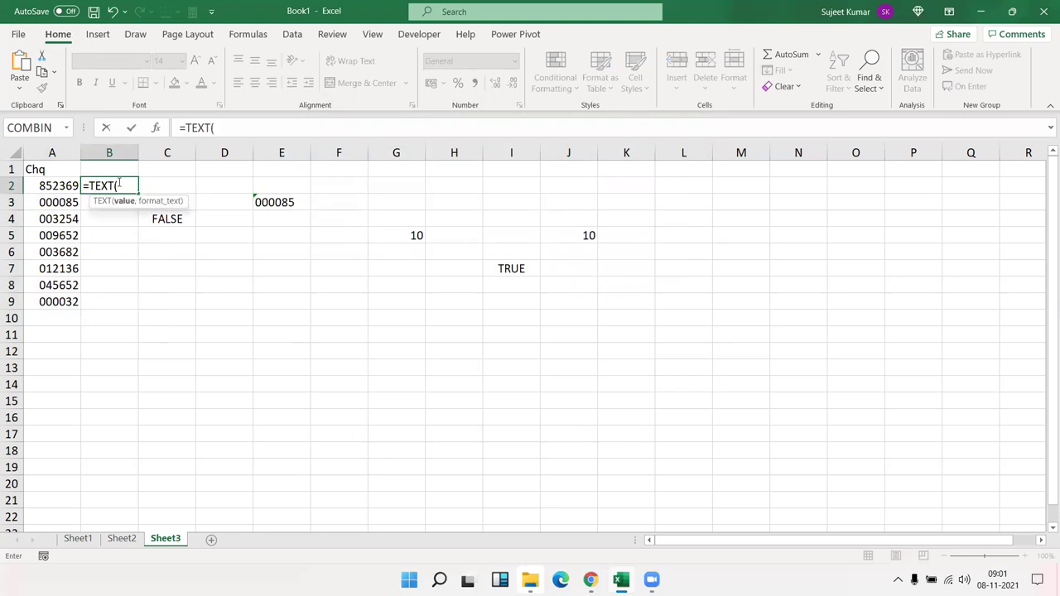
pyautogui.write('A2,"0')
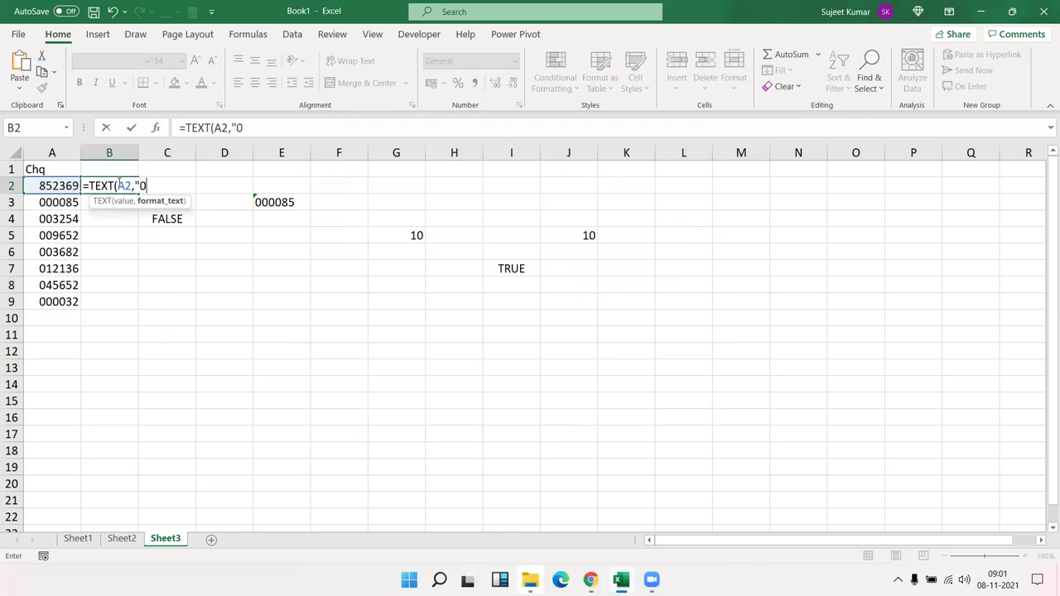
pyautogui.write('000')
pyautogui.write('00')
pyautogui.write('"')
pyautogui.press('Return')
pyautogui.click(118, 183)
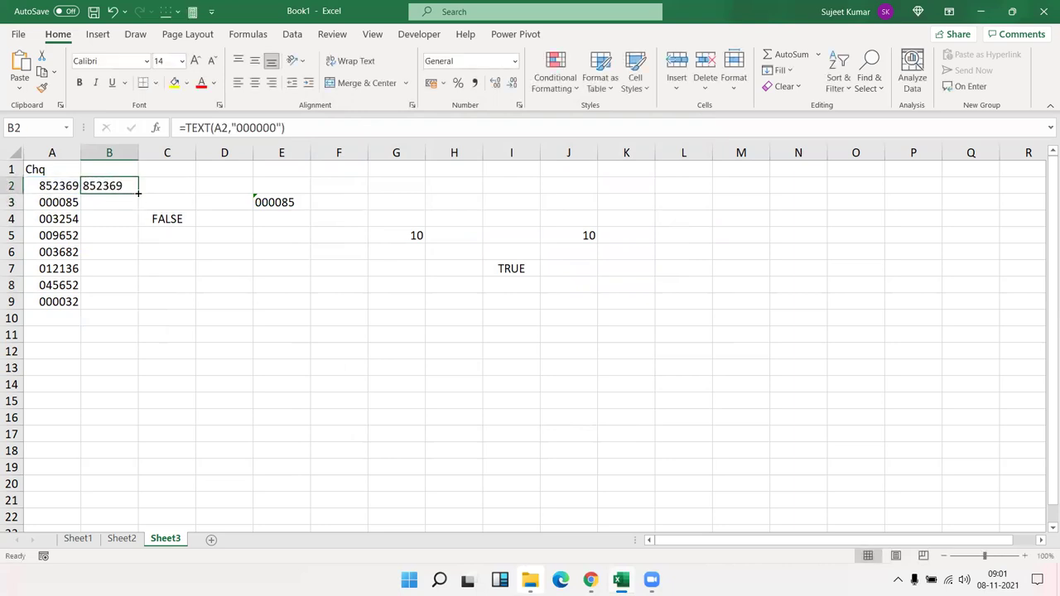
pyautogui.doubleClick(139, 194)
# Change C4's formula to =B3=E3, which now returns TRUE.
pyautogui.click(167, 220)
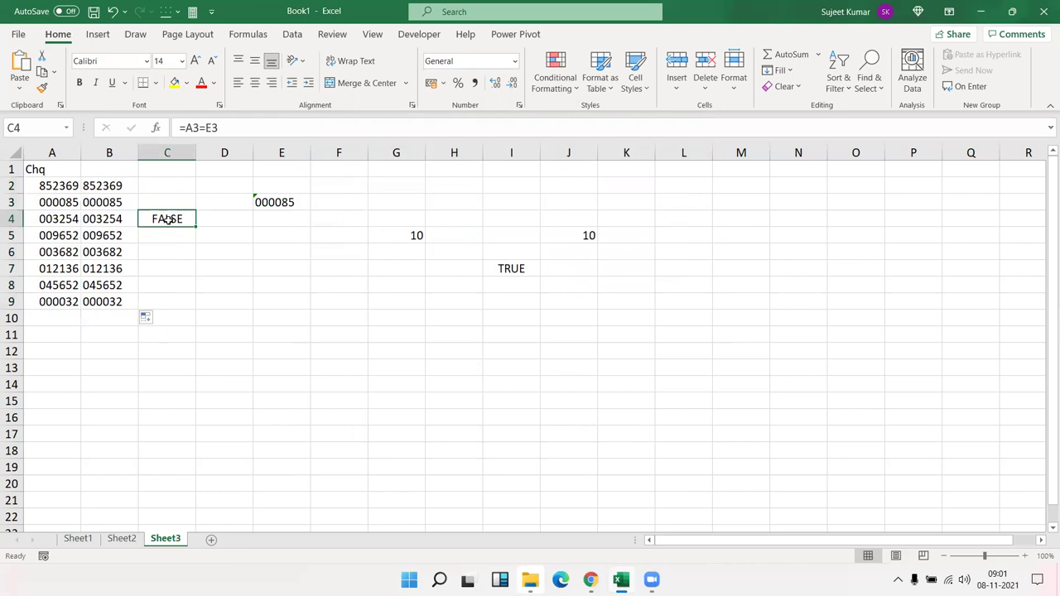
pyautogui.write('=')
pyautogui.click(94, 202)
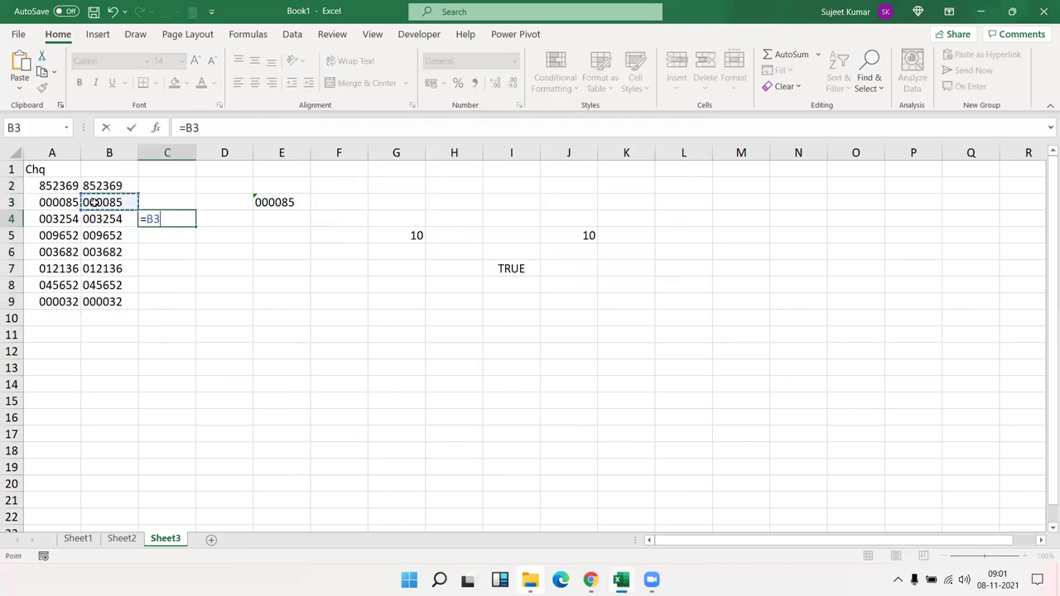
pyautogui.write('=')
pyautogui.click(273, 202)
pyautogui.press('Return')
pyautogui.press('Up')
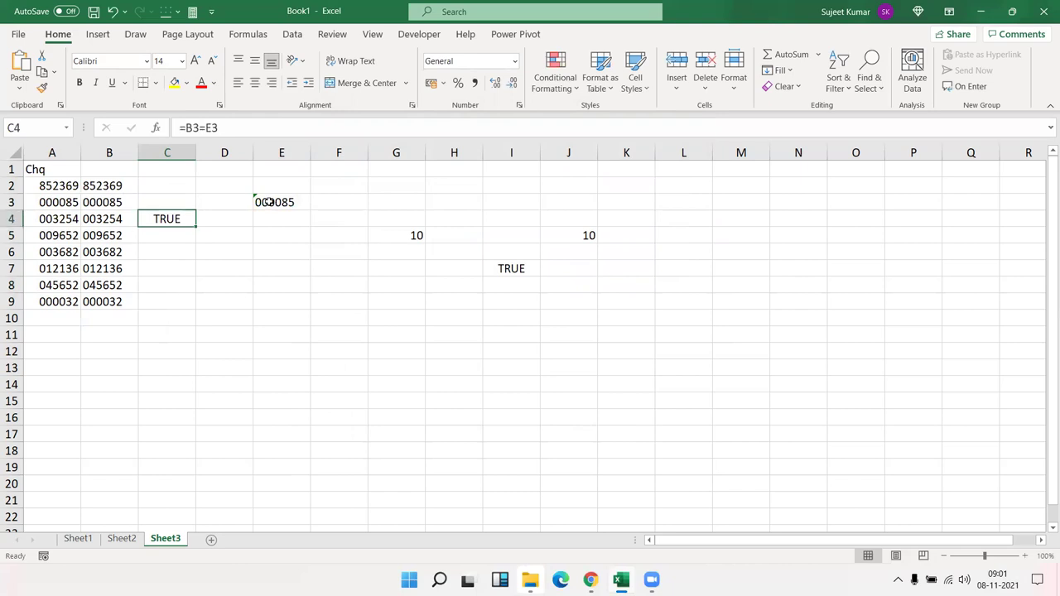
# Inspect the 000000 format code in B2's TEXT formula without changing it.
pyautogui.click(124, 185)
pyautogui.doubleClick(124, 185)
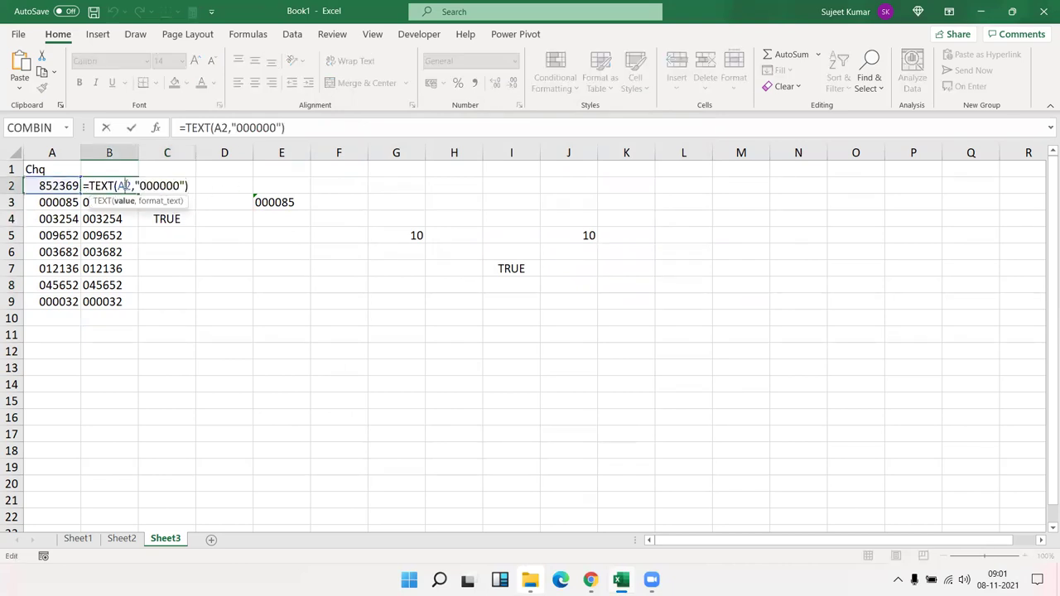
pyautogui.moveTo(139, 185); pyautogui.dragTo(182, 186)
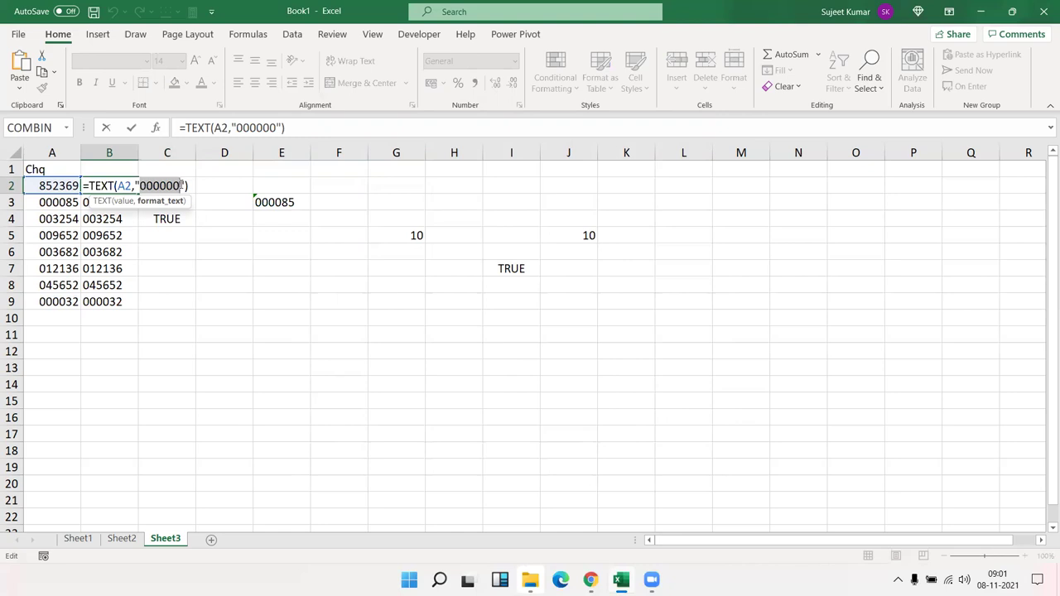
pyautogui.press('Return')
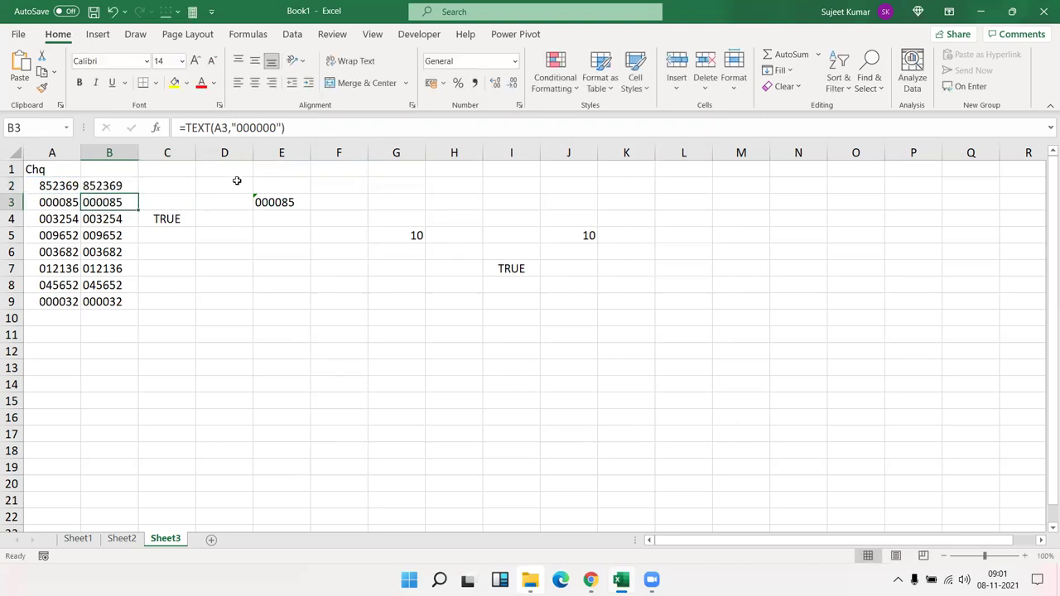
# Clear the leftover test entries in D1:J10 and the FALSE value in column C.
pyautogui.moveTo(217, 175); pyautogui.dragTo(568, 315)
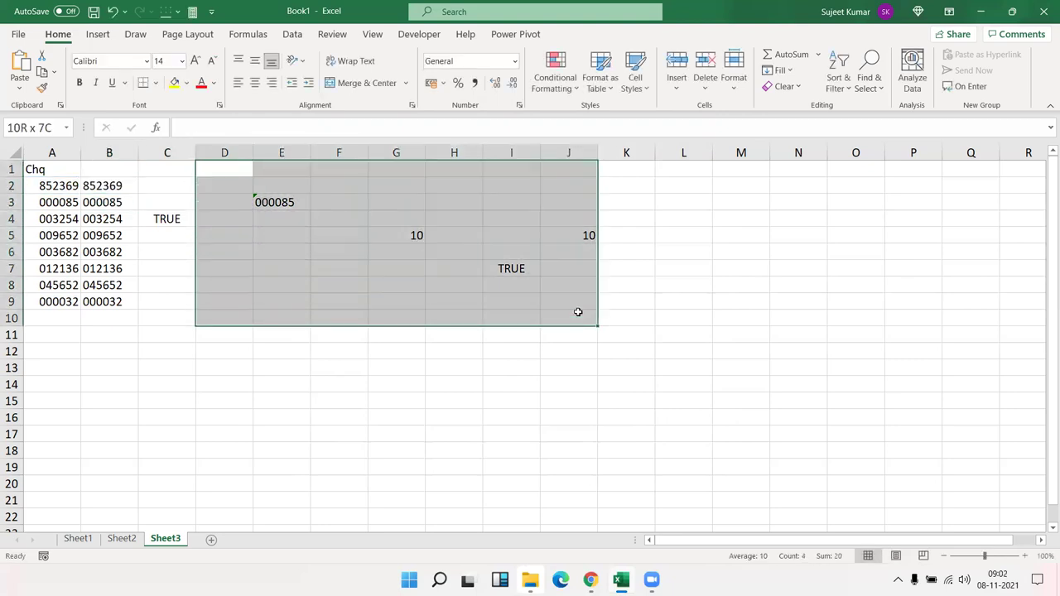
pyautogui.press('Delete')
pyautogui.moveTo(163, 181); pyautogui.dragTo(169, 251)
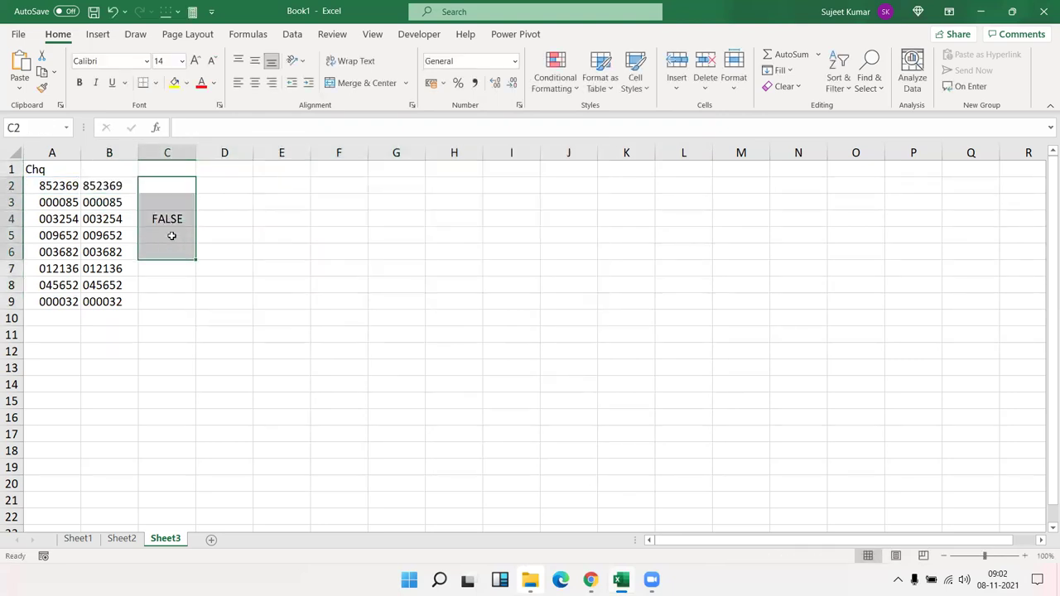
pyautogui.press('Delete')
# Add a Mobile heading in D1, enter two 10-digit mobile numbers in D2:D3, and select them.
pyautogui.click(217, 171)
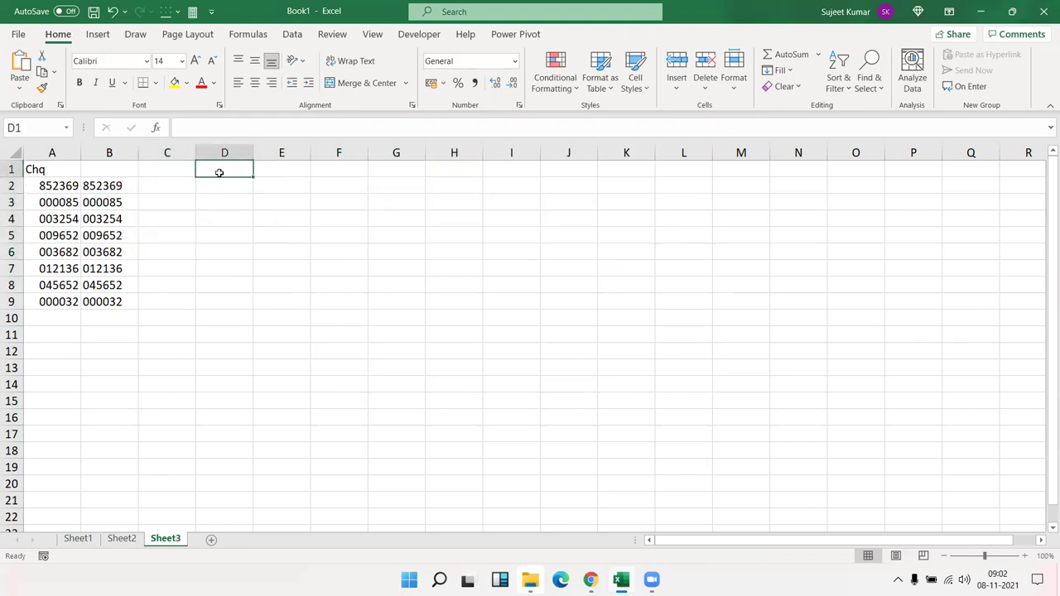
pyautogui.write('Mobile')
pyautogui.press('Return')
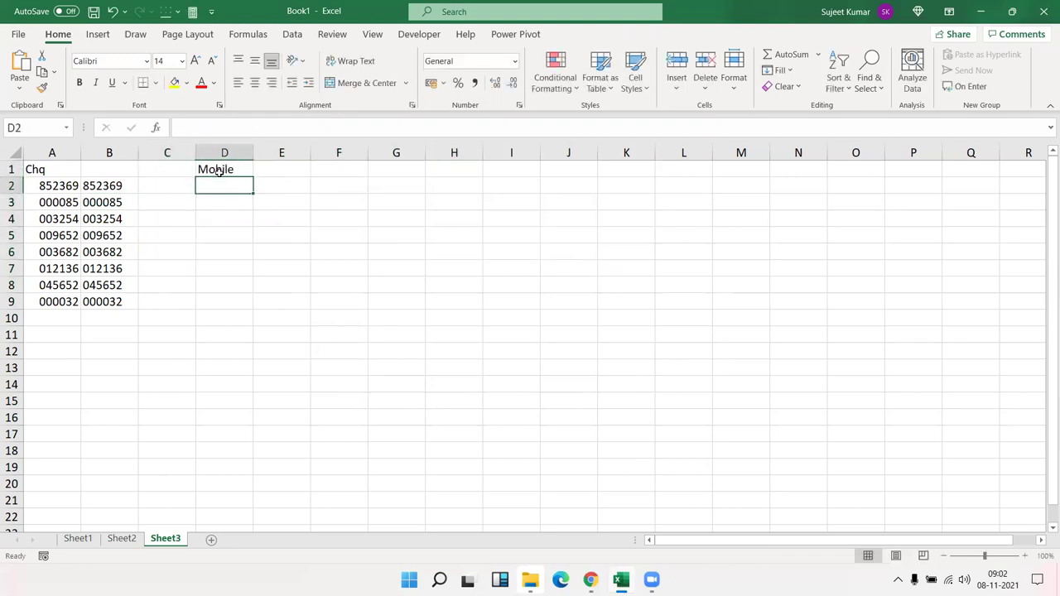
pyautogui.press('Return')
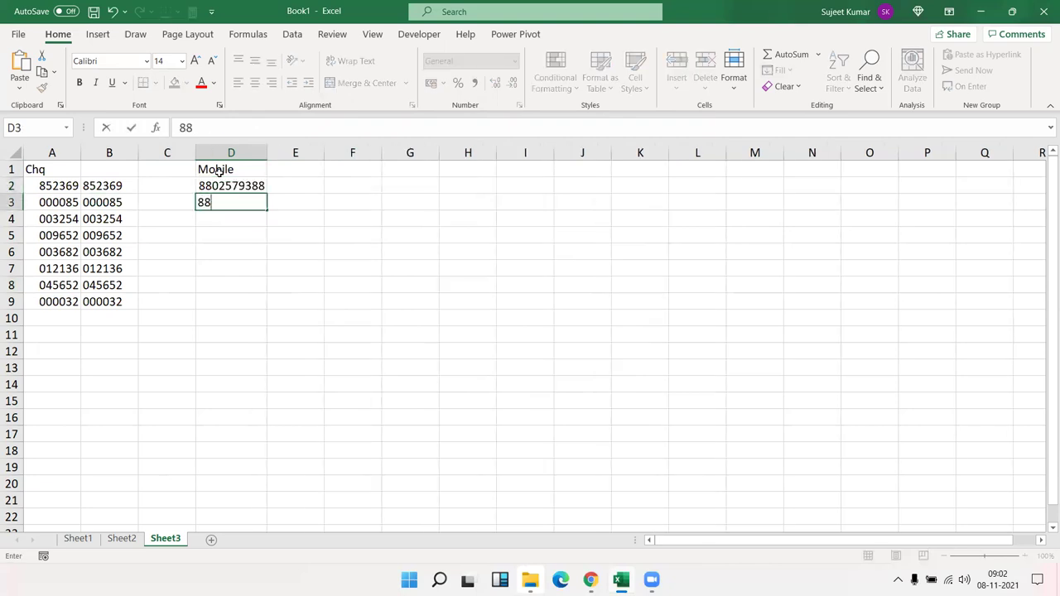
pyautogui.press('Return')
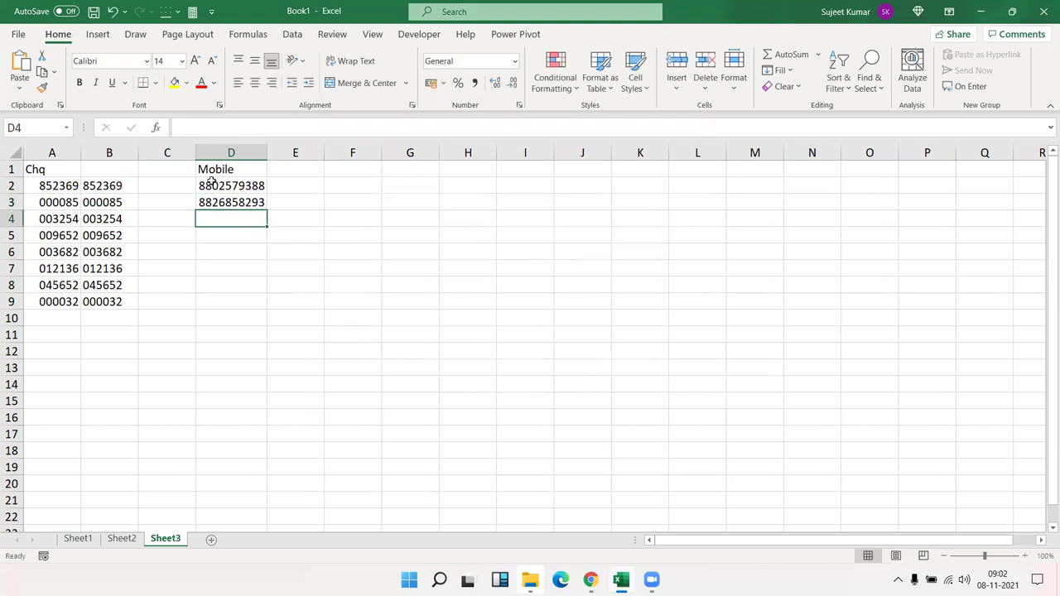
pyautogui.click(213, 188)
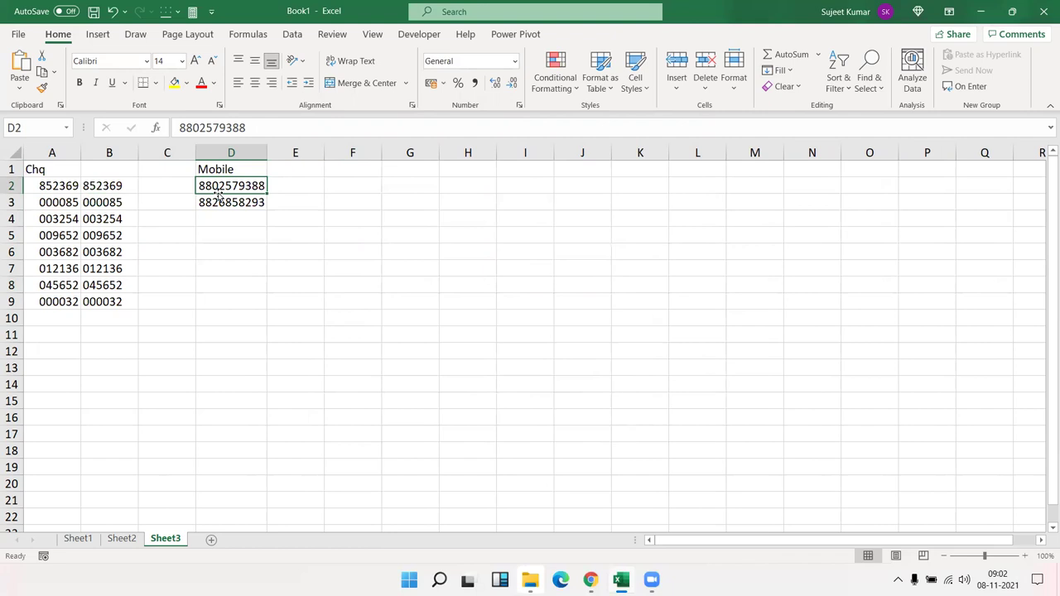
pyautogui.moveTo(218, 193); pyautogui.dragTo(218, 196)
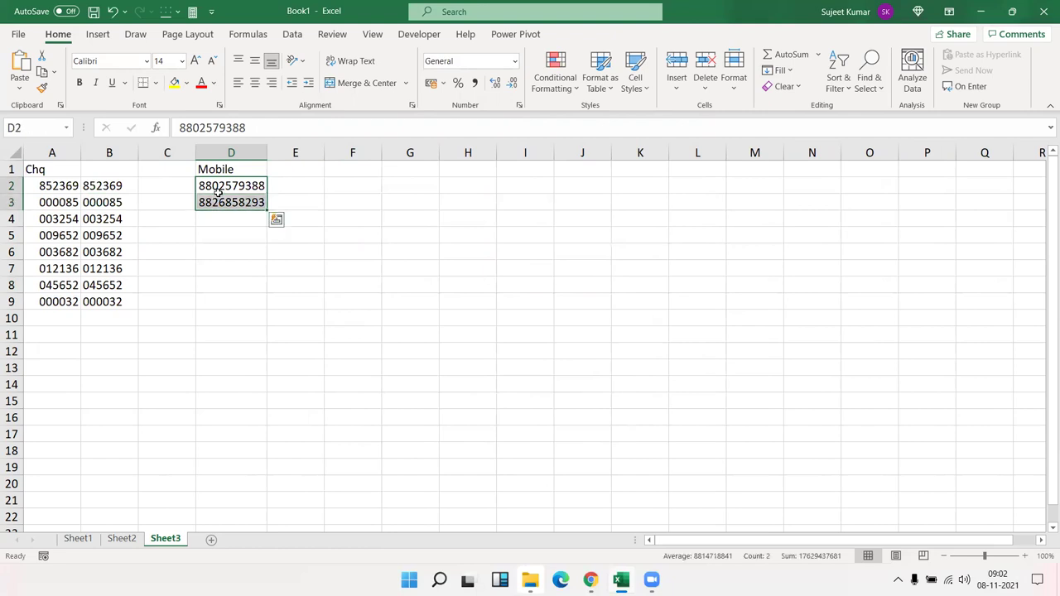
pyautogui.click(520, 106)
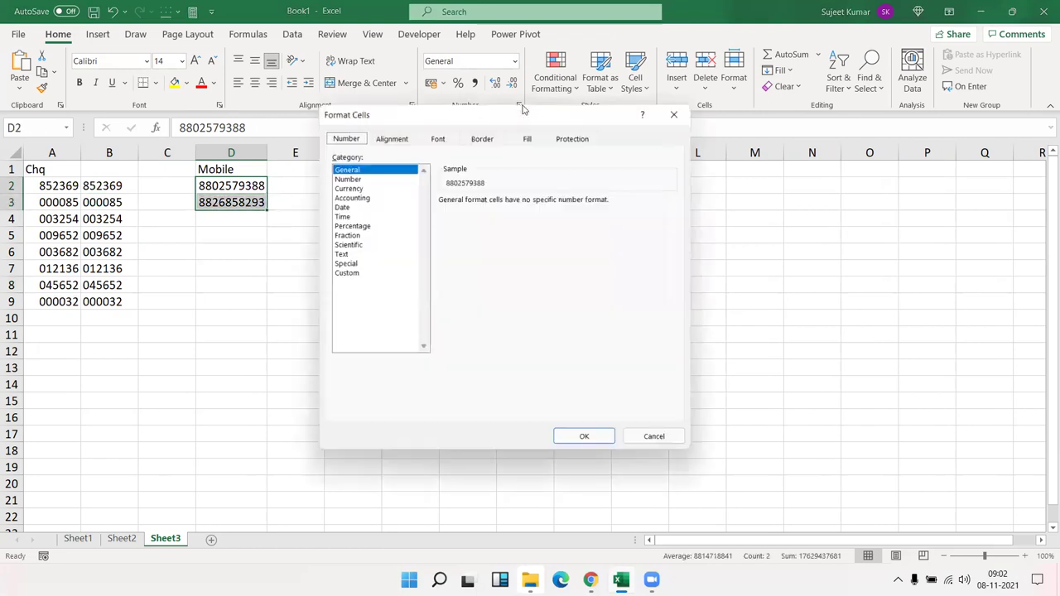
pyautogui.click(362, 274)
pyautogui.doubleClick(455, 213)
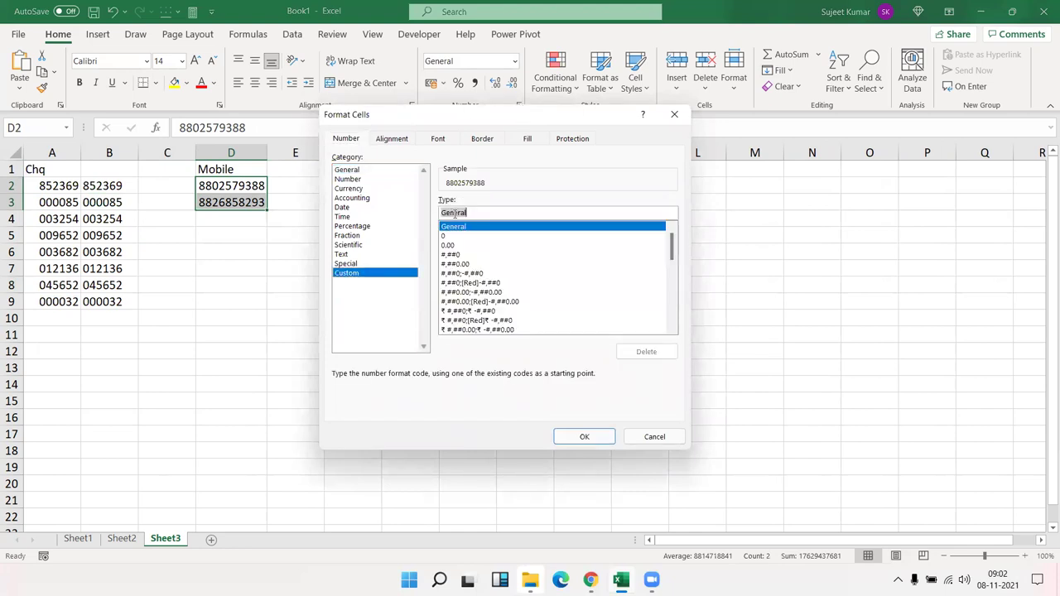
pyautogui.write('+91')
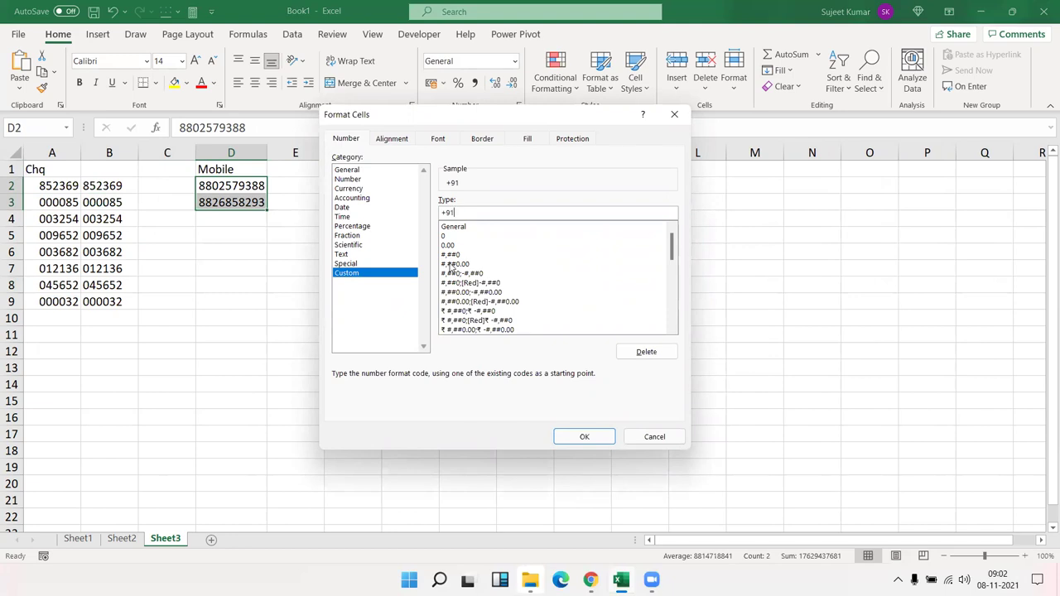
pyautogui.write('0000000000')
pyautogui.press('BackSpace')
pyautogui.press('BackSpace')
pyautogui.press('BackSpace')
pyautogui.press('BackSpace')
pyautogui.press('BackSpace')
pyautogui.press('BackSpace')
pyautogui.press('BackSpace')
pyautogui.press('BackSpace')
pyautogui.write('000000000')
pyautogui.press('Return')
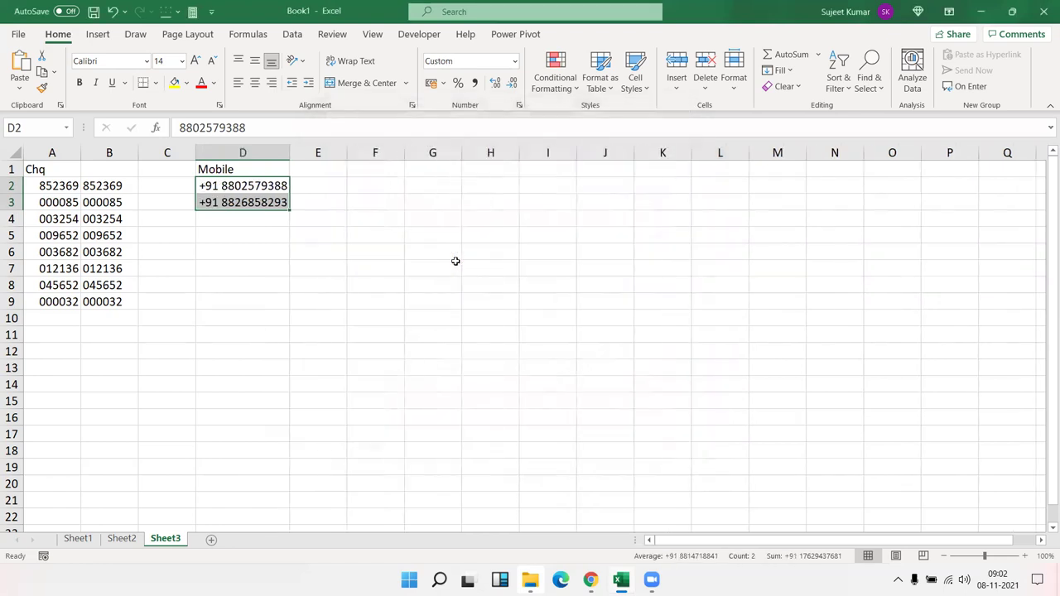
# Format Paint the +91 format onto D4:D10 and enter 880 in D4.
pyautogui.click(242, 189)
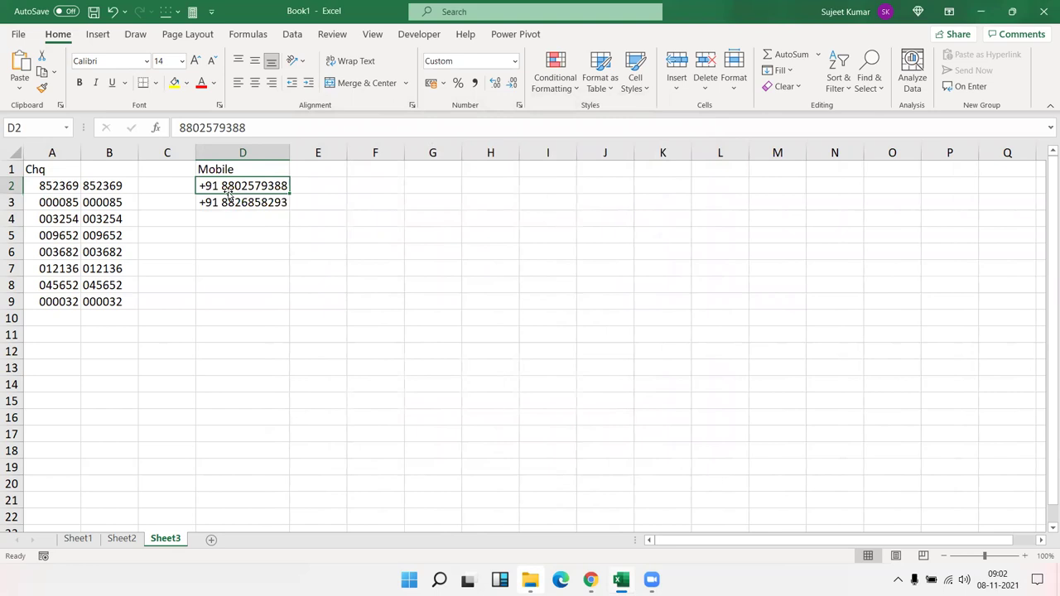
pyautogui.click(42, 87)
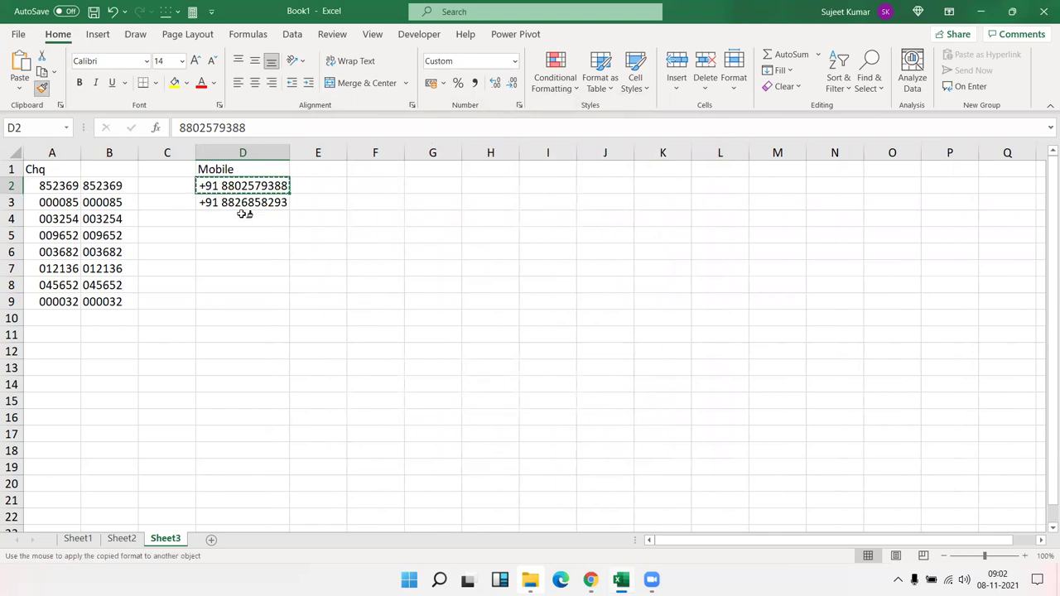
pyautogui.moveTo(246, 217); pyautogui.dragTo(259, 313)
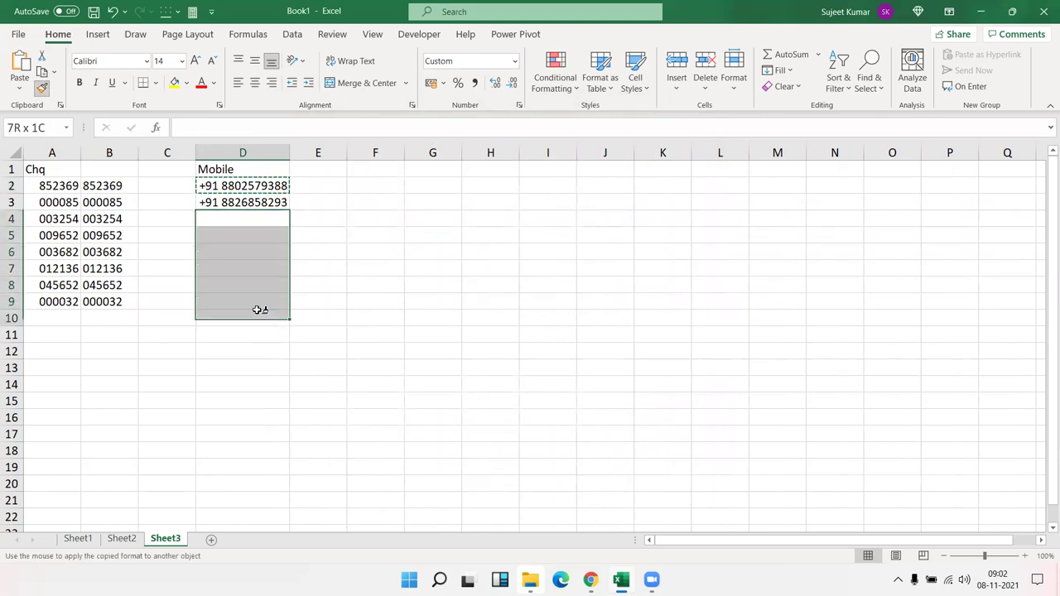
pyautogui.click(255, 224)
pyautogui.write('880')
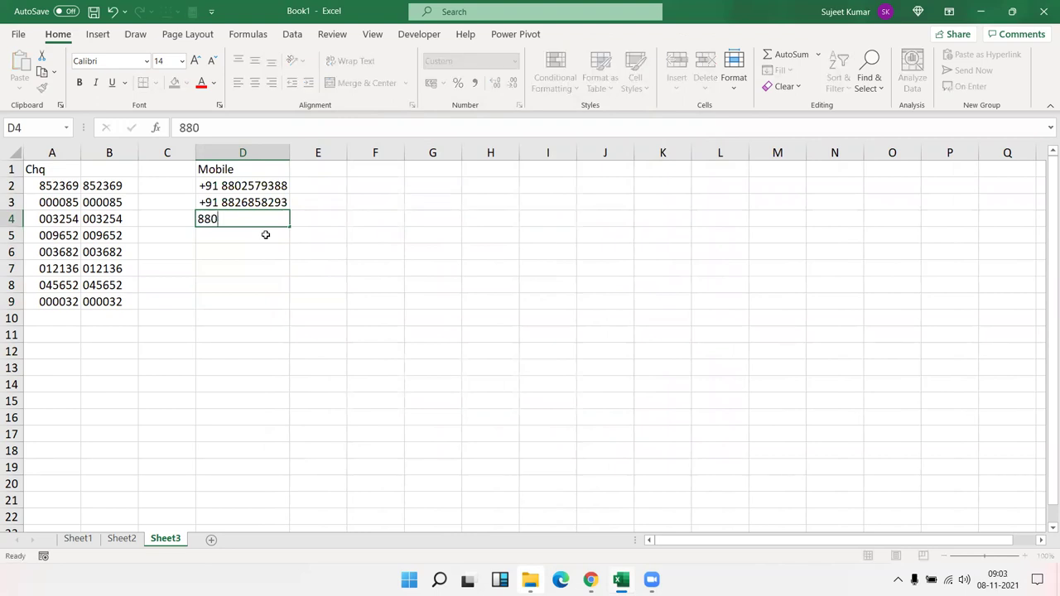
pyautogui.press('Return')
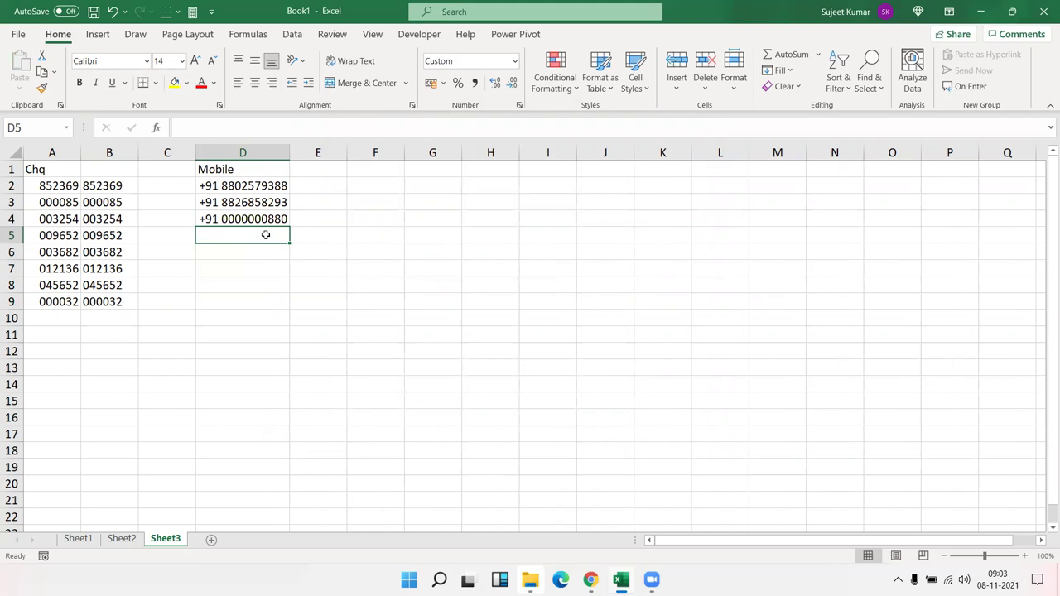
pyautogui.moveTo(257, 188); pyautogui.dragTo(273, 218)
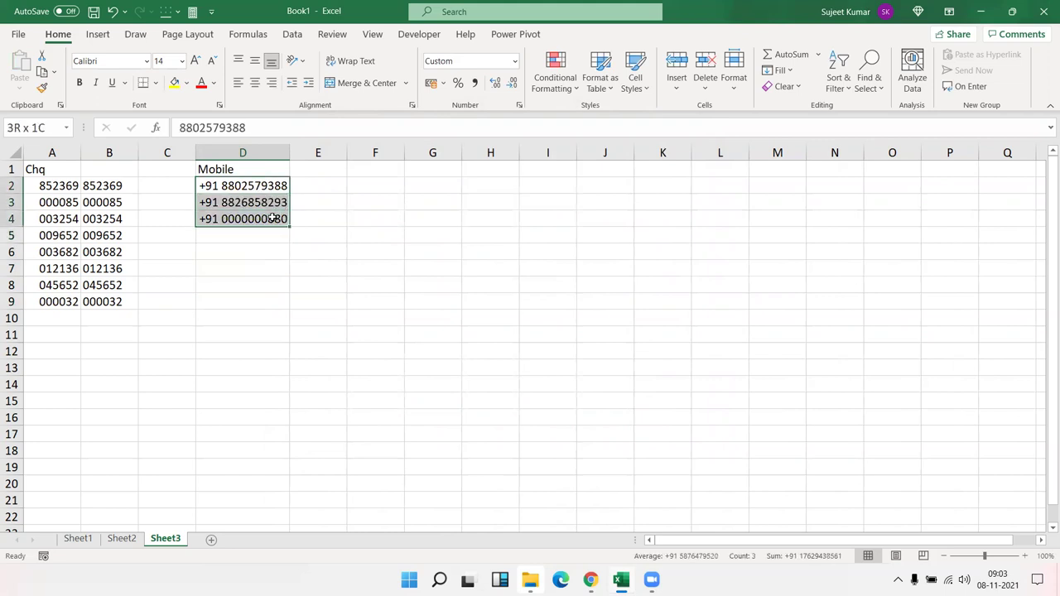
# Replace the zeros in the mobile format code with # so D4 shows +91 880.
pyautogui.click(519, 107)
pyautogui.doubleClick(473, 212)
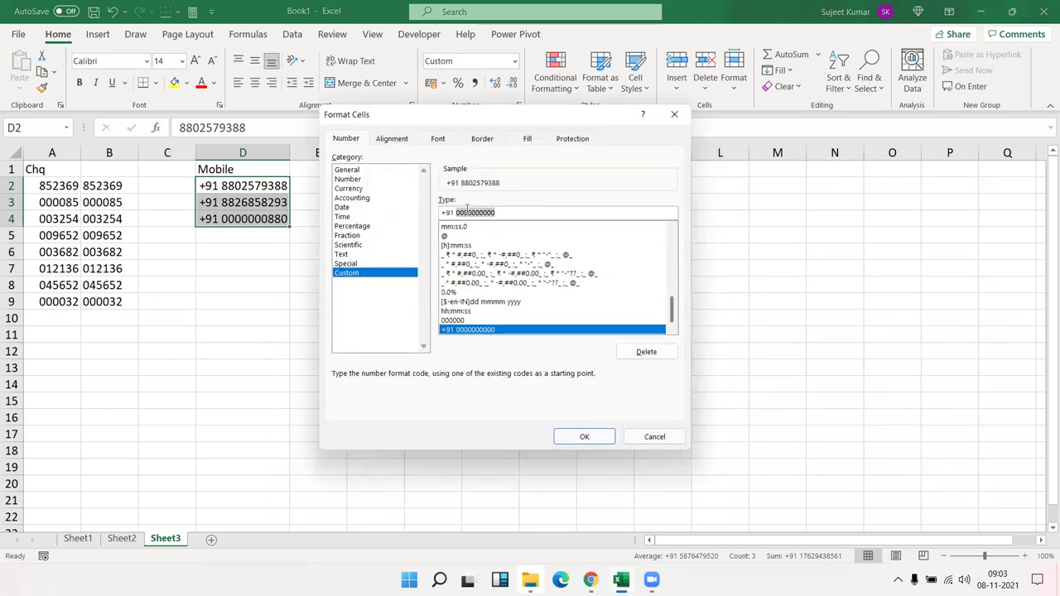
pyautogui.write('#')
pyautogui.press('Return')
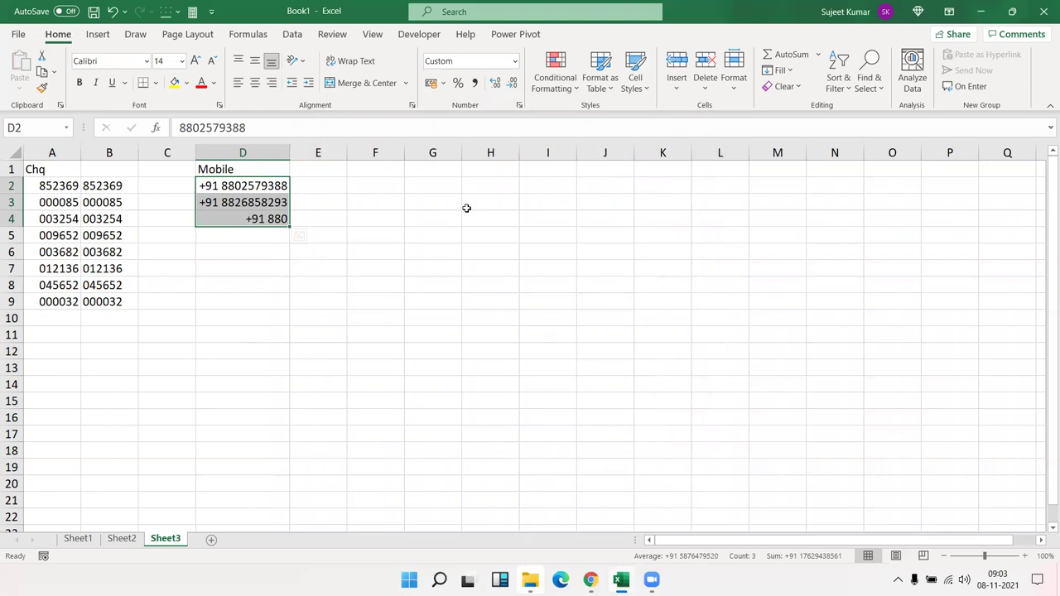
# Type the price text MRP 1500 into cell E9.
pyautogui.click(443, 337)
pyautogui.scroll(2, 437, 348)
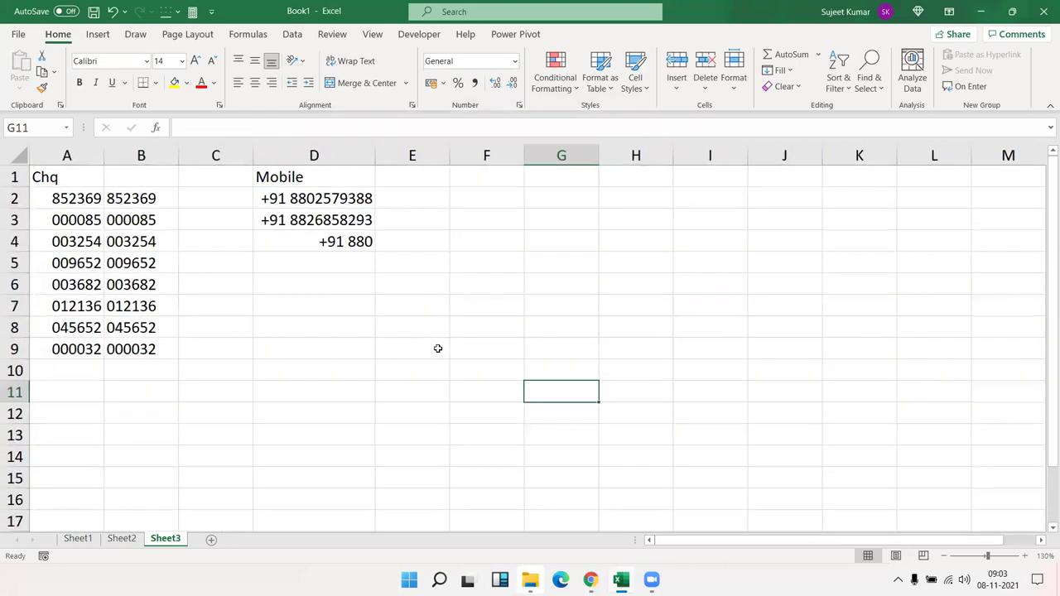
pyautogui.scroll(1, 439, 350)
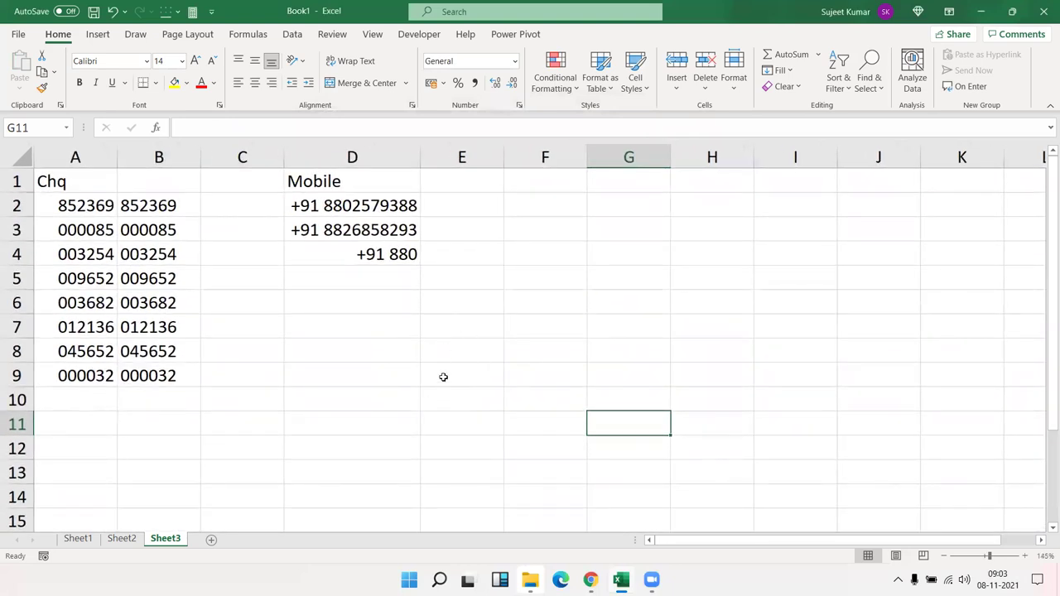
pyautogui.click(445, 374)
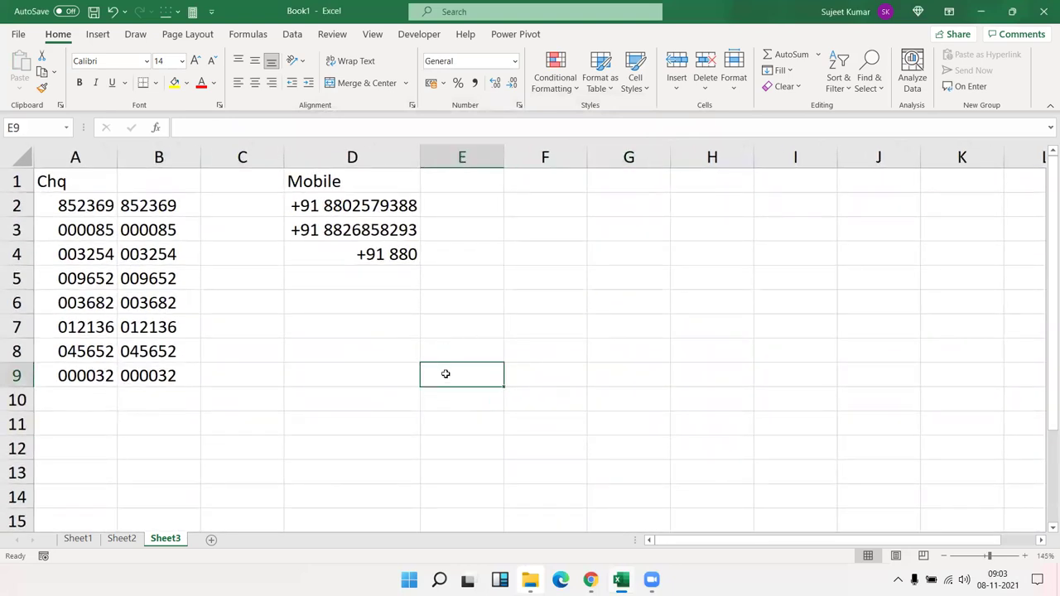
pyautogui.write('M')
pyautogui.write('RP 1500')
# Commit MRP 1500 in E9 and check the cell's contents.
pyautogui.press('Return')
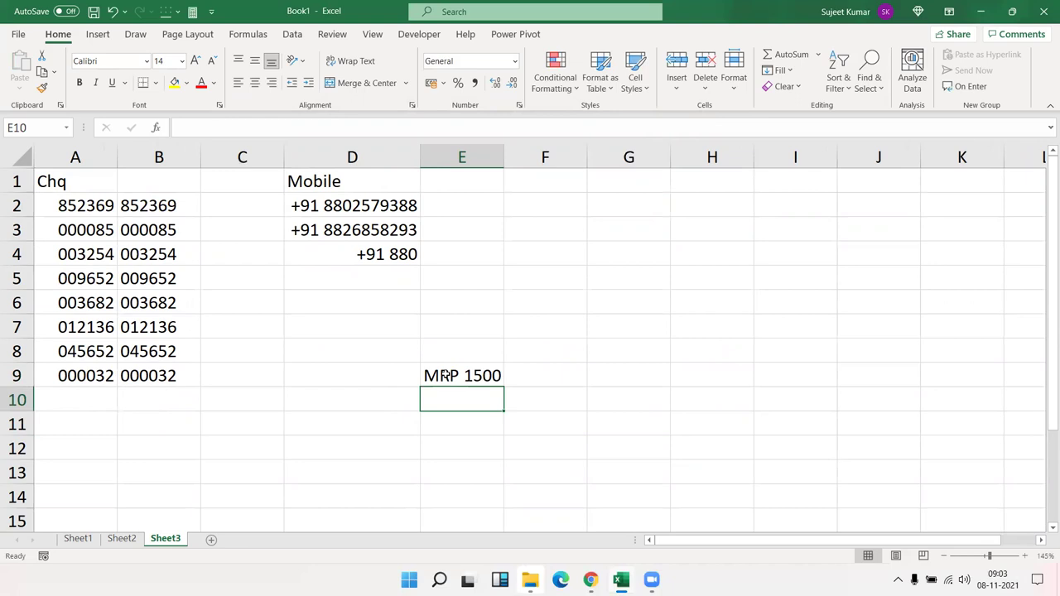
pyautogui.press('Up')
pyautogui.press('Right')
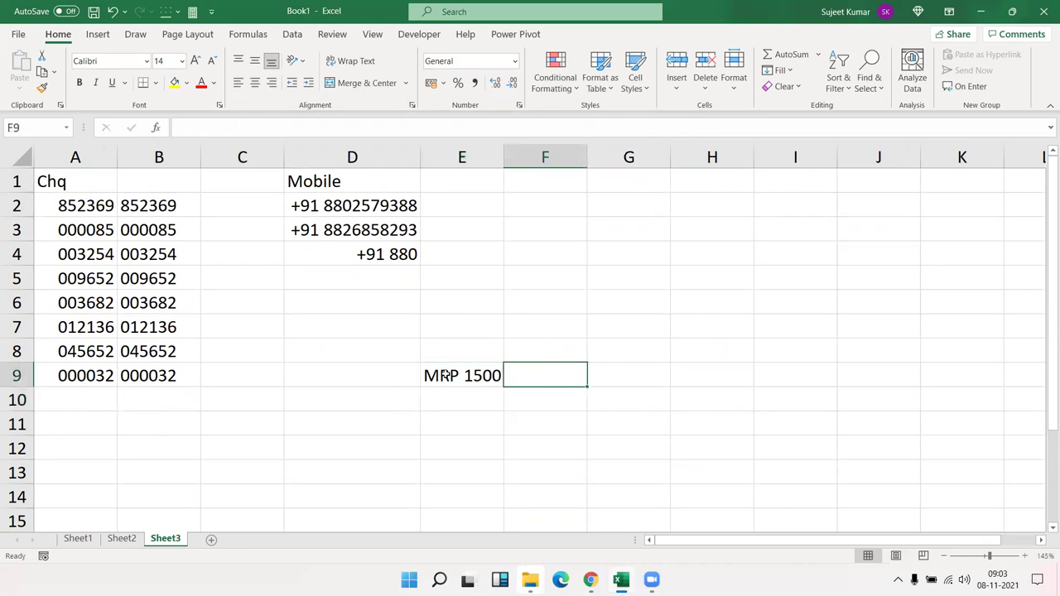
pyautogui.click(445, 376)
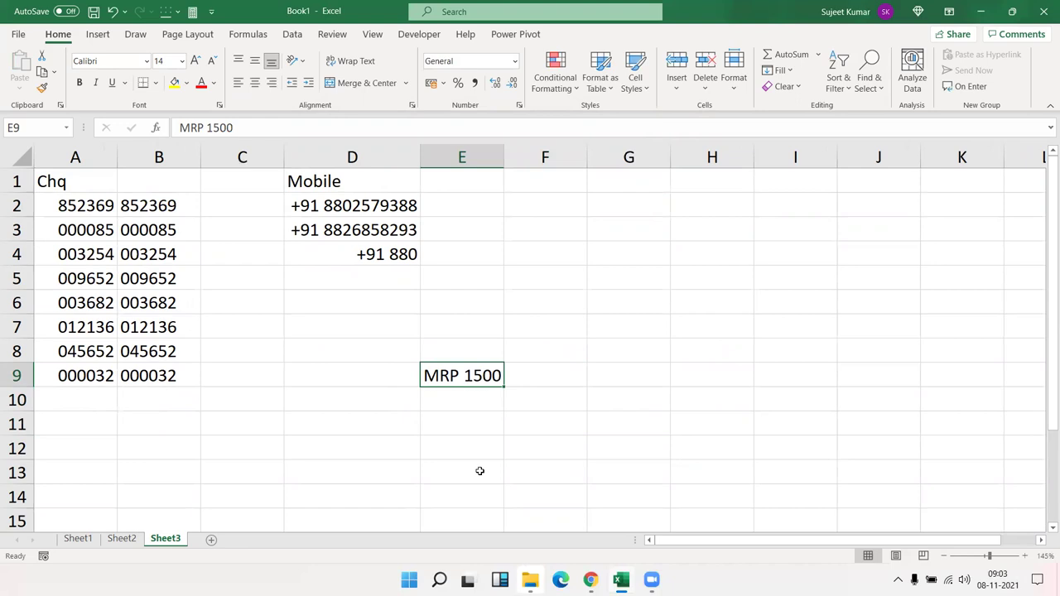
# Test =E9+2 in E10, see it return #VALUE!, then clear E10.
pyautogui.press('Down')
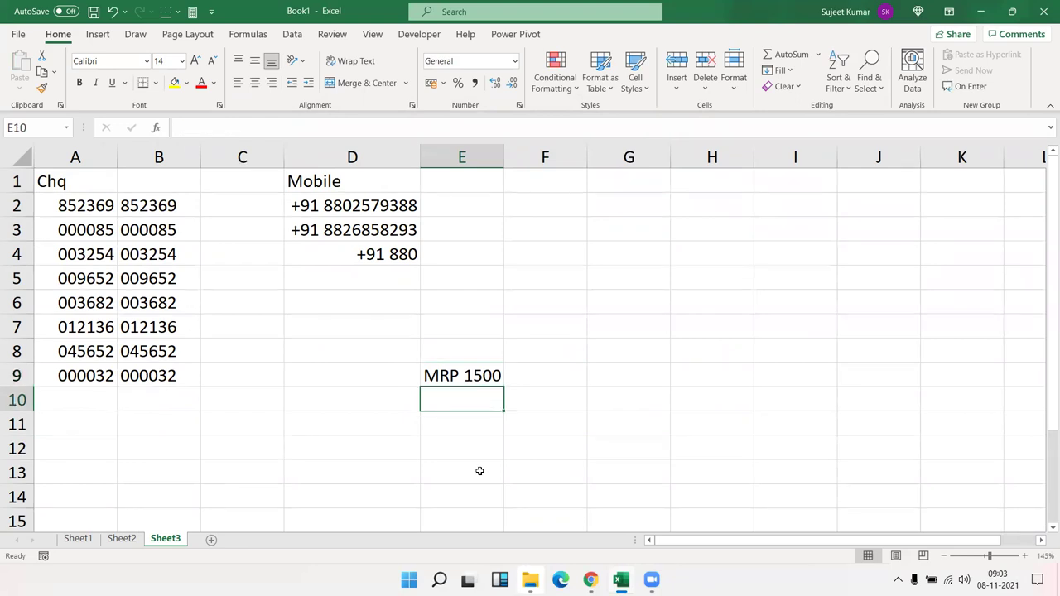
pyautogui.write('=E9+2')
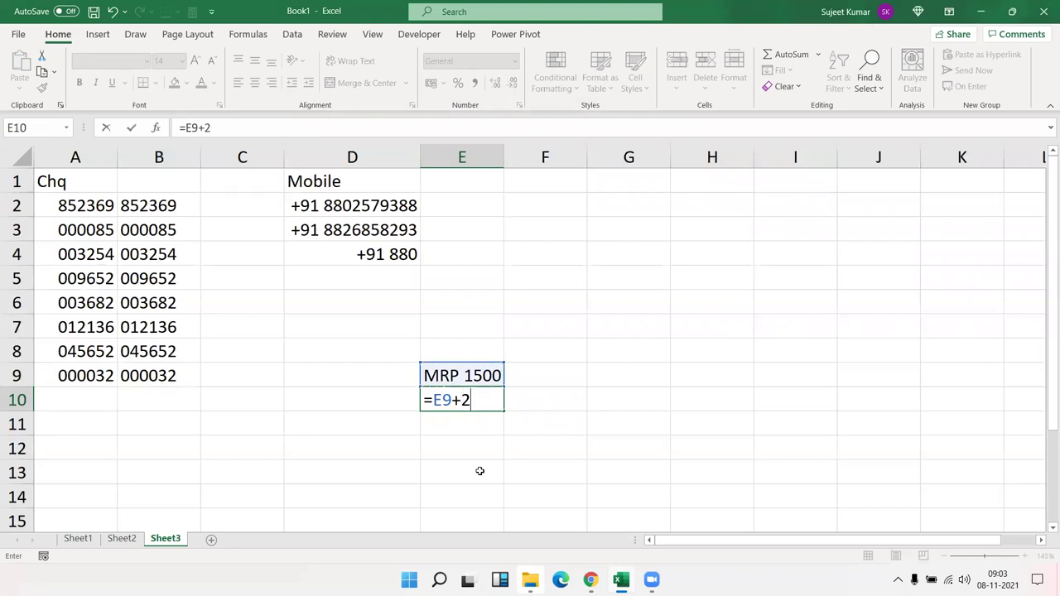
pyautogui.press('Return')
pyautogui.press('Up')
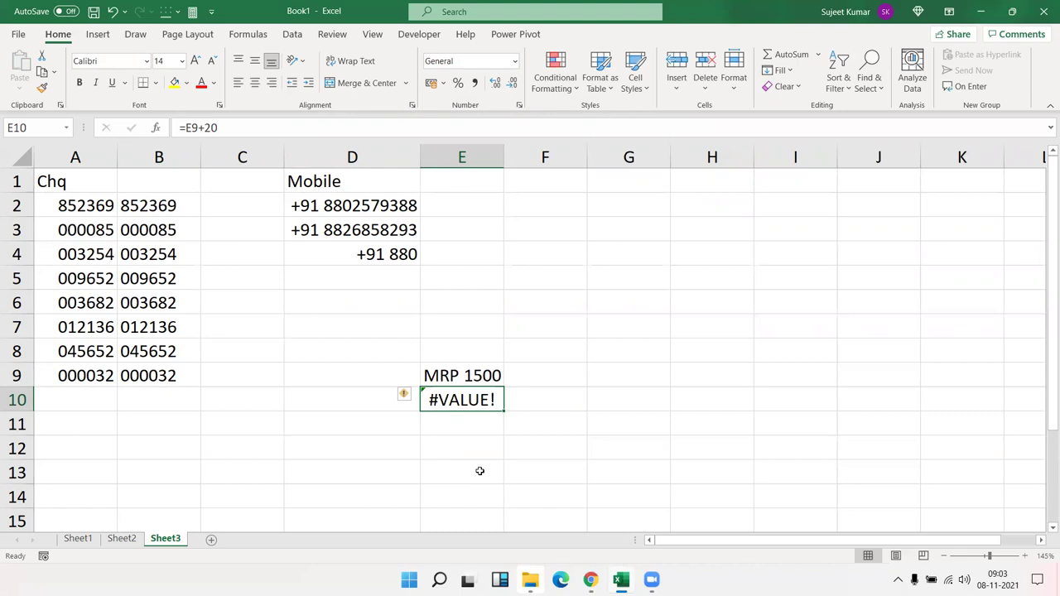
pyautogui.press('Delete')
pyautogui.press('Up')
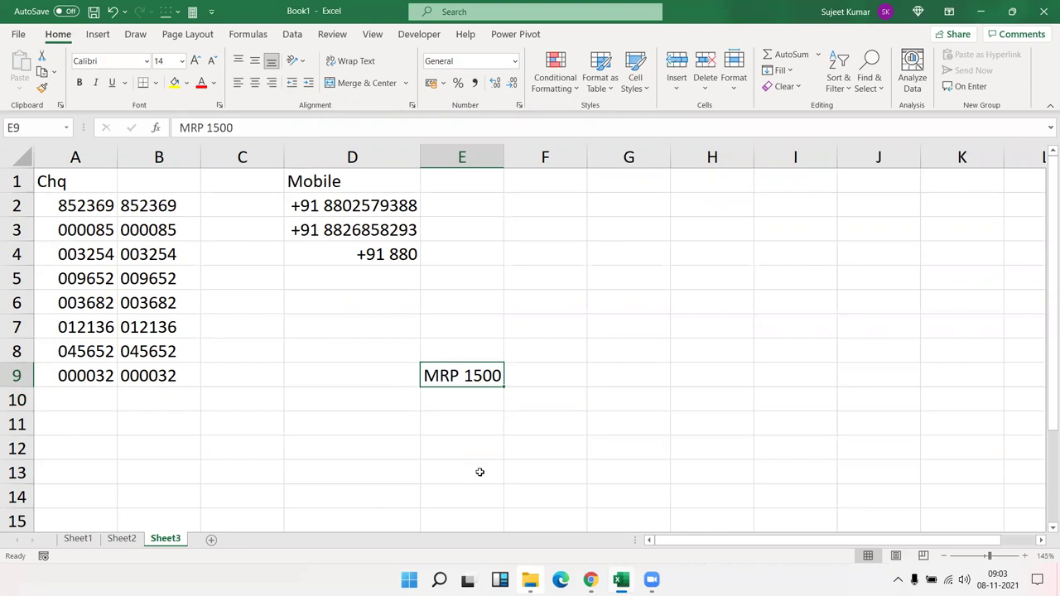
# Store 1500 as a plain number in E9 and give it a custom "MRP" format.
pyautogui.write('1500')
pyautogui.press('Return')
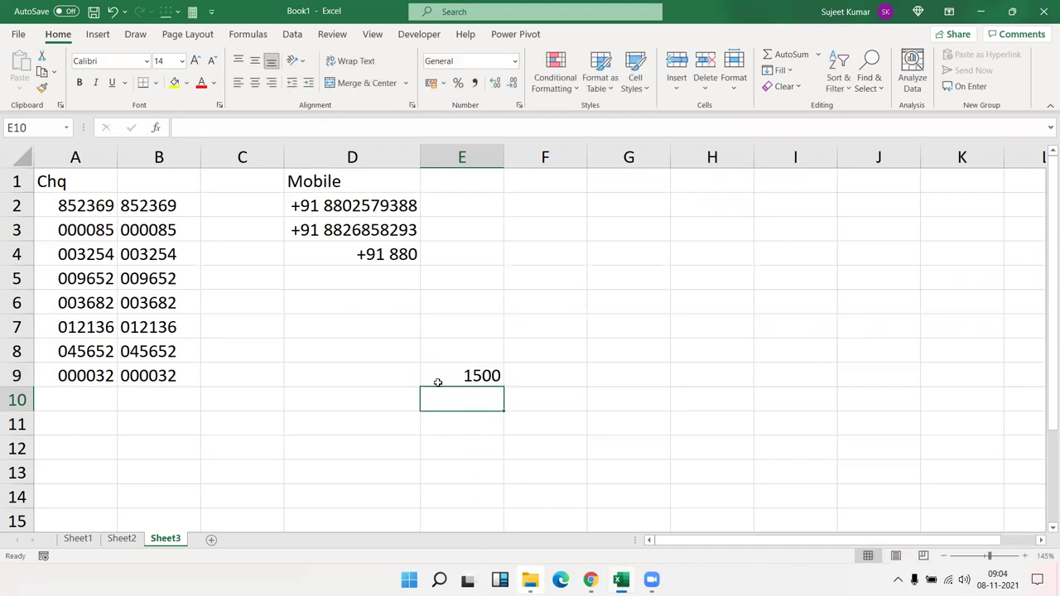
pyautogui.click(438, 382)
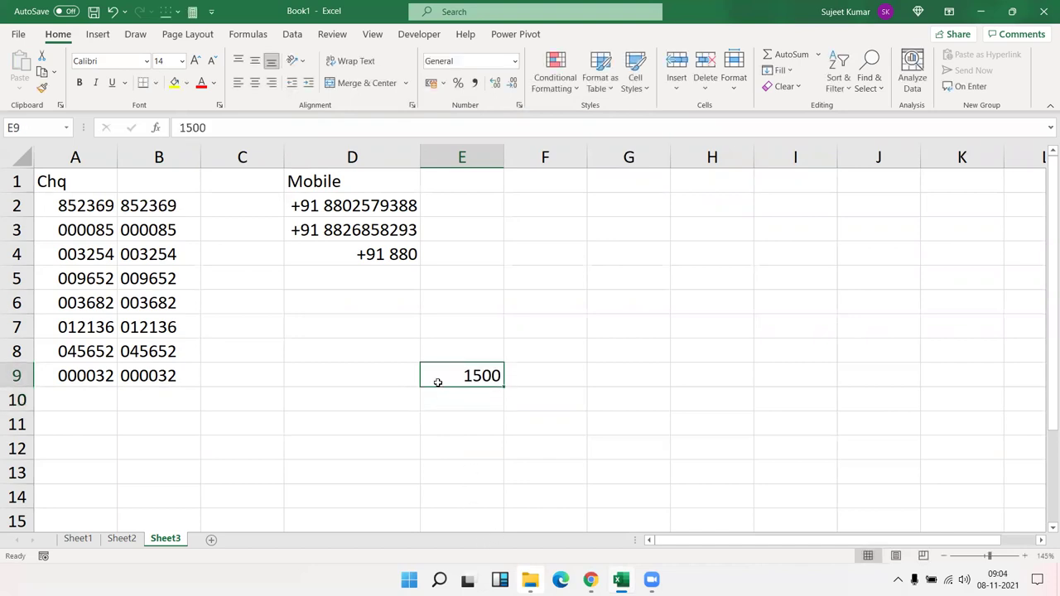
pyautogui.click(518, 105)
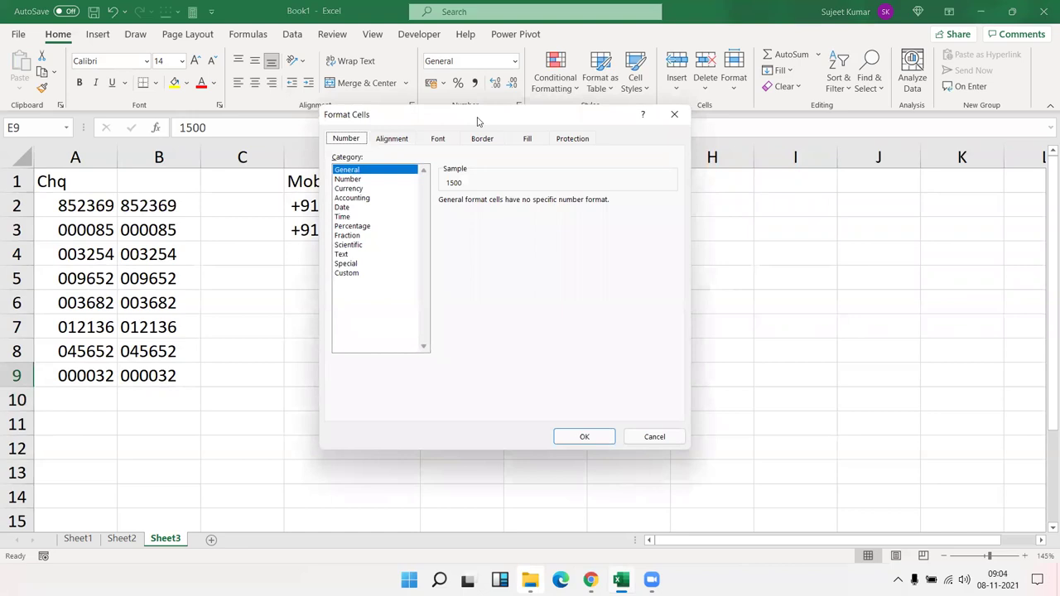
pyautogui.click(598, 295)
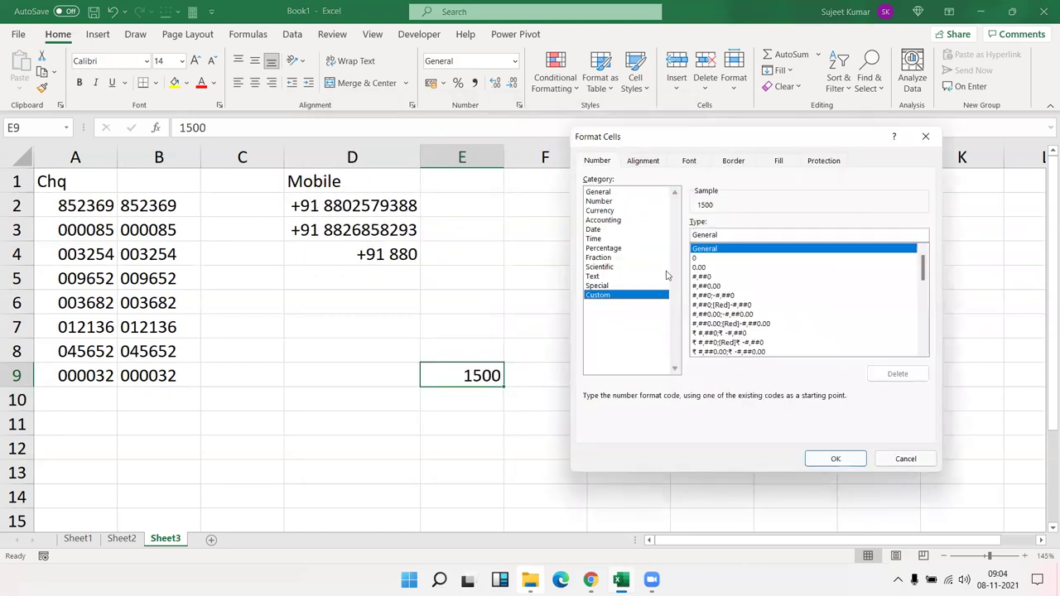
pyautogui.doubleClick(696, 236)
pyautogui.press('BackSpace')
pyautogui.write('INR')
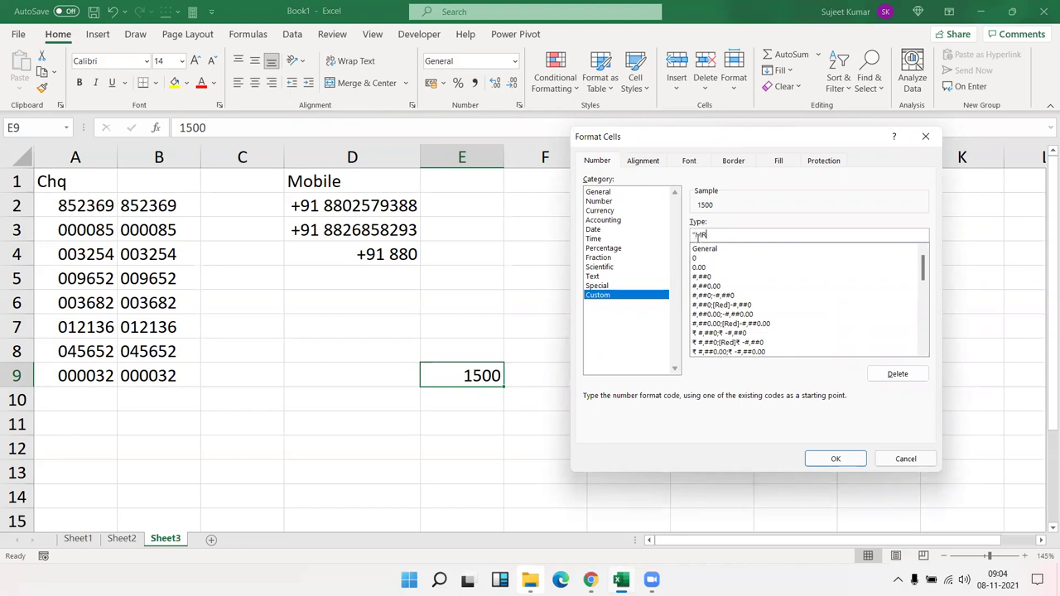
pyautogui.write('P"')
pyautogui.press('Return')
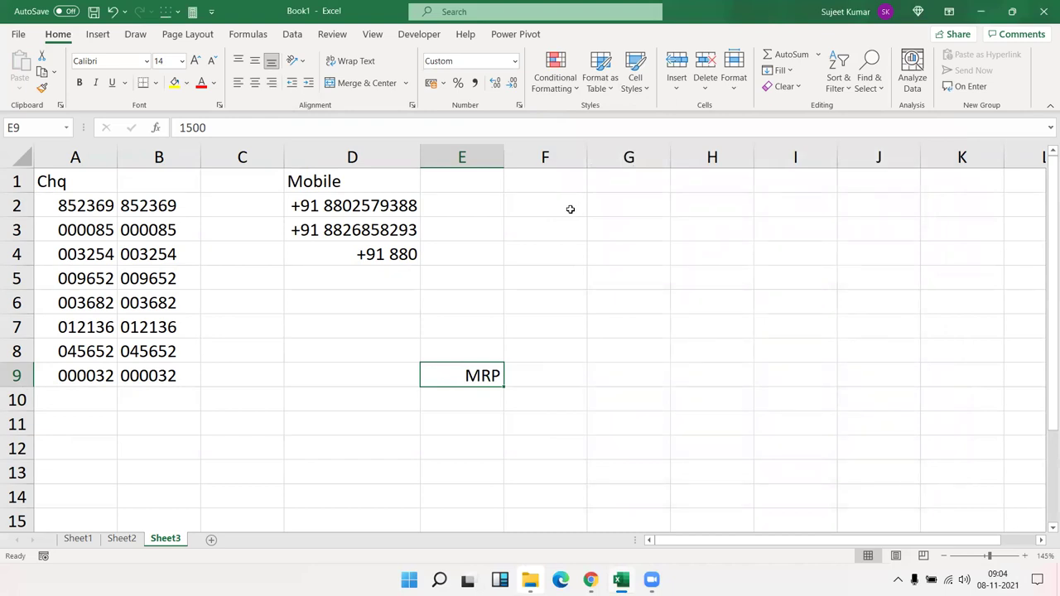
# Change E9's custom format to "MRP" 0 so it reads MRP 1500.
pyautogui.click(519, 105)
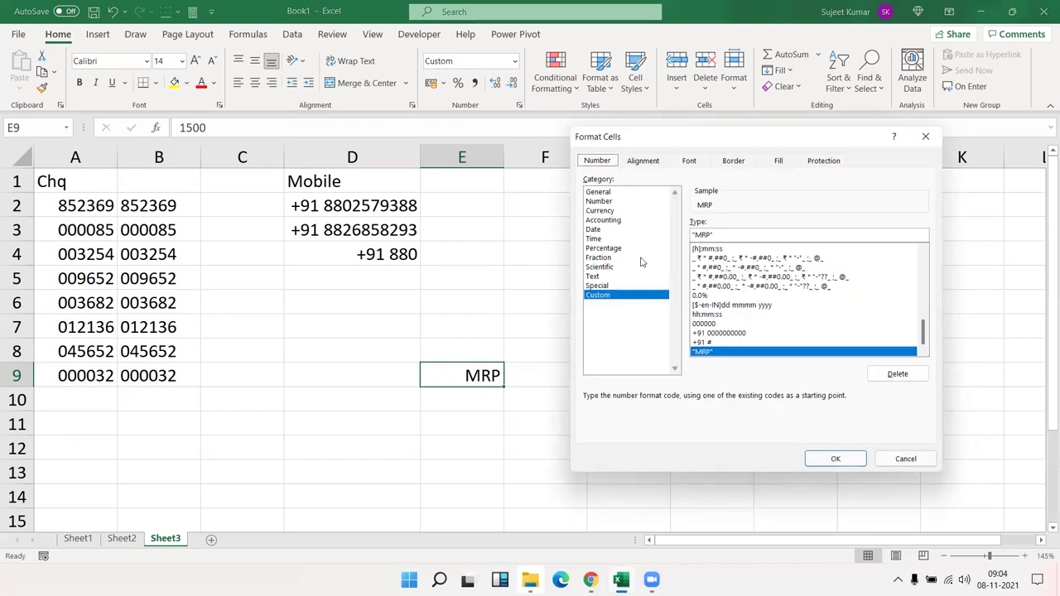
pyautogui.click(732, 238)
pyautogui.moveTo(732, 238); pyautogui.dragTo(691, 239)
pyautogui.click(718, 236)
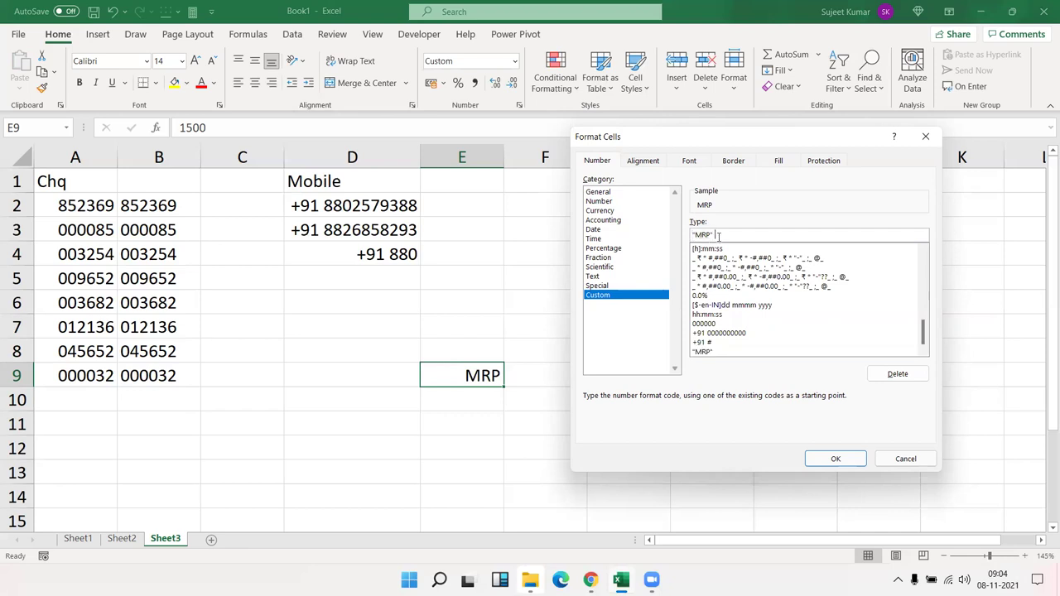
pyautogui.write('0')
pyautogui.click(836, 460)
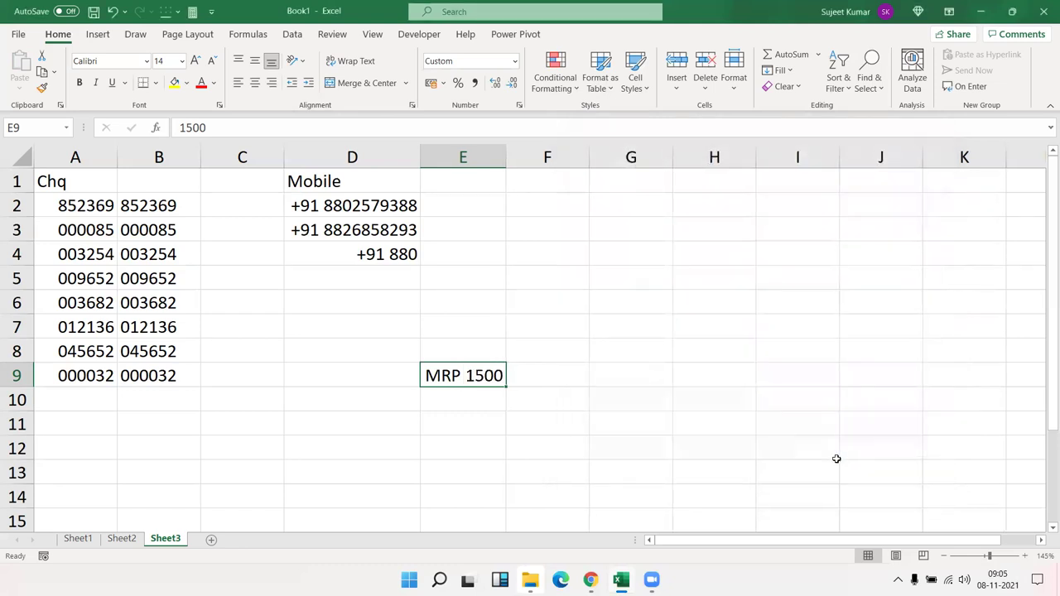
# Try the "MRP" # and "MRP" 00 variants of E9's custom format.
pyautogui.click(520, 105)
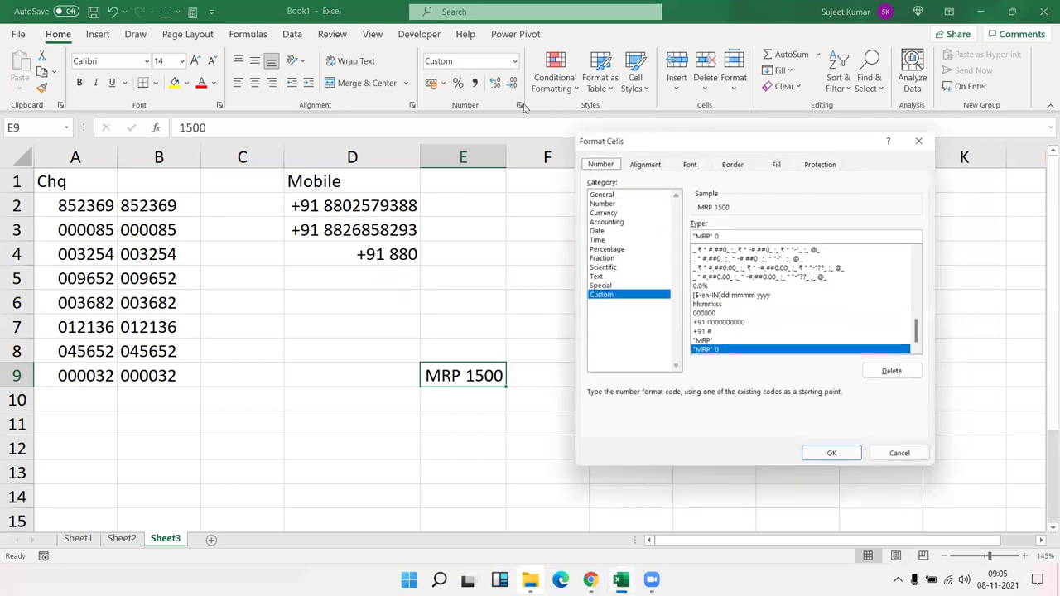
pyautogui.doubleClick(720, 236)
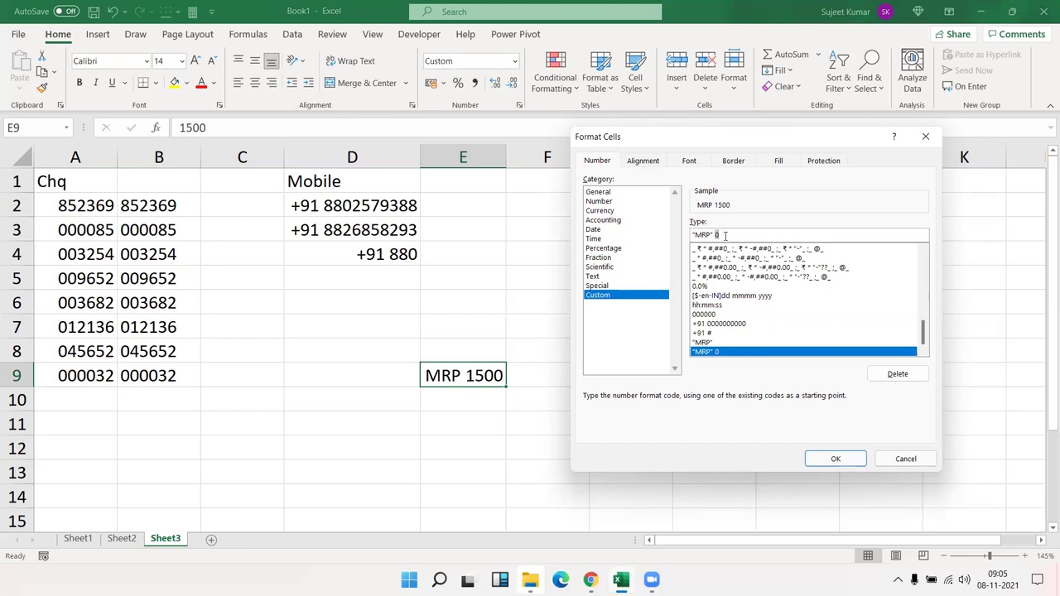
pyautogui.press('Return')
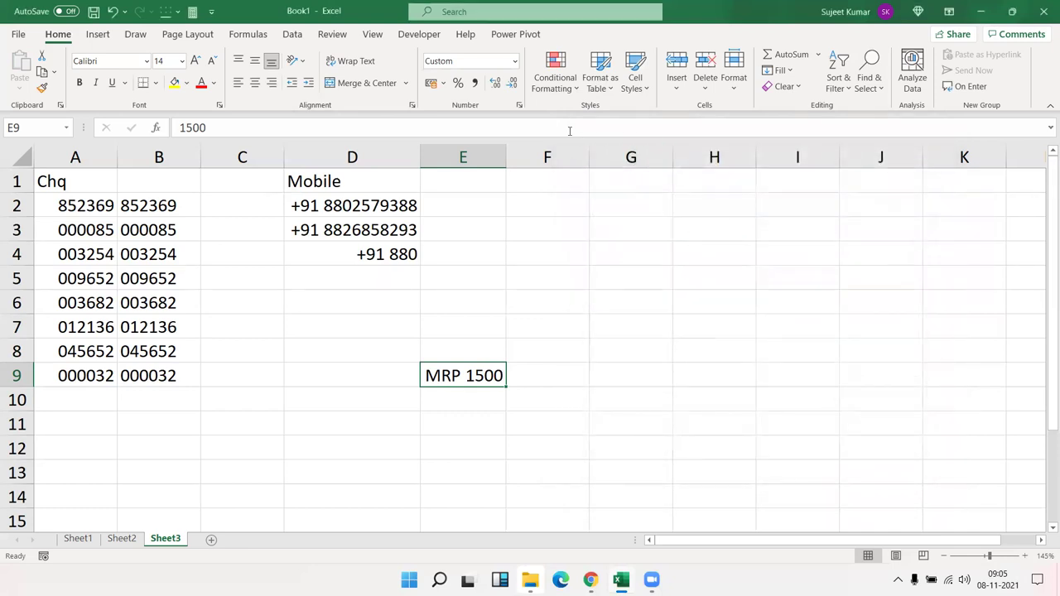
pyautogui.click(520, 105)
pyautogui.doubleClick(719, 235)
pyautogui.write('00')
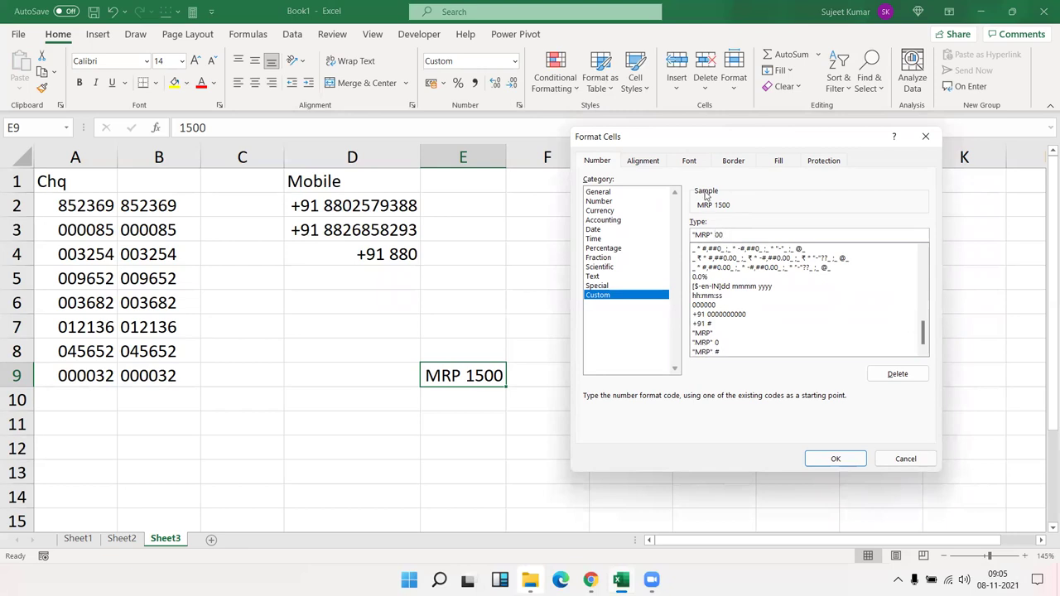
pyautogui.press('Return')
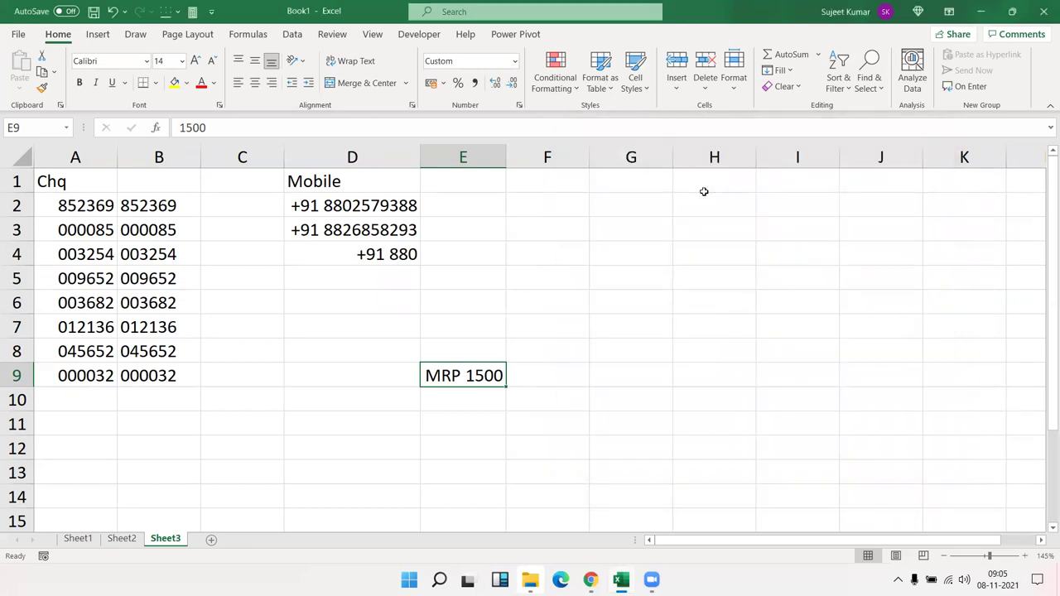
# Enter 5 in E9 and switch its format to "MRP" # so it reads MRP 5.
pyautogui.write('5')
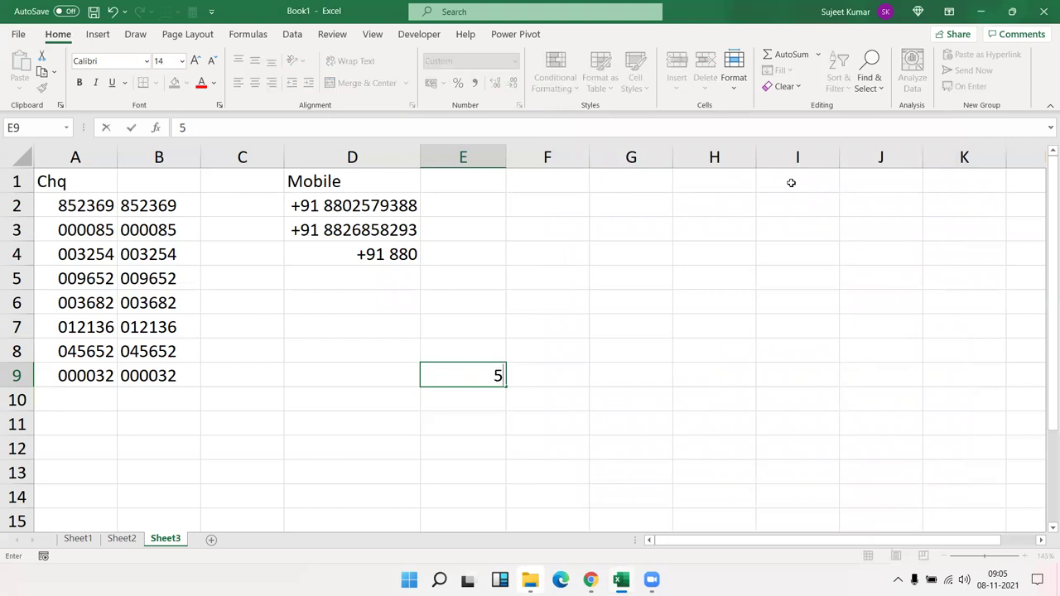
pyautogui.press('Return')
pyautogui.press('Up')
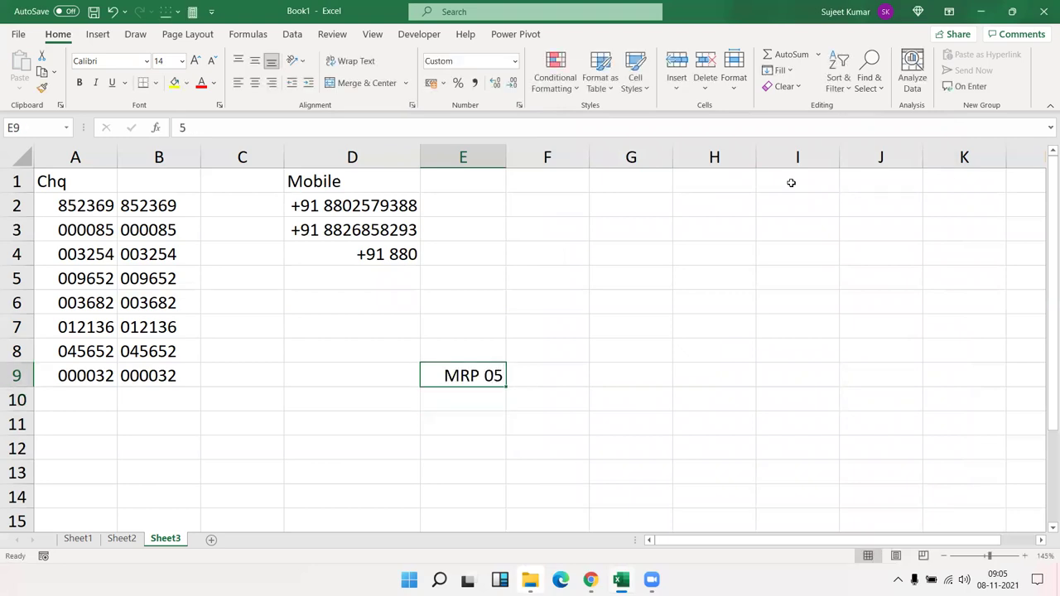
pyautogui.click(520, 106)
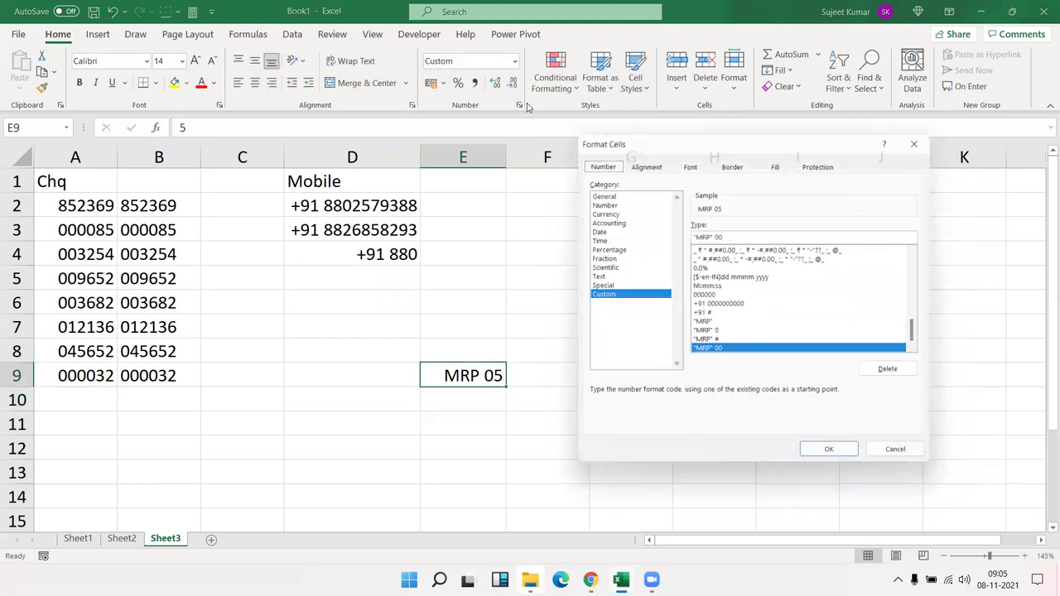
pyautogui.doubleClick(718, 235)
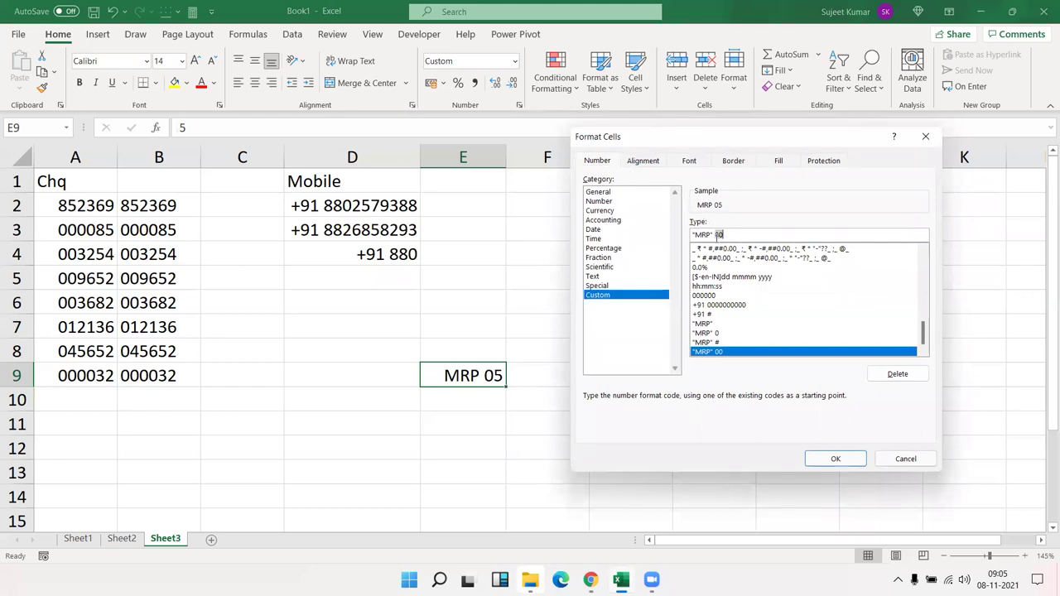
pyautogui.write('##')
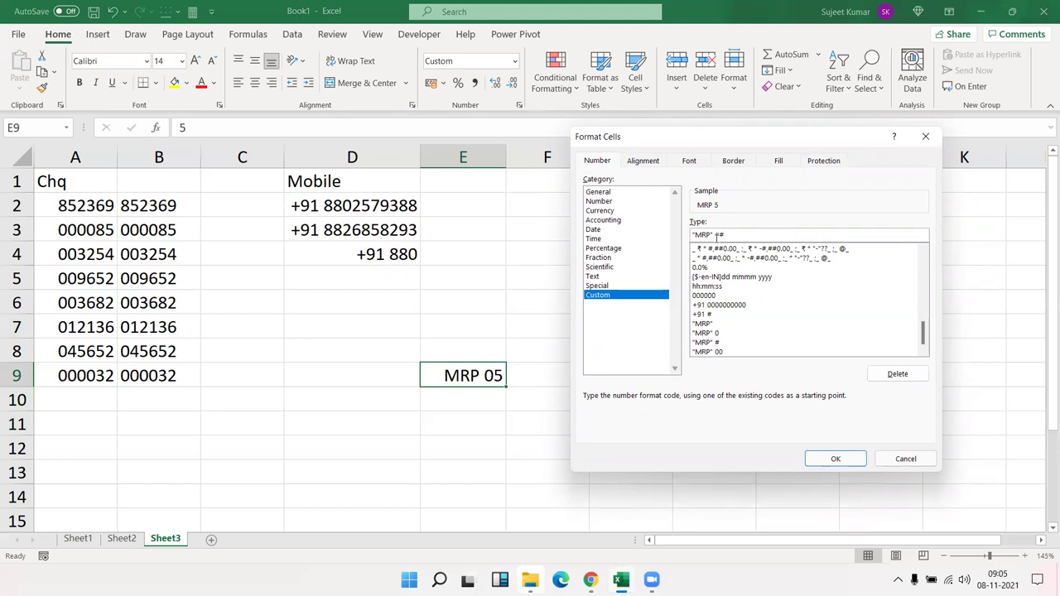
pyautogui.press('Return')
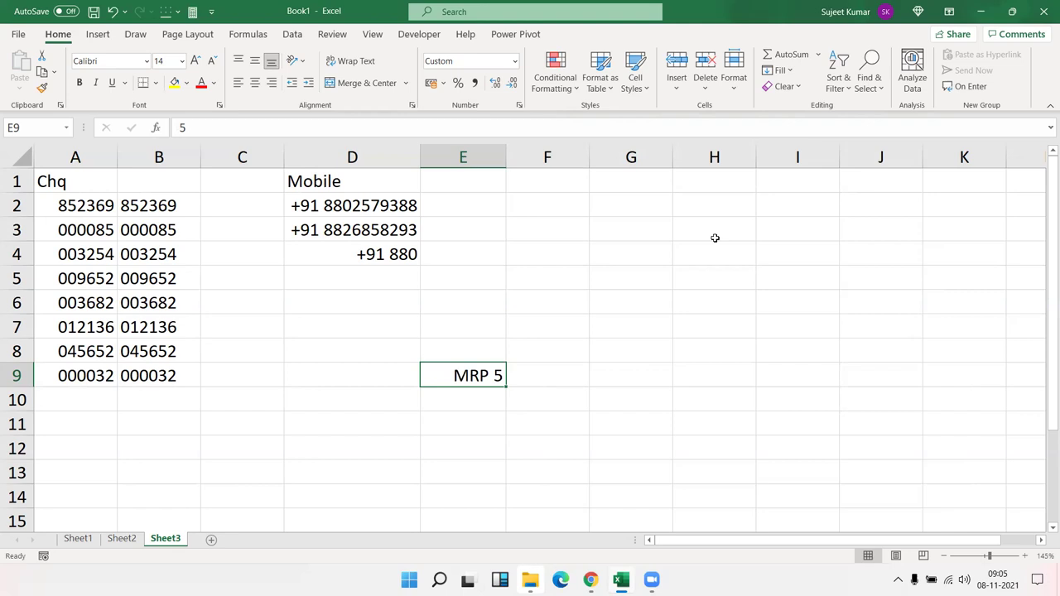
# Close the format settings unchanged and clear the MRP 5 entry from E9.
pyautogui.click(520, 106)
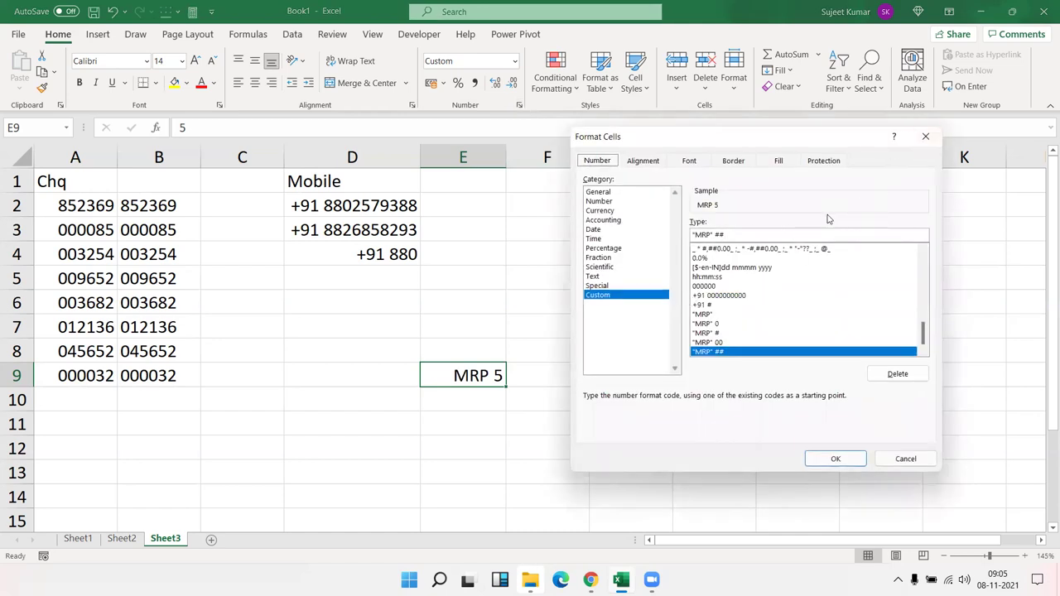
pyautogui.click(927, 136)
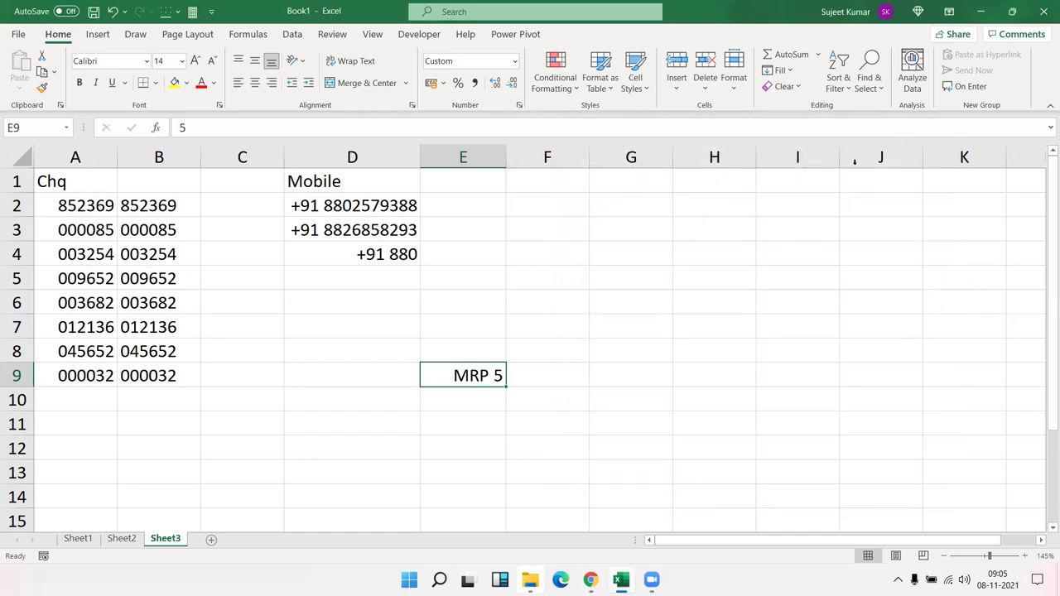
pyautogui.press('Delete')
# Add the heading ID in F1 and give F2:F5 the custom format ### - ### - ###.
pyautogui.click(539, 183)
pyautogui.write('ID')
pyautogui.press('Return')
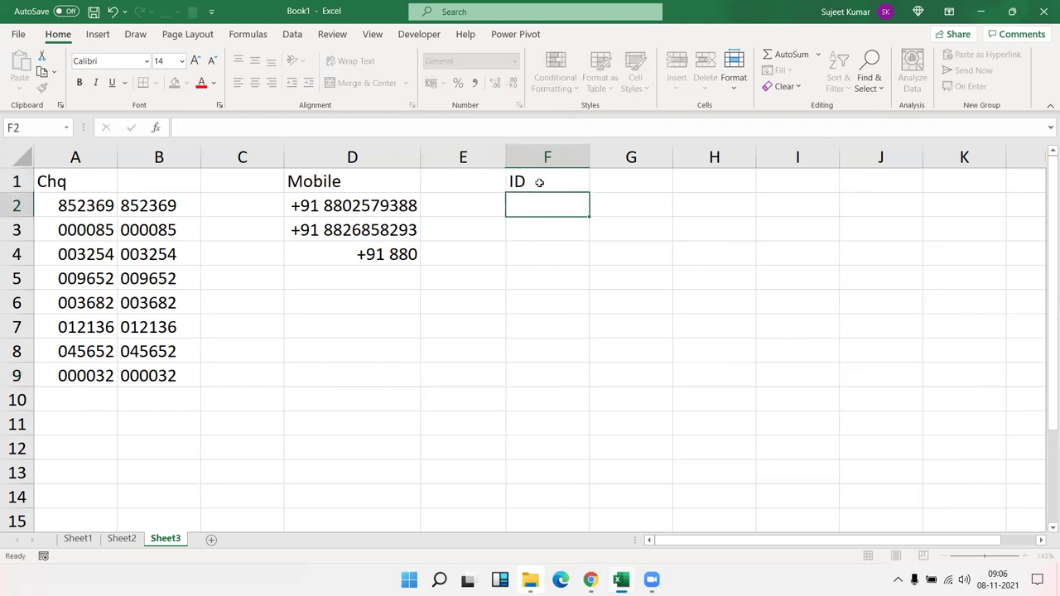
pyautogui.hotkey('shift', 'Down')
pyautogui.hotkey('shift', 'Down')
pyautogui.hotkey('shift', 'Down')
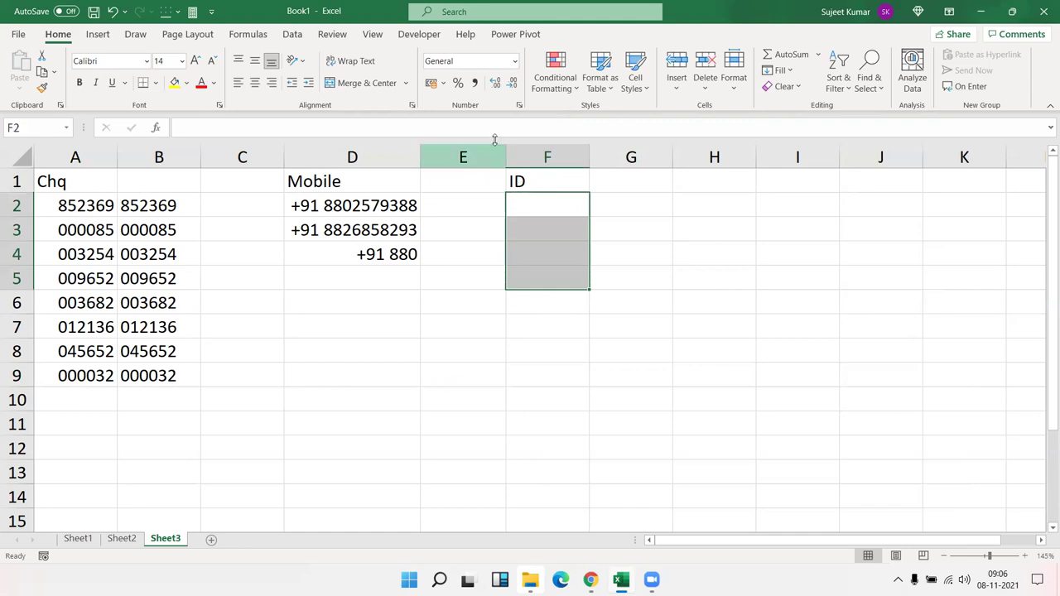
pyautogui.click(519, 105)
pyautogui.click(598, 296)
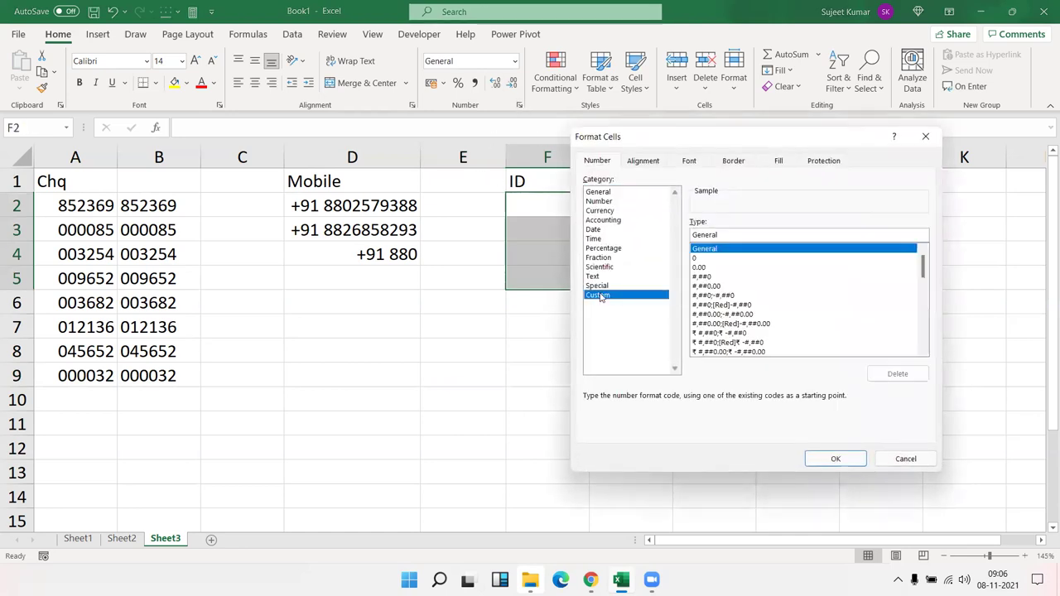
pyautogui.doubleClick(696, 236)
pyautogui.write('### ')
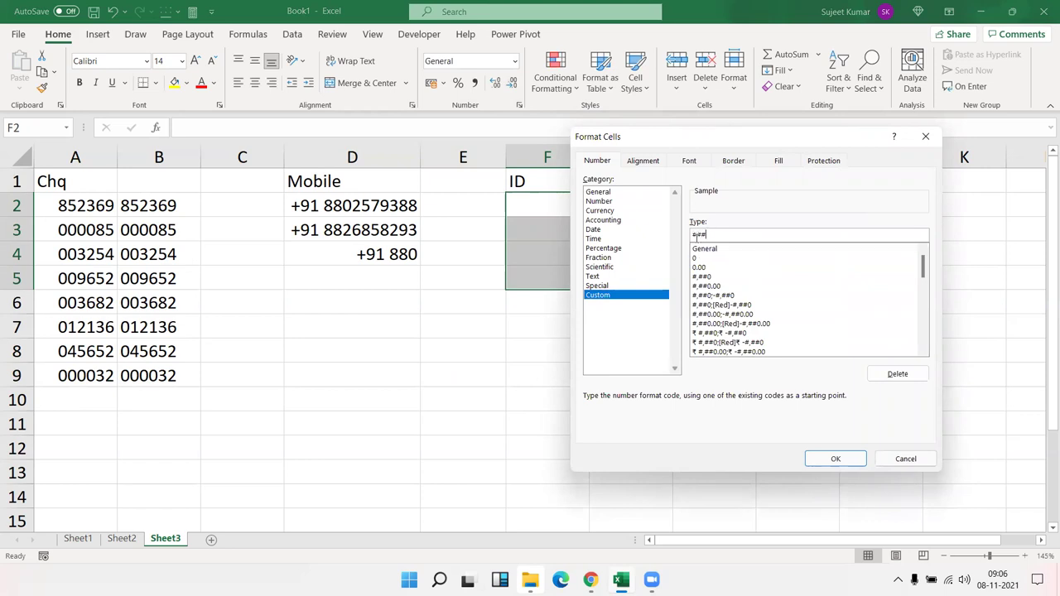
pyautogui.write('- ### -')
pyautogui.write(' ###')
pyautogui.press('Return')
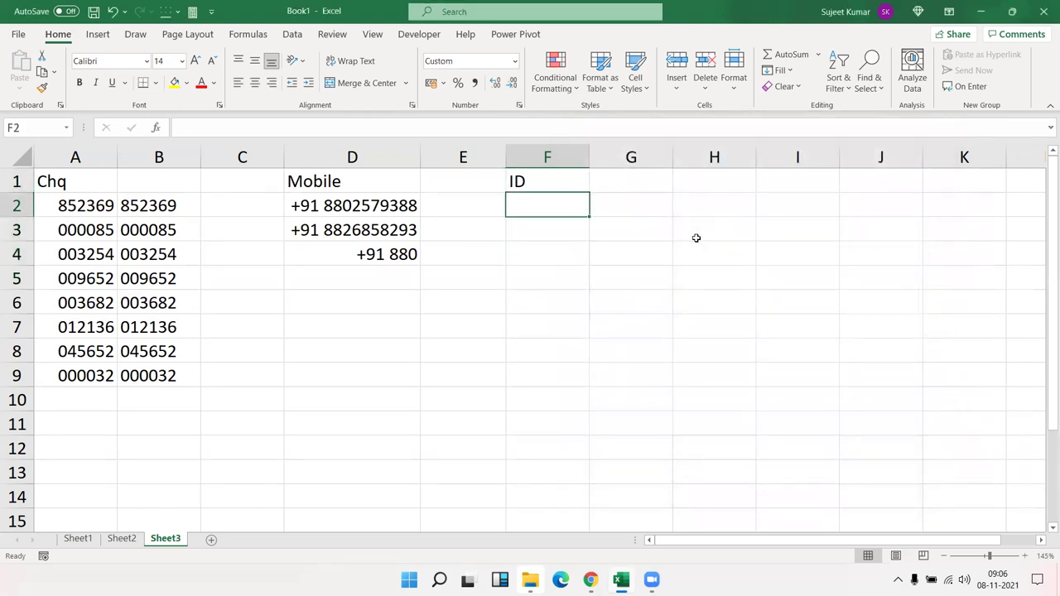
# Enter the ID 123 - 963 - 258 in F2.
pyautogui.write('123 - 963 - 258')
pyautogui.press('Return')
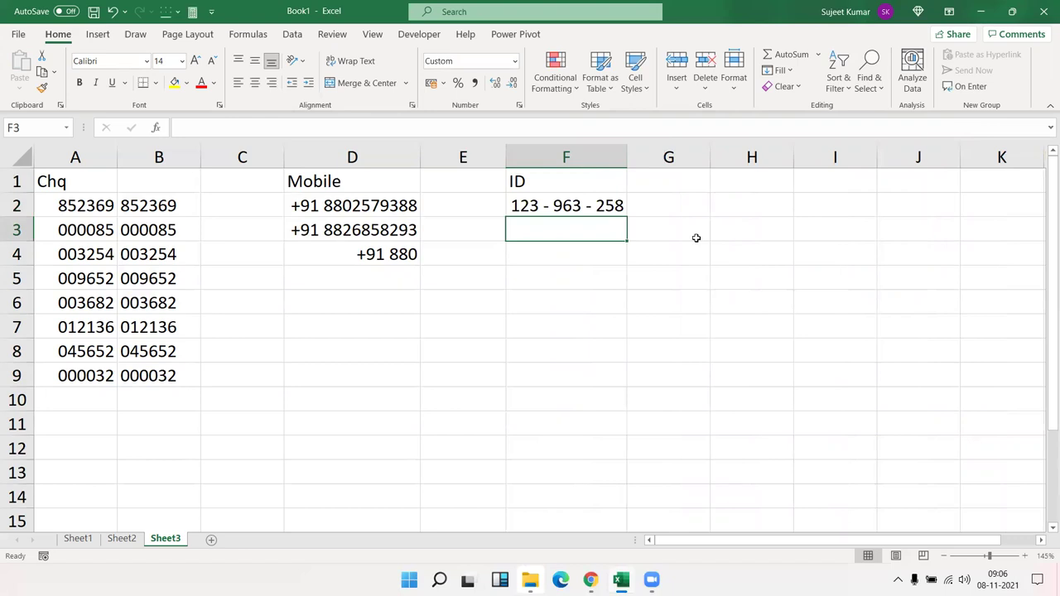
pyautogui.press('Up')
pyautogui.press('Up')
pyautogui.press('Right')
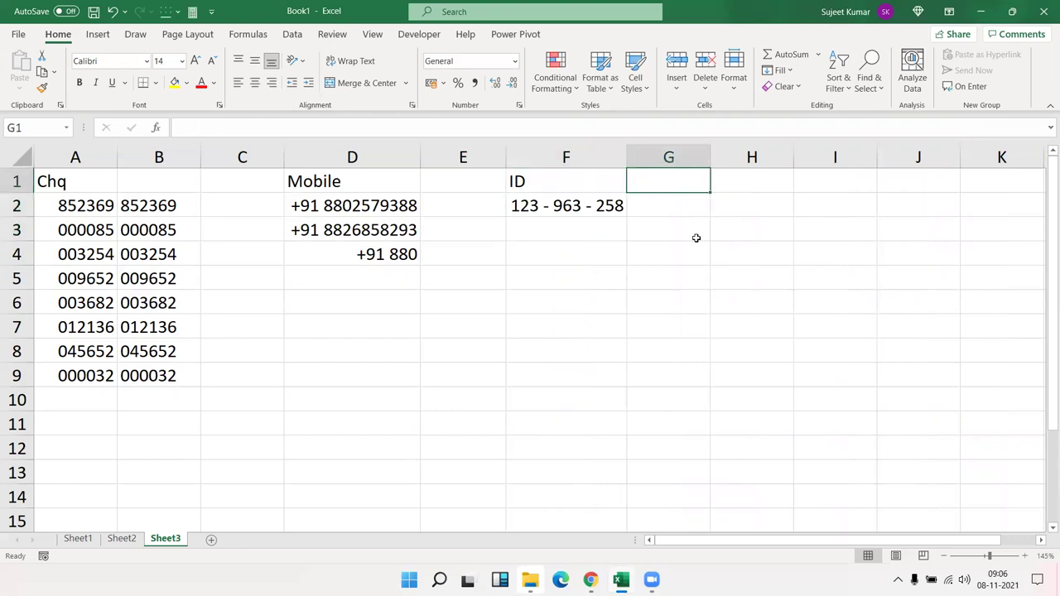
# Add the A/c heading in G1 and enter an account number in G2.
pyautogui.write('A/c')
pyautogui.press('Return')
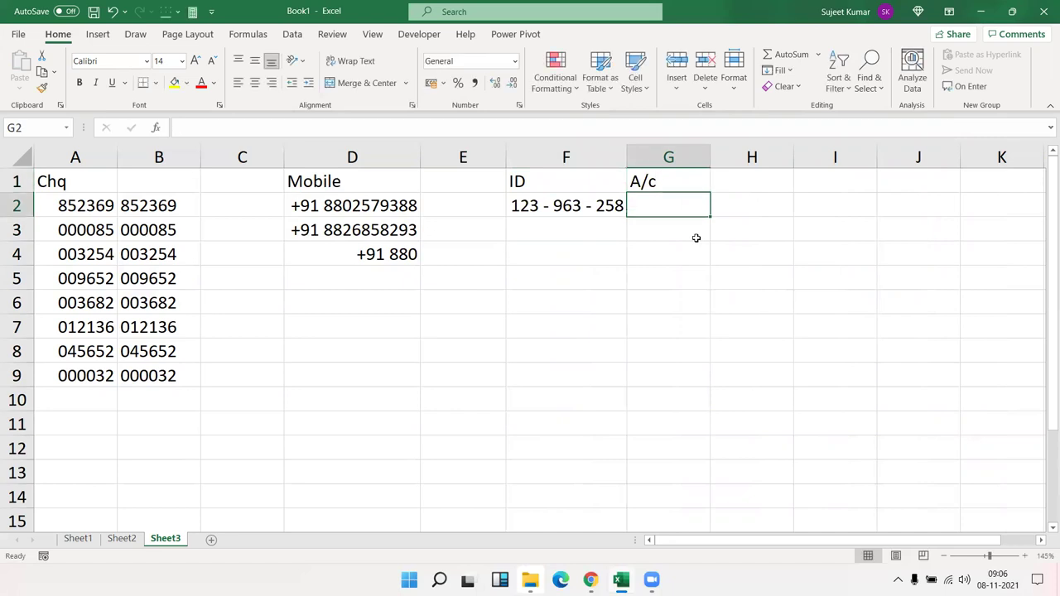
pyautogui.write('123')
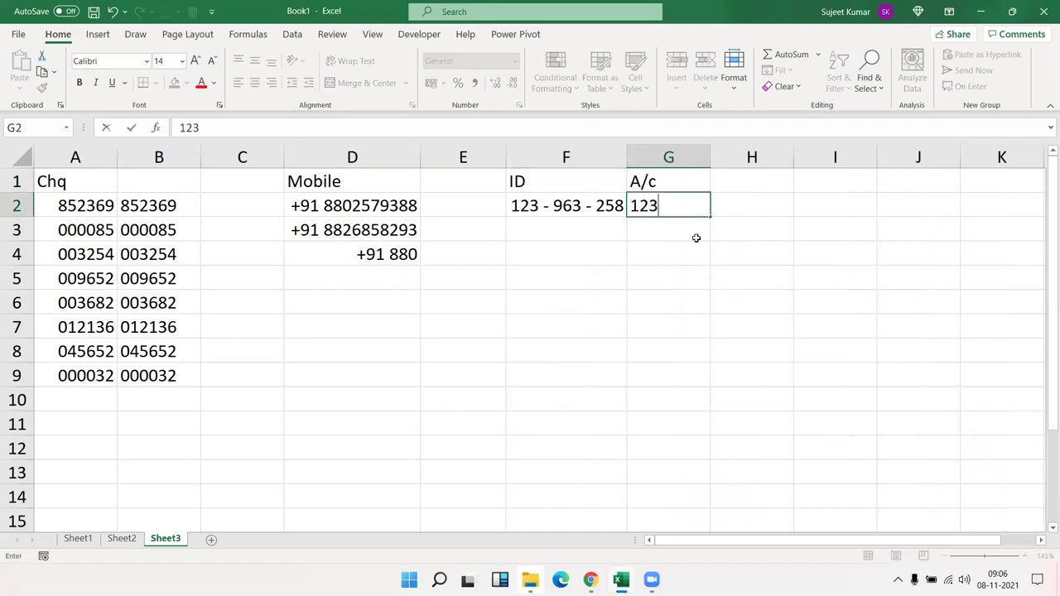
pyautogui.write('45678911')
pyautogui.press('Return')
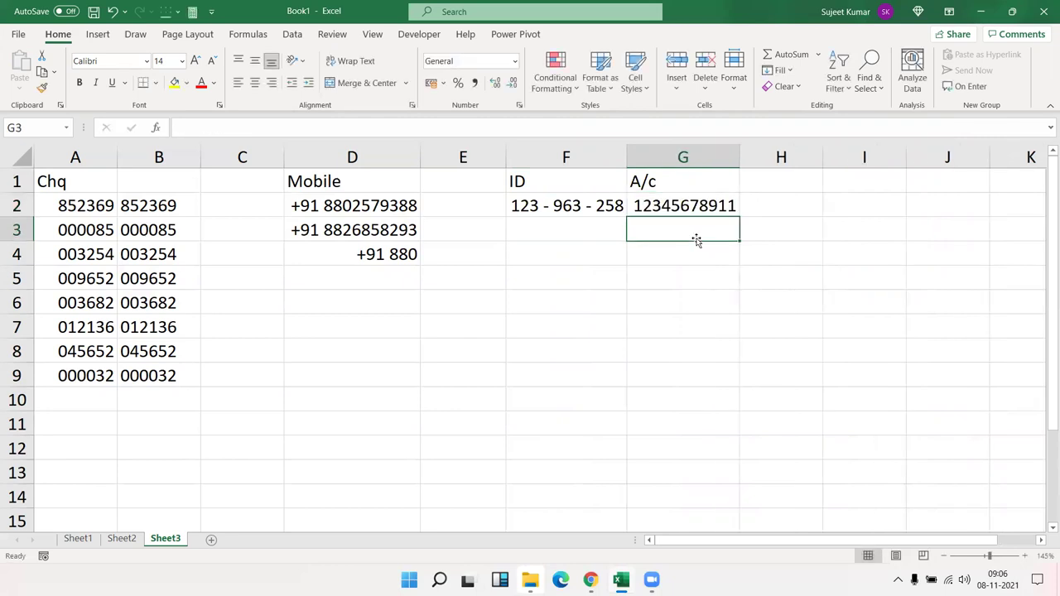
# Lengthen G2's account number to 12 digits, shown as 1.23457E+11, and open its number format settings.
pyautogui.press('Up')
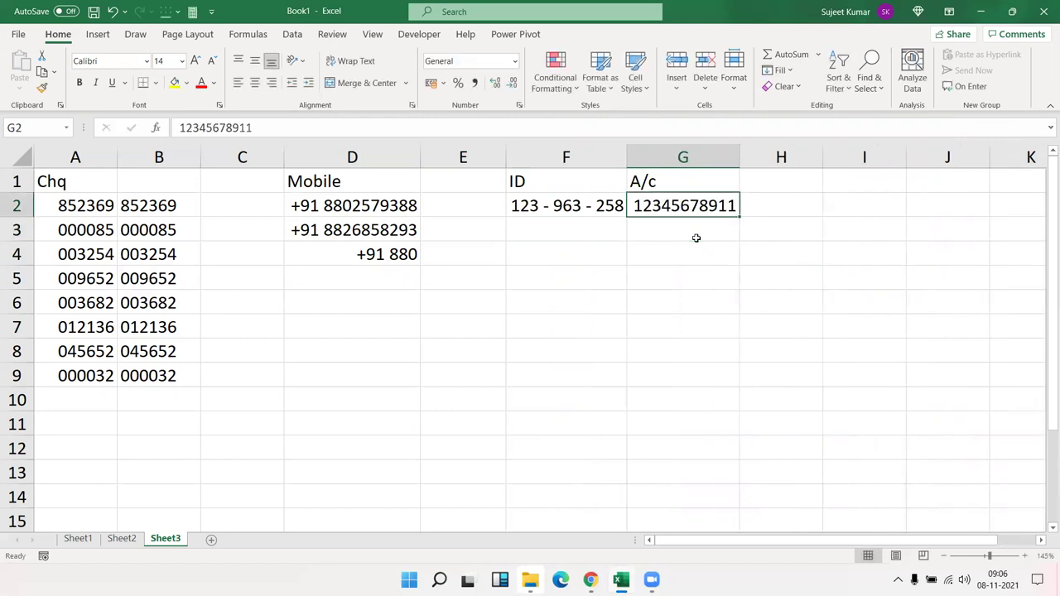
pyautogui.press('F2')
pyautogui.write('5')
pyautogui.press('Return')
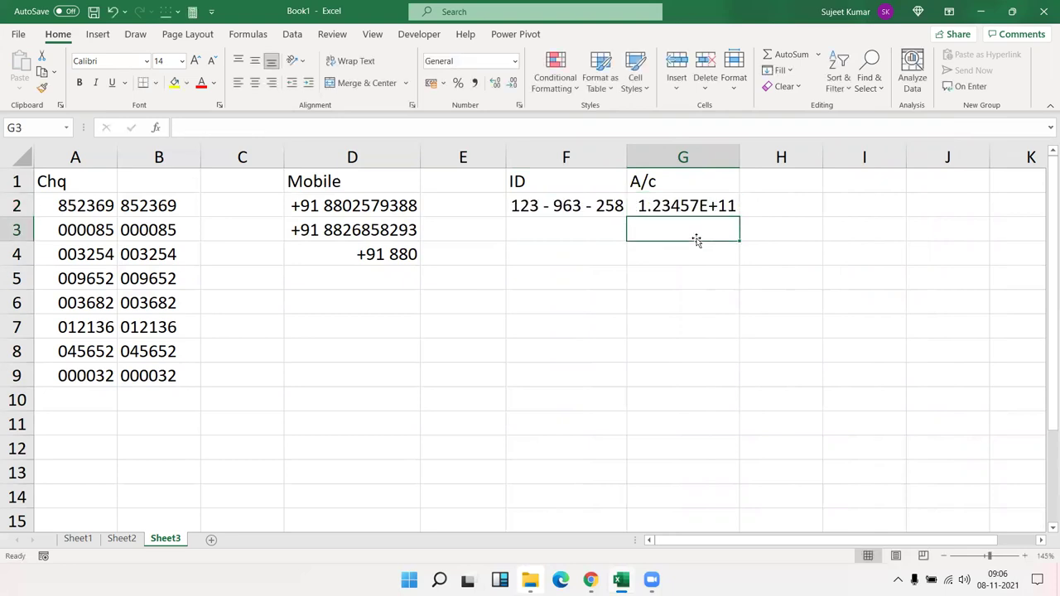
pyautogui.click(684, 205)
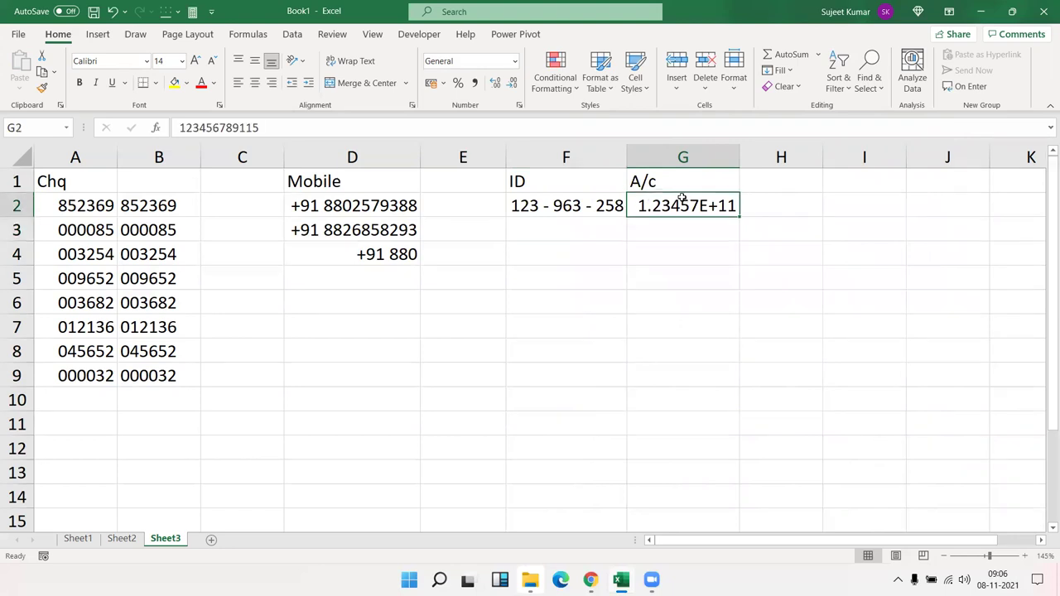
pyautogui.click(518, 106)
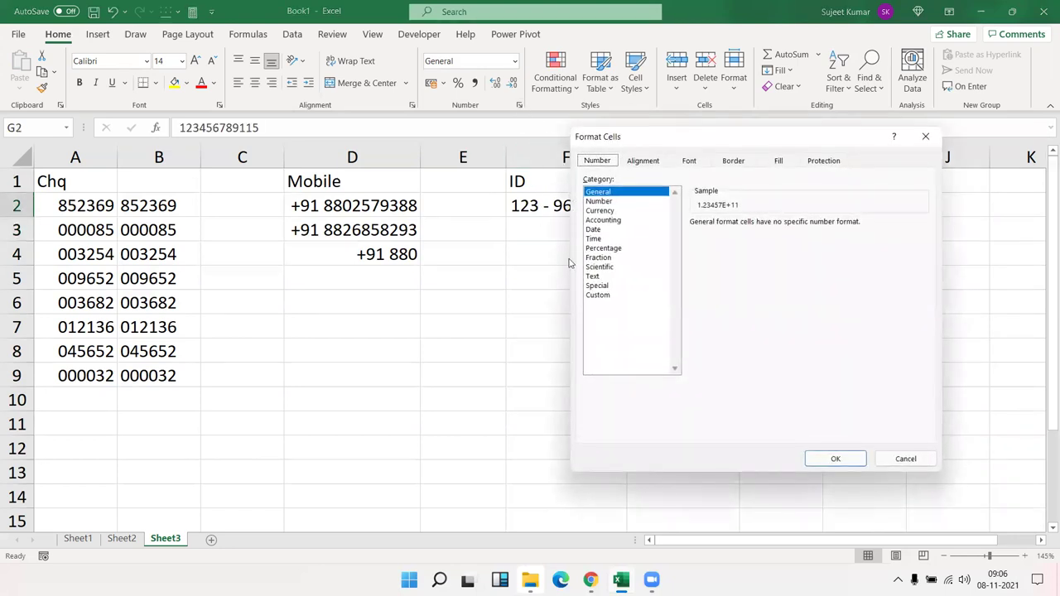
# Apply the custom # format to G2 so the full account number displays.
pyautogui.click(595, 295)
pyautogui.click(714, 234)
pyautogui.write('#')
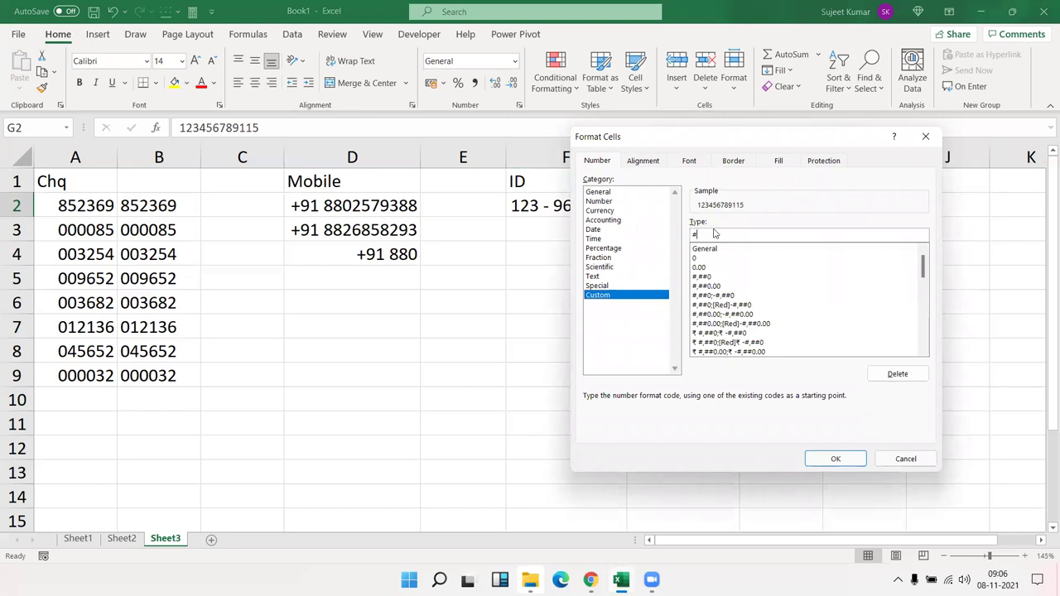
pyautogui.press('Return')
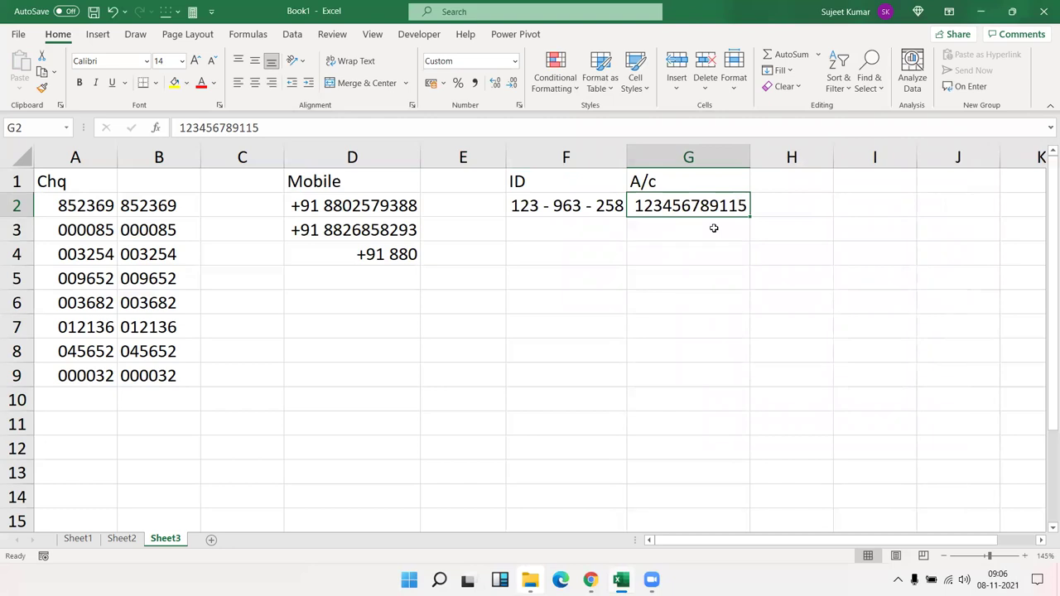
# Extend G2's account number to 19 digits, showing Excel rounding the final digits to zeros.
pyautogui.press('F2')
pyautogui.write('8')
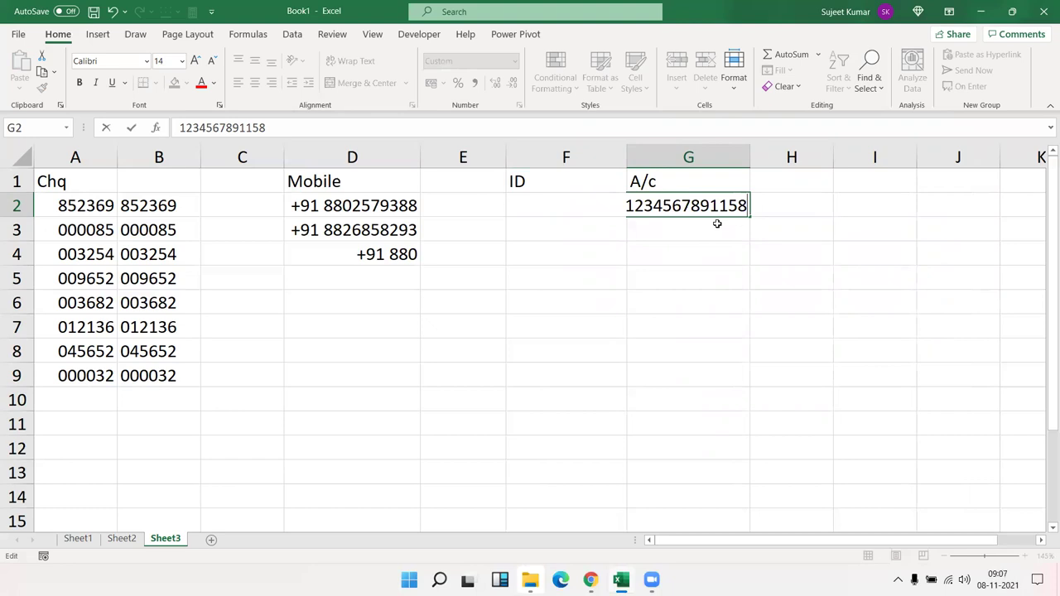
pyautogui.write('56')
pyautogui.press('Return')
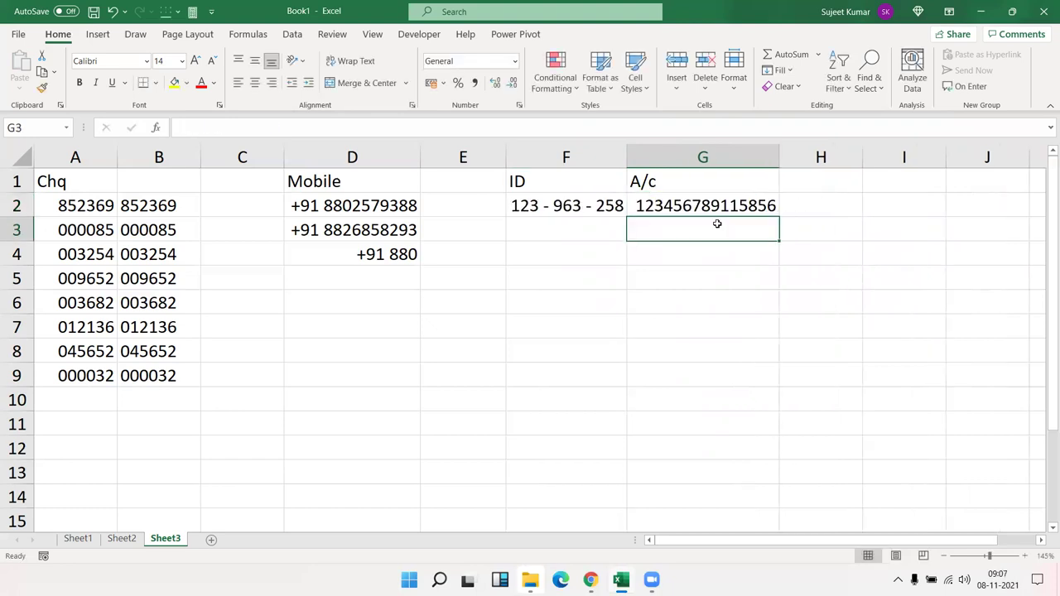
pyautogui.press('Up')
pyautogui.press('F2')
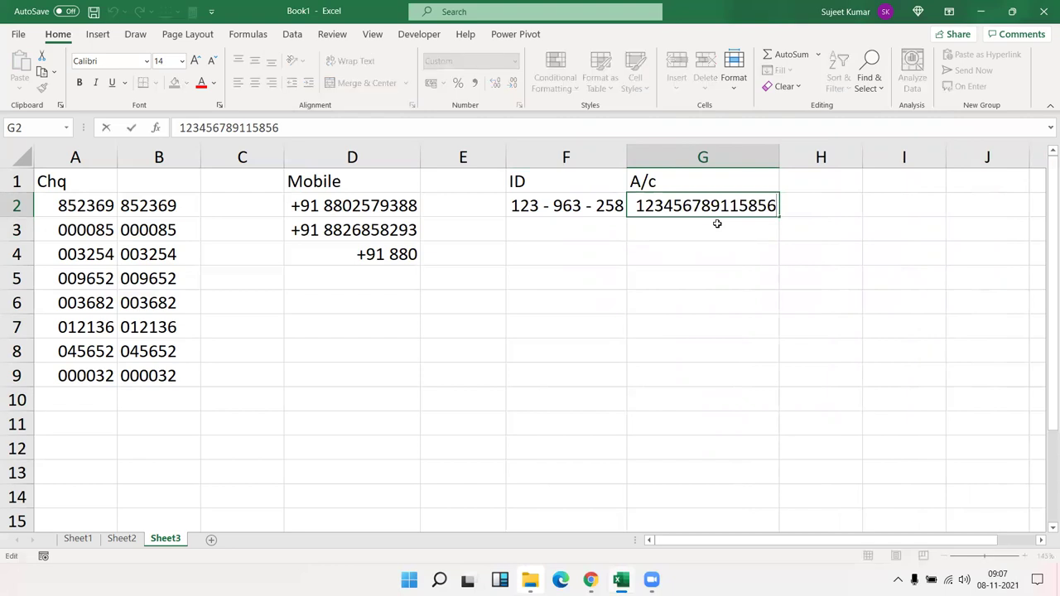
pyautogui.write('8')
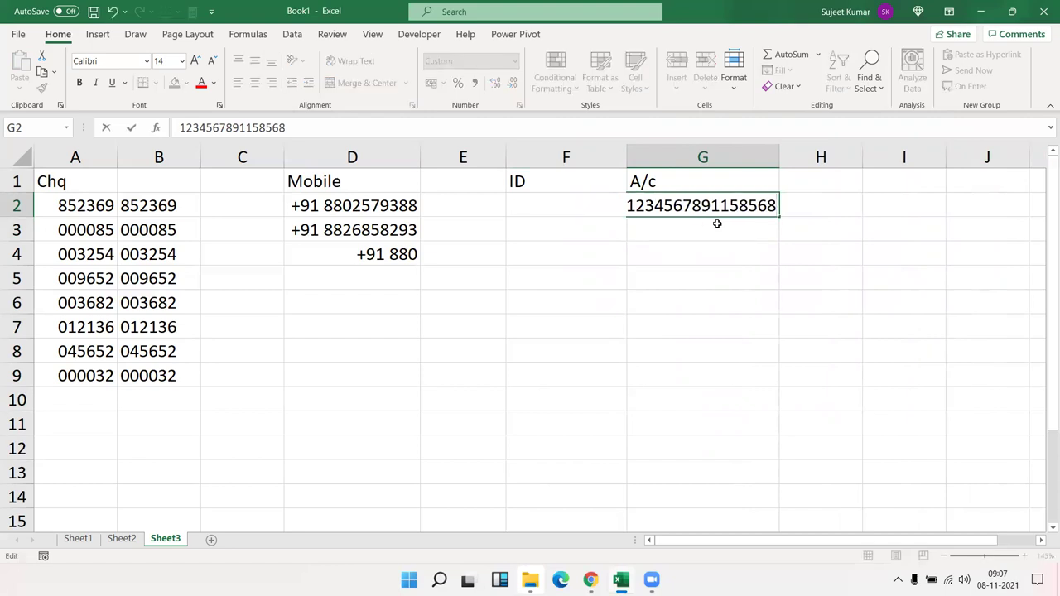
pyautogui.press('Return')
pyautogui.press('Up')
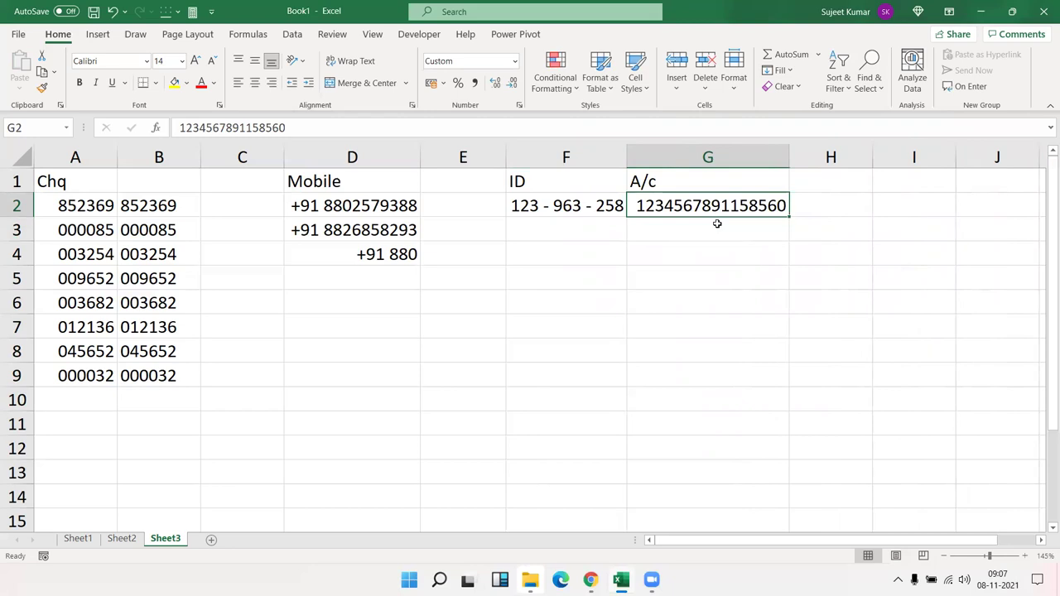
pyautogui.press('F2')
pyautogui.press('BackSpace')
pyautogui.write('1')
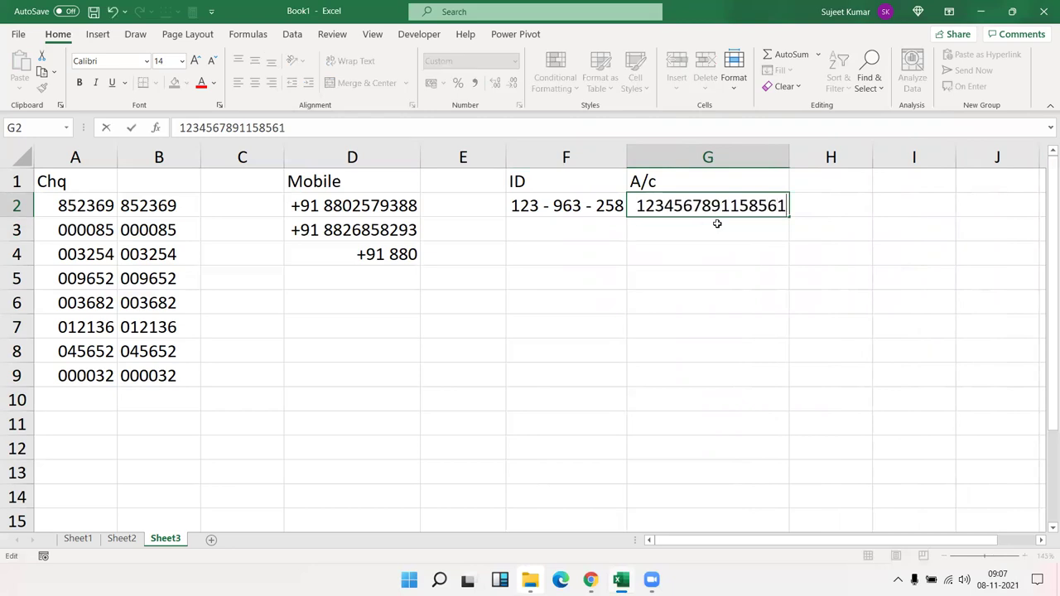
pyautogui.write('236')
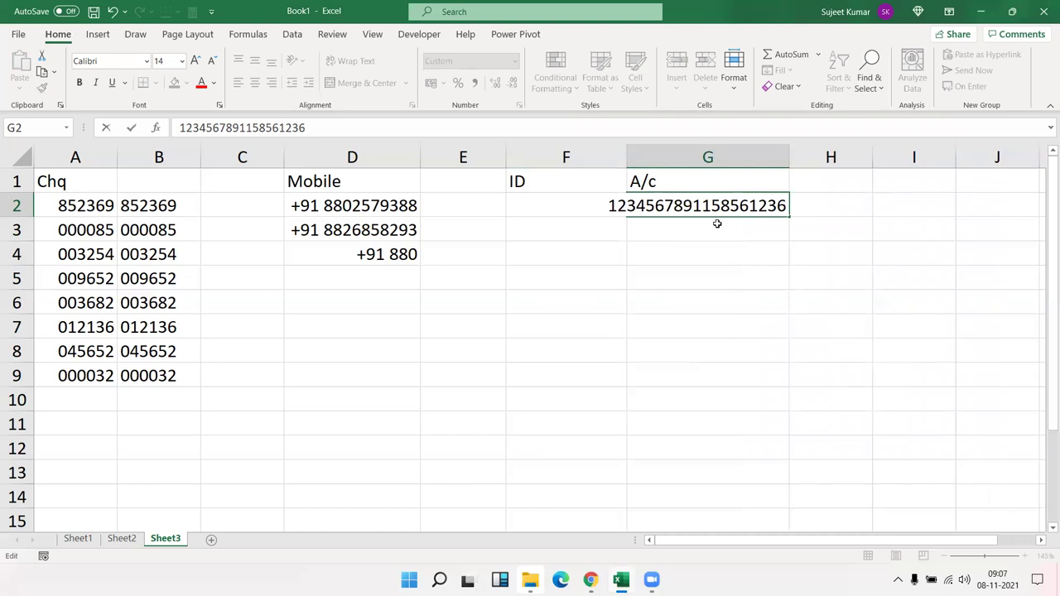
pyautogui.press('Return')
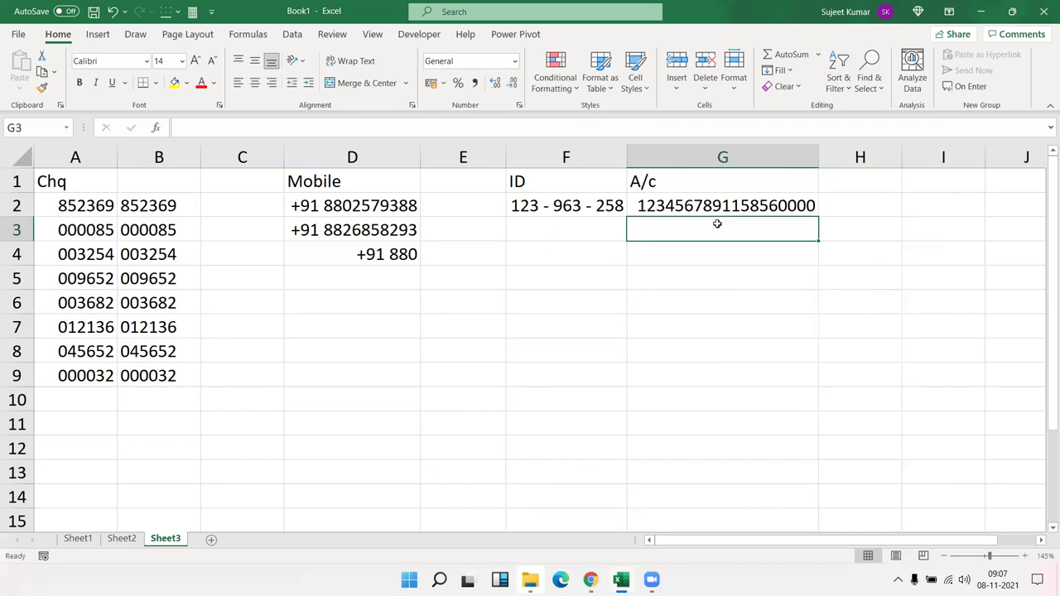
# Enter the 40-digit account number in G3 as apostrophe-prefixed text to keep every digit.
pyautogui.write("'")
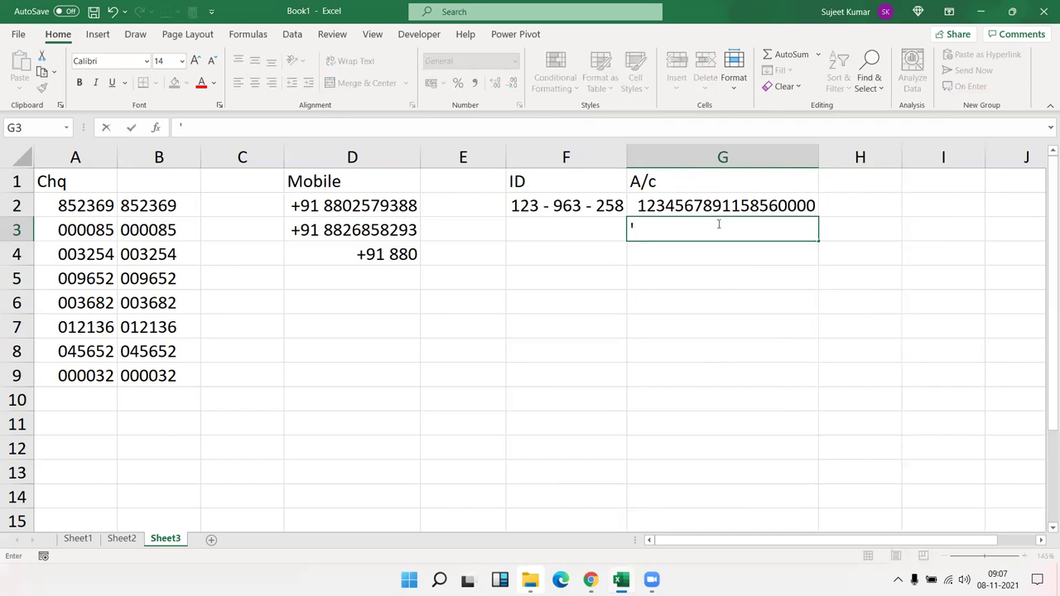
pyautogui.write('133216346')
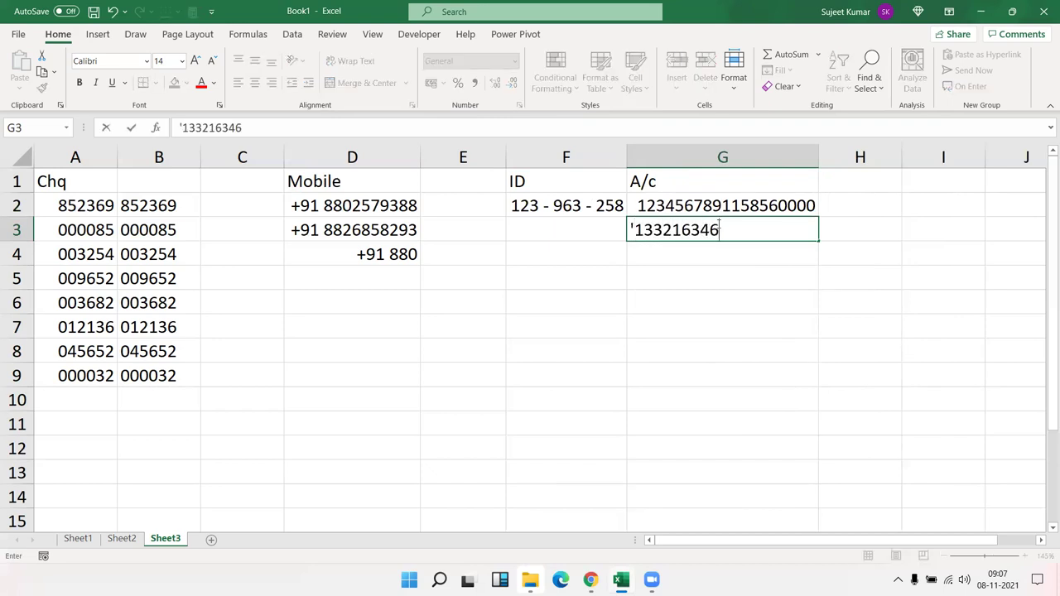
pyautogui.write('1321654632132465132036432132')
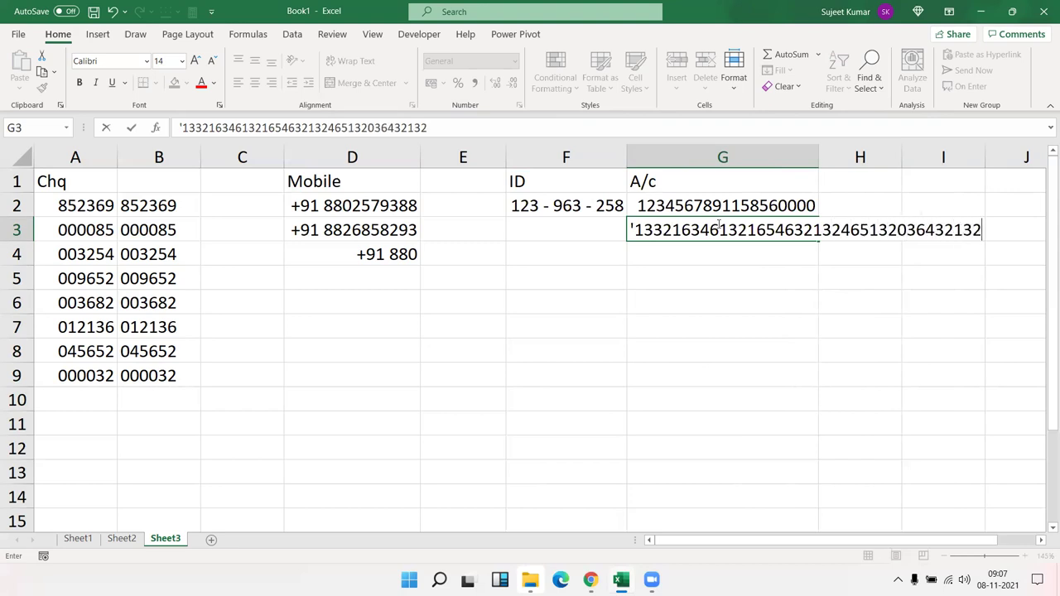
pyautogui.write('465')
pyautogui.press('Return')
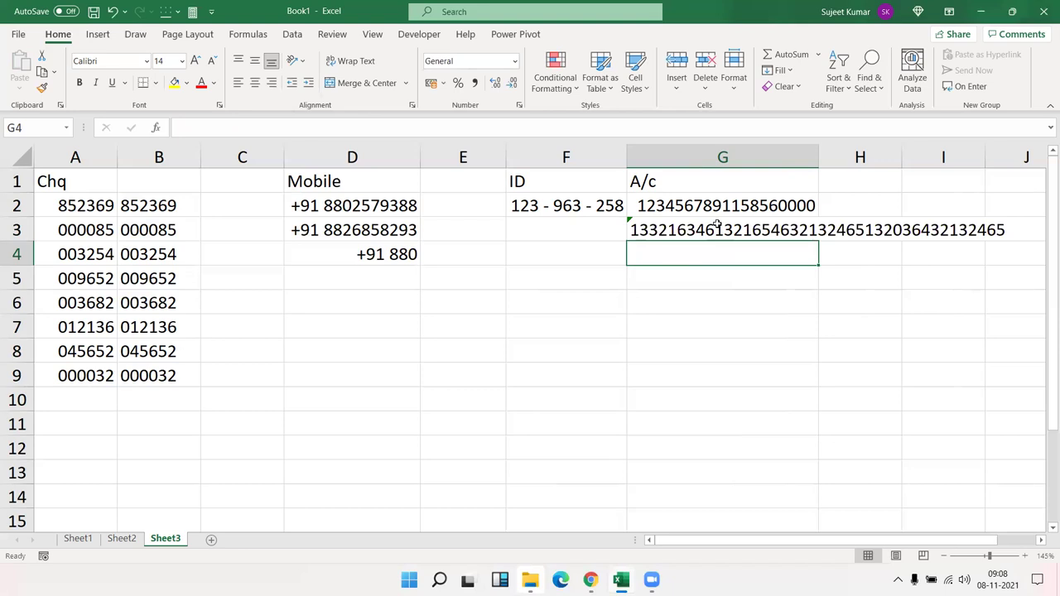
# Trim the extra trailing digits off G2's account number.
pyautogui.press('Up')
pyautogui.press('Up')
pyautogui.press('Up')
pyautogui.press('Down')
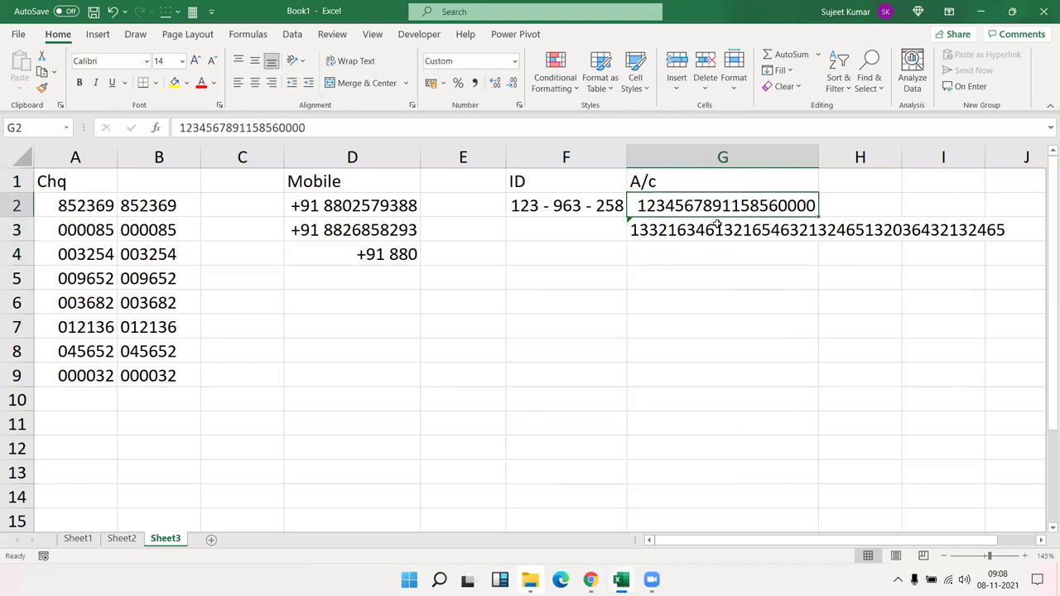
pyautogui.press('F2')
pyautogui.press('BackSpace')
pyautogui.press('BackSpace')
pyautogui.press('BackSpace')
pyautogui.press('BackSpace')
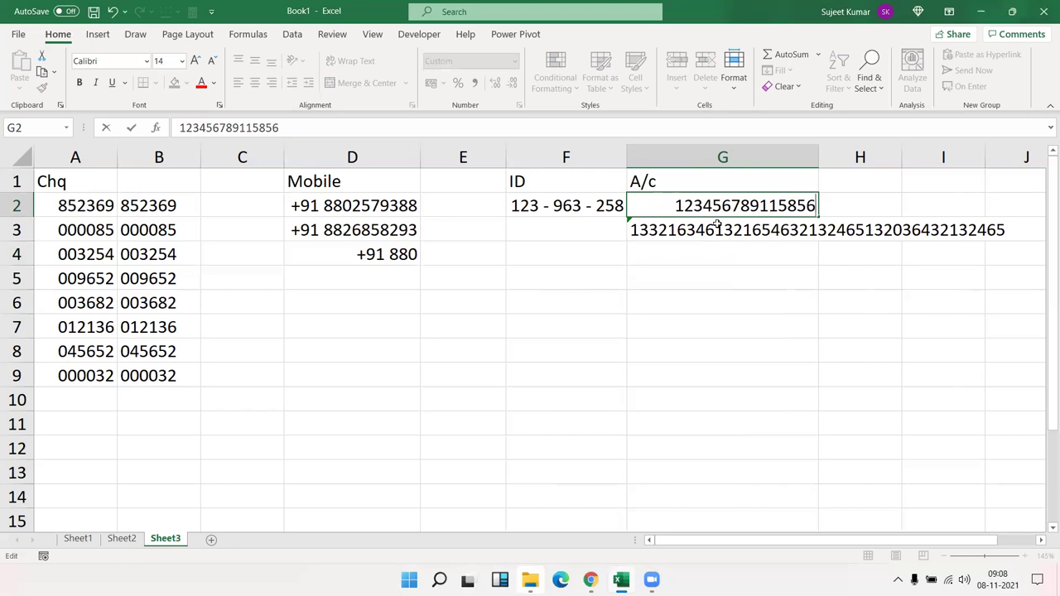
pyautogui.hotkey('shift', 'Left')
pyautogui.hotkey('shift', 'Left')
pyautogui.hotkey('shift', 'Left')
pyautogui.hotkey('shift', 'Left')
pyautogui.hotkey('shift', 'Left')
pyautogui.hotkey('shift', 'Left')
pyautogui.hotkey('shift', 'Left')
pyautogui.hotkey('shift', 'Left')
pyautogui.hotkey('shift', 'Left')
pyautogui.hotkey('shift', 'Left')
pyautogui.hotkey('shift', 'Left')
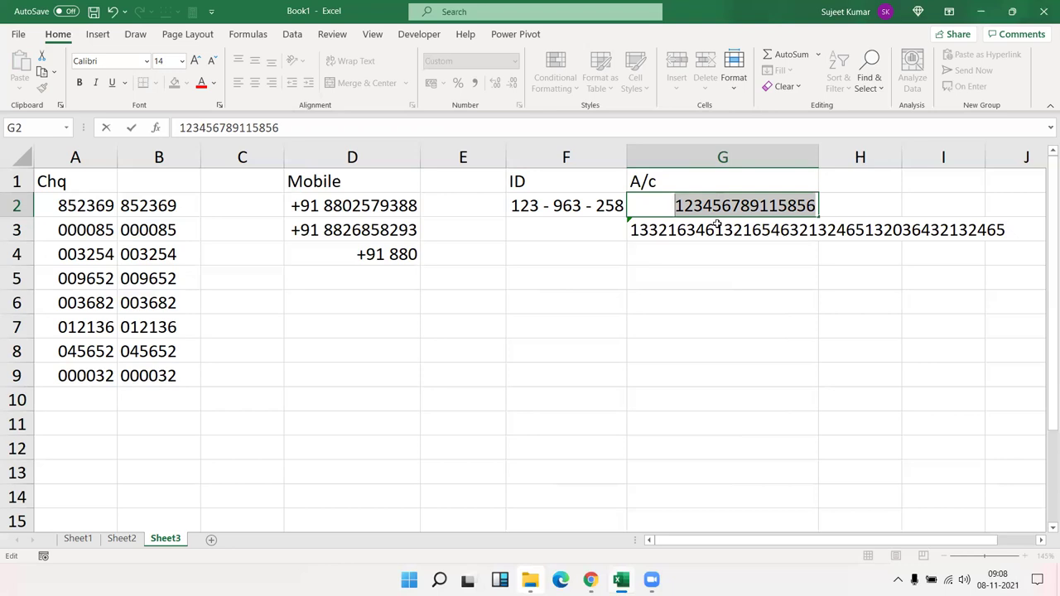
pyautogui.press('Right')
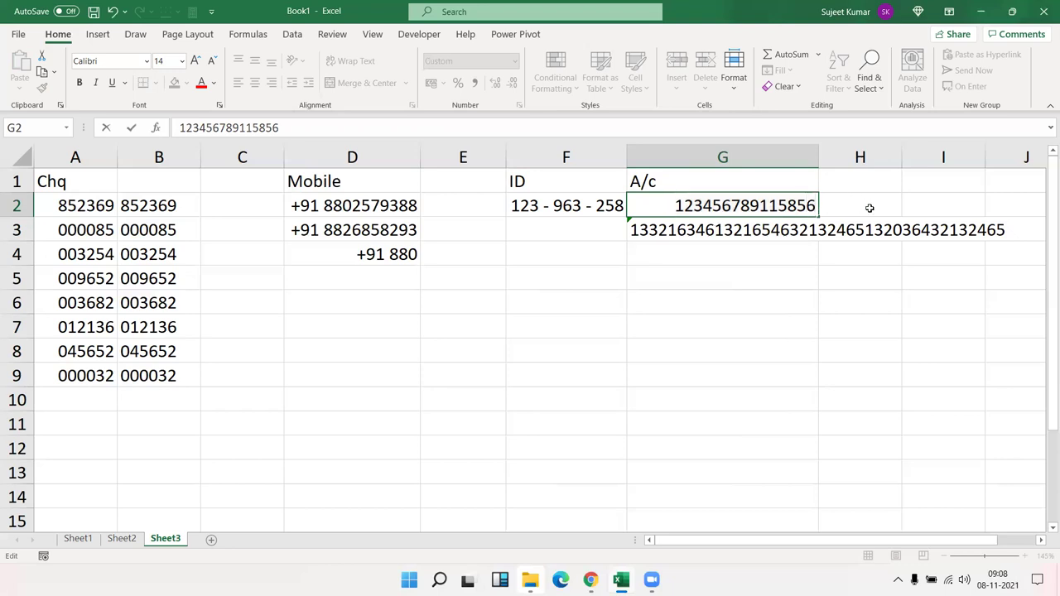
pyautogui.press('BackSpace')
pyautogui.press('BackSpace')
pyautogui.press('BackSpace')
pyautogui.press('BackSpace')
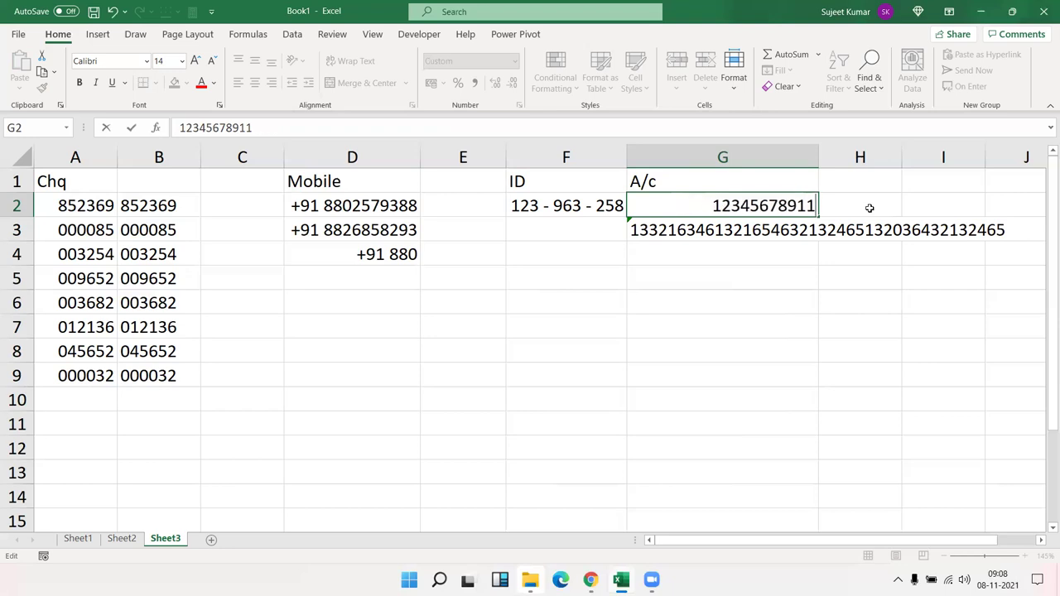
pyautogui.press('Return')
# Restore G2's 12-digit account number and view its # custom format in Format Cells.
pyautogui.press('Up')
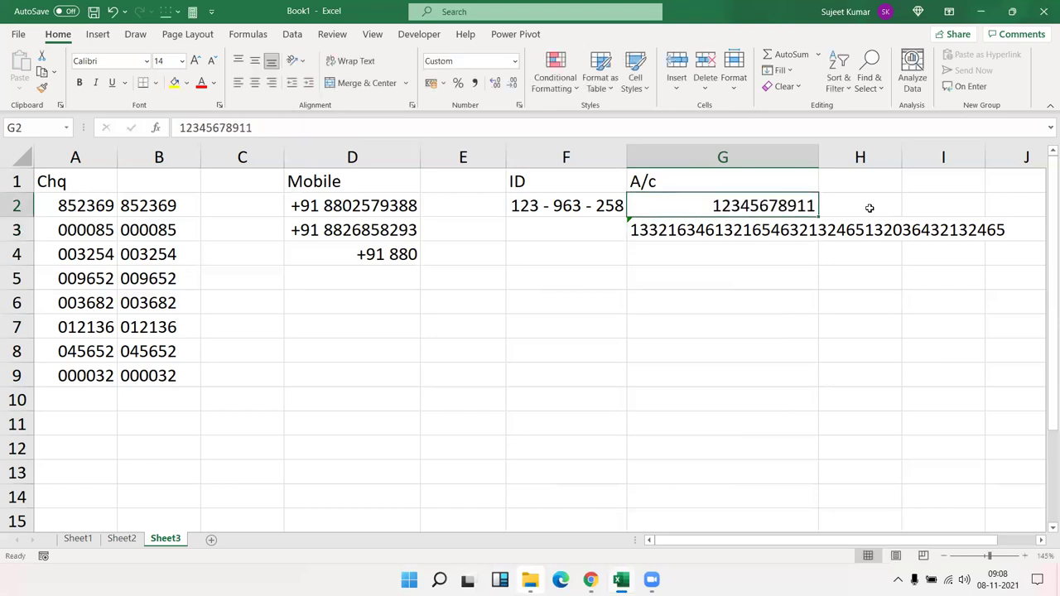
pyautogui.press('F2')
pyautogui.write('5')
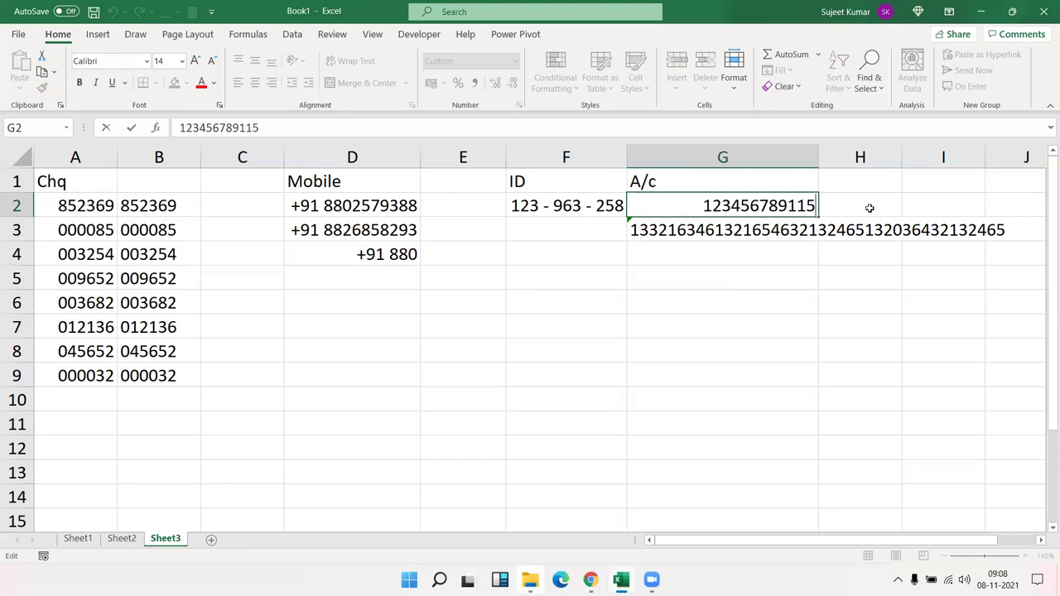
pyautogui.press('Return')
pyautogui.press('Up')
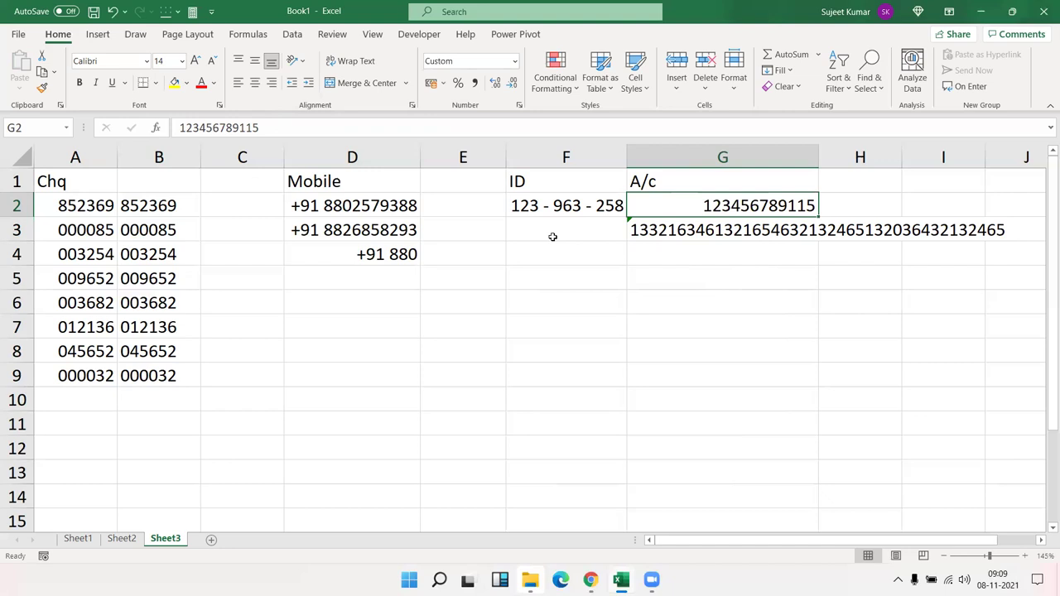
pyautogui.click(518, 105)
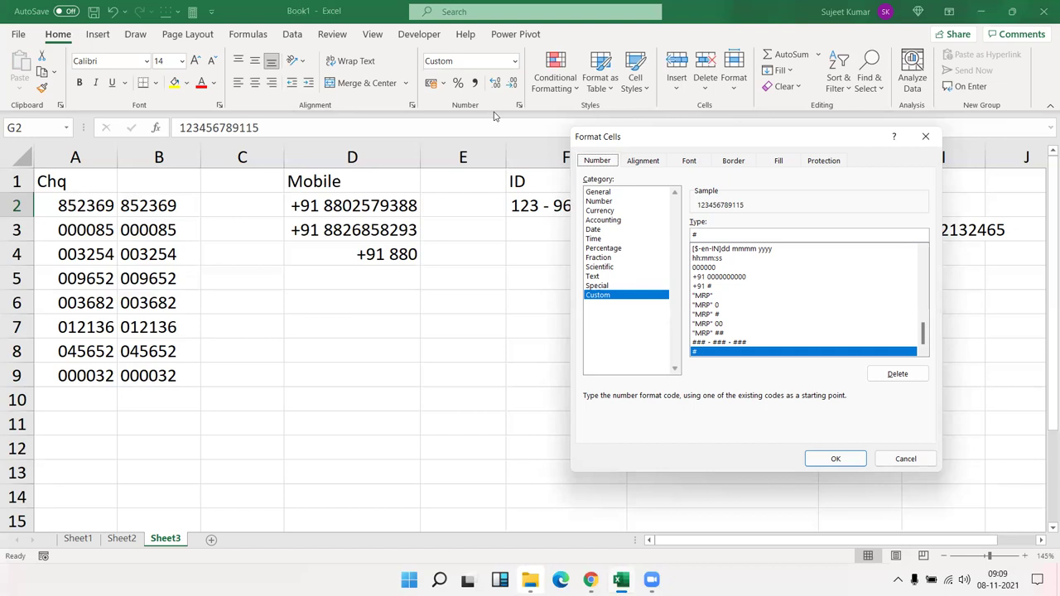
# Keep the # format and clear the long text number from G3.
pyautogui.press('Return')
pyautogui.press('Down')
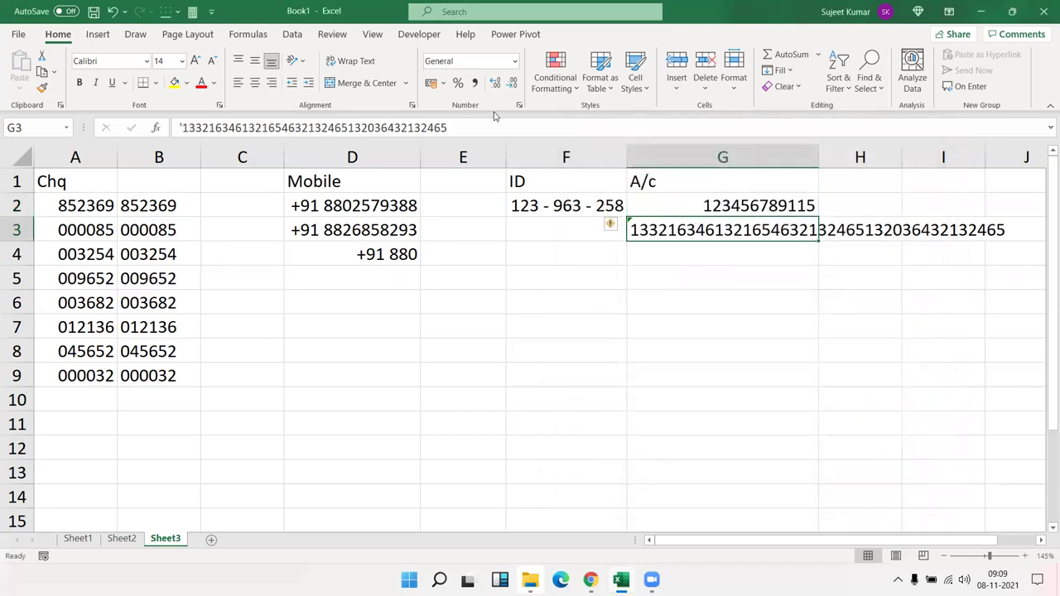
pyautogui.press('Down')
pyautogui.press('Right')
pyautogui.press('Right')
pyautogui.press('Right')
pyautogui.press('Left')
pyautogui.press('Left')
pyautogui.press('Left')
pyautogui.press('Left')
# Widen column H to 292 pixels and add the heading CC in H1.
pyautogui.press('Right')
pyautogui.press('Up')
pyautogui.press('Delete')
pyautogui.press('Right')
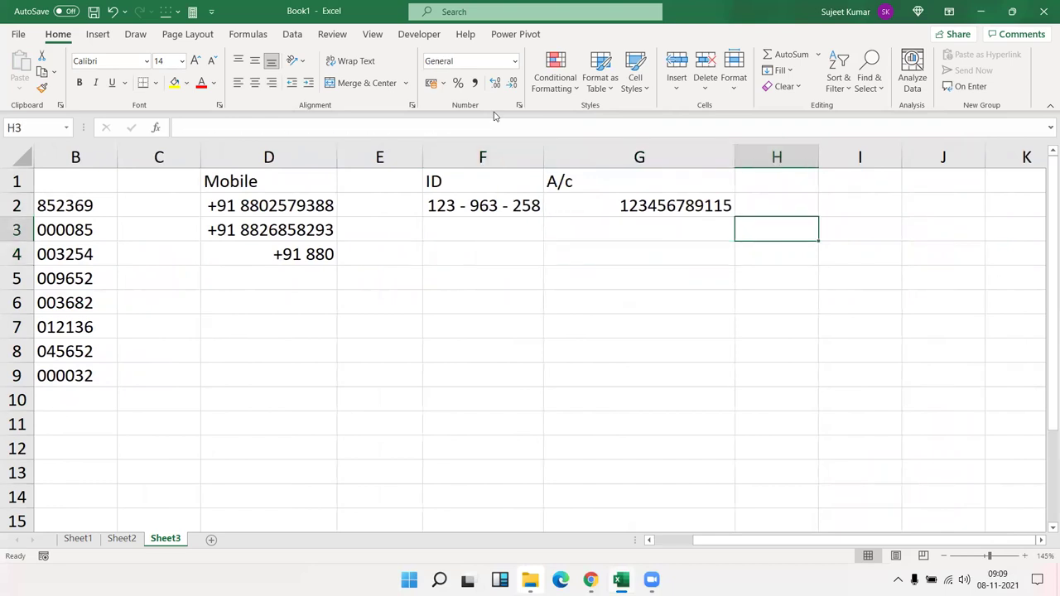
pyautogui.press('Right')
pyautogui.press('Right')
pyautogui.press('Right')
pyautogui.press('Right')
pyautogui.press('Right')
pyautogui.press('Right')
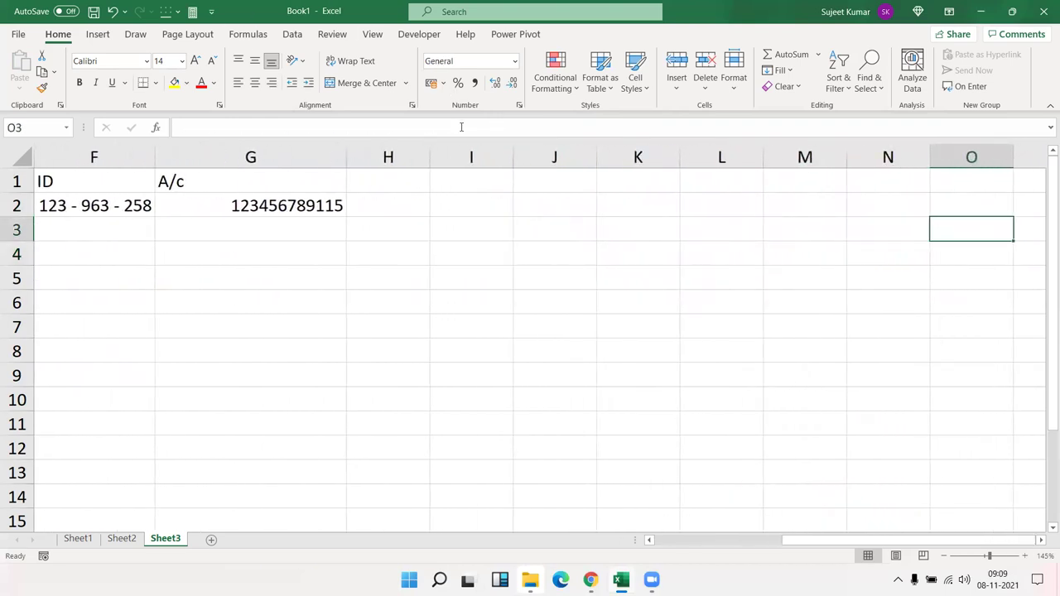
pyautogui.moveTo(430, 157); pyautogui.dragTo(580, 168)
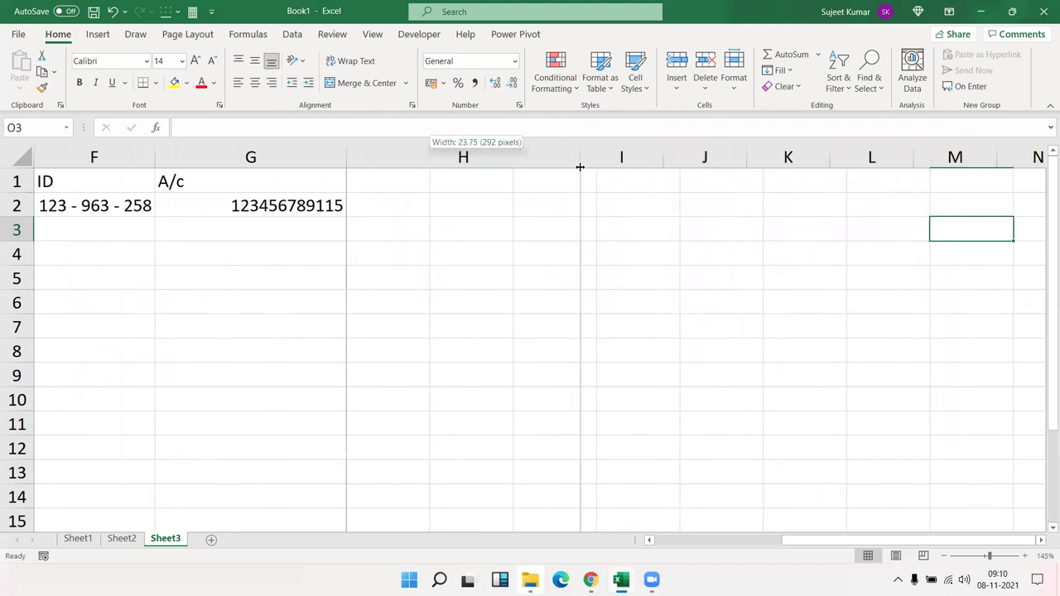
pyautogui.click(485, 178)
pyautogui.click(480, 206)
pyautogui.press('Up')
pyautogui.write('CC')
pyautogui.press('Return')
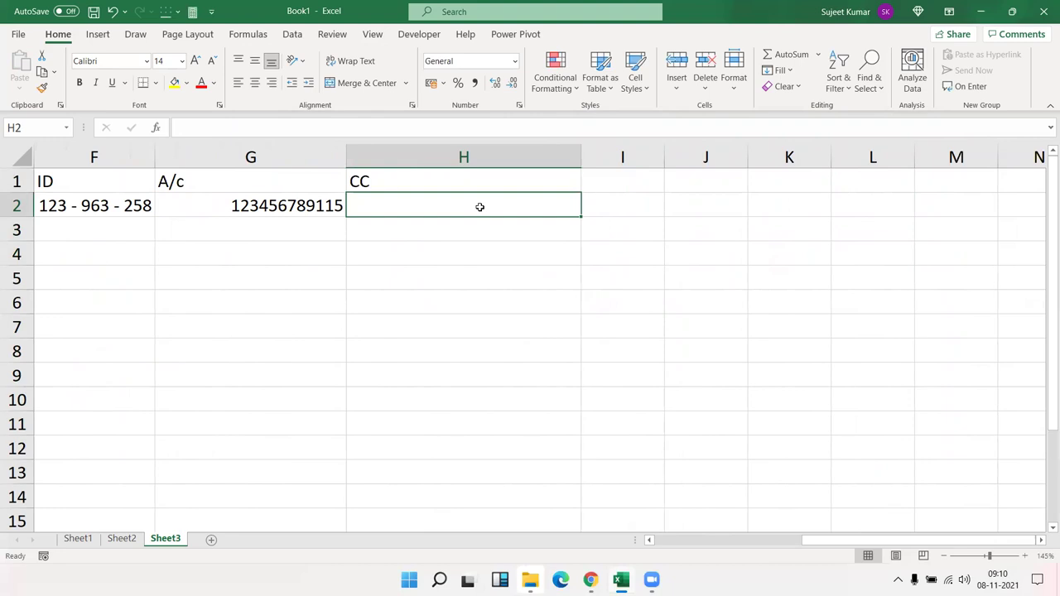
# Enter the masked card number as text in H2, then select H3:H6.
pyautogui.write('1236 ')
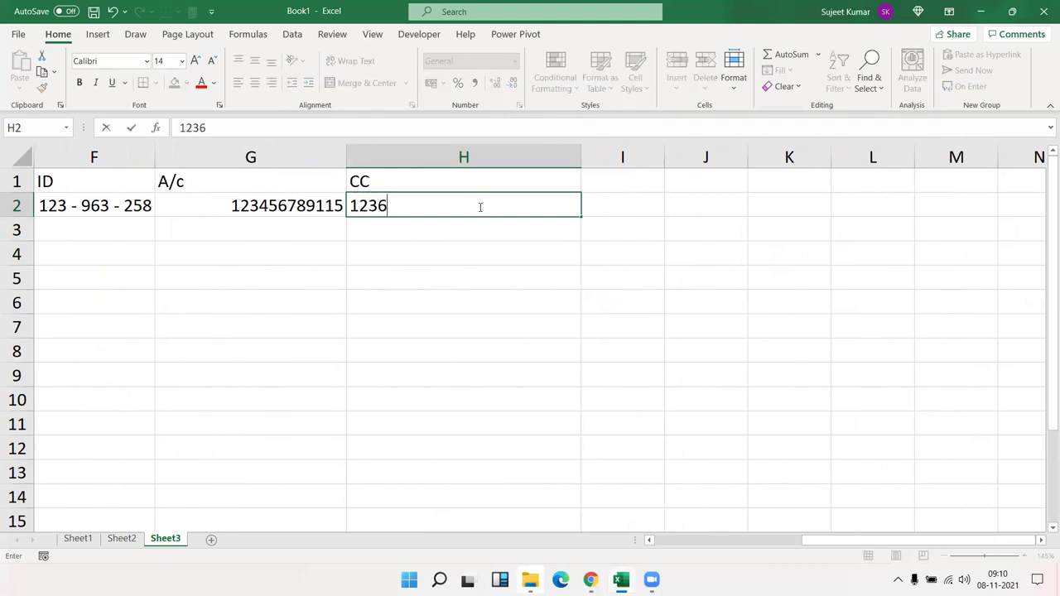
pyautogui.write('XXXX XXXX ')
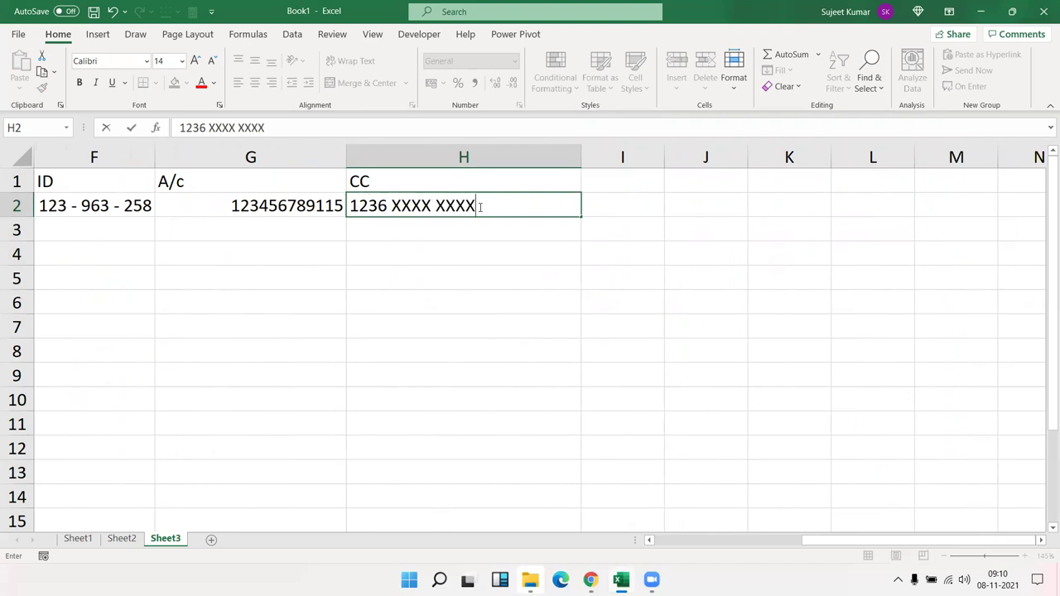
pyautogui.write('7896')
pyautogui.press('Return')
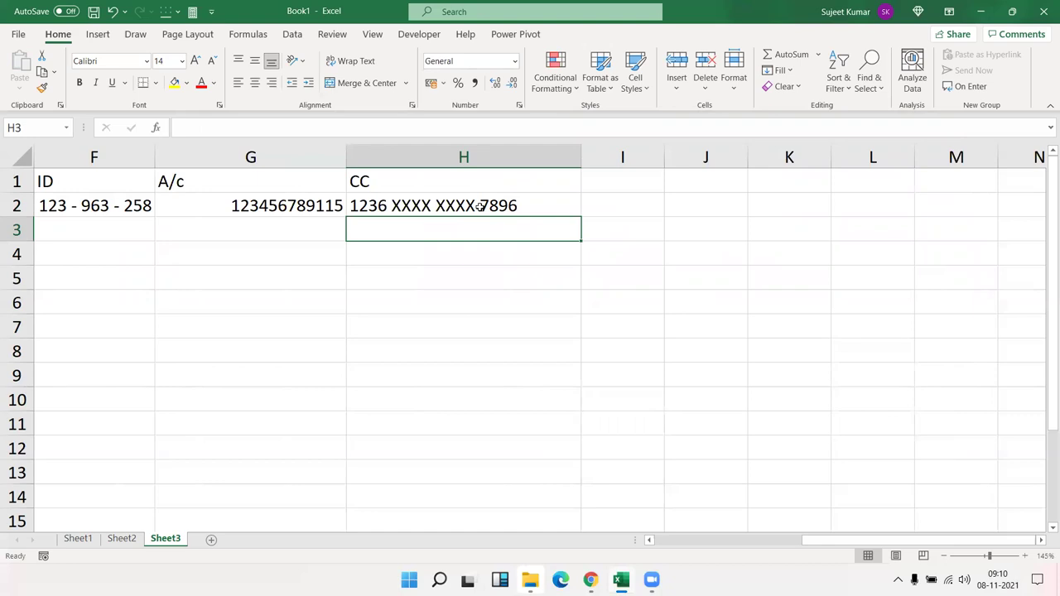
pyautogui.click(479, 207)
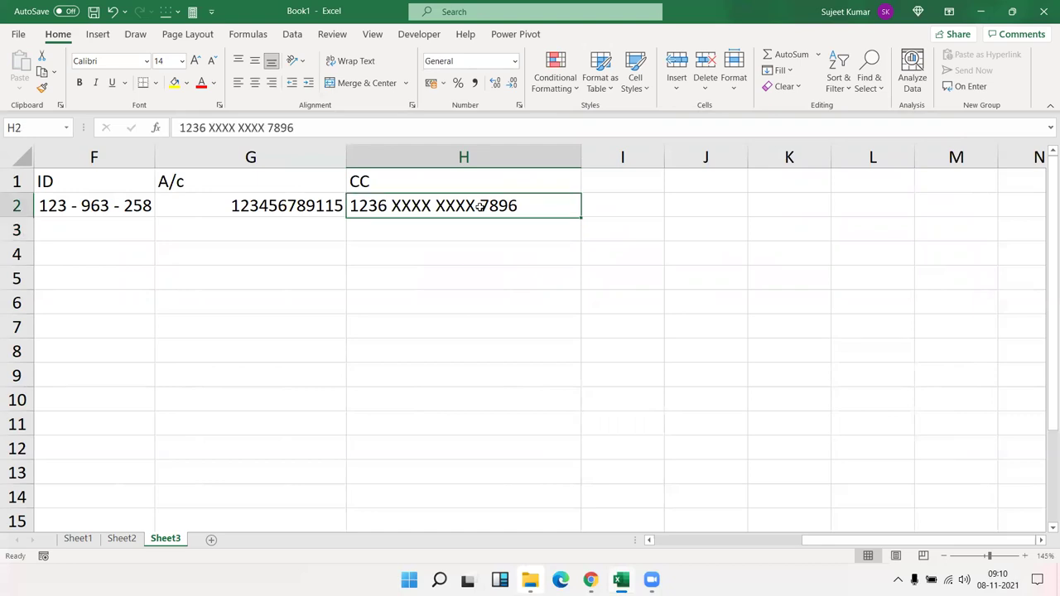
pyautogui.press('Down')
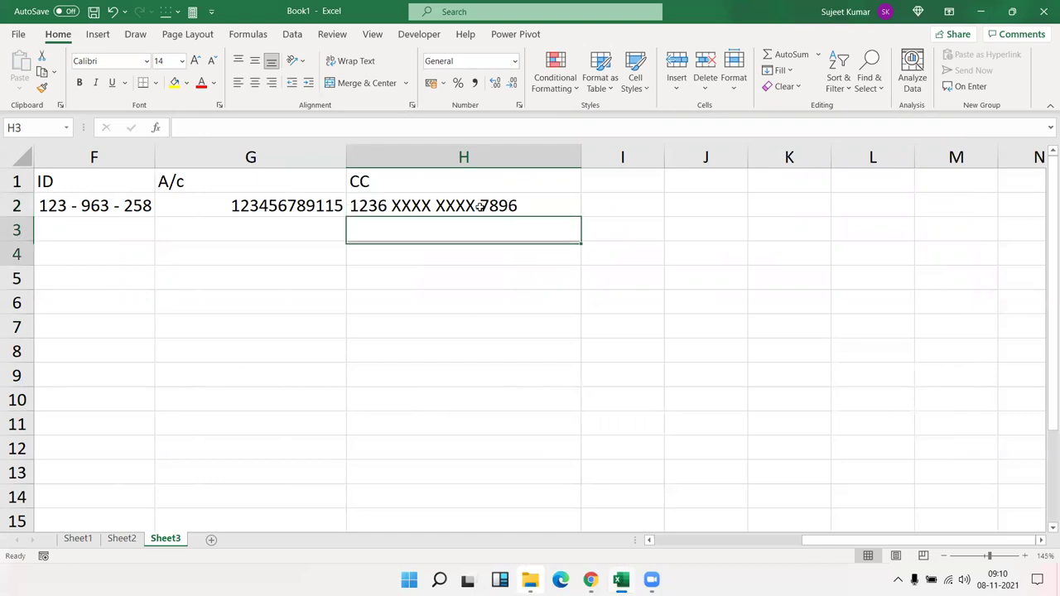
pyautogui.hotkey('shift', 'Down')
pyautogui.hotkey('shift', 'Down')
pyautogui.hotkey('shift', 'Down')
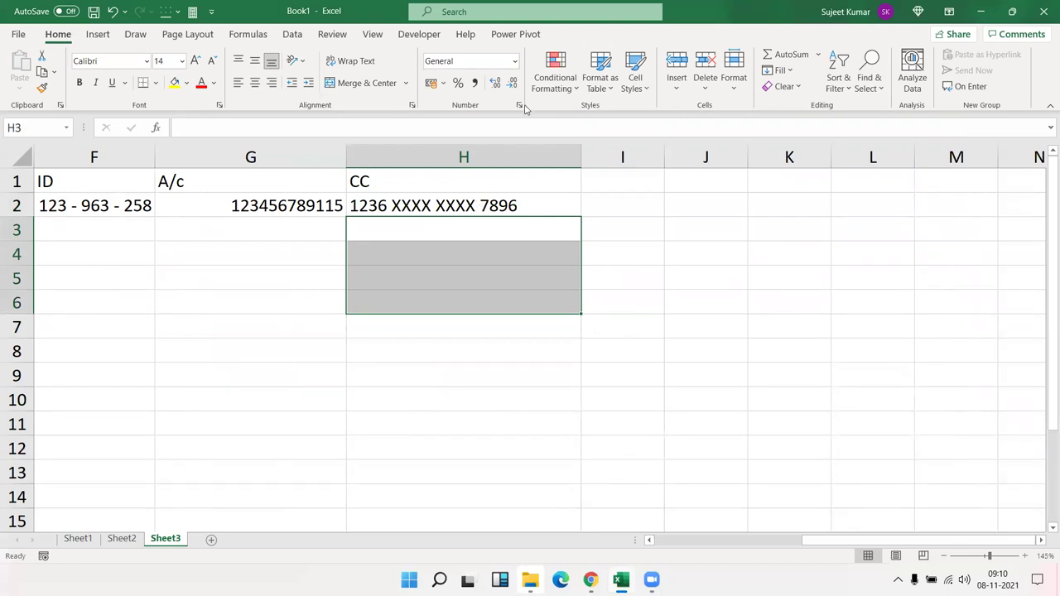
# Apply the custom format 0000 "XXXX XXXX " 0000 to H3:H6.
pyautogui.click(519, 105)
pyautogui.click(609, 295)
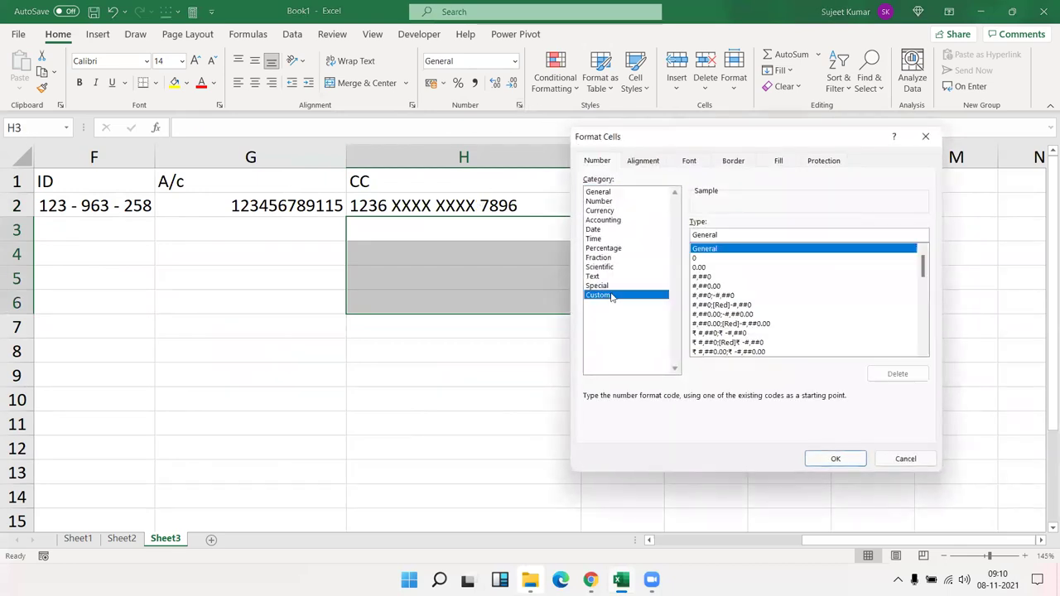
pyautogui.doubleClick(703, 236)
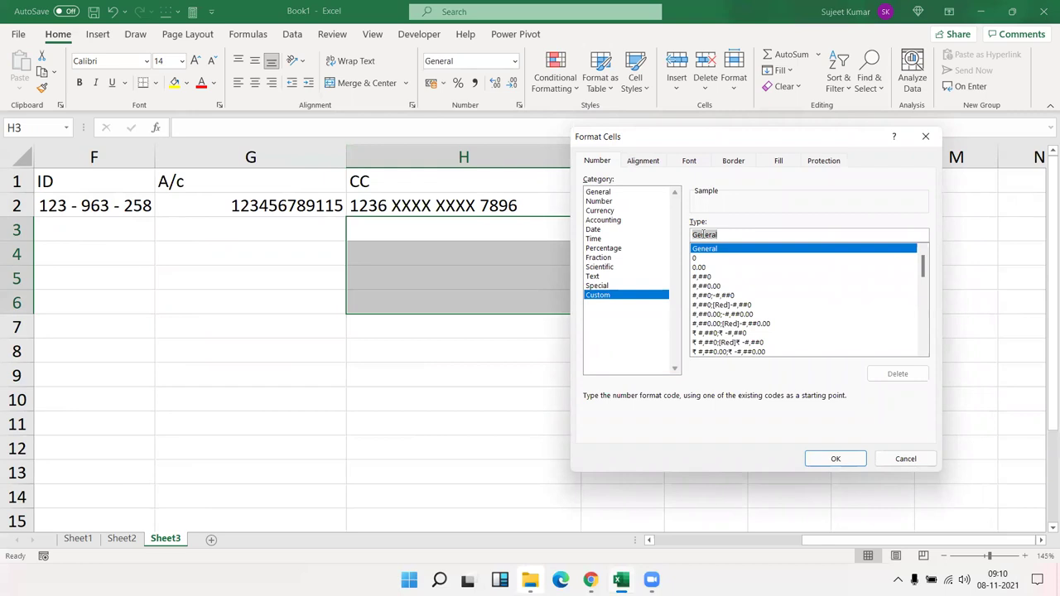
pyautogui.press('BackSpace')
pyautogui.write('0000 "')
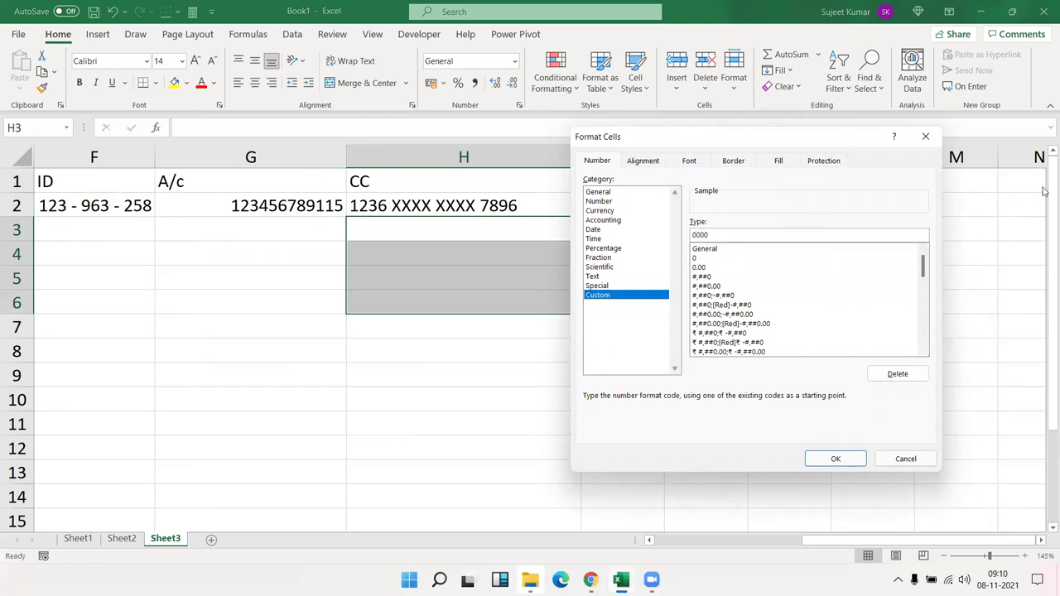
pyautogui.write('XXXX XXXX')
pyautogui.write(' "')
pyautogui.write(' 0000')
pyautogui.click(807, 239)
pyautogui.press('Return')
# Enter 45638521 in H3 and review its number format.
pyautogui.hotkey('shift', 'Up')
pyautogui.hotkey('shift', 'Up')
pyautogui.hotkey('shift', 'Up')
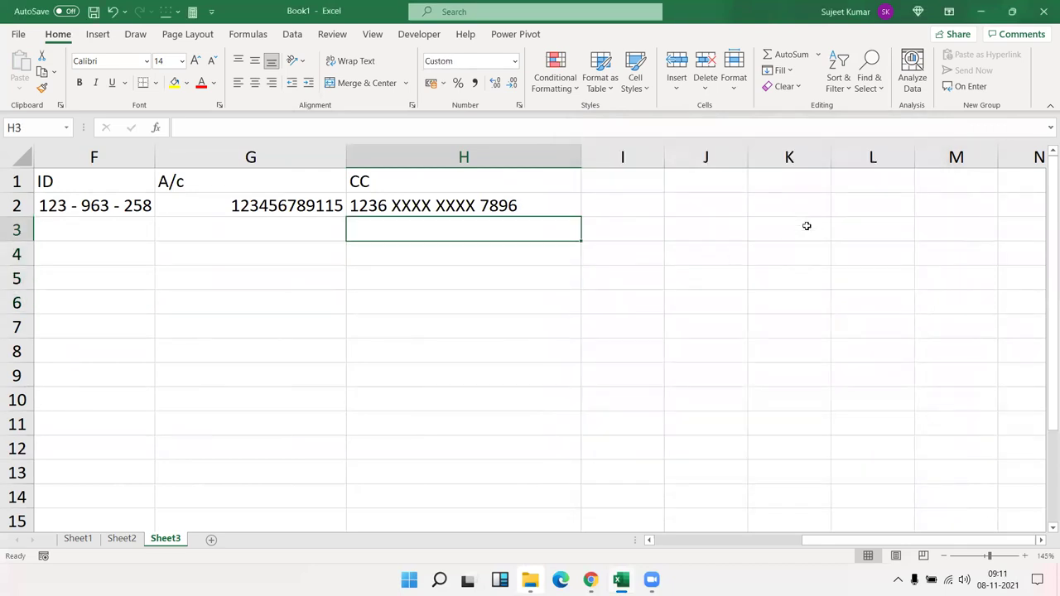
pyautogui.write('45638521')
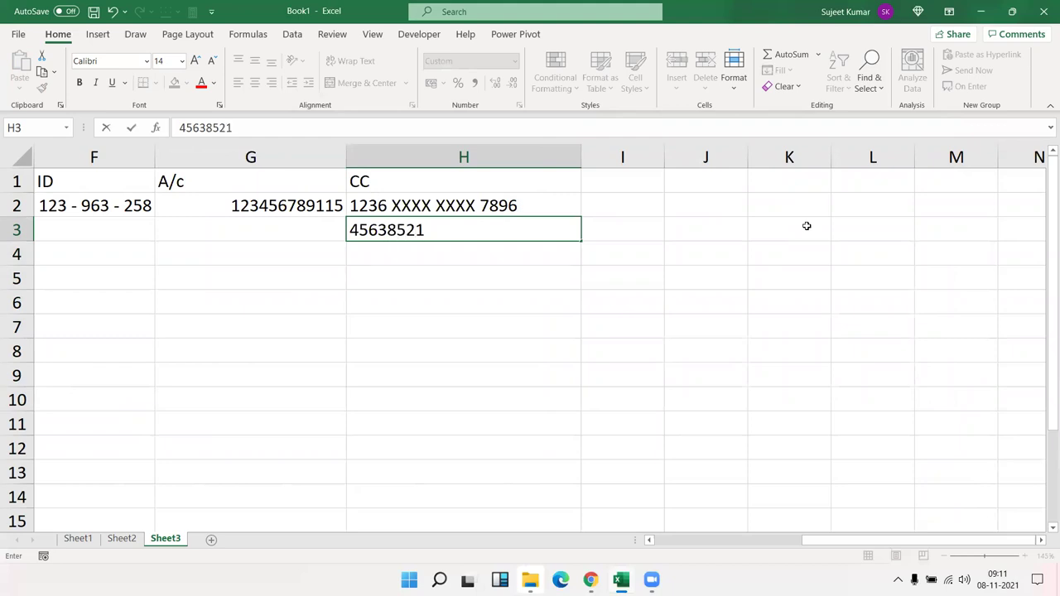
pyautogui.press('Return')
pyautogui.press('Up')
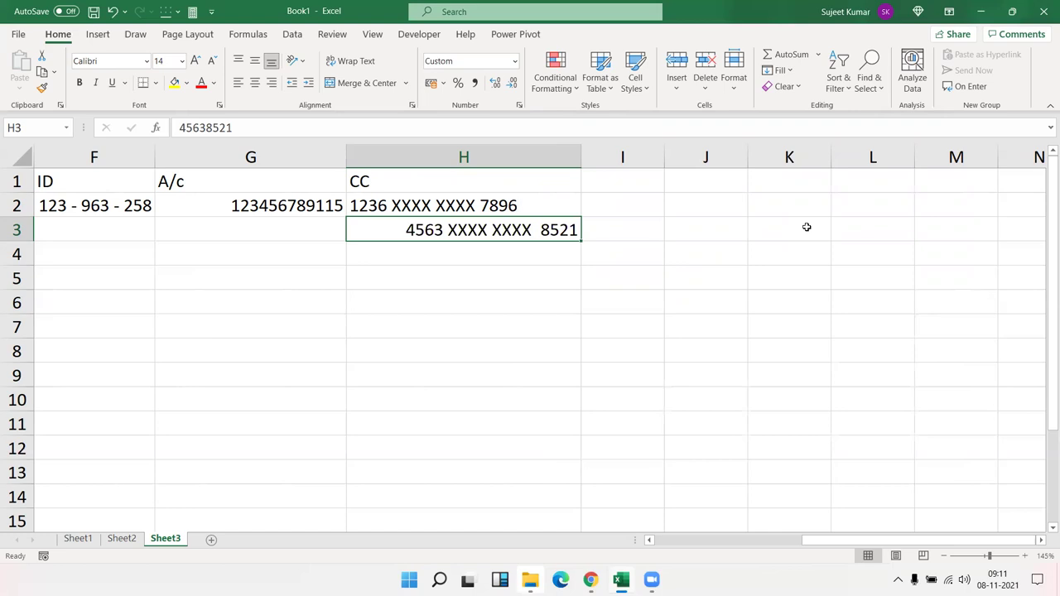
pyautogui.click(519, 106)
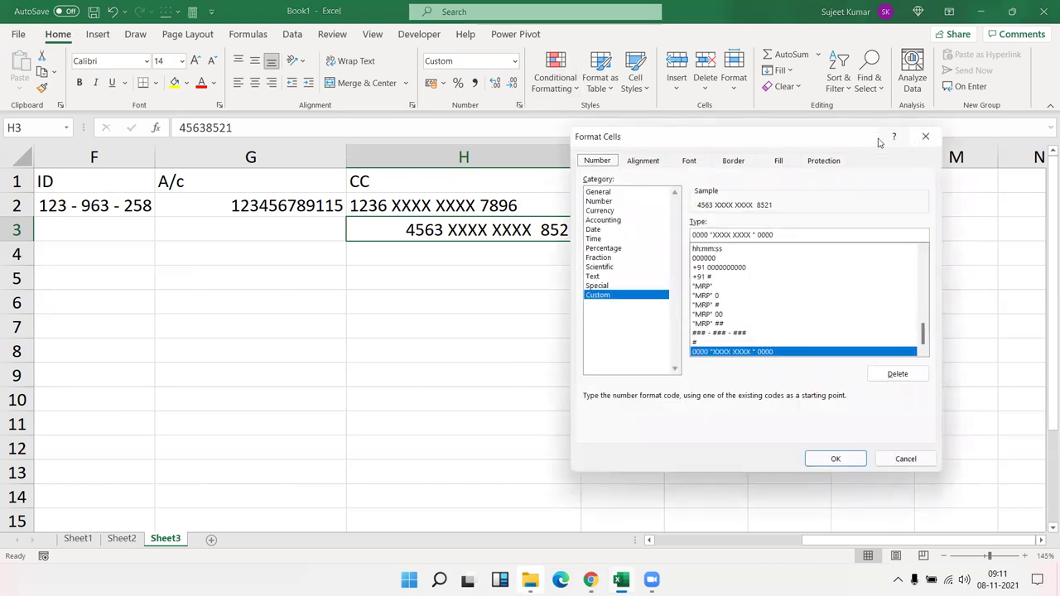
pyautogui.click(925, 136)
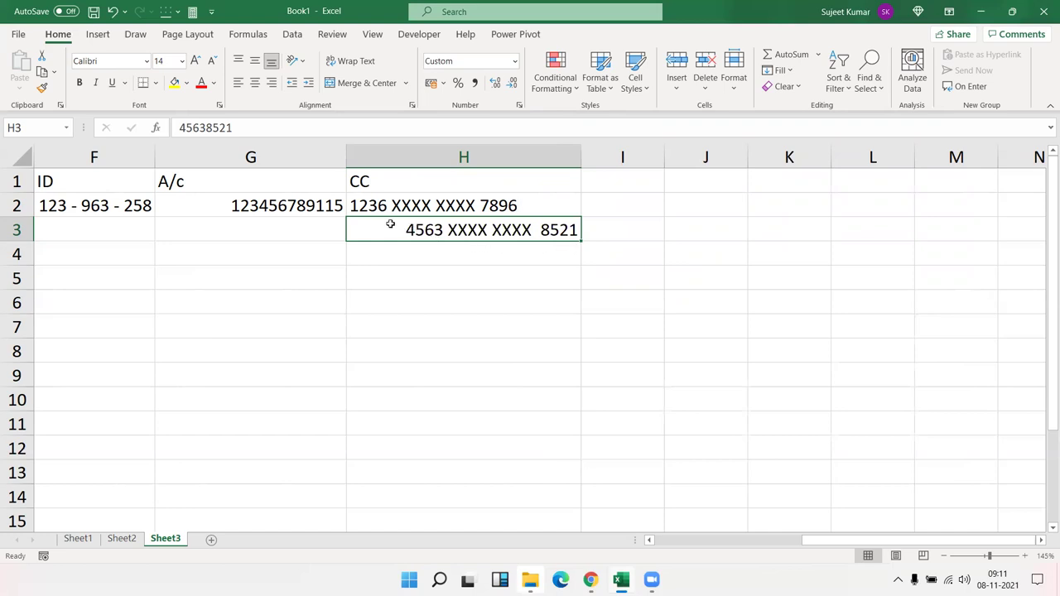
# Drop the last digit of H3's number so a leading zero shows, then recheck the format code.
pyautogui.click(248, 128)
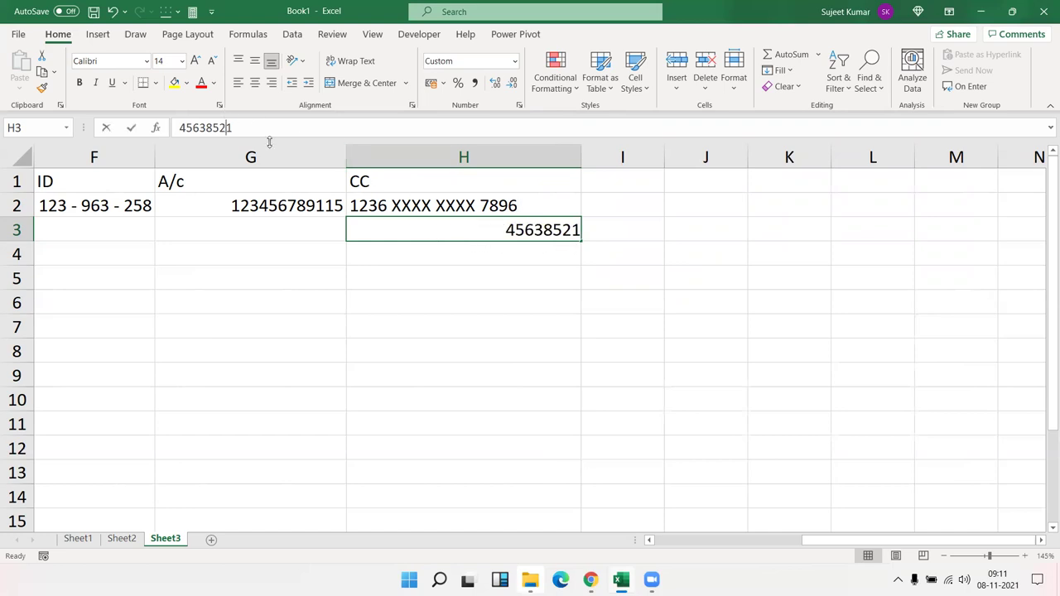
pyautogui.press('BackSpace')
pyautogui.press('Return')
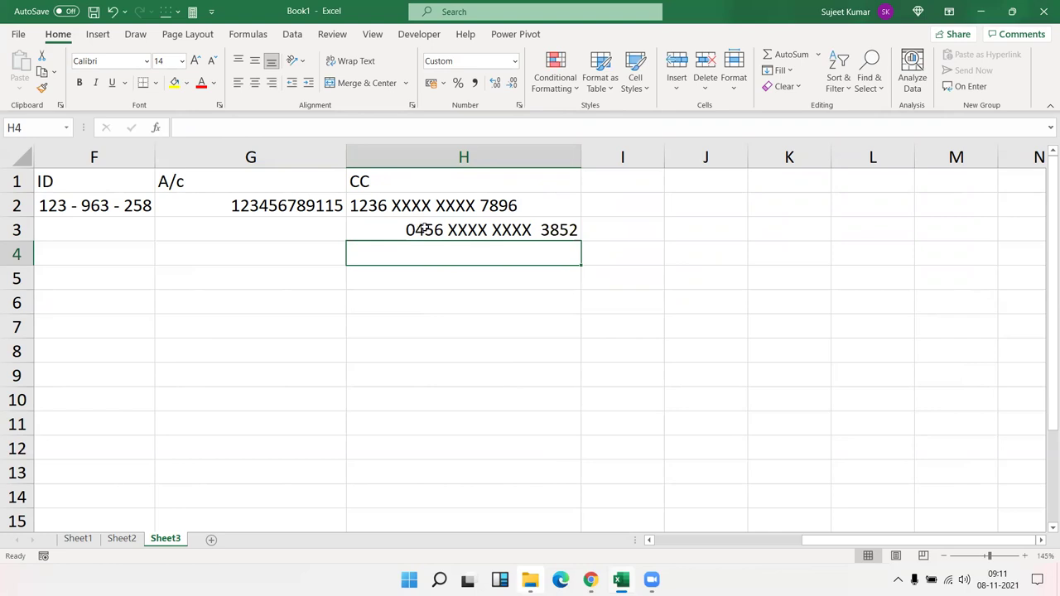
pyautogui.click(437, 227)
pyautogui.click(520, 106)
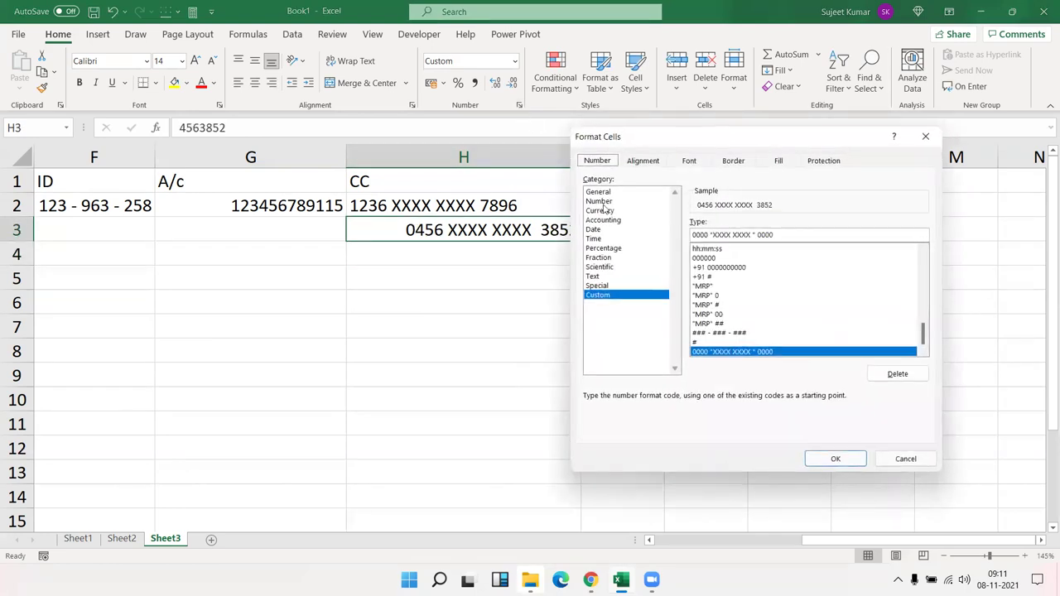
pyautogui.doubleClick(701, 235)
pyautogui.press('Return')
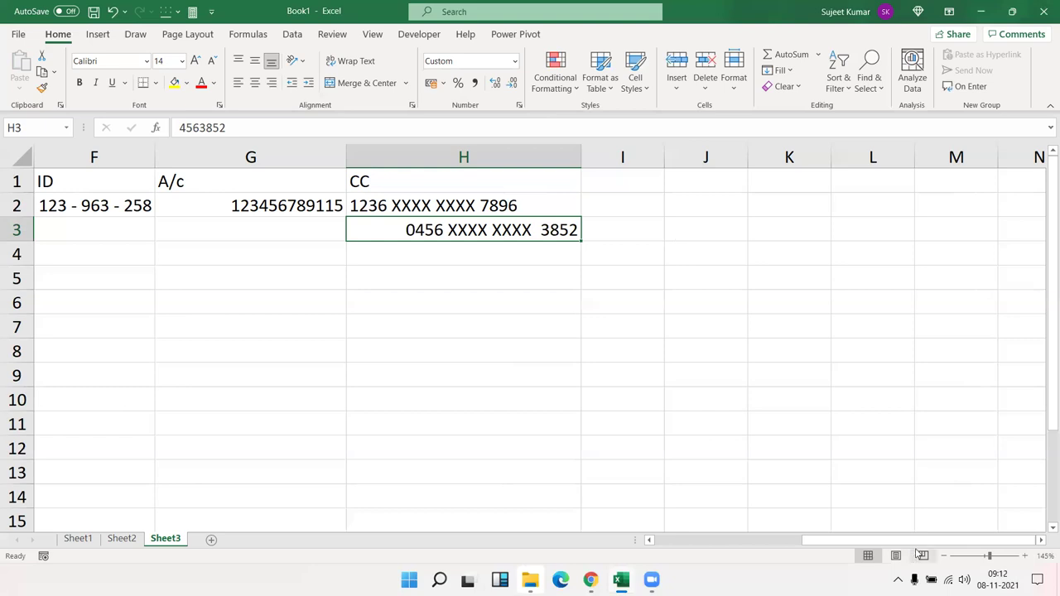
# Enter 10000 in cell D18 of Sheet3.
pyautogui.moveTo(911, 540); pyautogui.dragTo(613, 528)
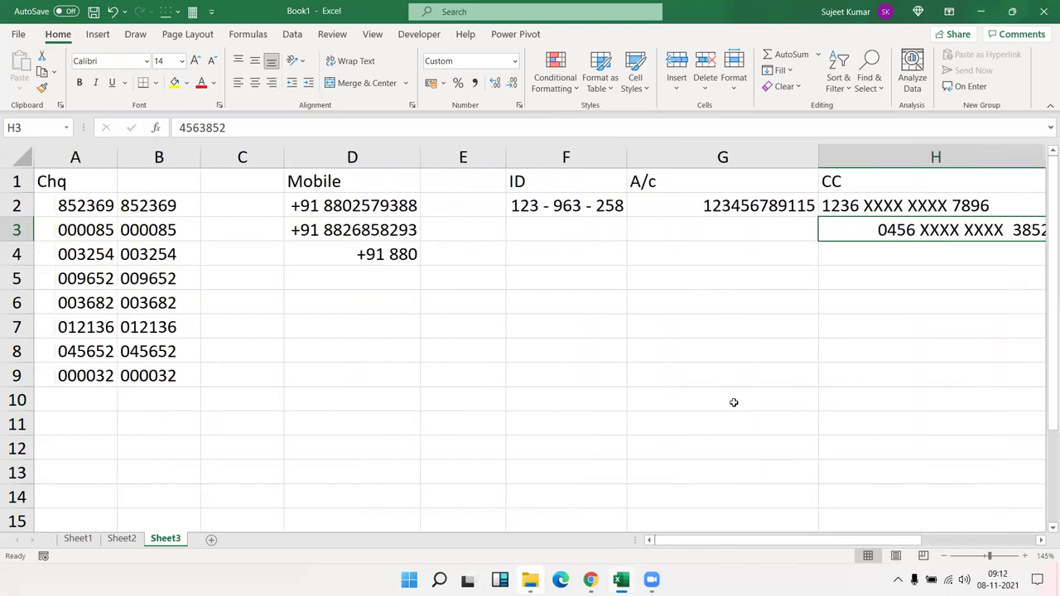
pyautogui.moveTo(923, 402)
pyautogui.mouseDown()
pyautogui.moveTo(119, 232)
pyautogui.moveTo(22, 164)
pyautogui.mouseUp()
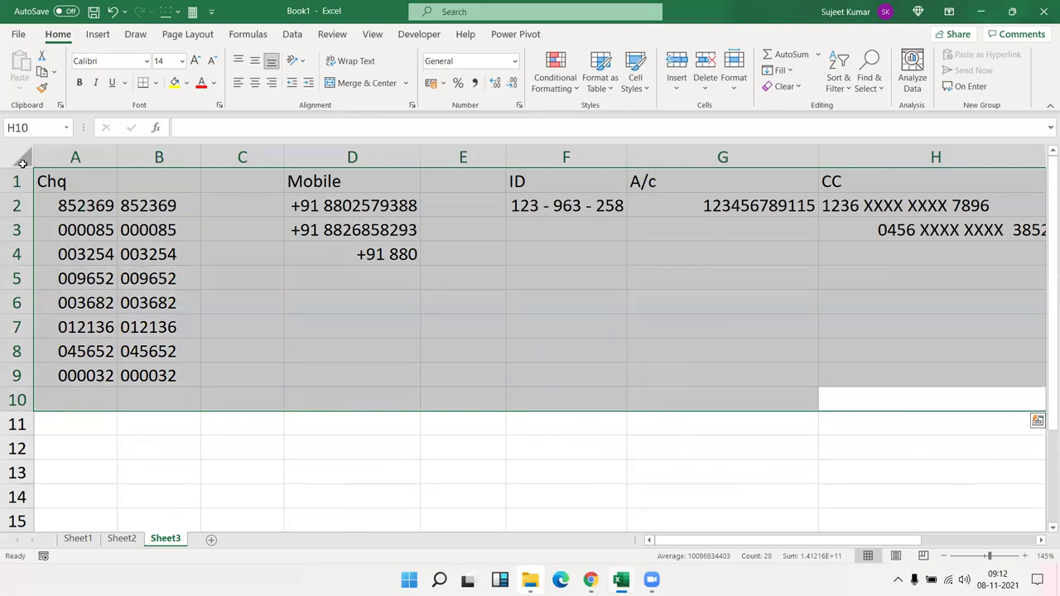
pyautogui.click(198, 425)
pyautogui.scroll(-5, 211, 410)
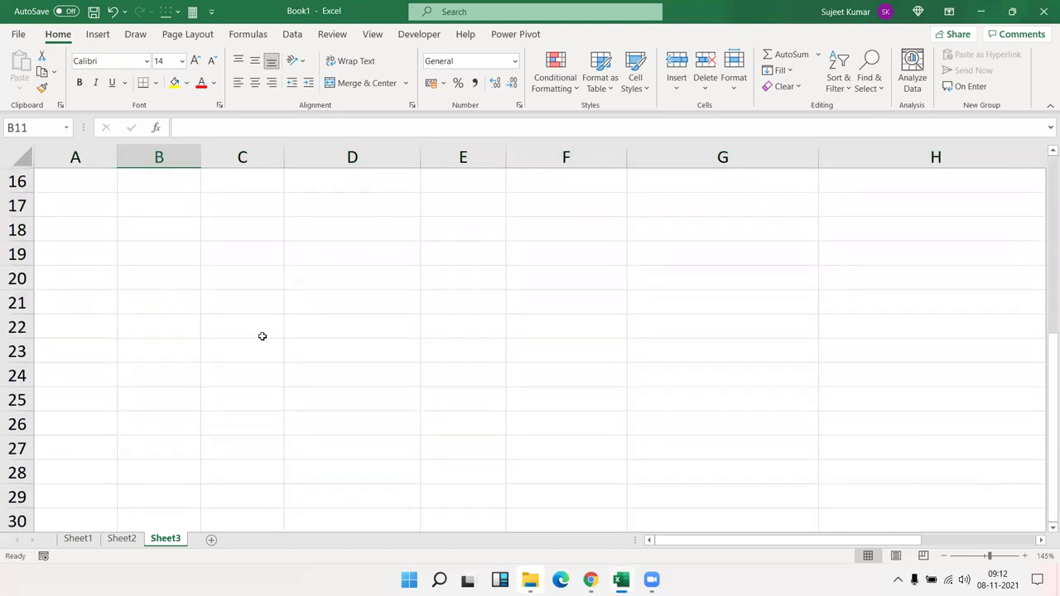
pyautogui.click(323, 232)
pyautogui.write('10000')
pyautogui.press('Return')
# Try Comma Style on D18, then undo it back to General.
pyautogui.click(322, 232)
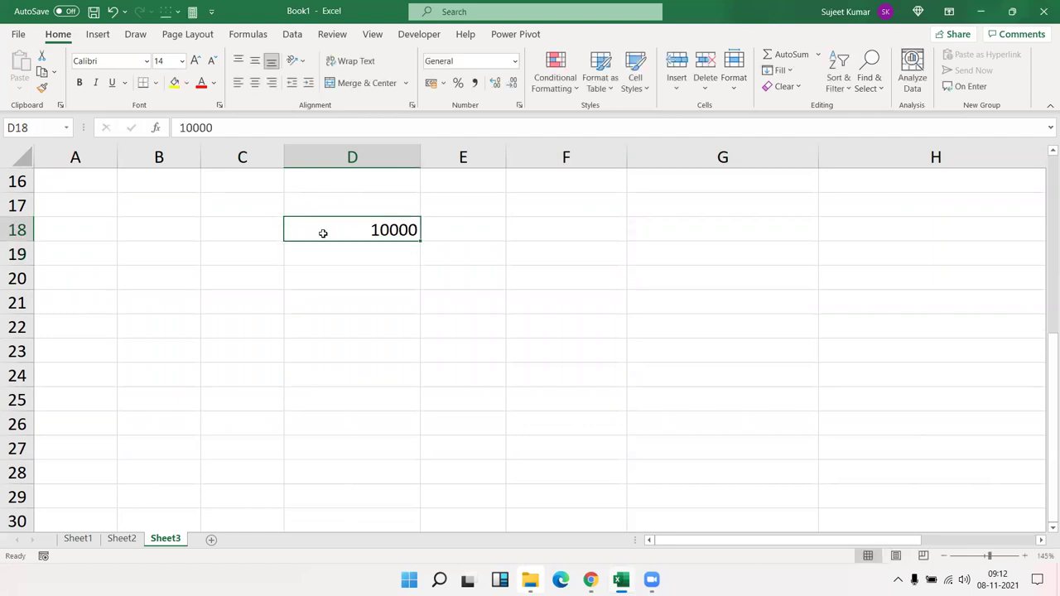
pyautogui.click(474, 85)
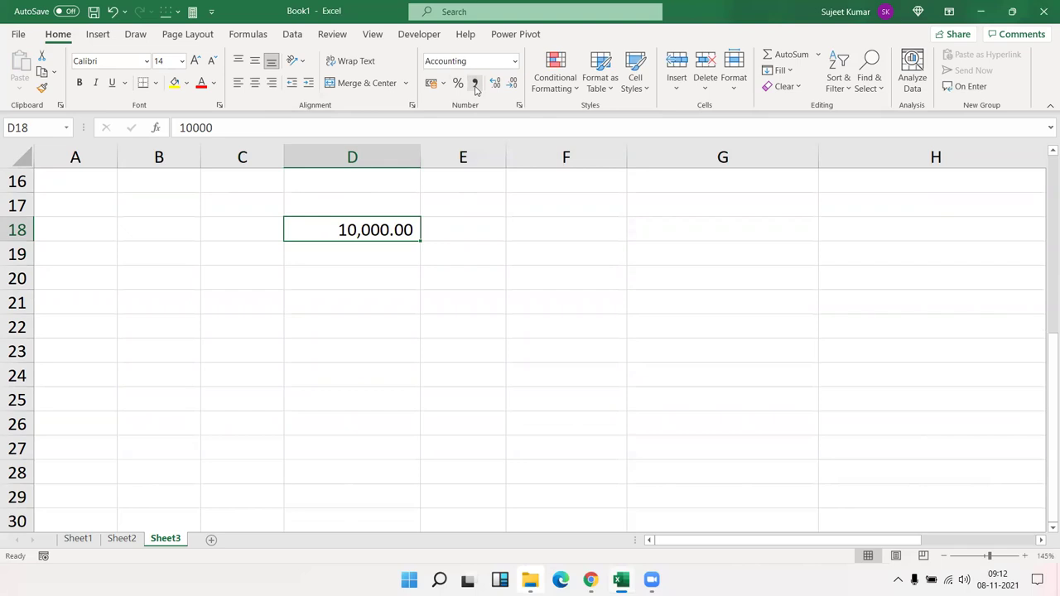
pyautogui.hotkey('ctrl', 'z')
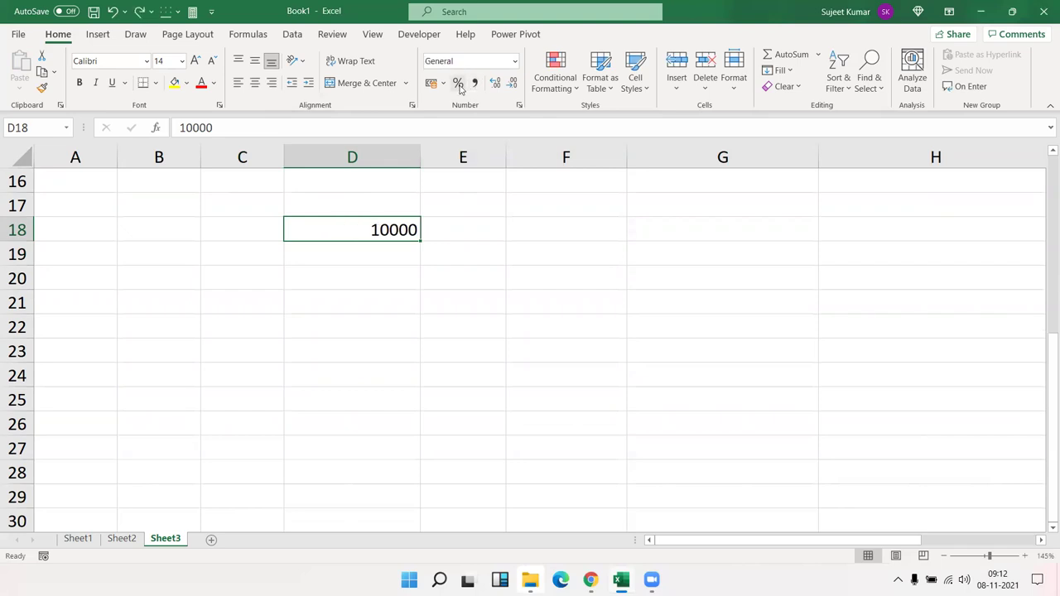
# Give D18 the custom format #,## as a thousands format.
pyautogui.click(520, 106)
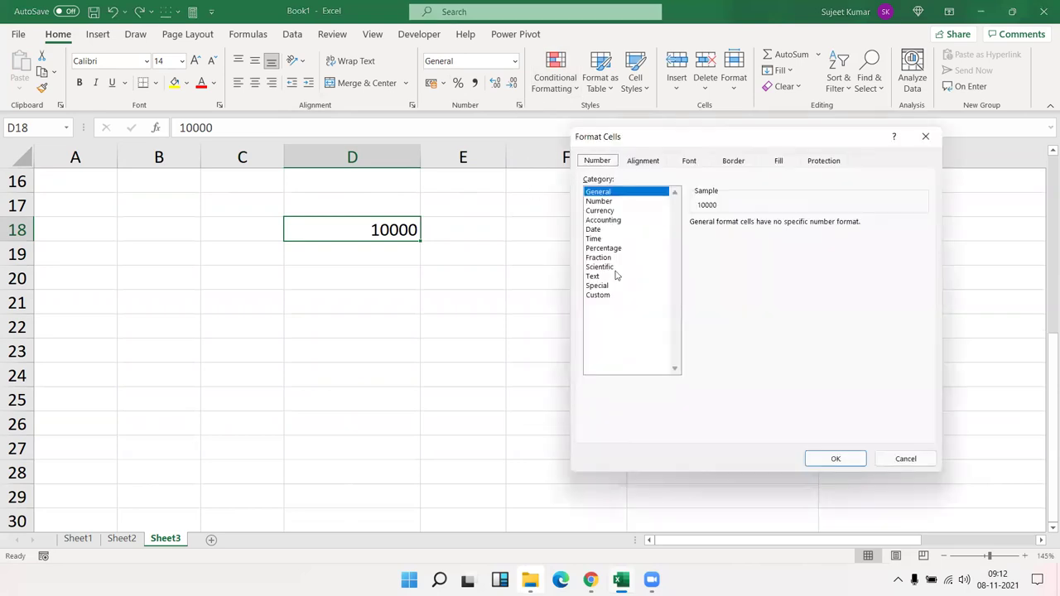
pyautogui.click(606, 296)
pyautogui.doubleClick(709, 235)
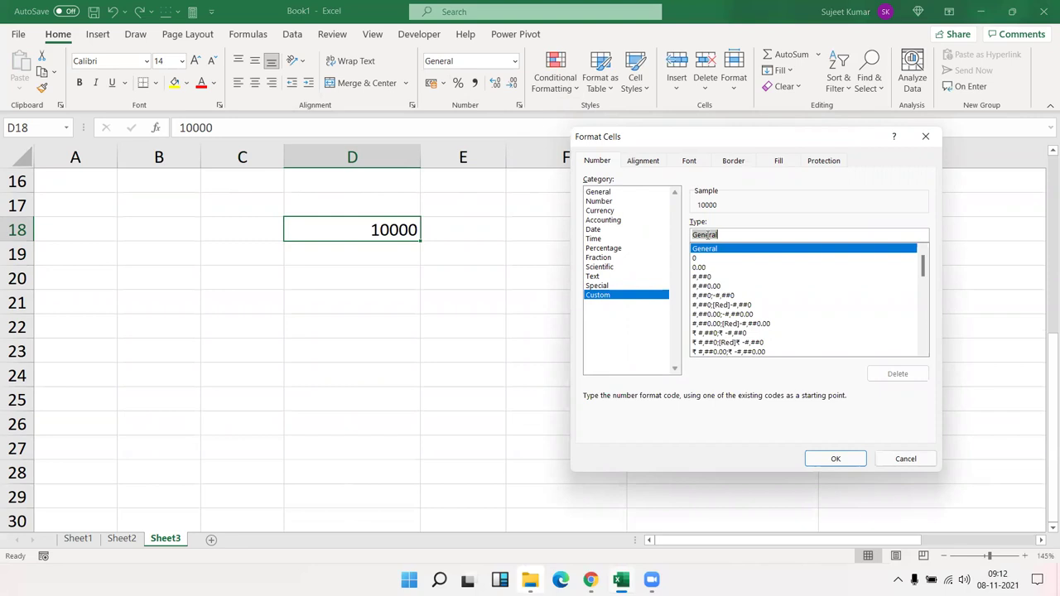
pyautogui.write('#,')
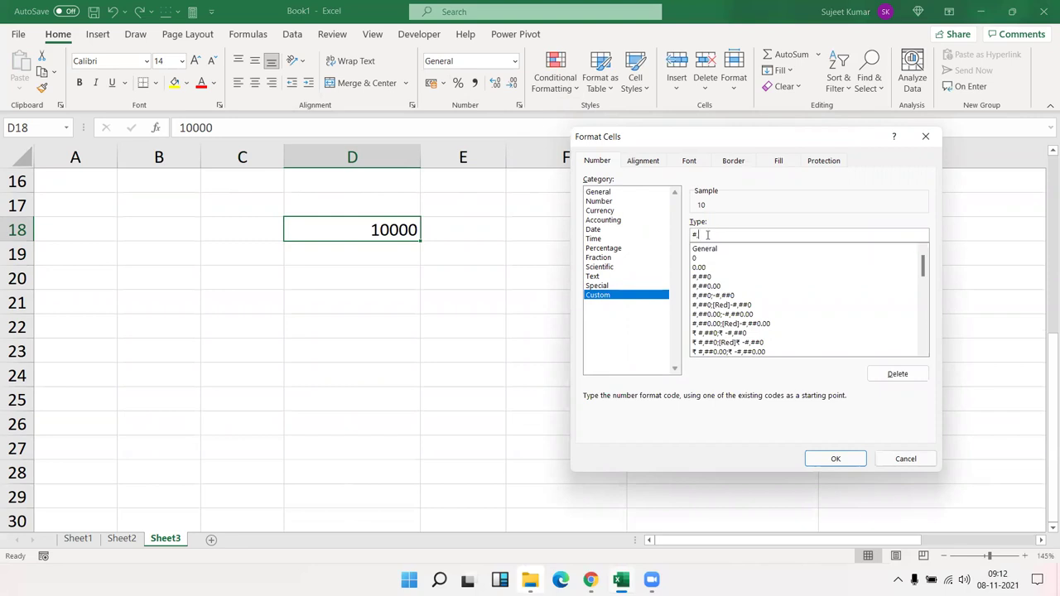
pyautogui.write('##')
pyautogui.press('Return')
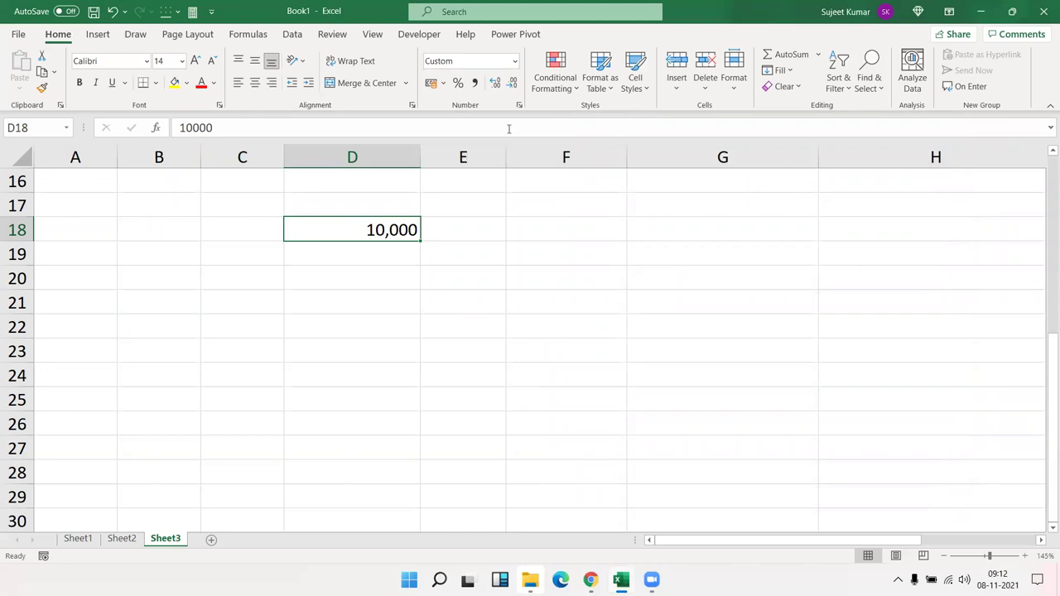
# Trim D18's code to #, and append "K" so it displays 10 K.
pyautogui.click(519, 106)
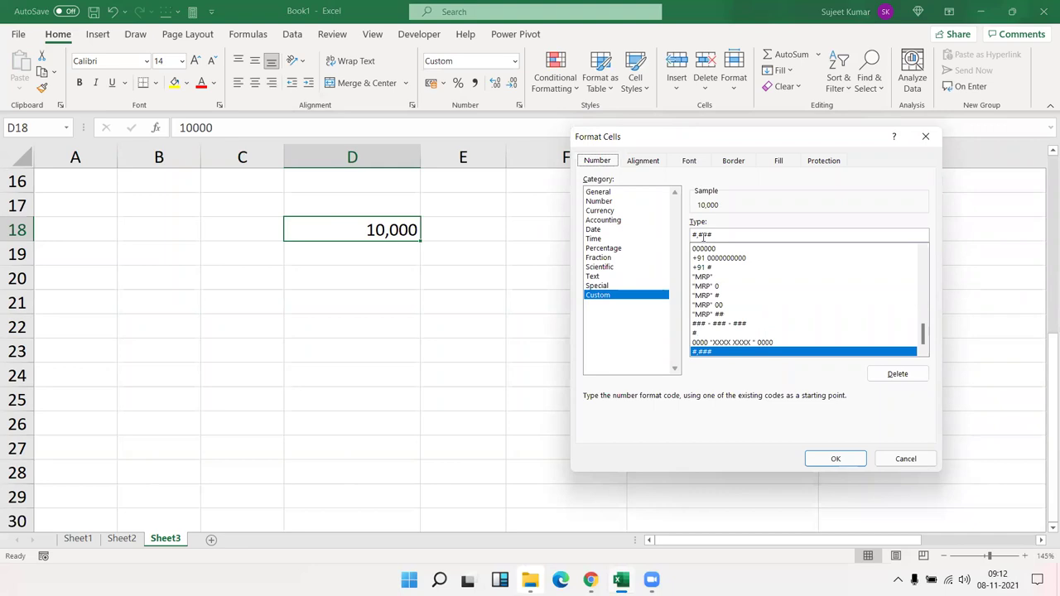
pyautogui.moveTo(699, 234); pyautogui.dragTo(764, 238)
pyautogui.press('BackSpace')
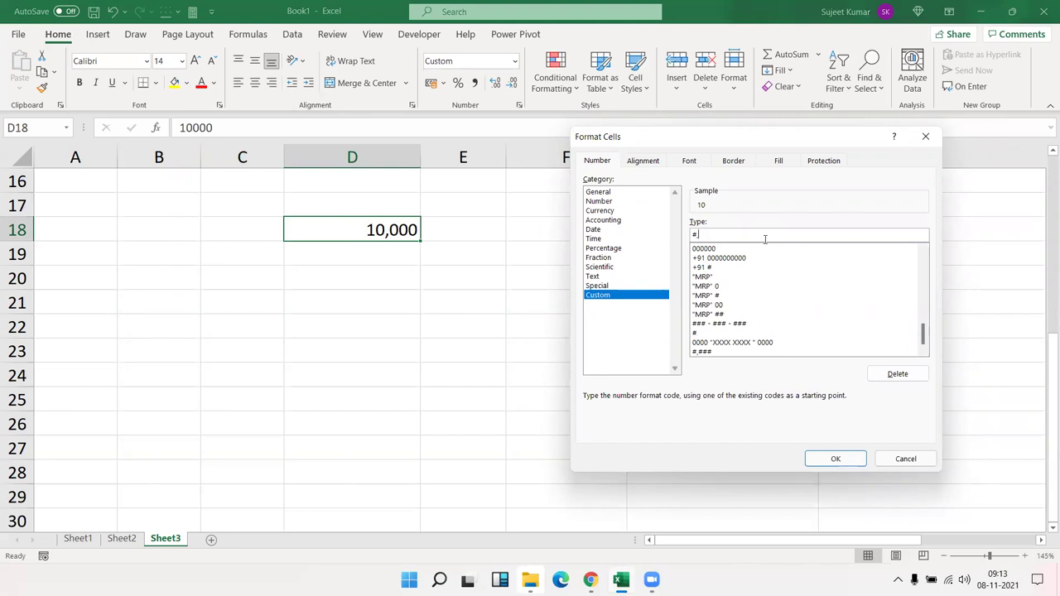
pyautogui.press('Return')
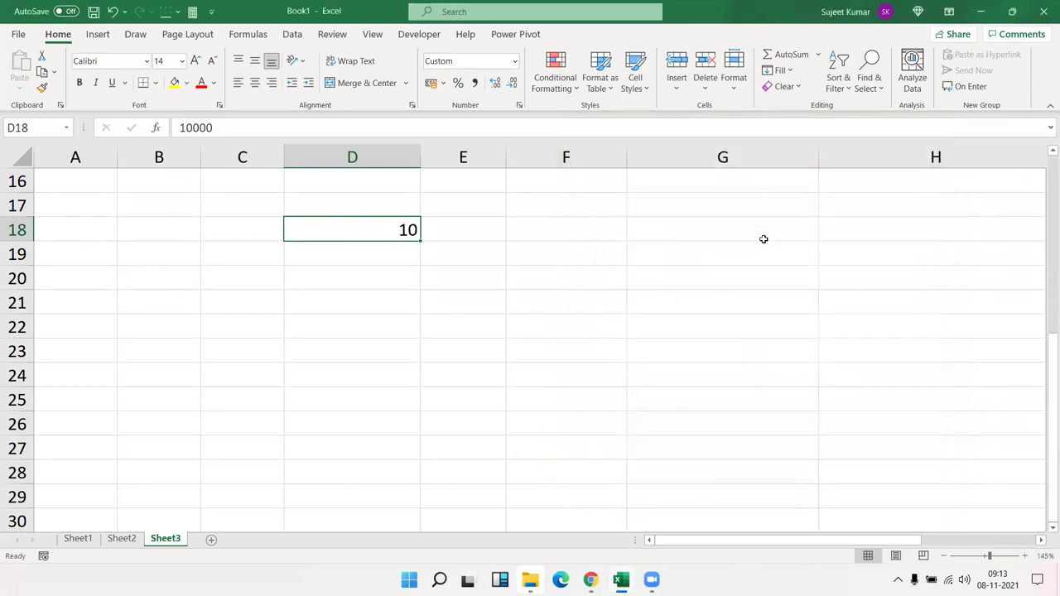
pyautogui.click(520, 106)
pyautogui.click(739, 235)
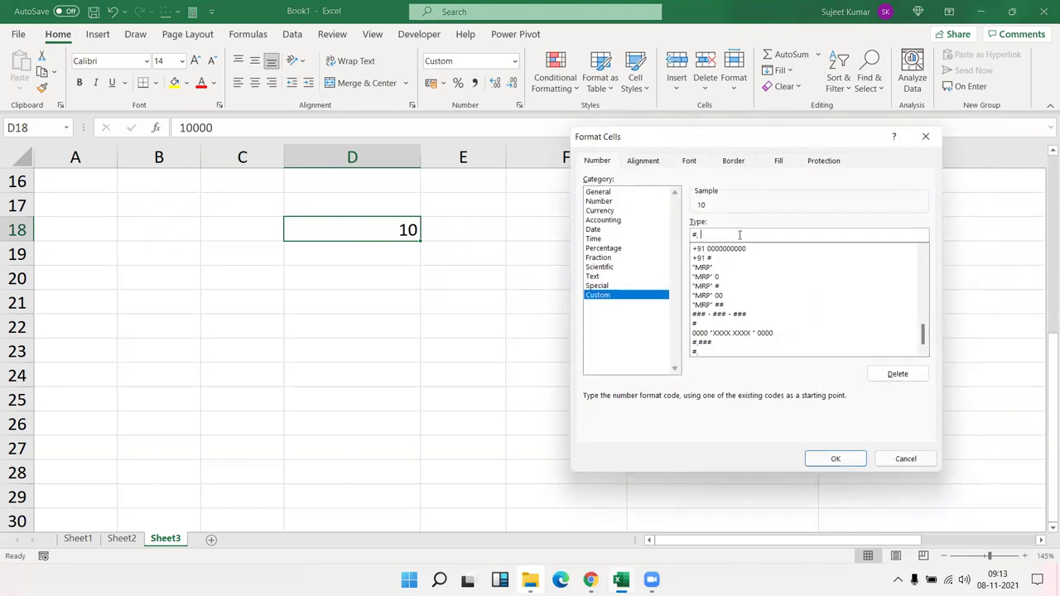
pyautogui.write('"K"')
pyautogui.press('Return')
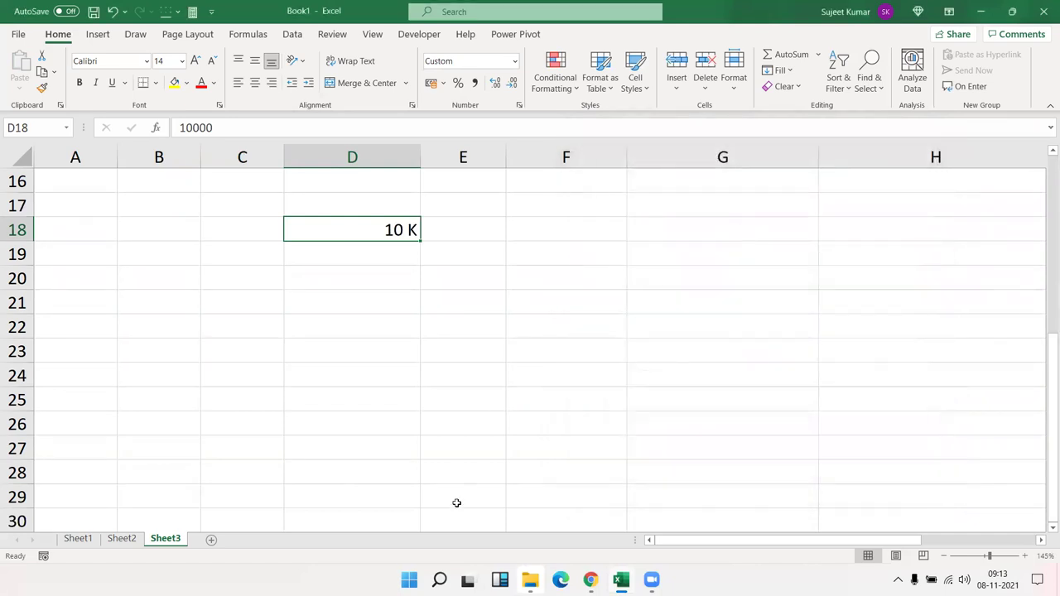
# Add Sheet4 with a Month header and months Jan through Dec down to row 13.
pyautogui.click(209, 539)
pyautogui.write('Month')
pyautogui.press('Return')
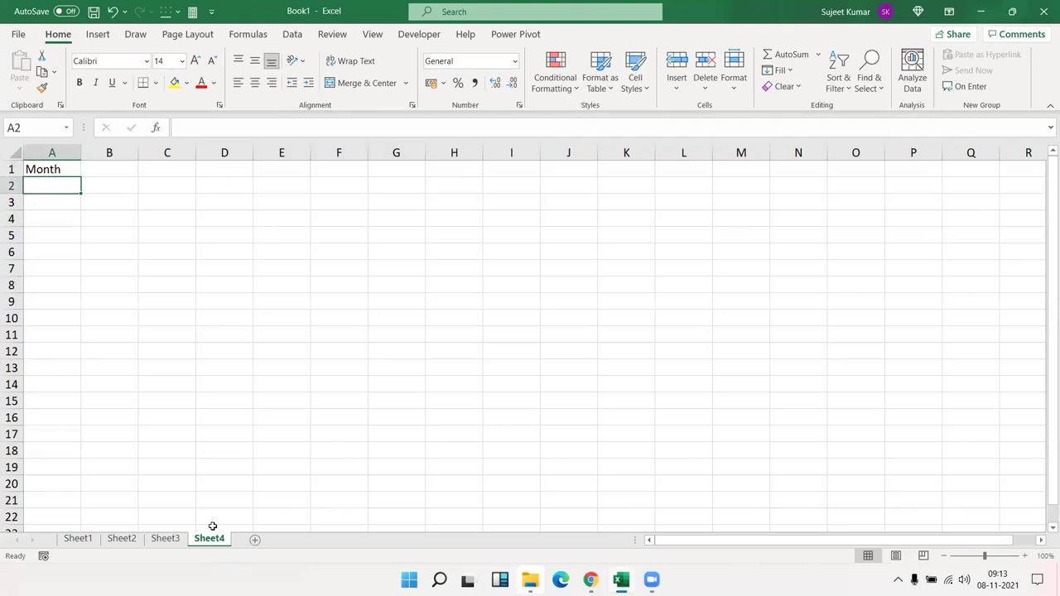
pyautogui.write('Jan')
pyautogui.click(40, 238)
pyautogui.click(50, 171)
pyautogui.click(53, 185)
pyautogui.moveTo(80, 194); pyautogui.dragTo(81, 373)
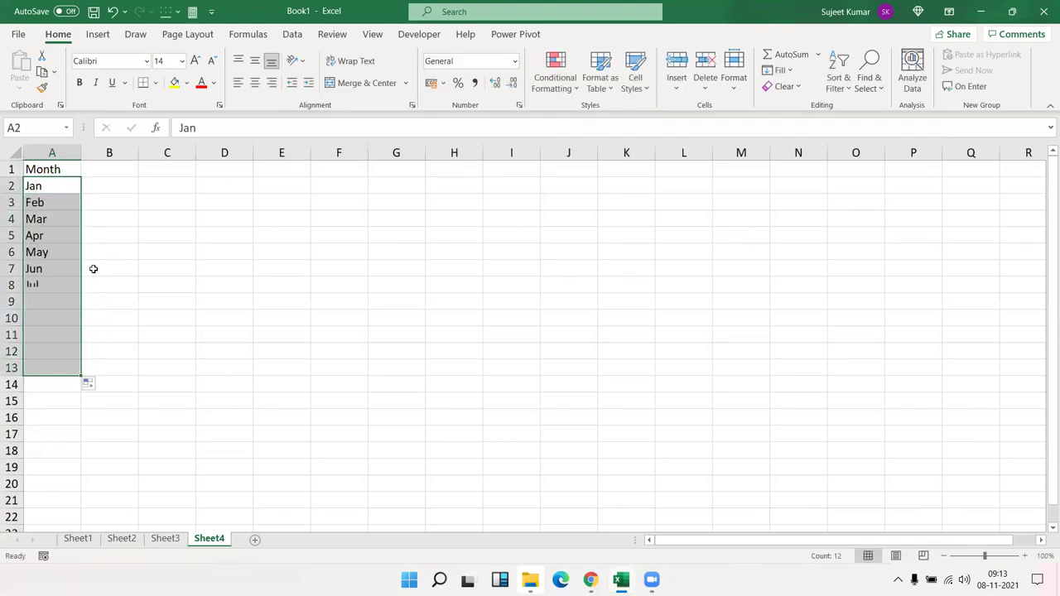
# Add the Sales header in B1 and a RANDBETWEEN(10,99) formula in B2.
pyautogui.click(99, 168)
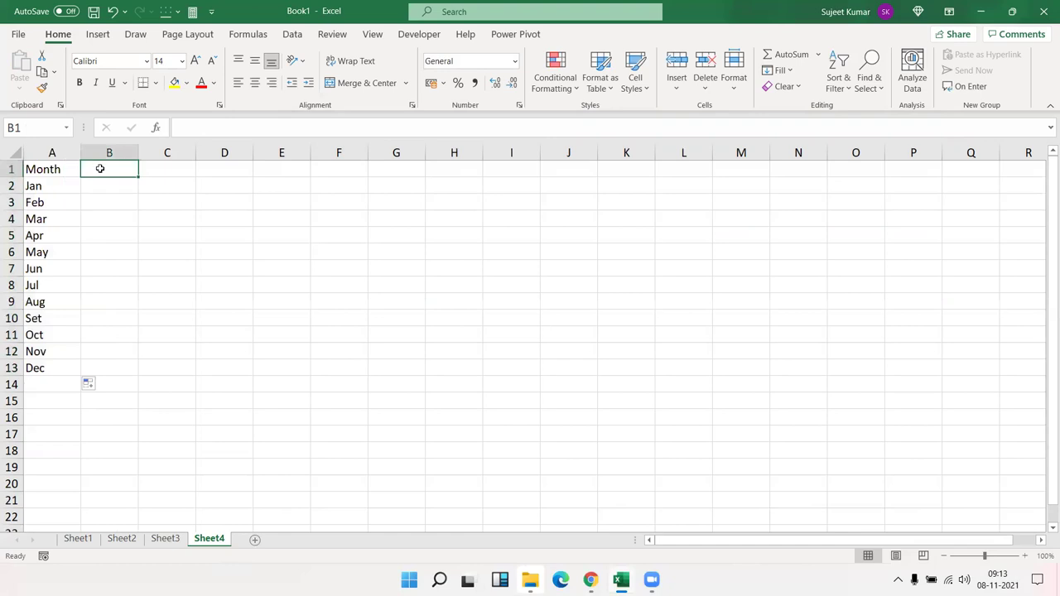
pyautogui.write('Sales')
pyautogui.press('Return')
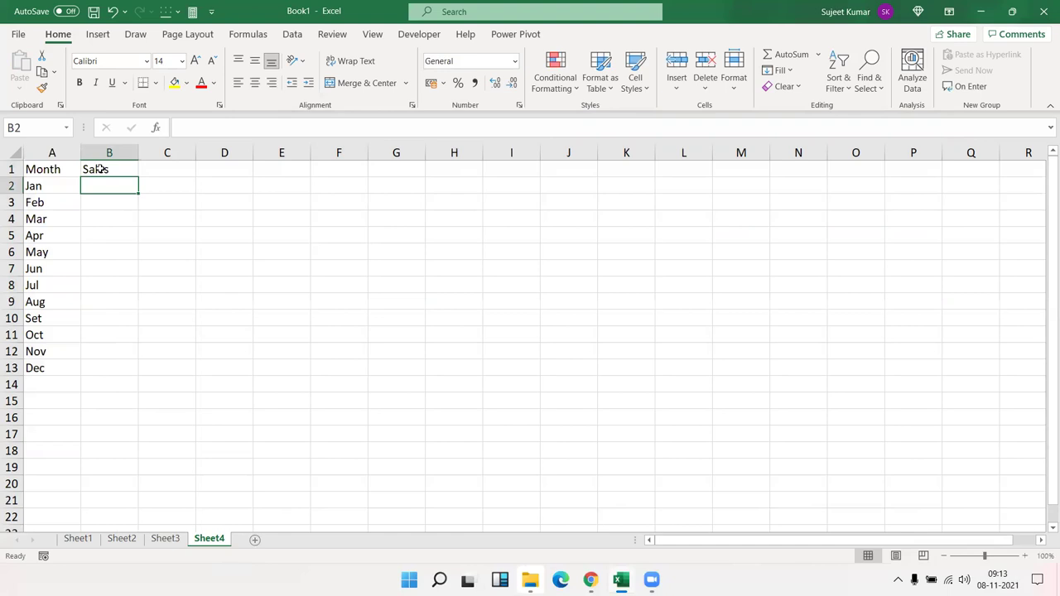
pyautogui.write('=r')
pyautogui.press('Down')
pyautogui.press('Down')
pyautogui.press('Down')
pyautogui.press('Tab')
pyautogui.press('Return')
pyautogui.press('Return')
pyautogui.press('Escape')
pyautogui.write('=r')
pyautogui.press('Down')
pyautogui.press('Down')
pyautogui.press('Down')
pyautogui.press('Tab')
pyautogui.write('10,99')
pyautogui.press('Return')
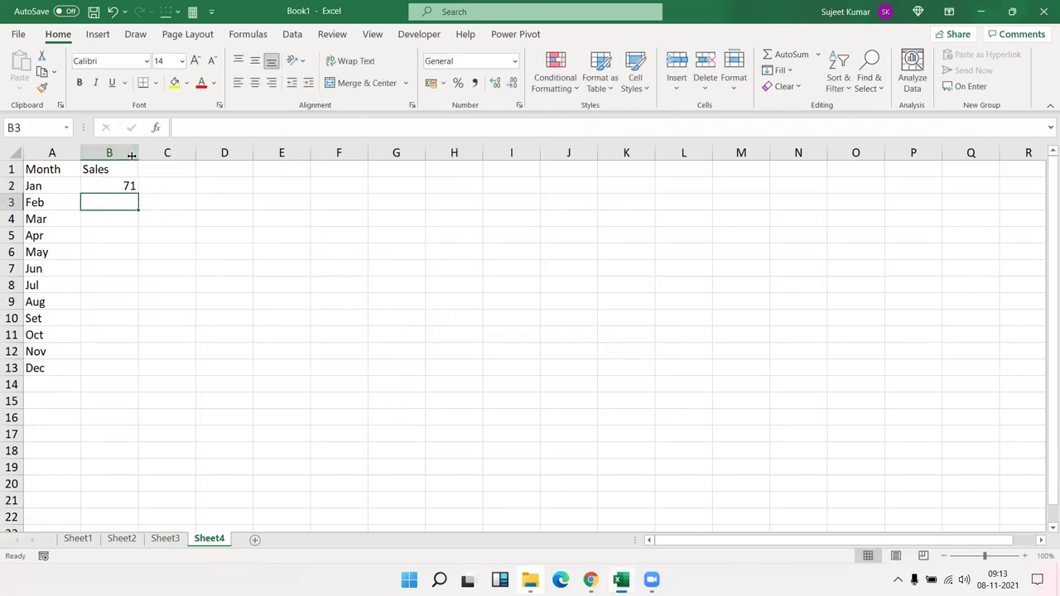
# Change B2's formula to =RANDBETWEEN(10000000,900000000).
pyautogui.moveTo(104, 187); pyautogui.dragTo(103, 319)
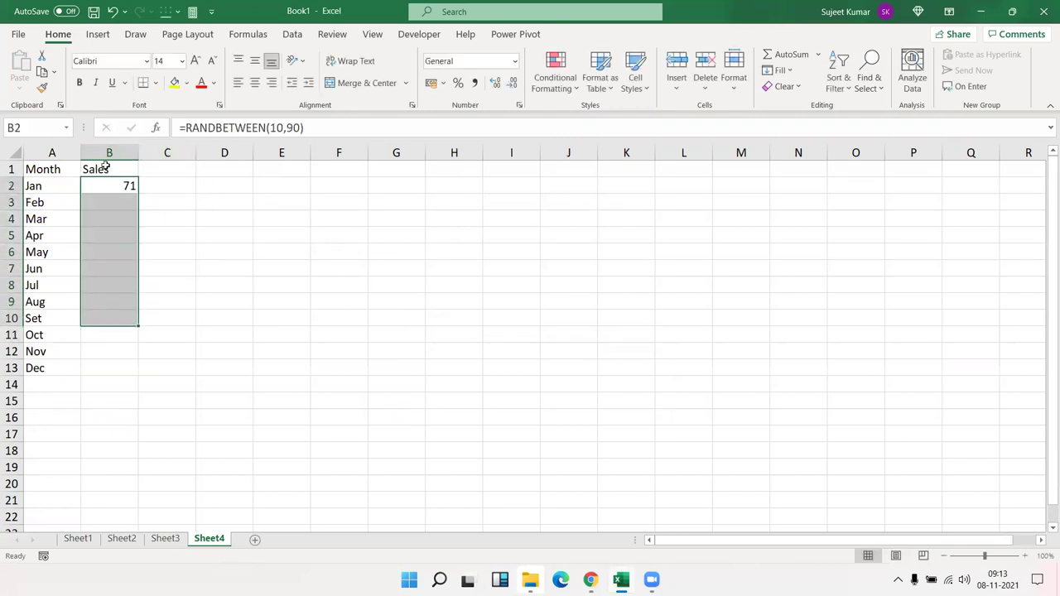
pyautogui.doubleClick(104, 185)
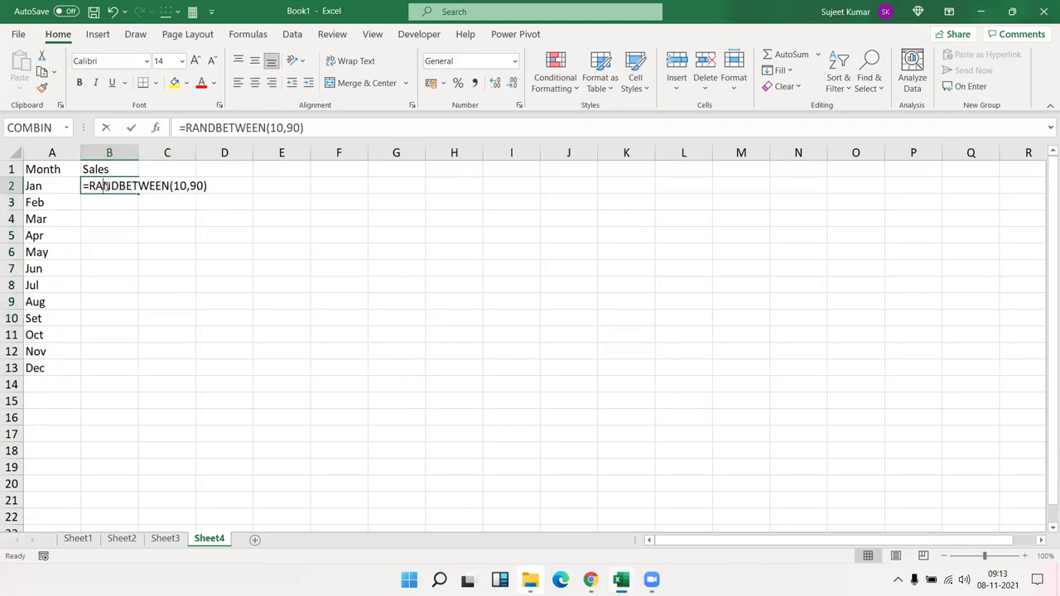
pyautogui.click(178, 185)
pyautogui.write('000000')
pyautogui.press('Right')
pyautogui.press('Right')
pyautogui.press('Right')
pyautogui.write('0000000')
pyautogui.press('Return')
# Fill the random formula down to B13 and select the Month/Sales table.
pyautogui.press('Up')
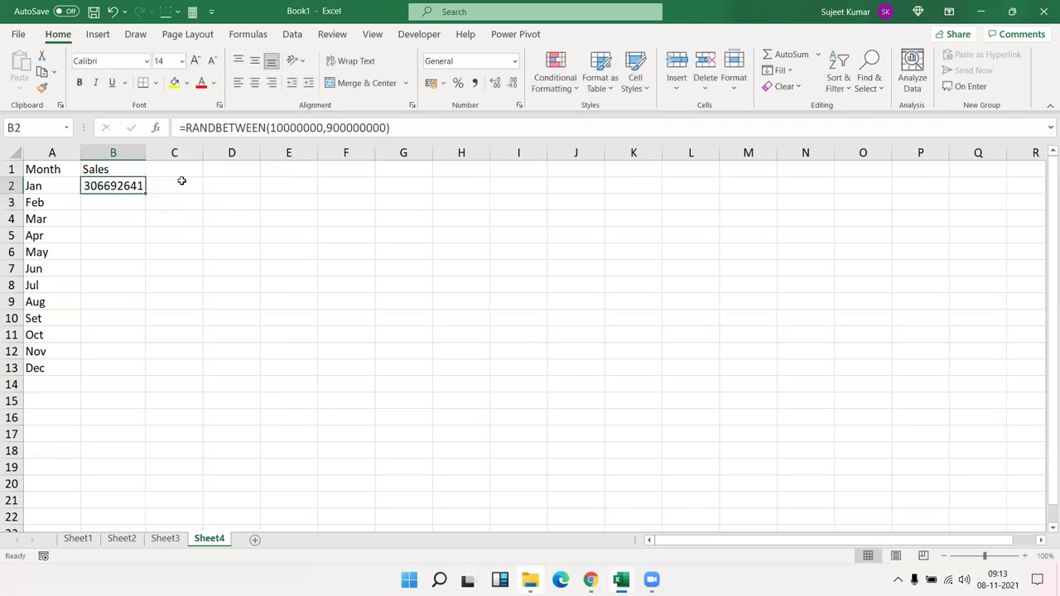
pyautogui.press('Left')
pyautogui.hotkey('ctrl', 'Down')
pyautogui.press('Right')
pyautogui.hotkey('ctrl', 'shift', 'Up')
pyautogui.hotkey('ctrl', 'd')
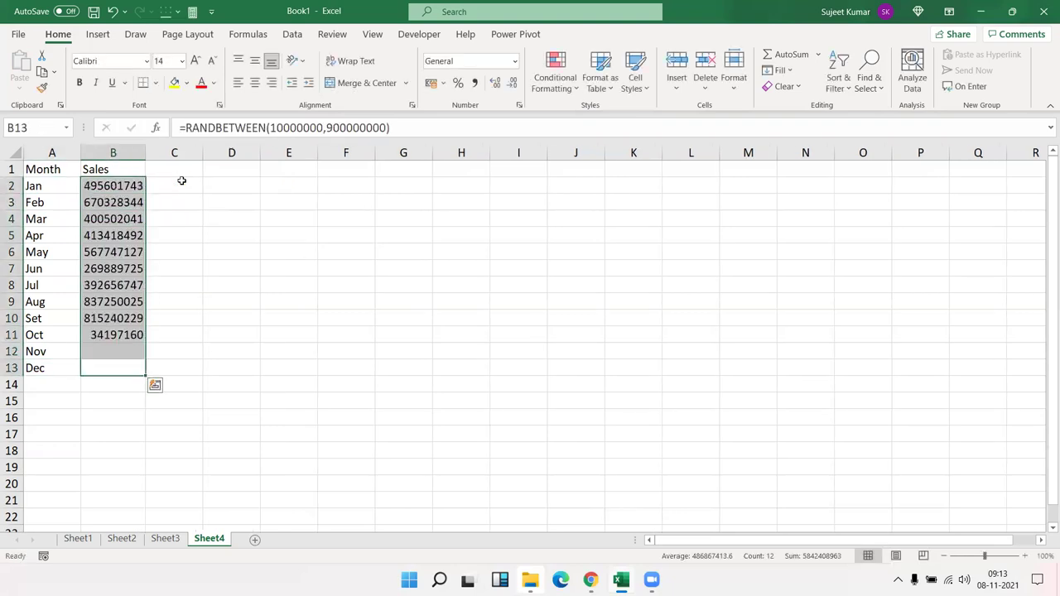
pyautogui.moveTo(55, 169)
pyautogui.mouseDown()
pyautogui.moveTo(109, 239)
pyautogui.moveTo(116, 368)
pyautogui.mouseUp()
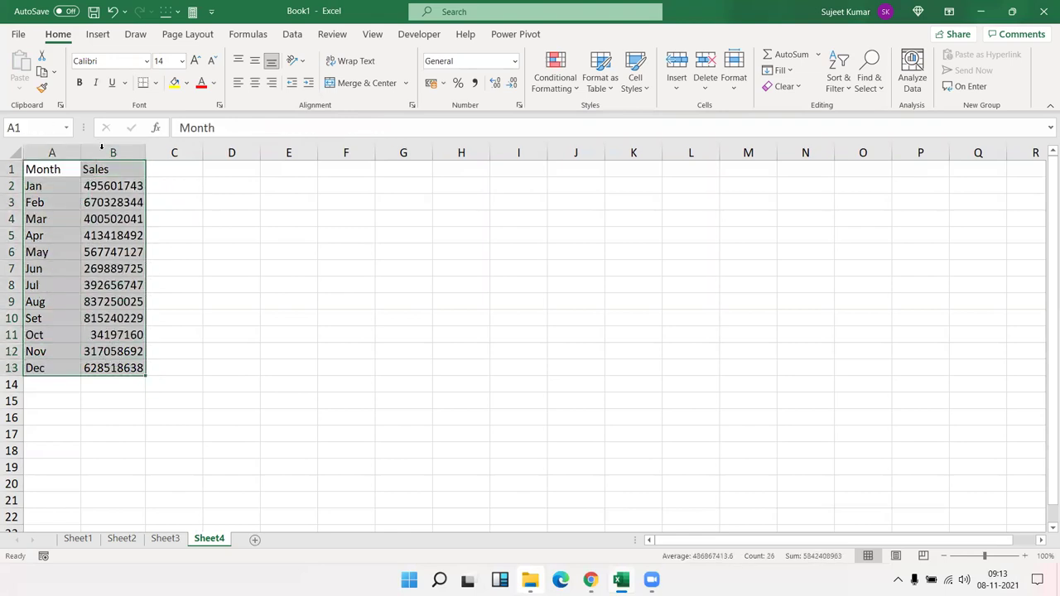
# Insert a clustered column chart of the sales and resize it beside the table.
pyautogui.click(97, 34)
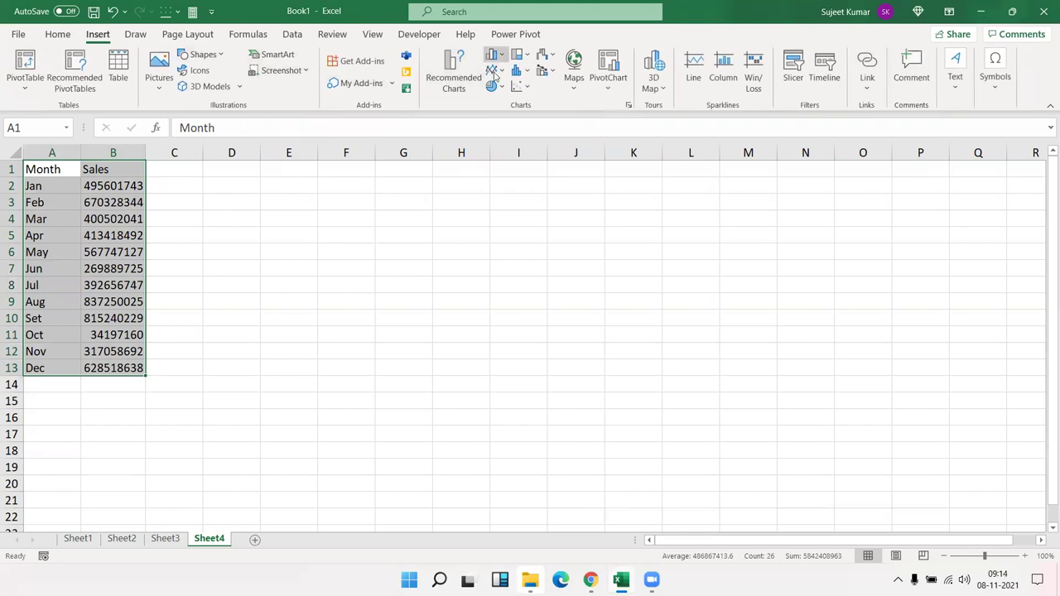
pyautogui.click(492, 55)
pyautogui.click(504, 102)
pyautogui.moveTo(419, 238); pyautogui.dragTo(278, 188)
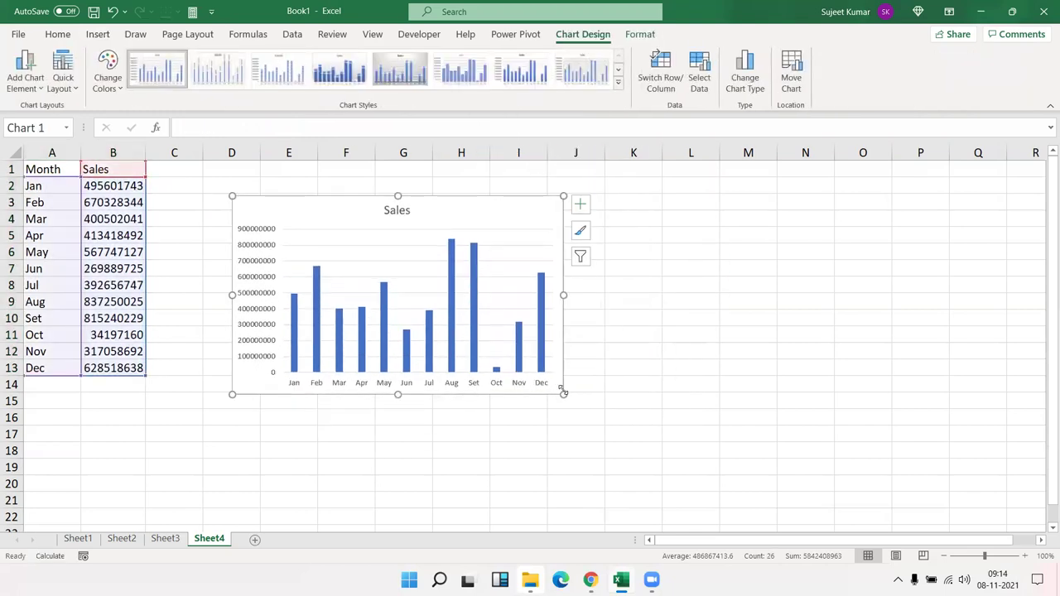
pyautogui.moveTo(564, 394); pyautogui.dragTo(672, 422)
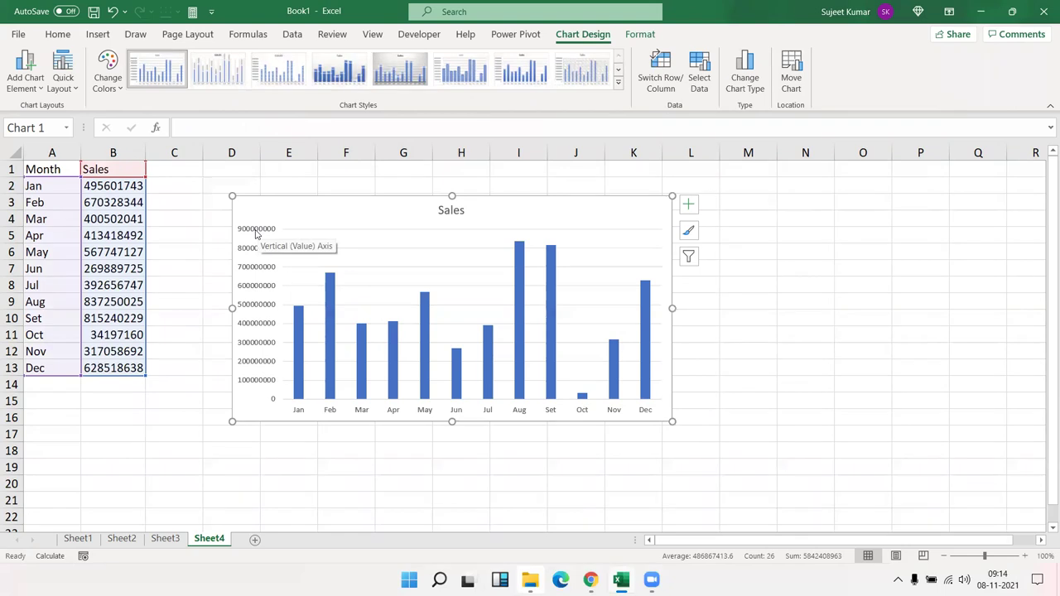
# Open the Format Axis settings for the chart's vertical value axis.
pyautogui.click(257, 235)
pyautogui.rightClick(258, 236)
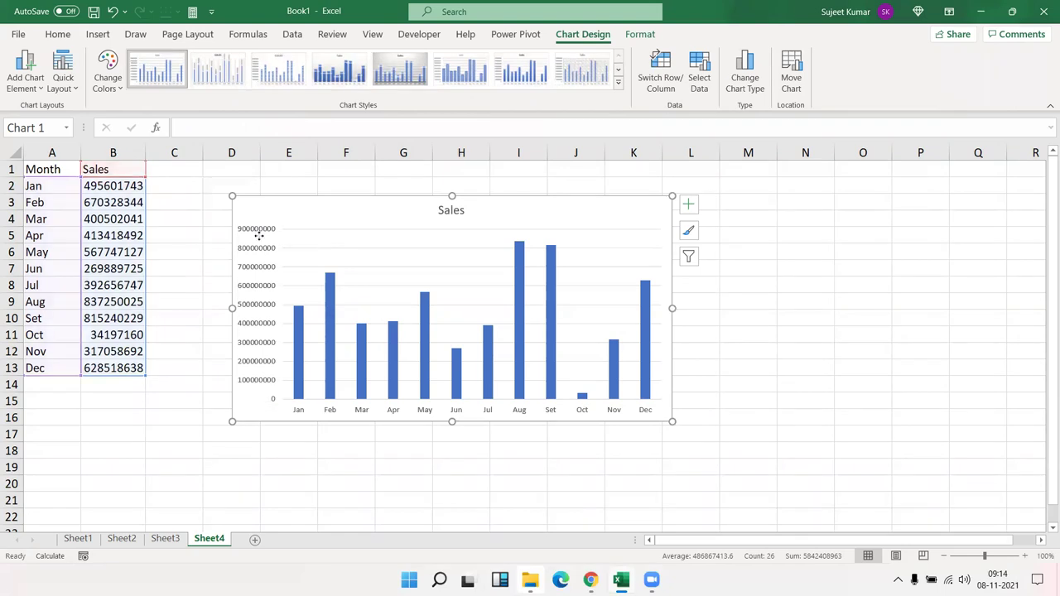
pyautogui.press('Escape')
pyautogui.click(254, 239)
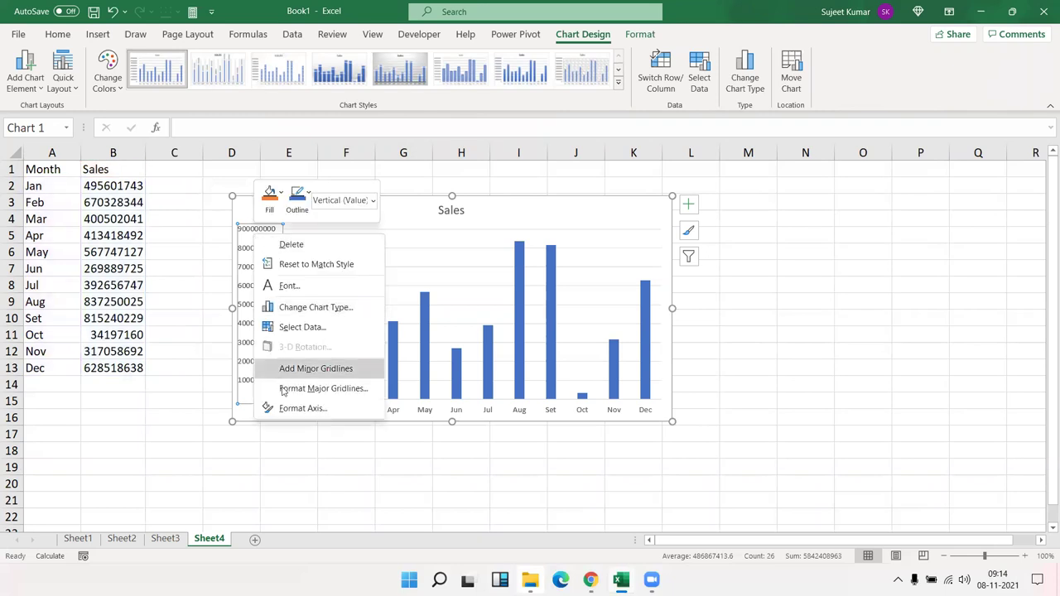
pyautogui.click(274, 409)
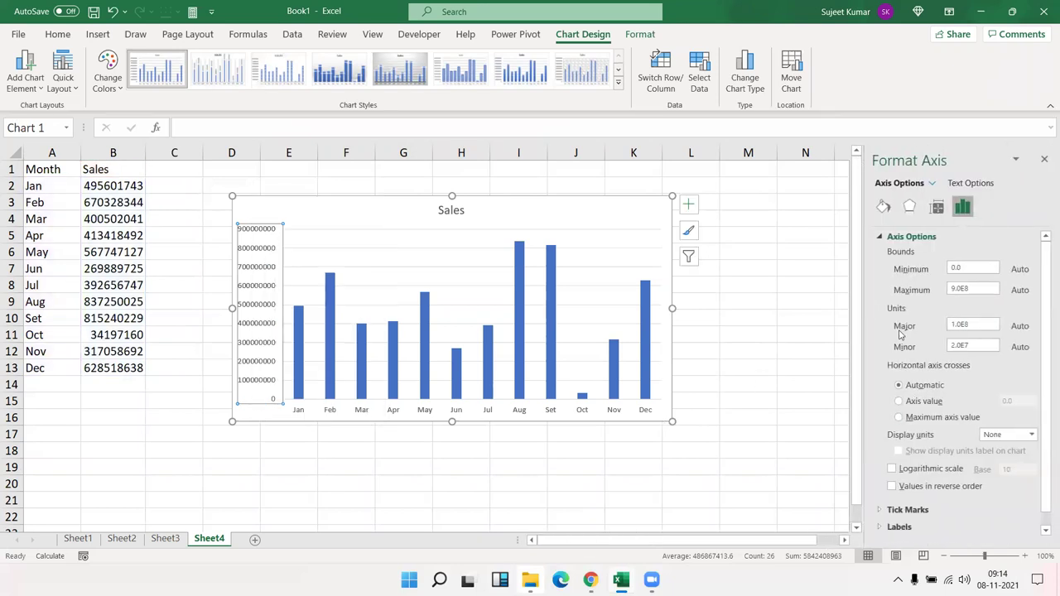
# Apply the axis number format #,"K" to show thousands.
pyautogui.scroll(-1, 916, 448)
pyautogui.click(880, 532)
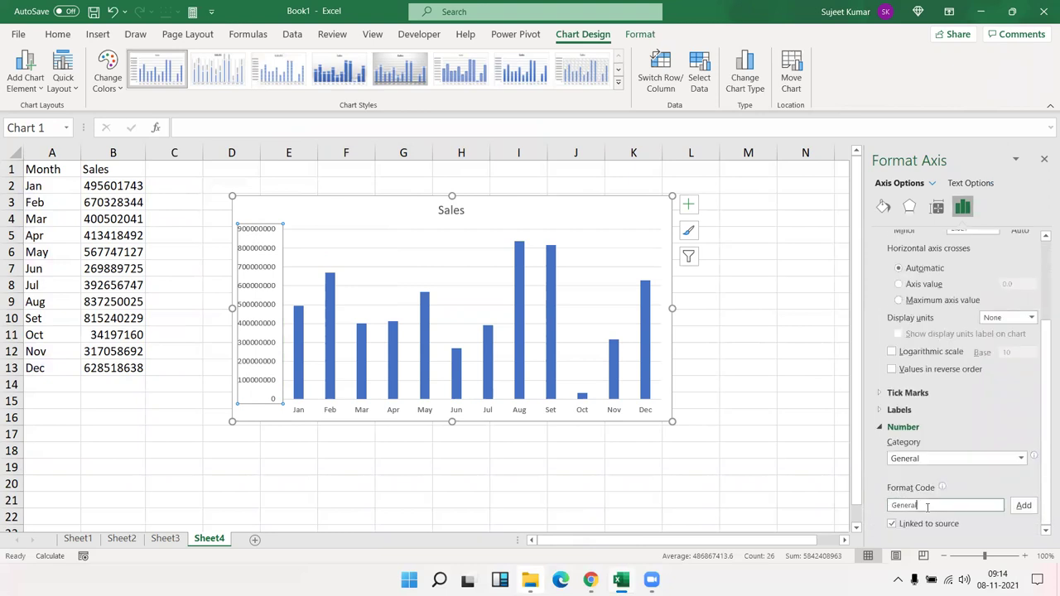
pyautogui.moveTo(918, 505); pyautogui.dragTo(890, 509)
pyautogui.write('#')
pyautogui.write(',"K"')
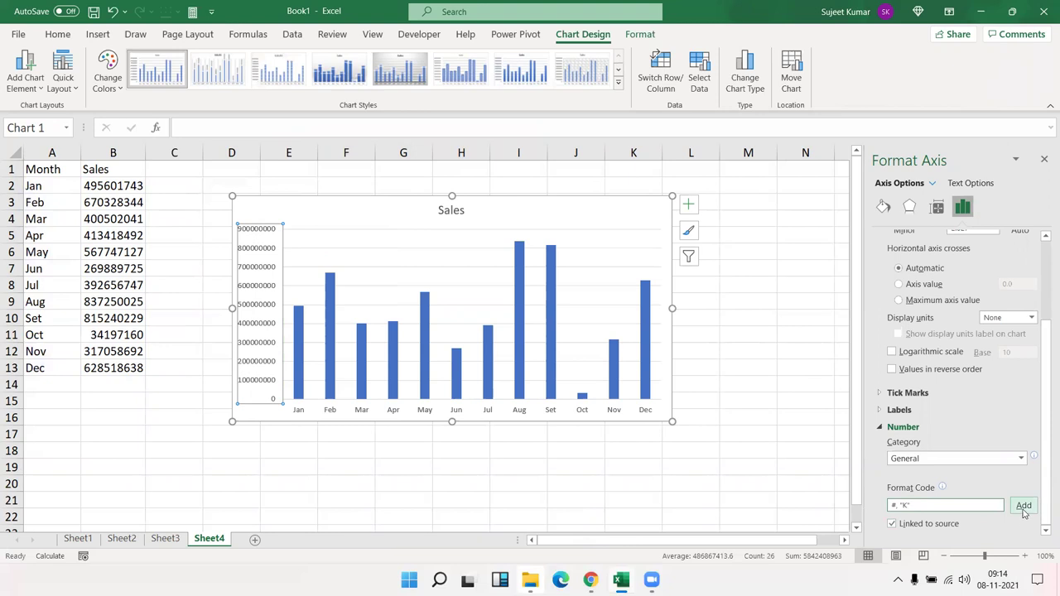
pyautogui.click(1024, 505)
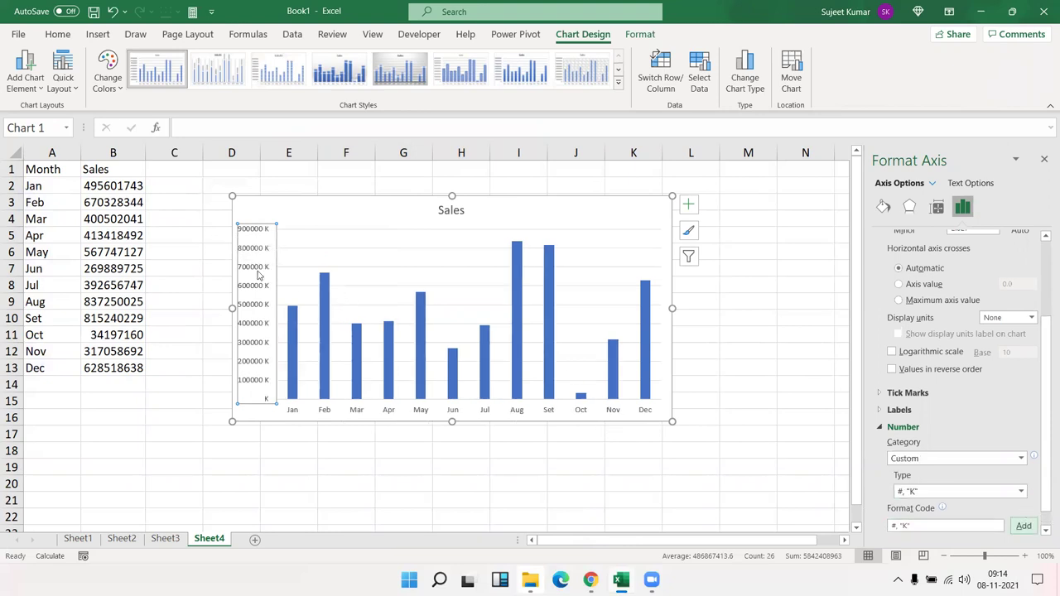
# Change the axis format code to 0.00,, "M" for two-decimal millions.
pyautogui.click(929, 492)
pyautogui.click(929, 492)
pyautogui.moveTo(915, 525); pyautogui.dragTo(883, 526)
pyautogui.write('0.00,,')
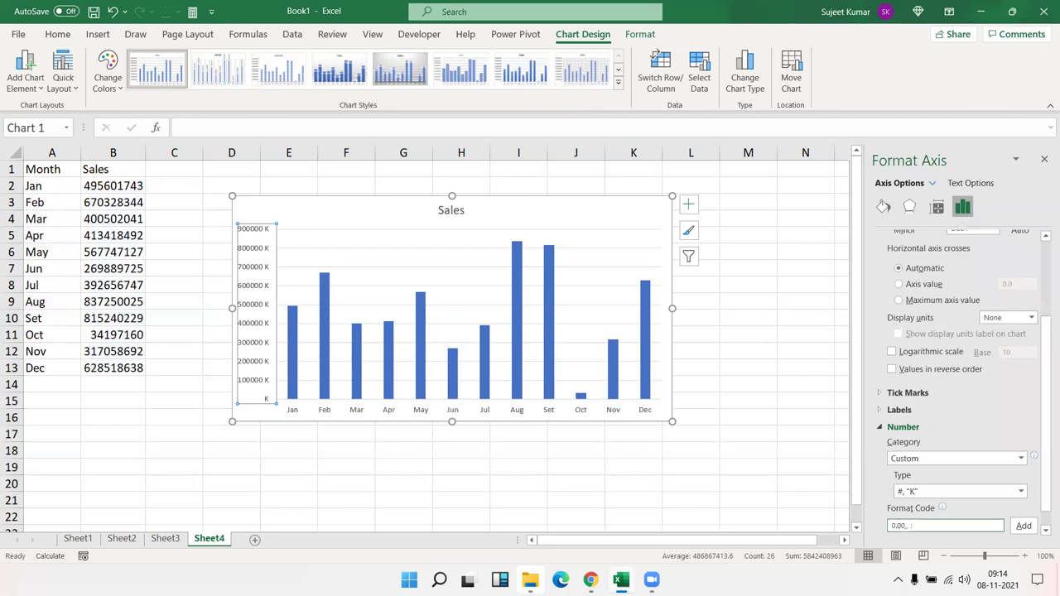
pyautogui.write(' "')
pyautogui.write('M"')
pyautogui.click(1020, 529)
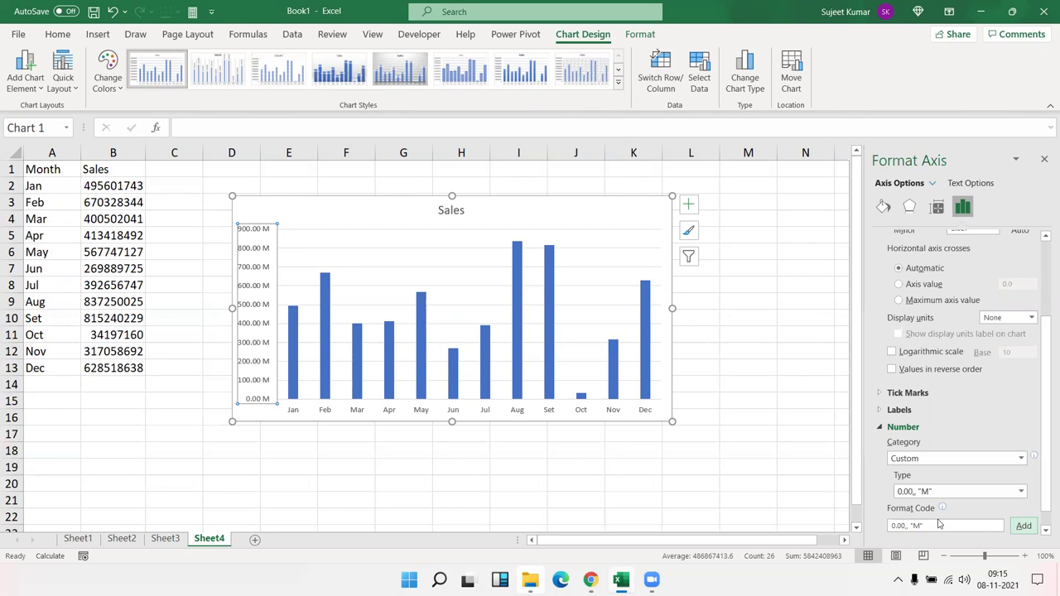
# Remove the decimals for whole-million axis labels, then select sales values B2:B13.
pyautogui.click(911, 527)
pyautogui.press('BackSpace')
pyautogui.press('BackSpace')
pyautogui.press('BackSpace')
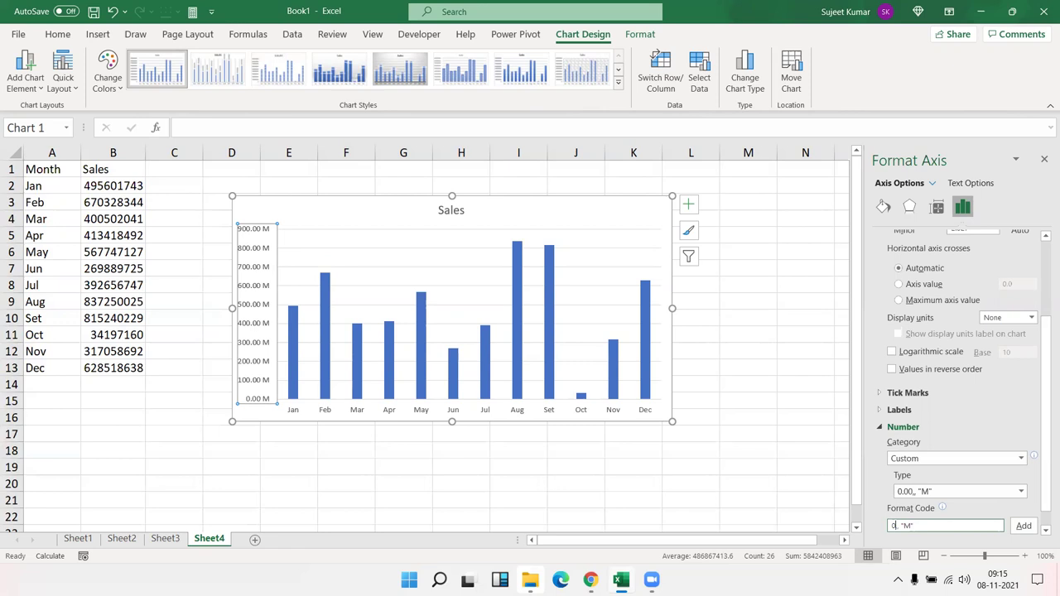
pyautogui.click(1024, 527)
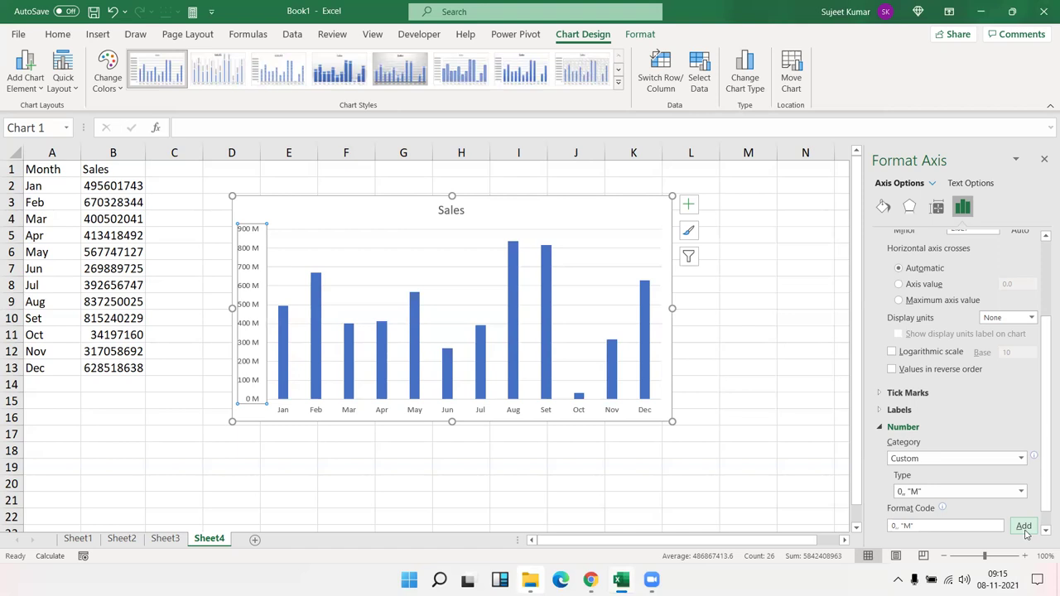
pyautogui.click(87, 317)
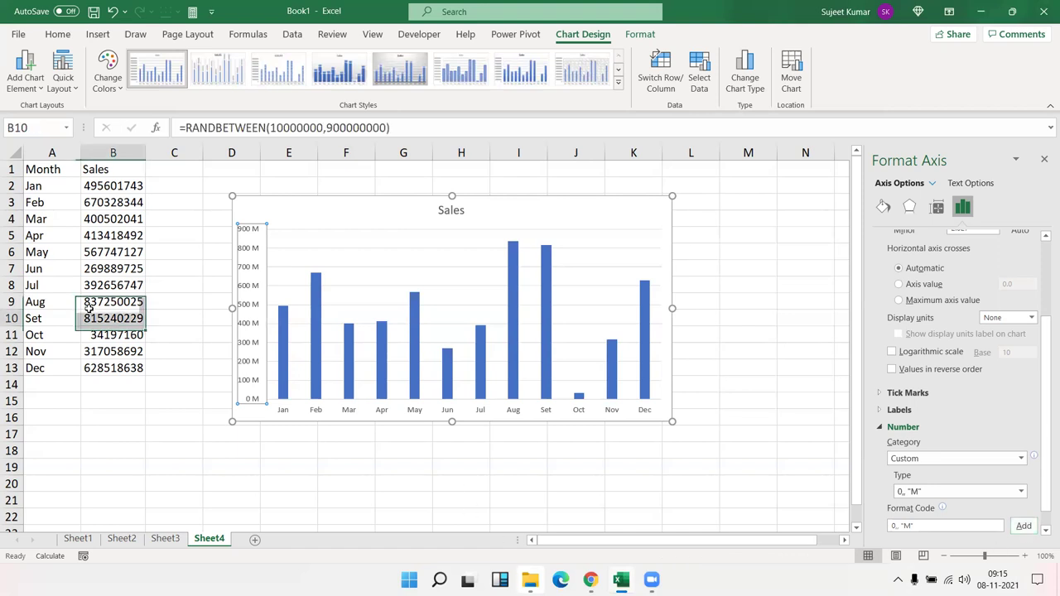
pyautogui.moveTo(119, 186); pyautogui.dragTo(96, 375)
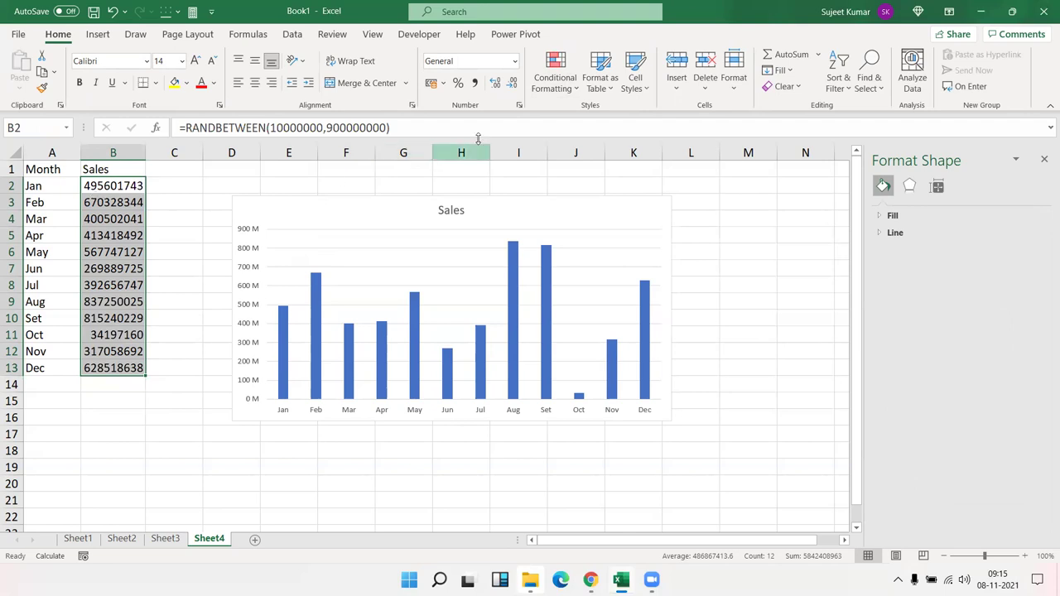
# Give B2:B13 the custom format 0.00,, and switch to Sheet1.
pyautogui.click(519, 106)
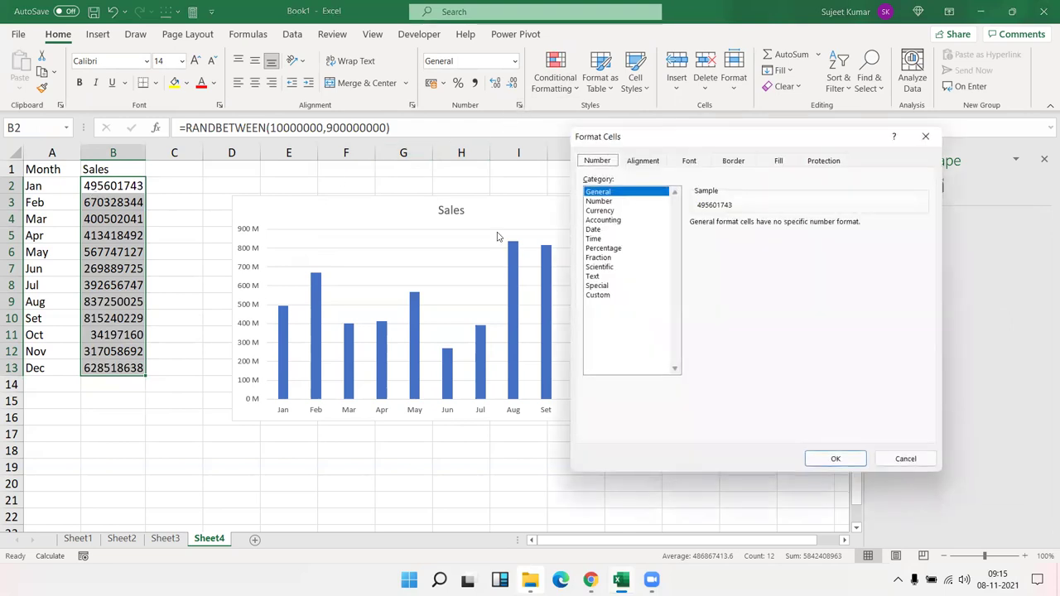
pyautogui.click(598, 295)
pyautogui.doubleClick(715, 234)
pyautogui.write('0.00,,')
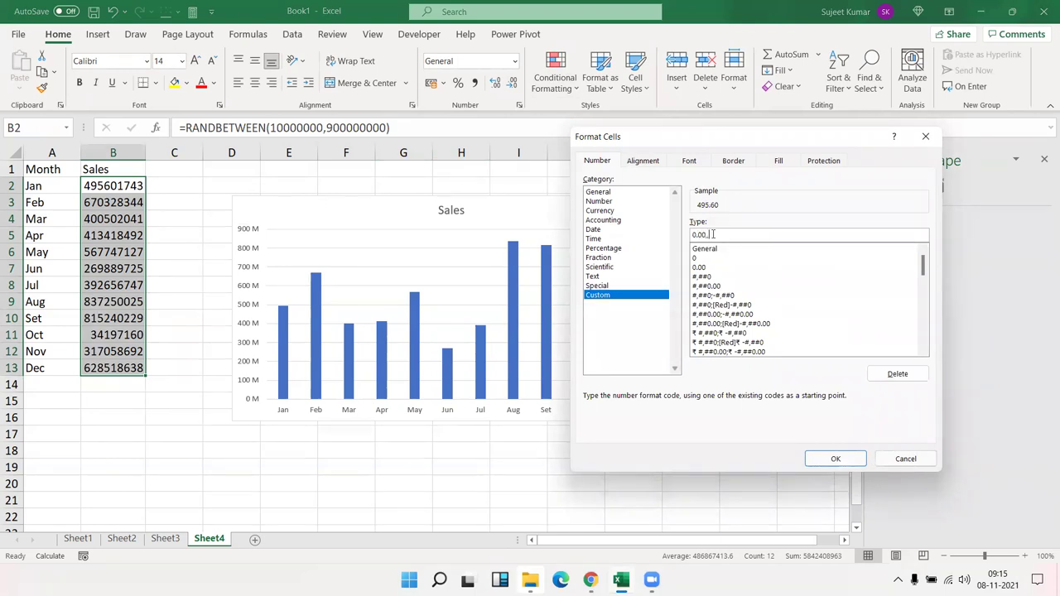
pyautogui.click(837, 460)
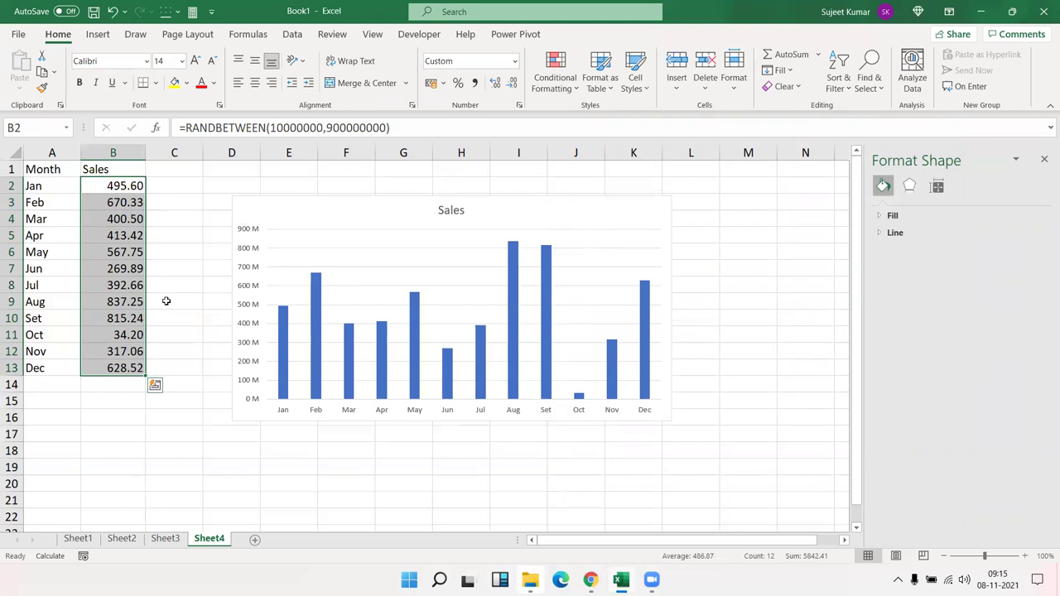
pyautogui.click(82, 540)
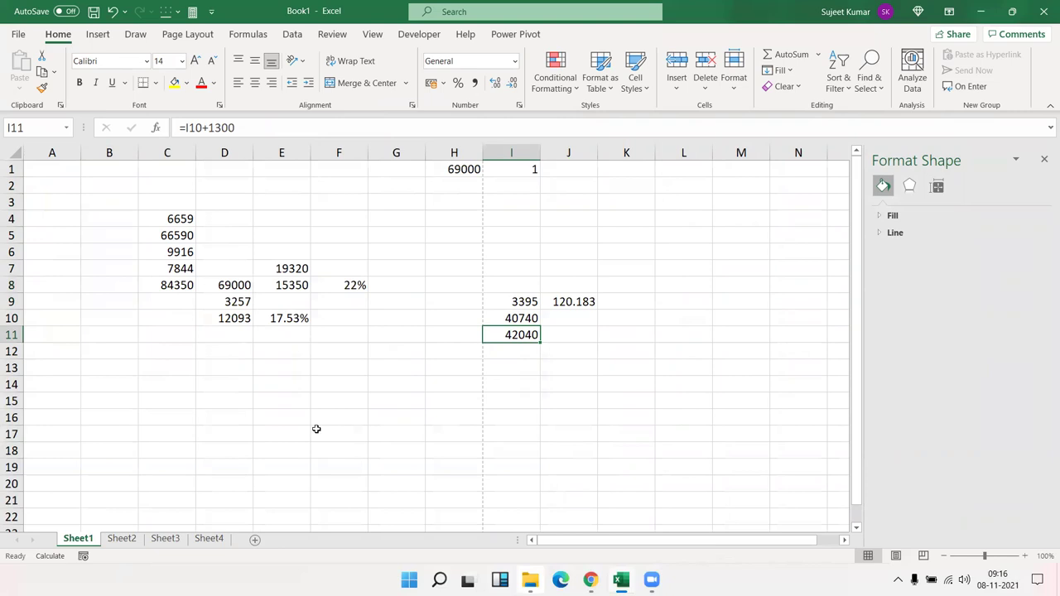
# Enter the sample amount 45.68 in cell C19.
pyautogui.click(207, 416)
pyautogui.scroll(-4, 136, 400)
pyautogui.scroll(-1, 137, 364)
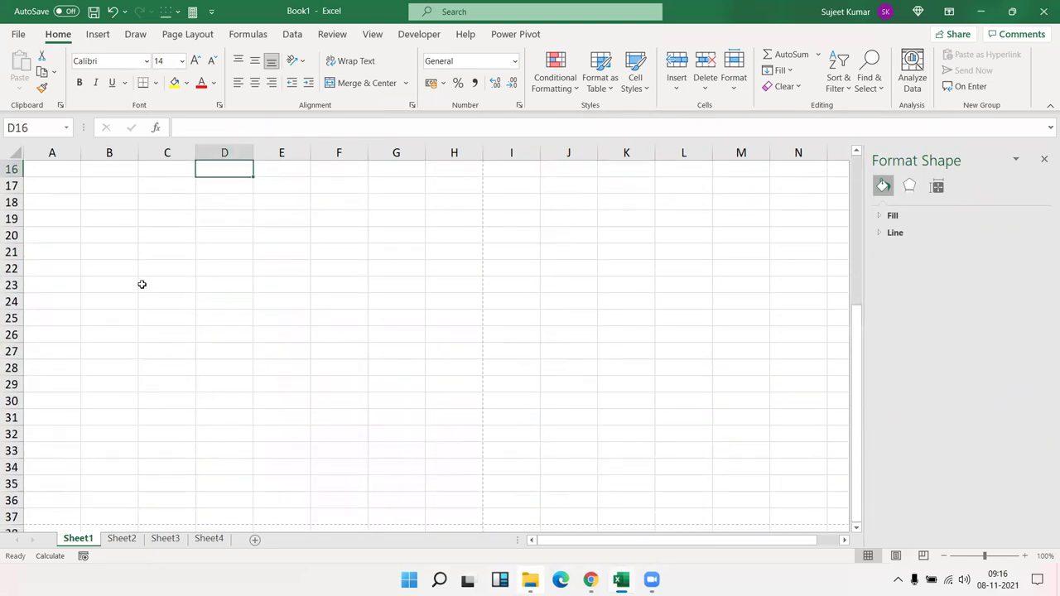
pyautogui.click(168, 218)
pyautogui.write('45')
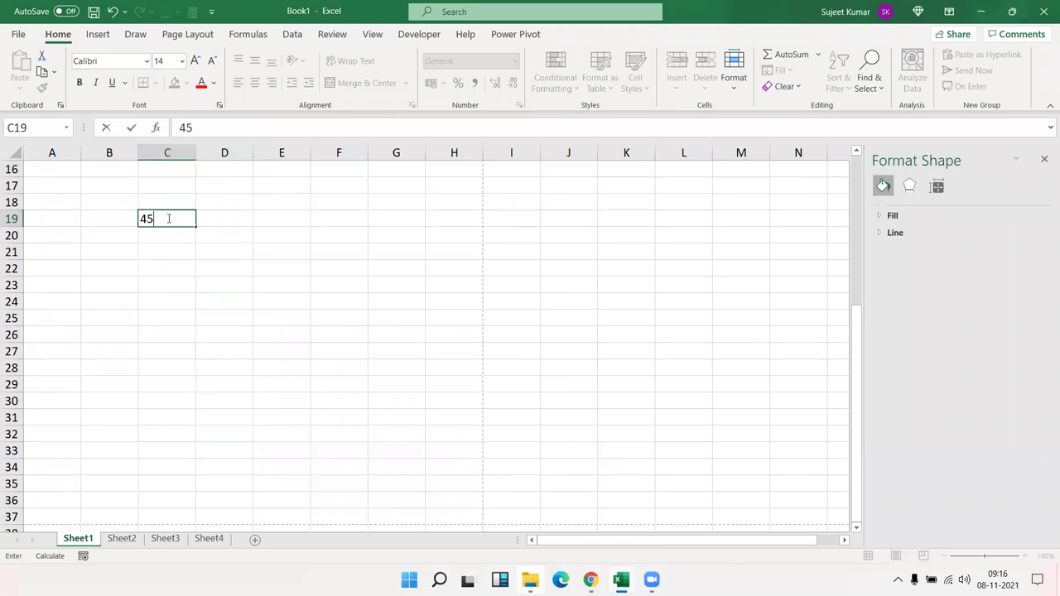
pyautogui.write('.')
pyautogui.write('68')
pyautogui.press('Return')
pyautogui.click(169, 217)
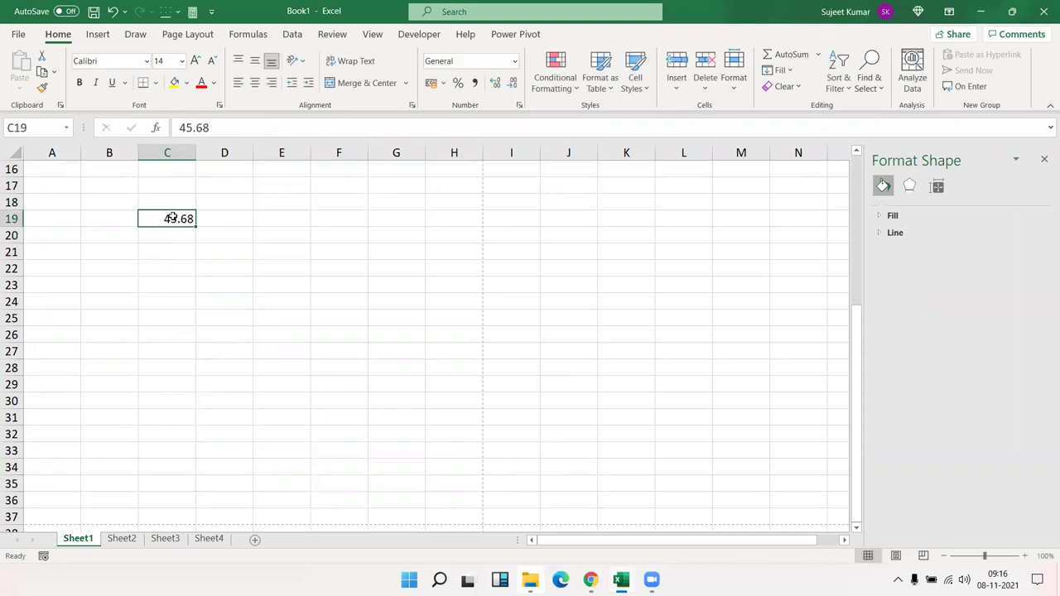
# Apply the custom format 0# "Rupees" .00 "Paise" to C19 so it reads 45 Rupees .68 Paise.
pyautogui.click(519, 105)
pyautogui.click(595, 295)
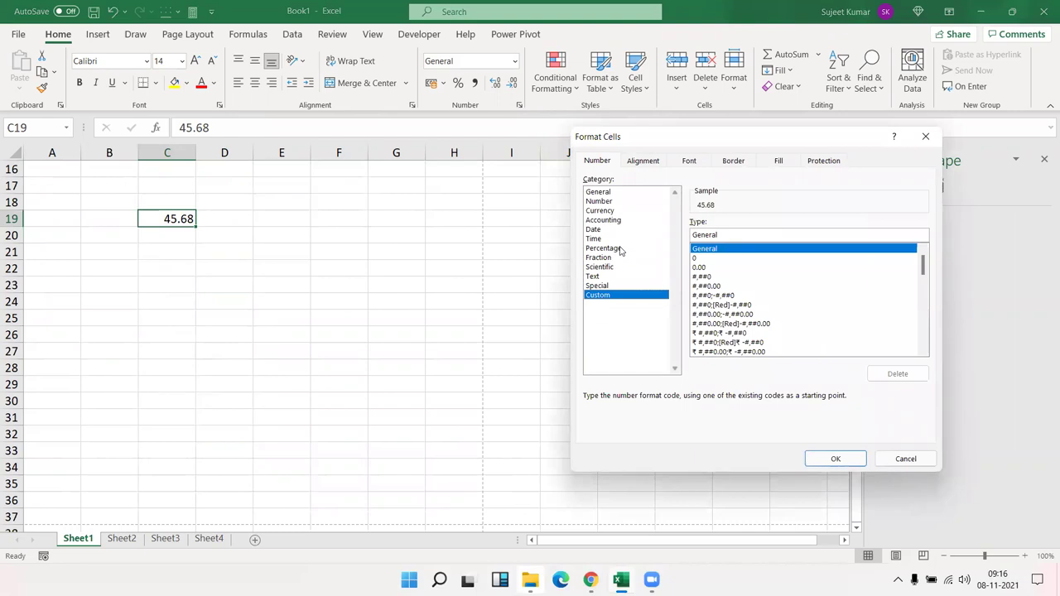
pyautogui.doubleClick(703, 235)
pyautogui.write('"')
pyautogui.press('BackSpace')
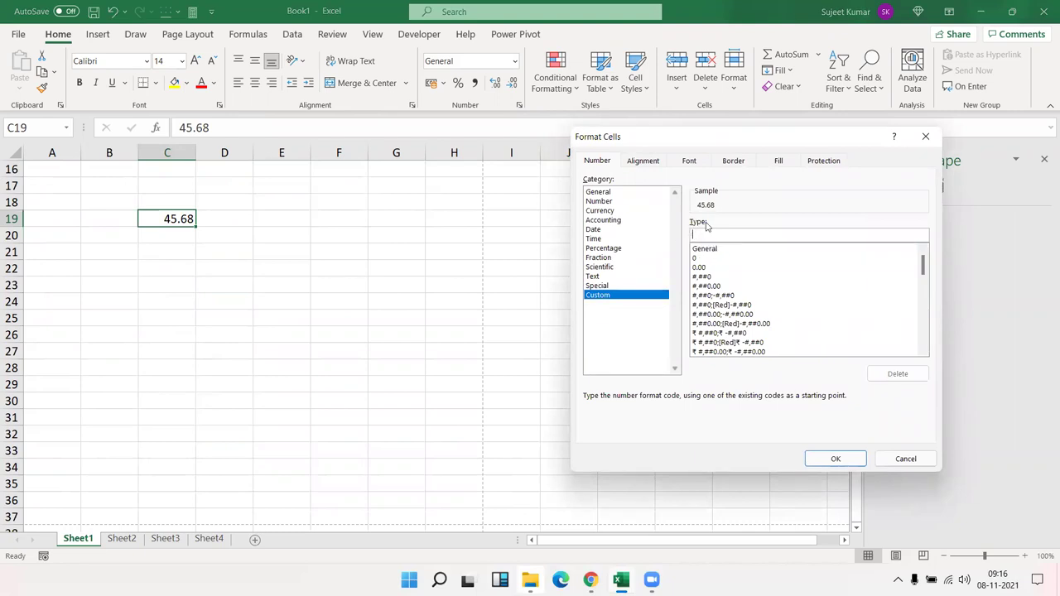
pyautogui.write('0# "Rupees" .')
pyautogui.write('00 "Paise"')
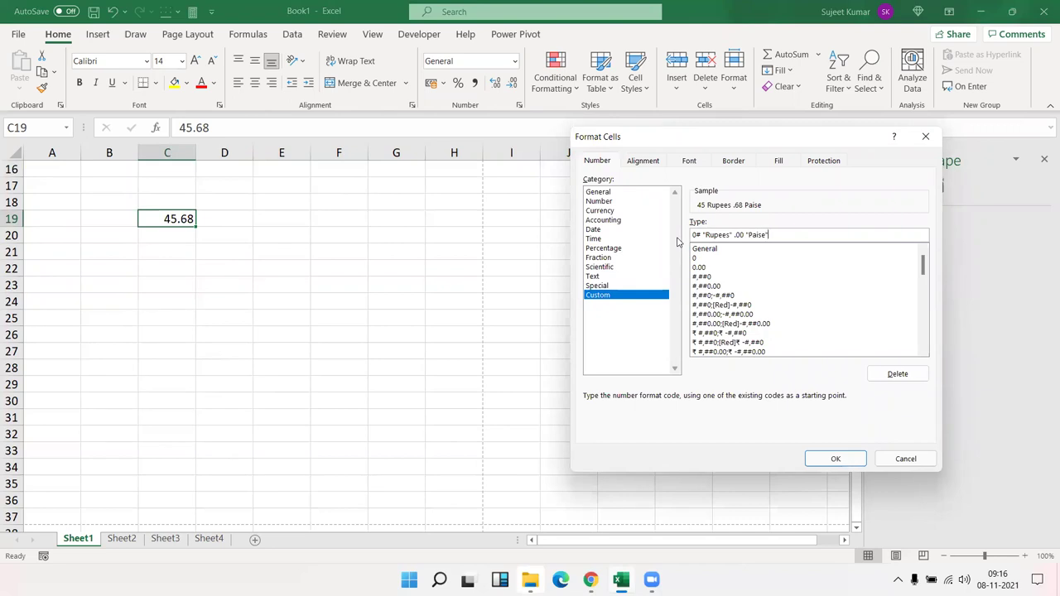
pyautogui.click(836, 459)
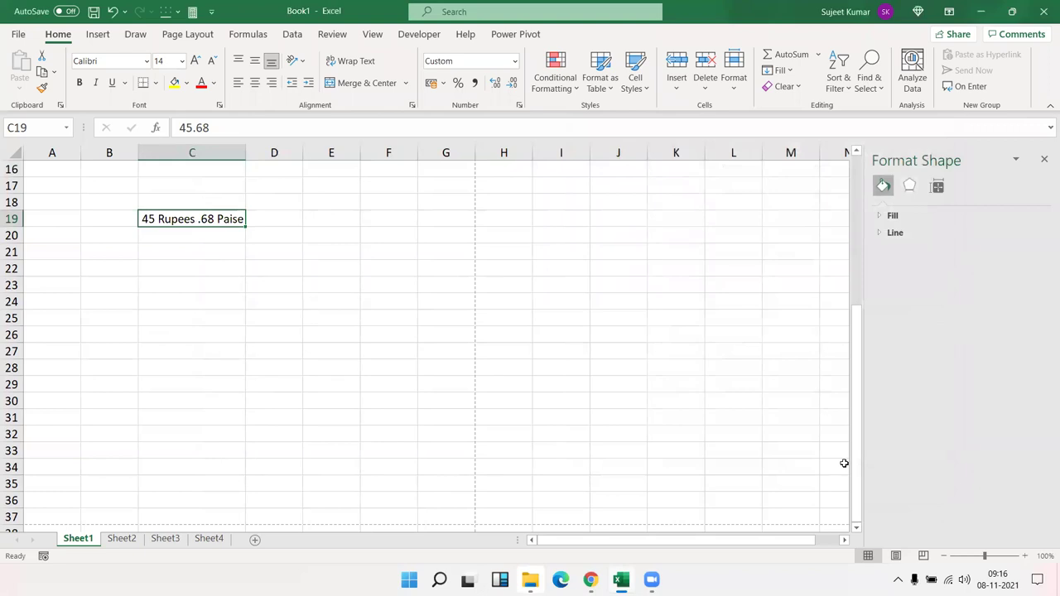
# Change C19's code to 00 "Rupees" .00 "Paise" and enter 0.85.
pyautogui.click(520, 106)
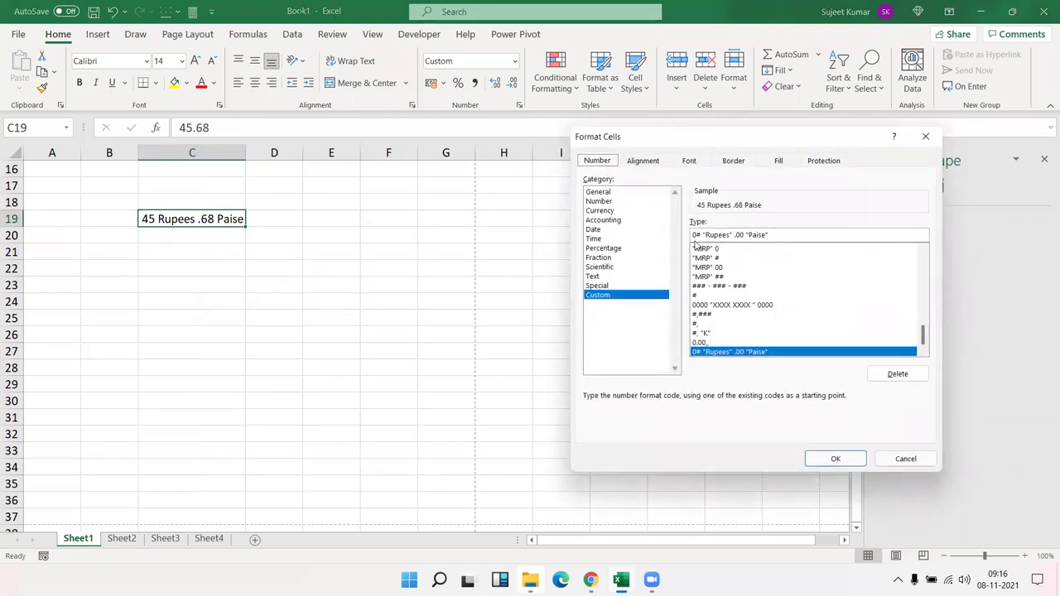
pyautogui.doubleClick(697, 235)
pyautogui.click(852, 458)
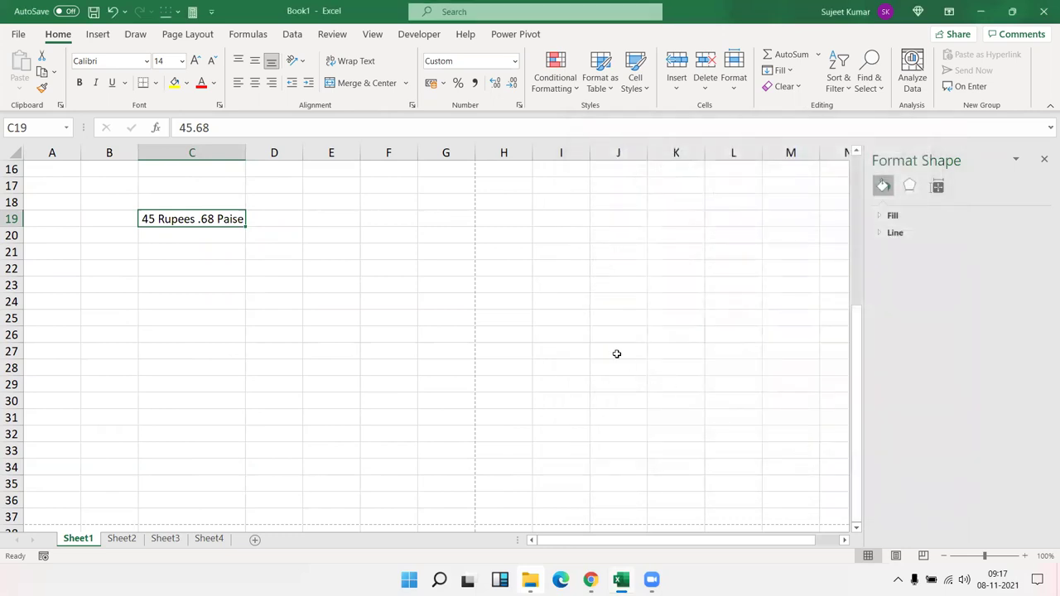
pyautogui.write('.')
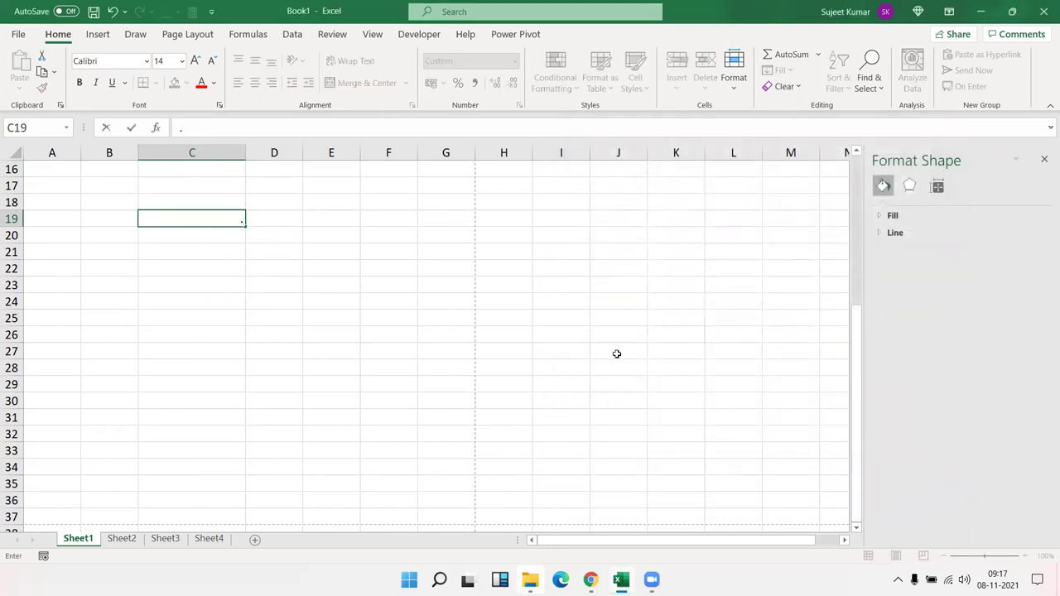
pyautogui.write('85')
pyautogui.press('Return')
pyautogui.press('Up')
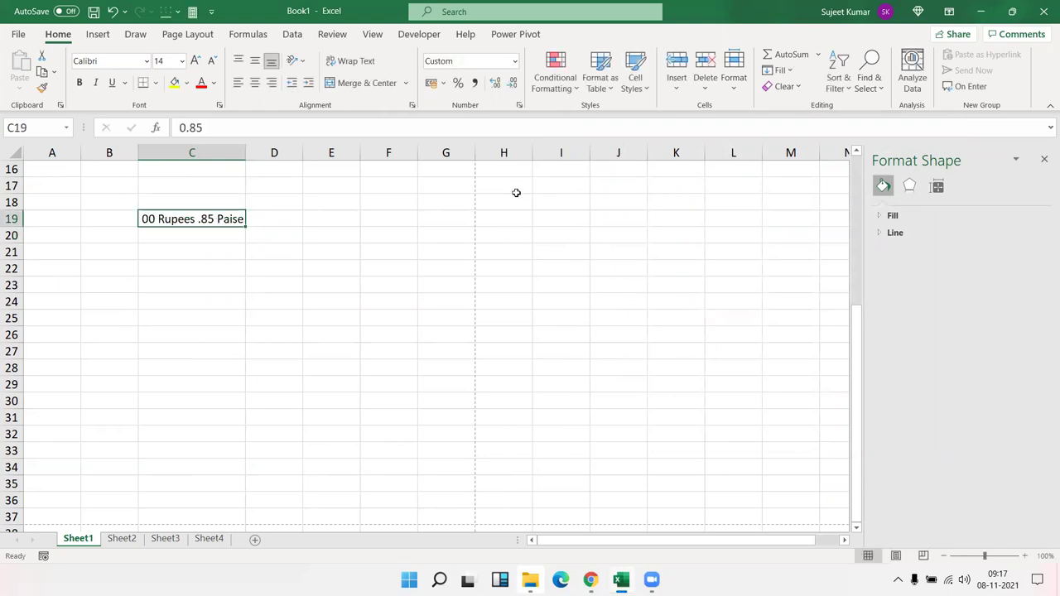
# Replace the 00 rupee digits with ## so C19 shows Rupees .85 Paise.
pyautogui.click(520, 105)
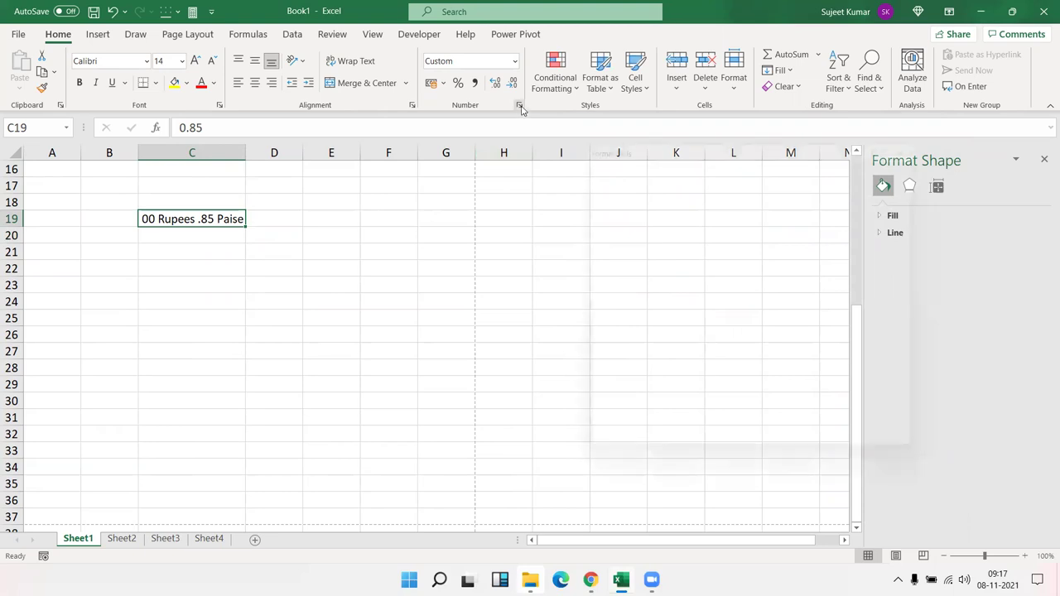
pyautogui.click(697, 235)
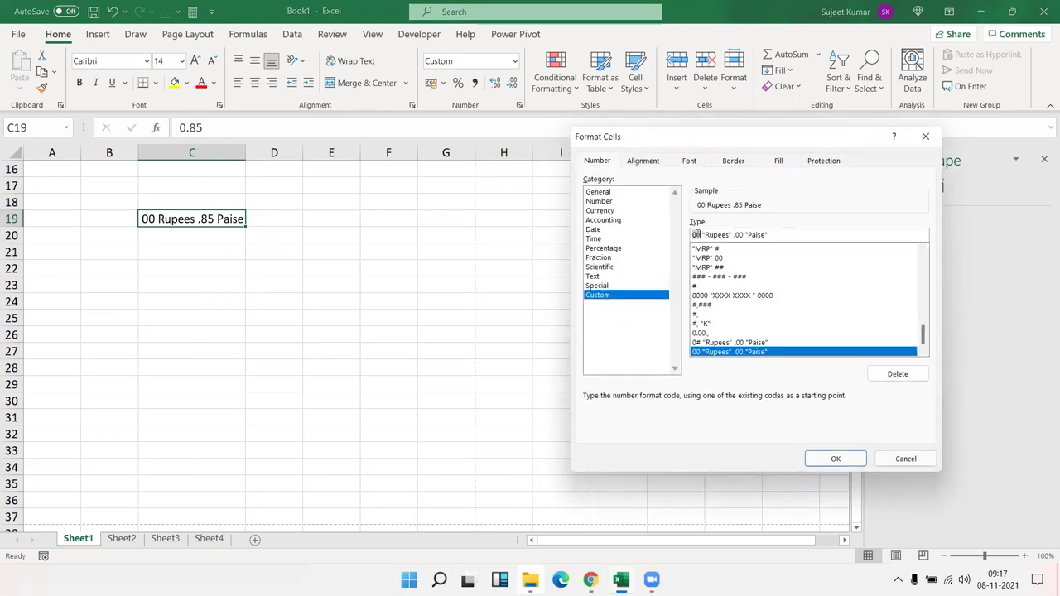
pyautogui.write('##')
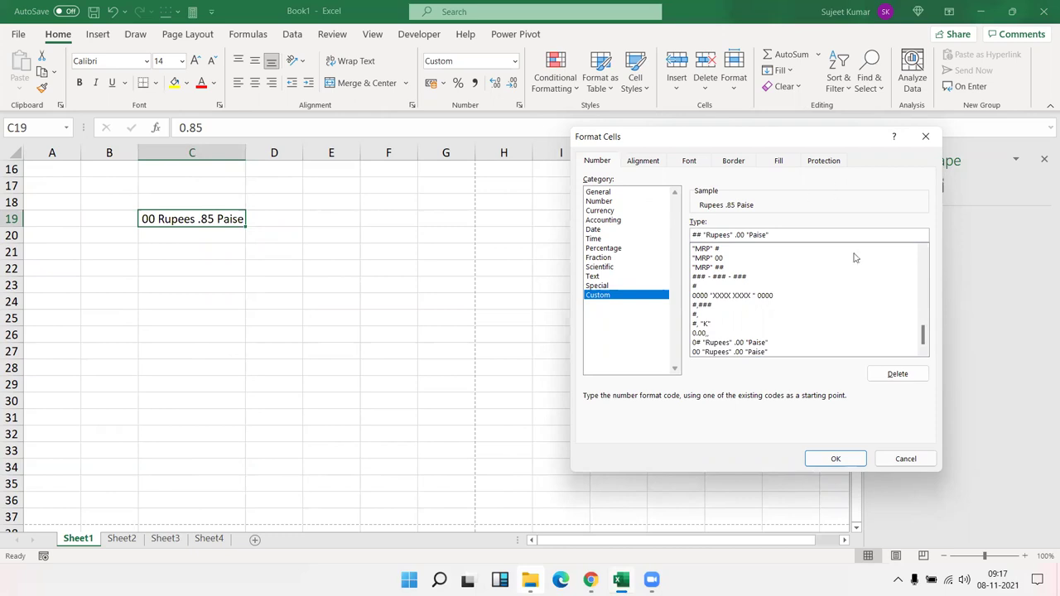
pyautogui.click(838, 461)
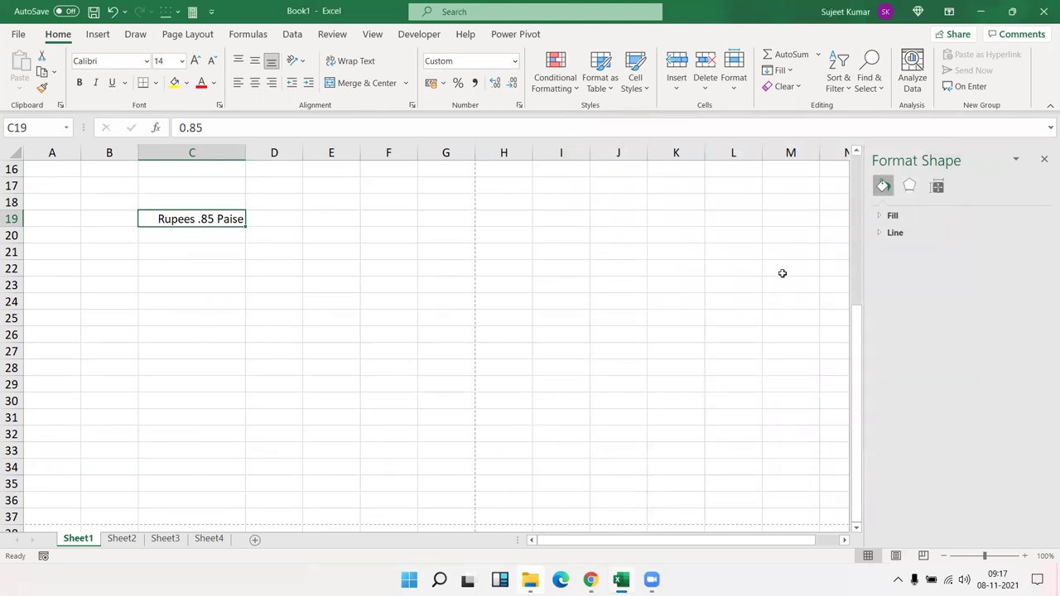
# Set C19's code to 0 "Rupees" .00 "Paise" and enter 5.30.
pyautogui.click(521, 105)
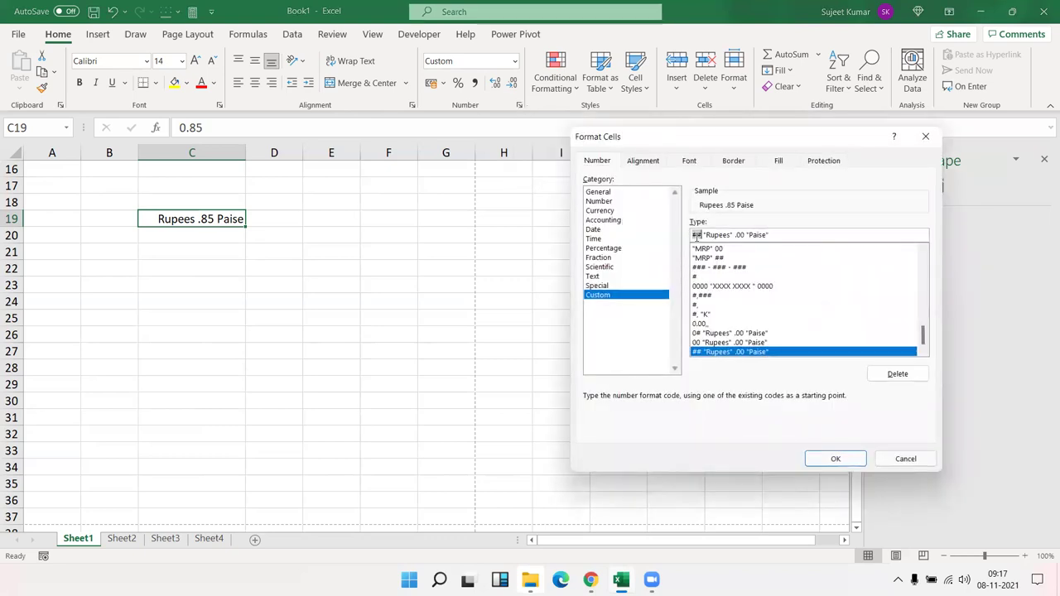
pyautogui.write('0')
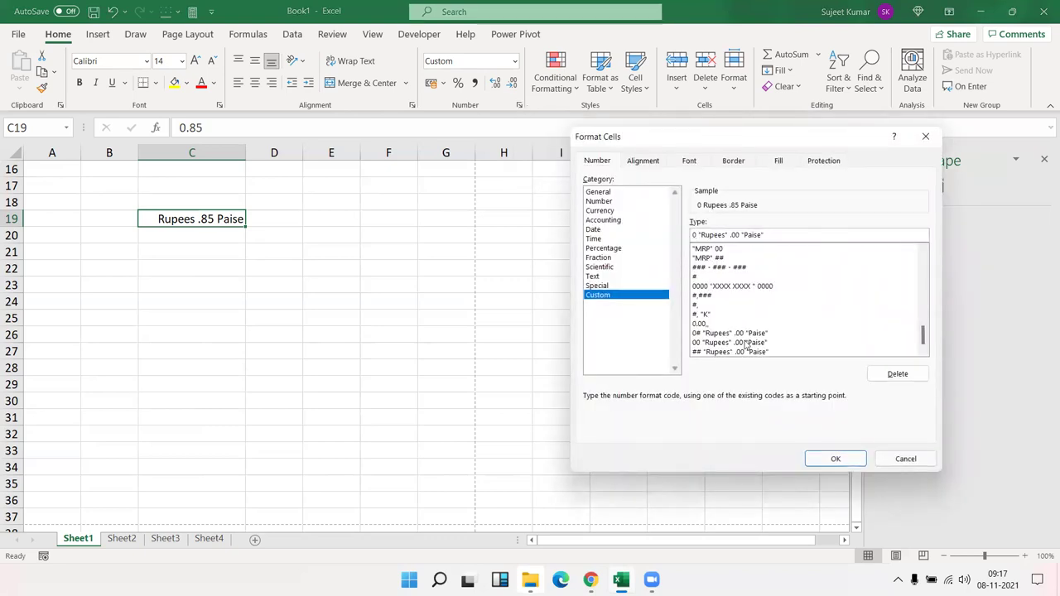
pyautogui.click(836, 460)
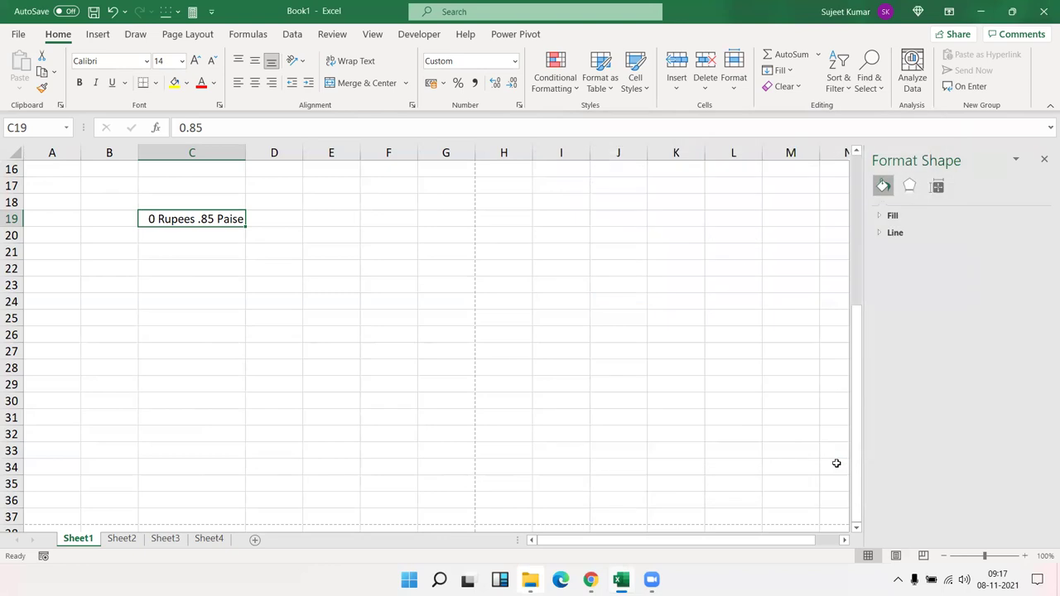
pyautogui.write('5.30')
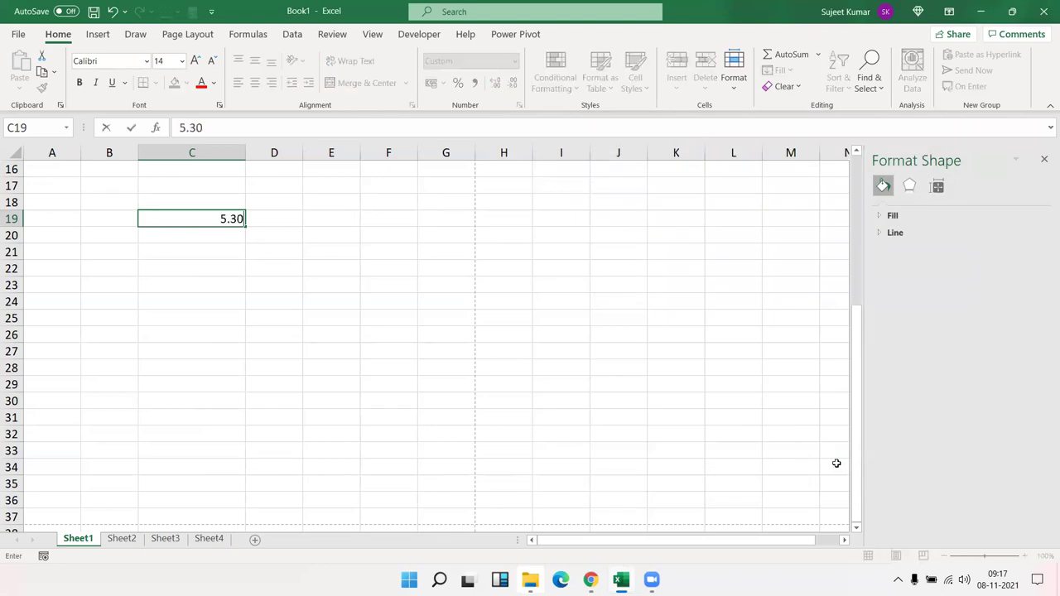
pyautogui.press('Return')
pyautogui.click(177, 217)
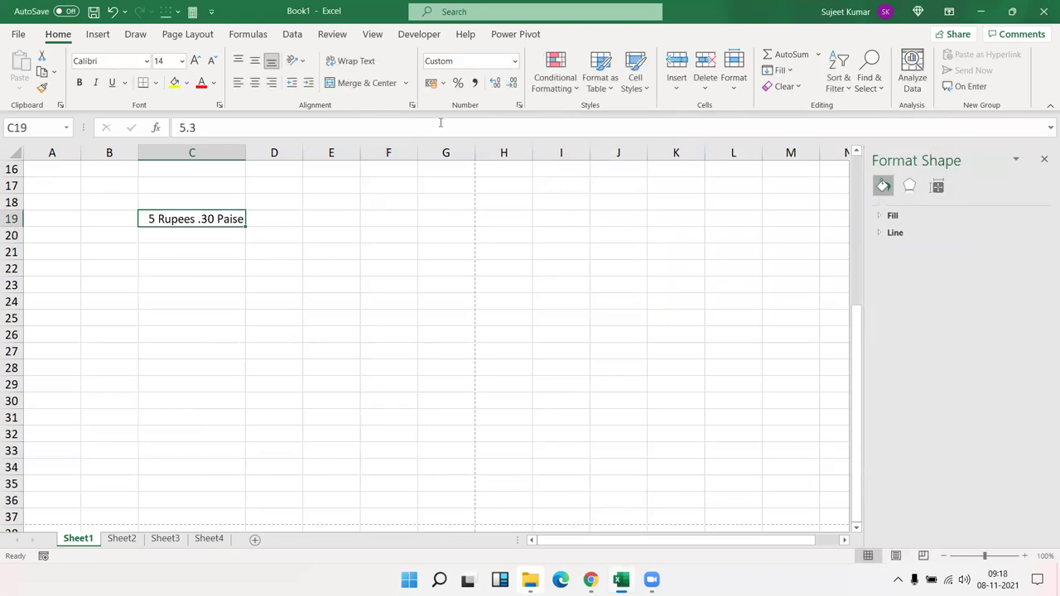
# Edit the rupee digits to 0# so C19 displays 05 Rupees .30 Paise.
pyautogui.click(520, 105)
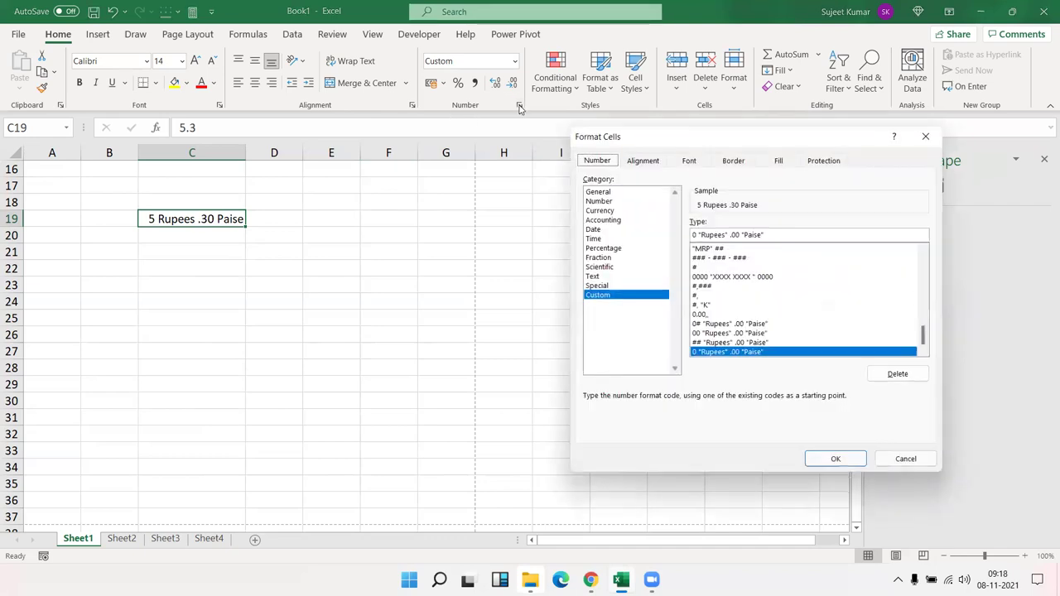
pyautogui.click(699, 235)
pyautogui.write('#')
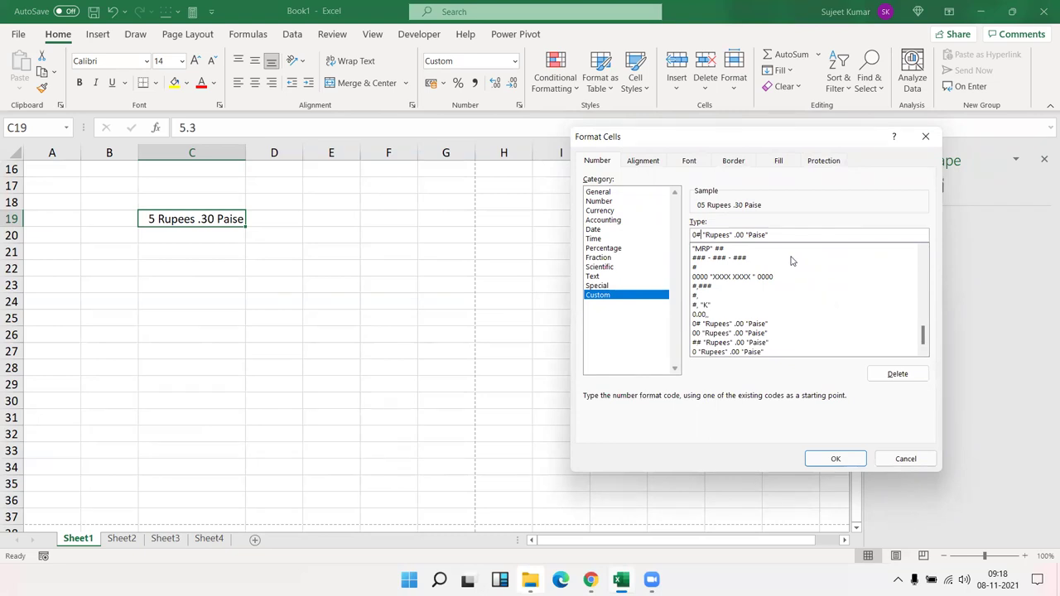
pyautogui.write('\\')
pyautogui.press('Return')
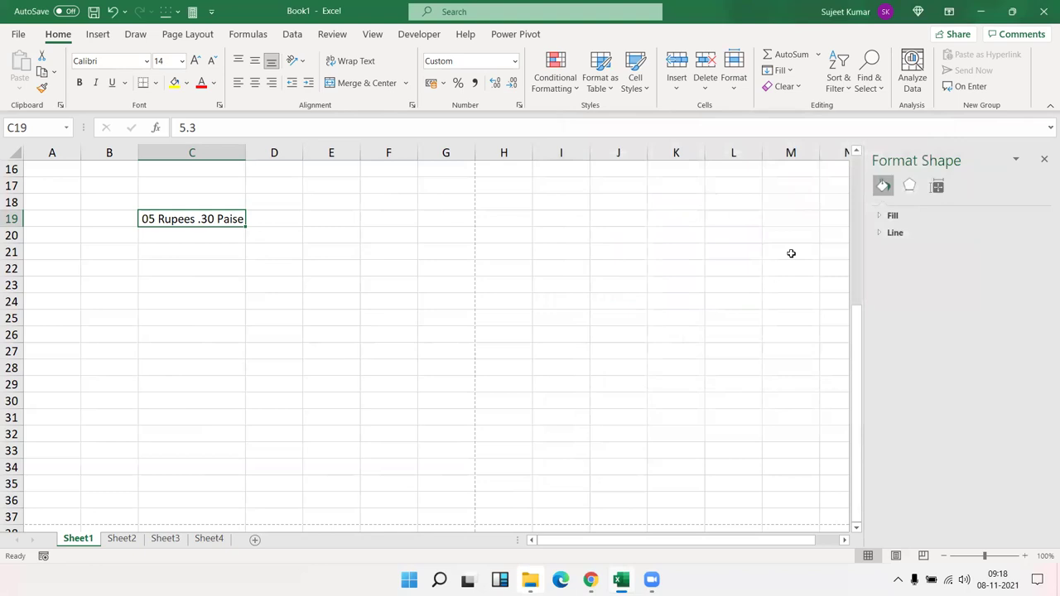
pyautogui.click(519, 105)
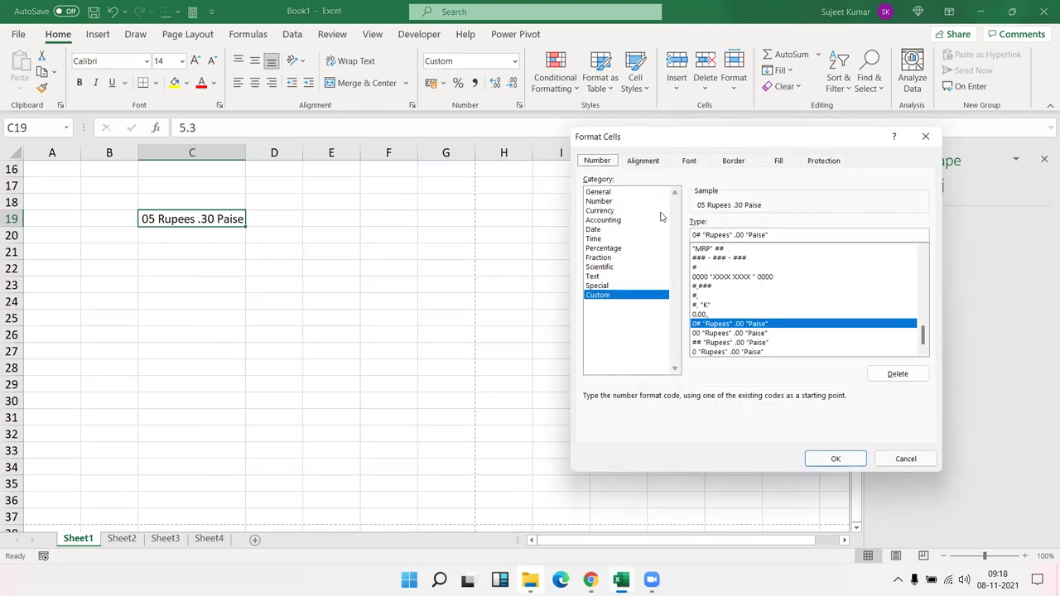
pyautogui.moveTo(734, 239); pyautogui.dragTo(744, 236)
# Close Format Cells and insert today's date 08-11-2021 into C27 with Ctrl+;.
pyautogui.press('Return')
pyautogui.click(158, 348)
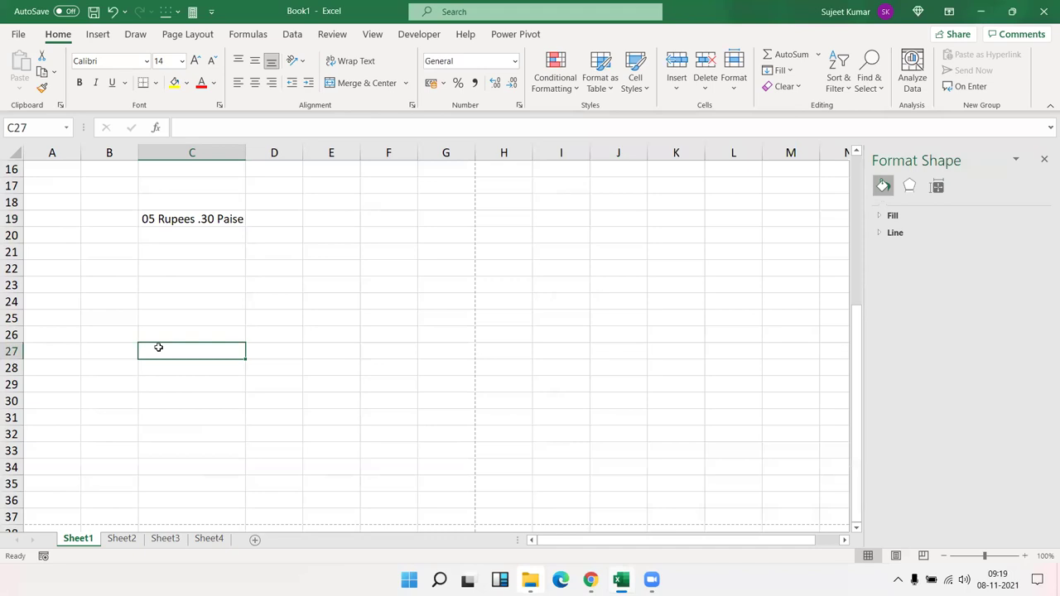
pyautogui.hotkey('ctrl', ';')
pyautogui.press('Return')
pyautogui.click(158, 347)
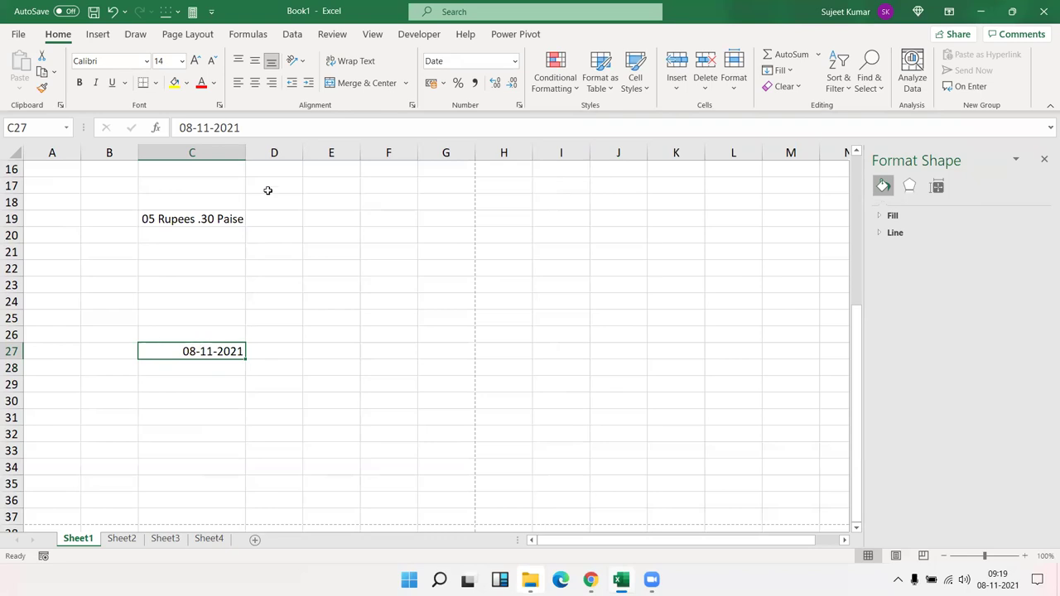
# Replace C27's dd-mm-yyyy code with dddd - dd mmmm yyy, previewing Monday - 08 November 2021.
pyautogui.click(519, 106)
pyautogui.click(606, 295)
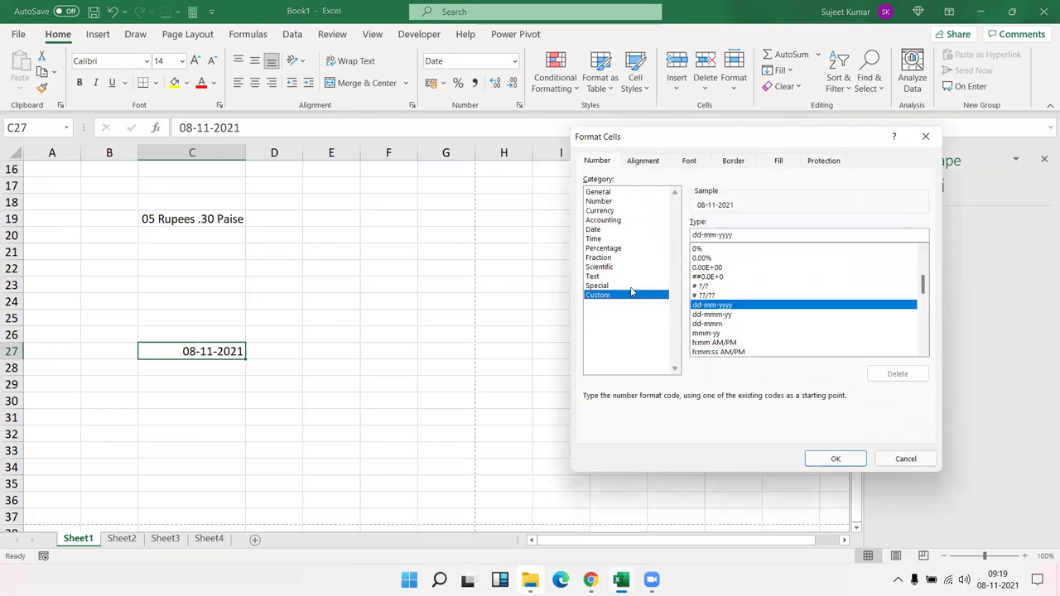
pyautogui.moveTo(734, 235); pyautogui.dragTo(640, 238)
pyautogui.write('d')
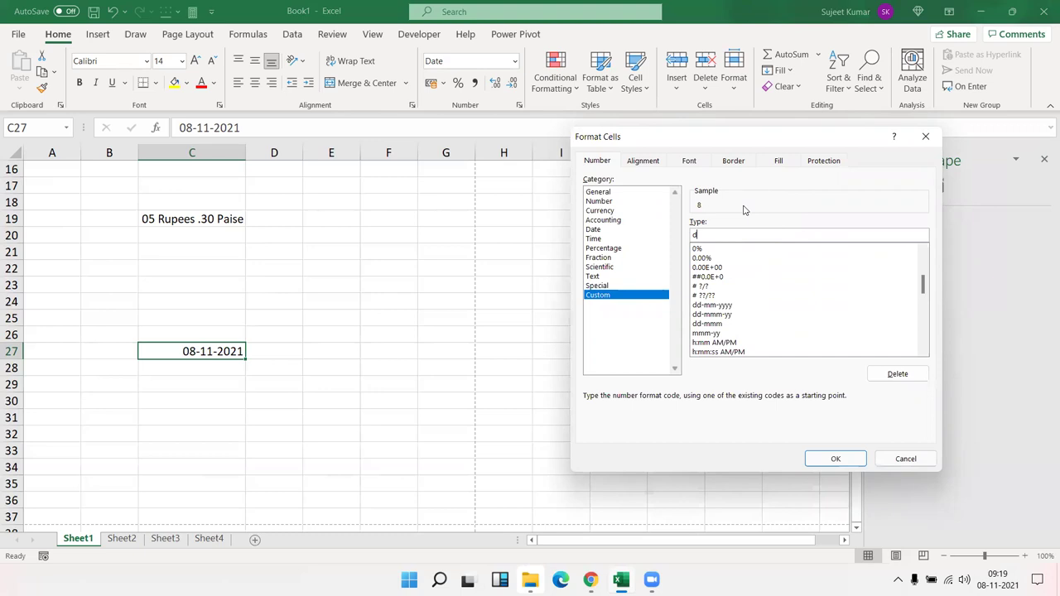
pyautogui.write('d')
pyautogui.write('d')
pyautogui.write('d')
pyautogui.write(' mmmm ')
pyautogui.write('yyy')
pyautogui.click(710, 234)
pyautogui.write('- ')
pyautogui.write('dd')
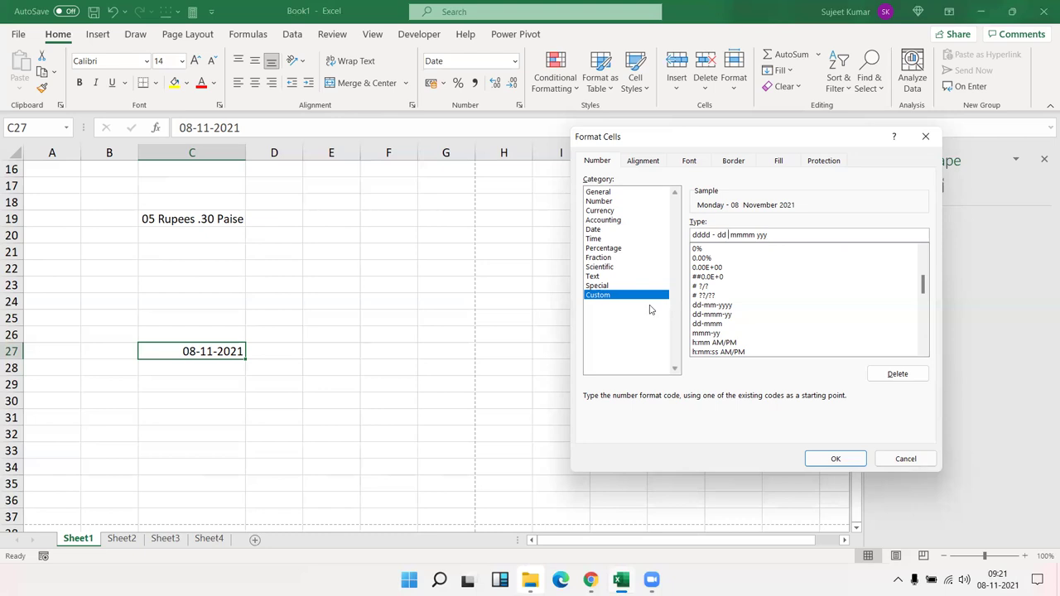
# Trim the extra space so C27 uses the format dddd - dd mmmm yyyy.
pyautogui.press('BackSpace')
pyautogui.click(836, 460)
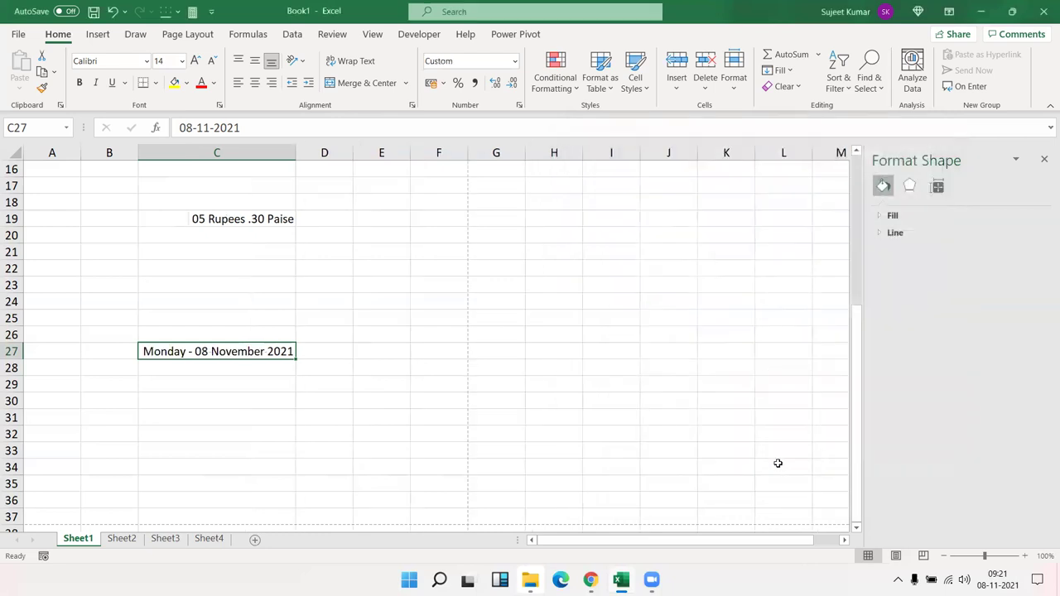
# Enter the time 10:20:45 in cell F27.
pyautogui.click(447, 348)
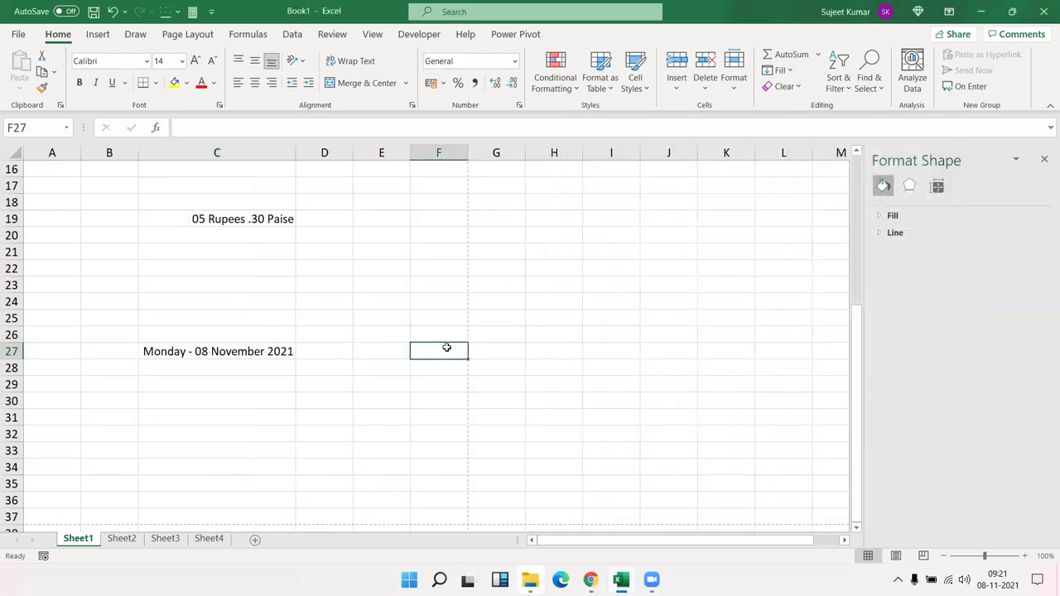
pyautogui.write('10:20:45')
pyautogui.press('Return')
# Give F27 the custom time format hh:mm:ss AM/PM.
pyautogui.click(446, 349)
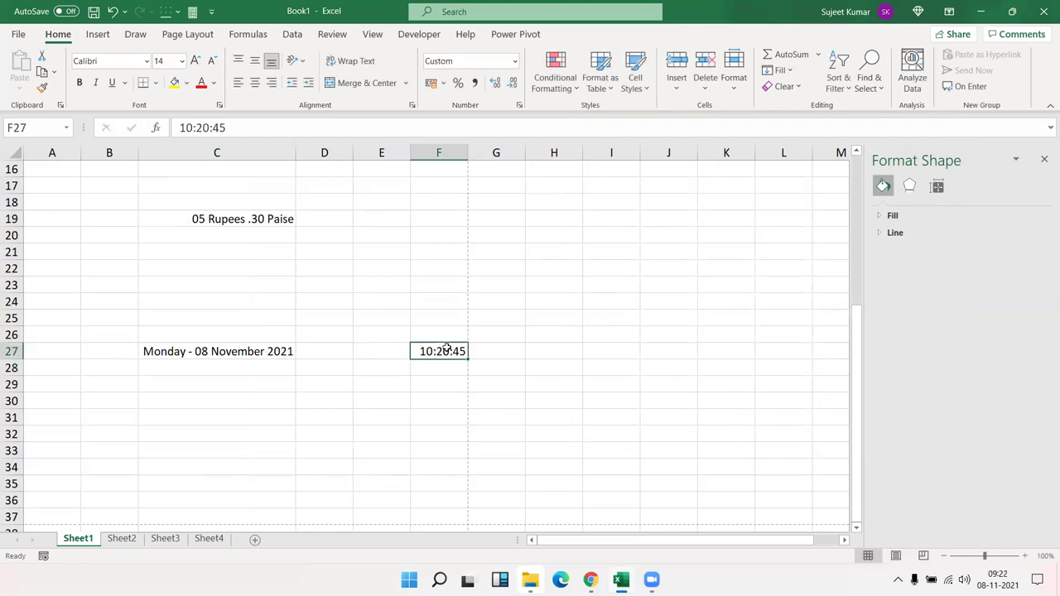
pyautogui.click(520, 105)
pyautogui.click(747, 235)
pyautogui.click(747, 236)
pyautogui.doubleClick(747, 235)
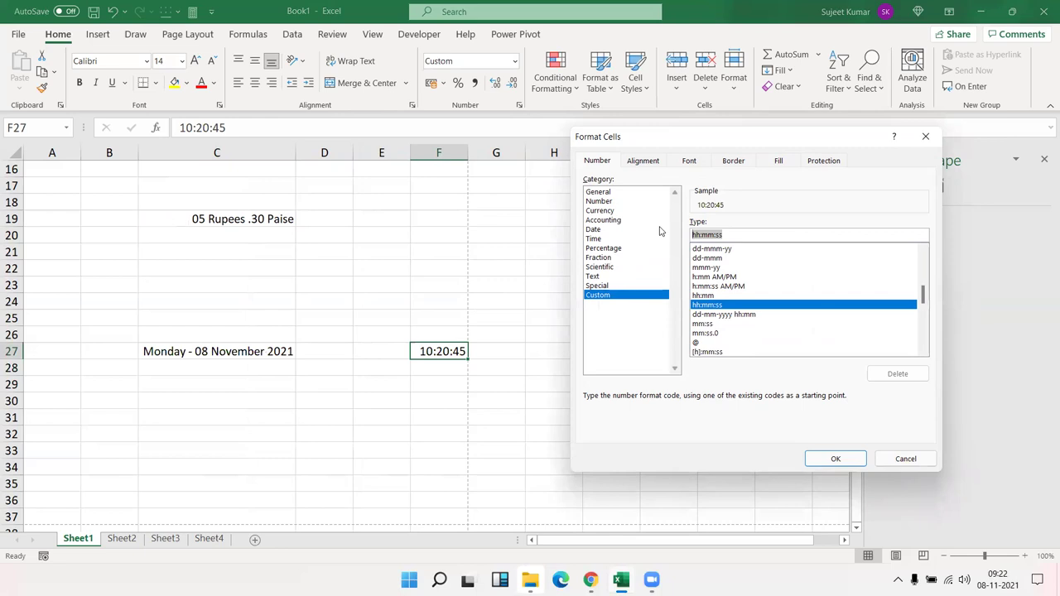
pyautogui.click(697, 235)
pyautogui.moveTo(731, 235); pyautogui.dragTo(663, 236)
pyautogui.click(743, 234)
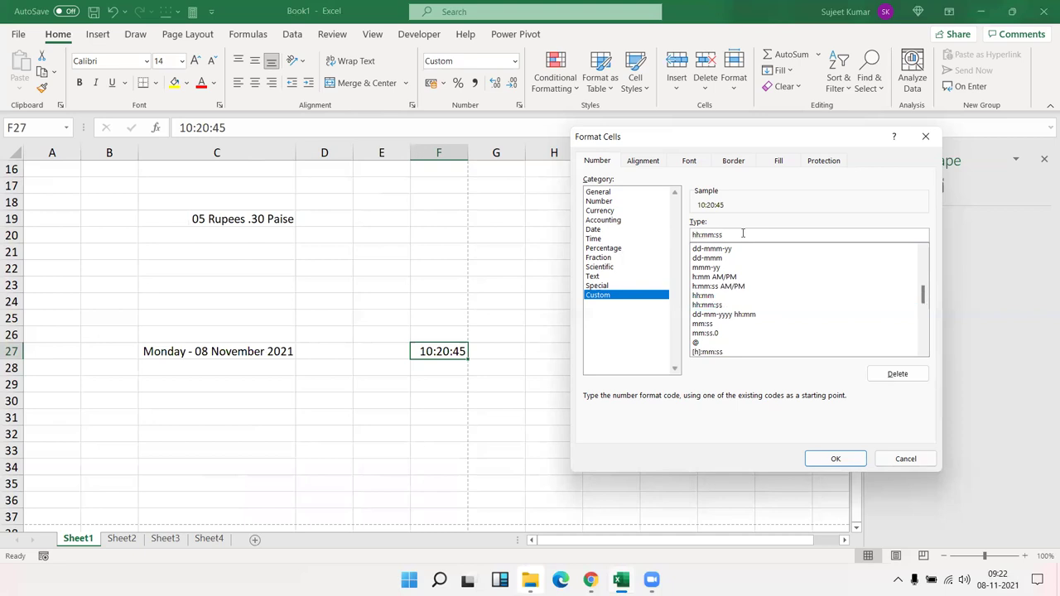
pyautogui.write('A')
pyautogui.write('M/PM')
pyautogui.click(845, 461)
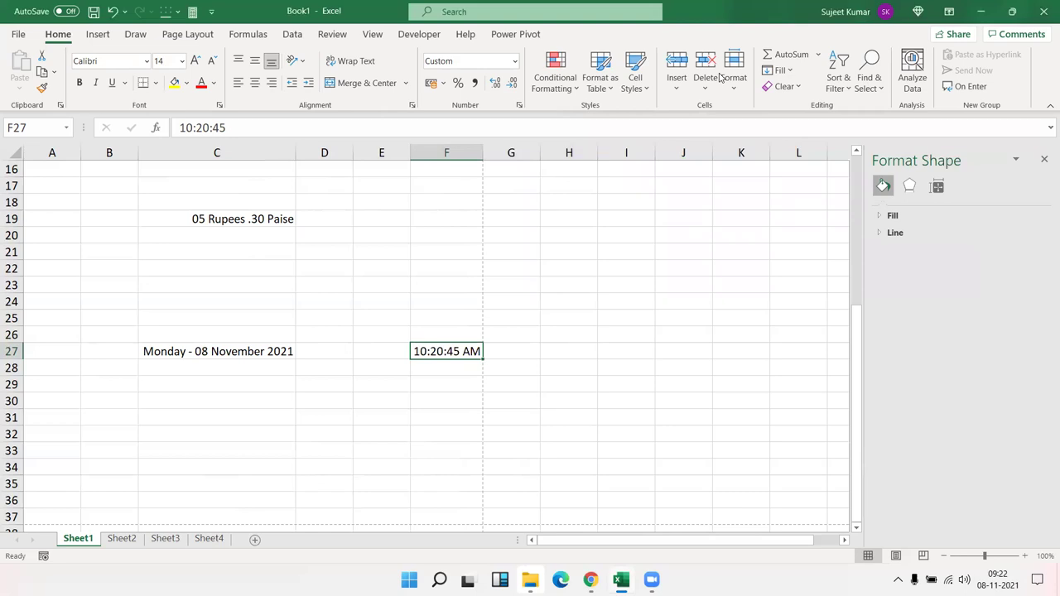
# Re-enter 10:20:45 in F27, close the Format Shape pane, and recheck its format.
pyautogui.press('BackSpace')
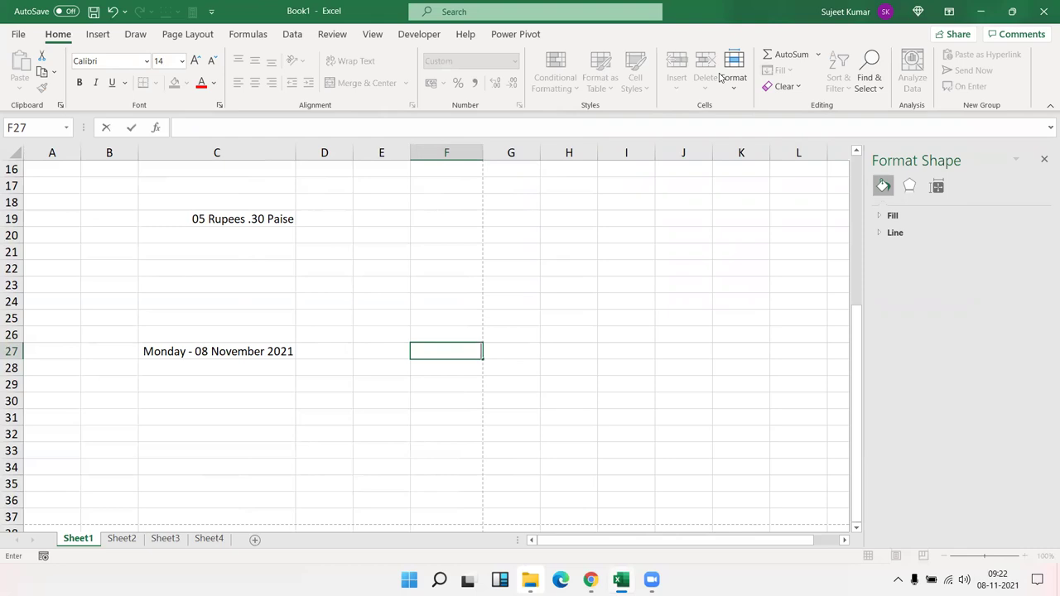
pyautogui.write('`10:20:45')
pyautogui.hotkey('ctrl', 'Return')
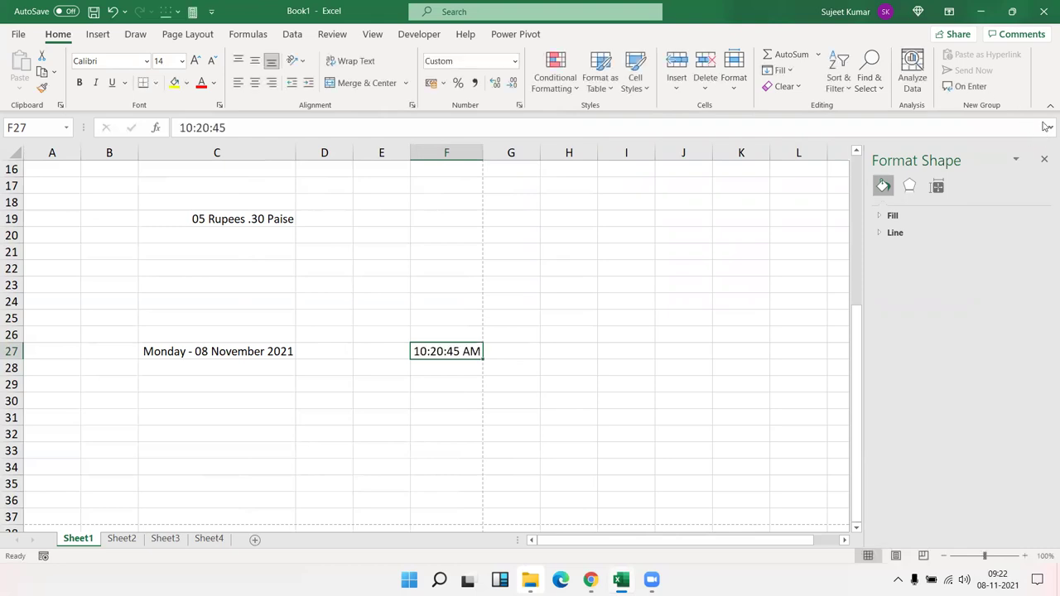
pyautogui.click(1045, 157)
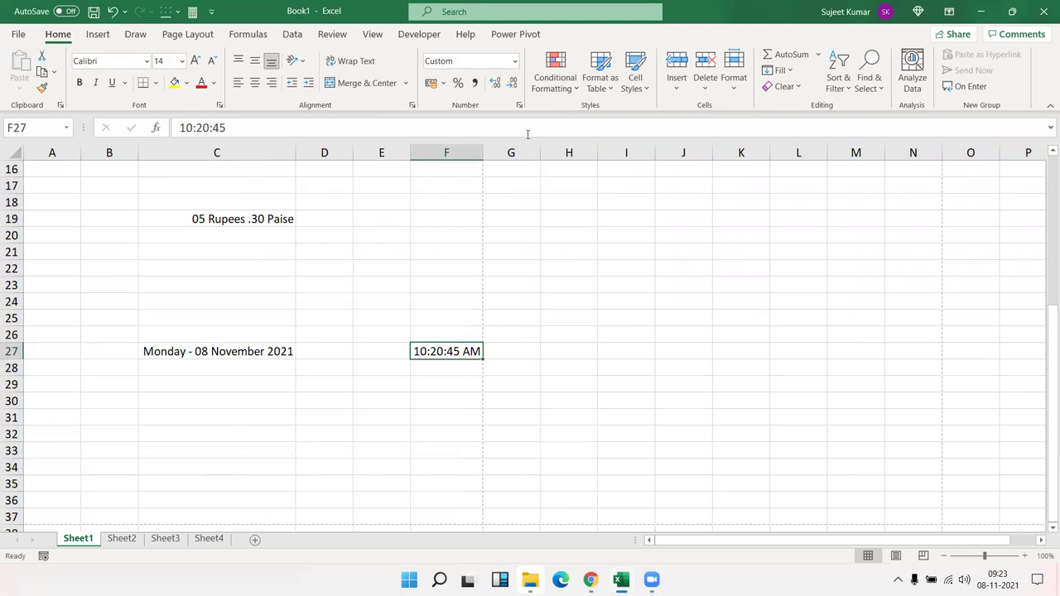
pyautogui.click(519, 106)
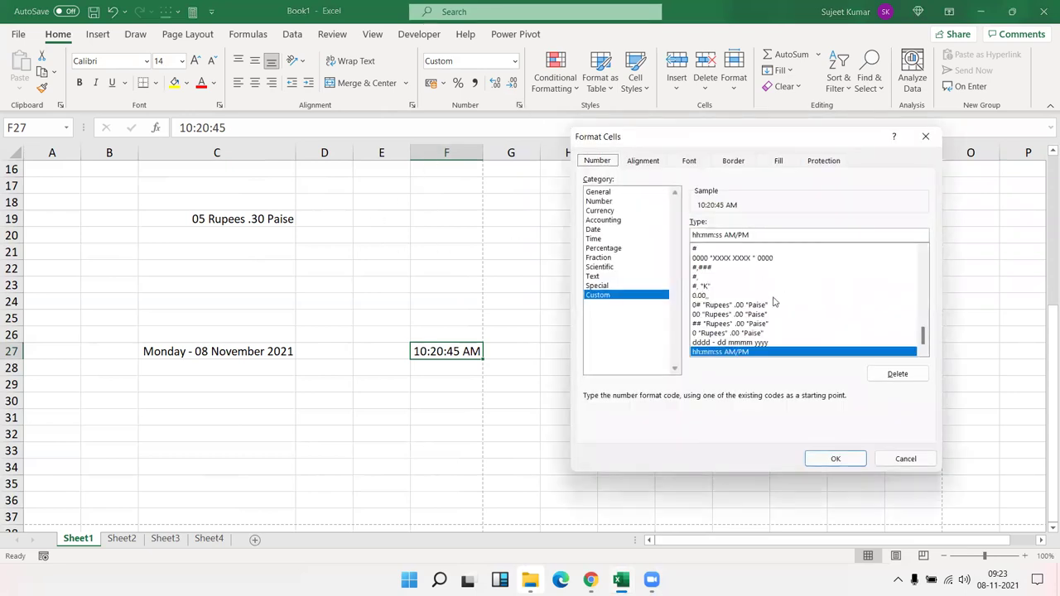
pyautogui.click(727, 235)
pyautogui.press('Return')
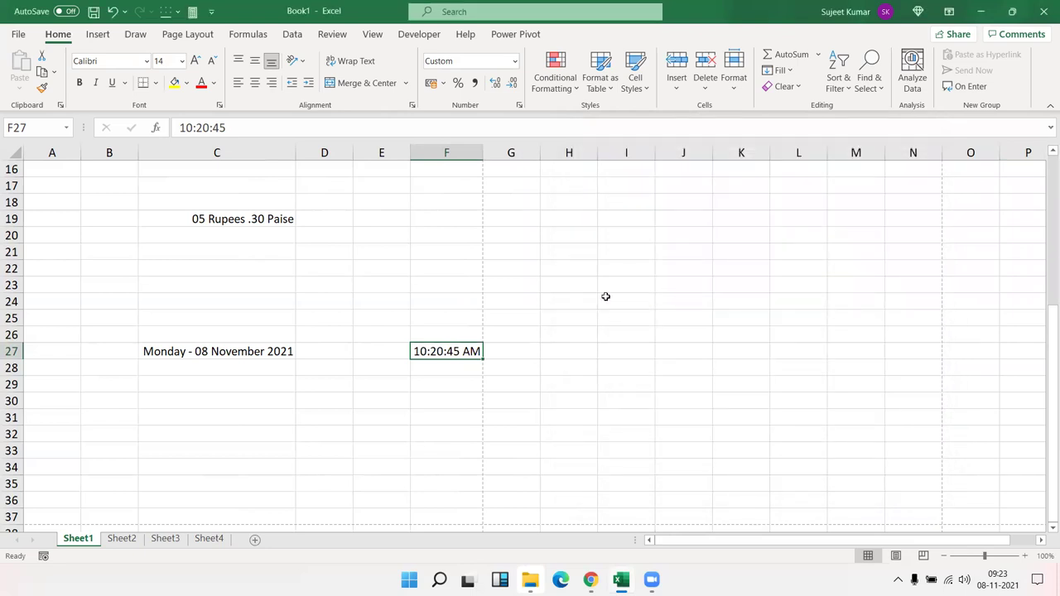
pyautogui.click(607, 296)
# Enter the duration 45:20 in I24 and bring up its Format Cells settings.
pyautogui.write('45:20')
pyautogui.press('Return')
pyautogui.click(626, 302)
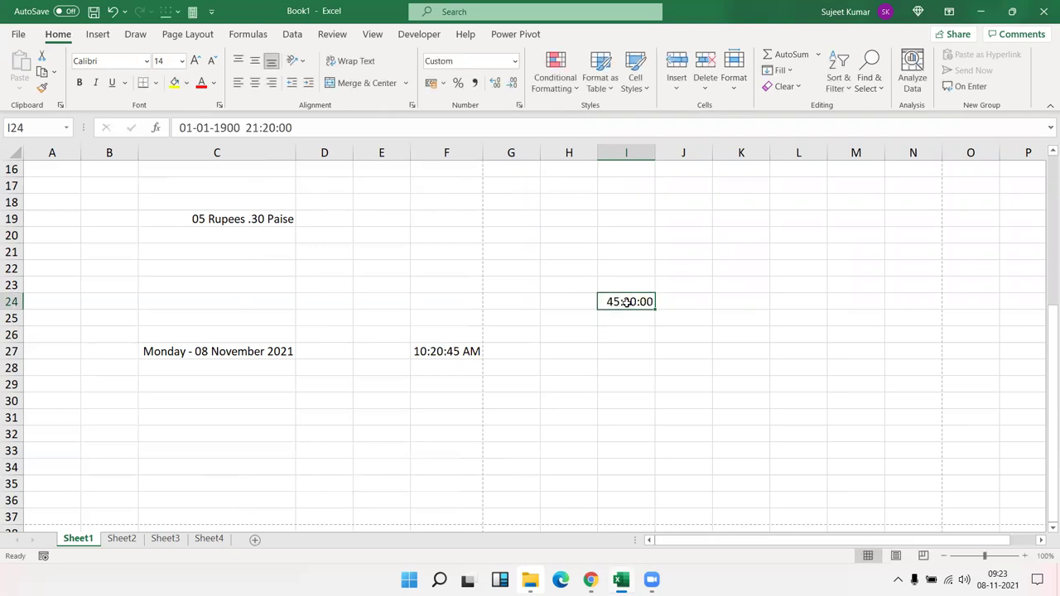
pyautogui.rightClick(626, 303)
pyautogui.click(696, 490)
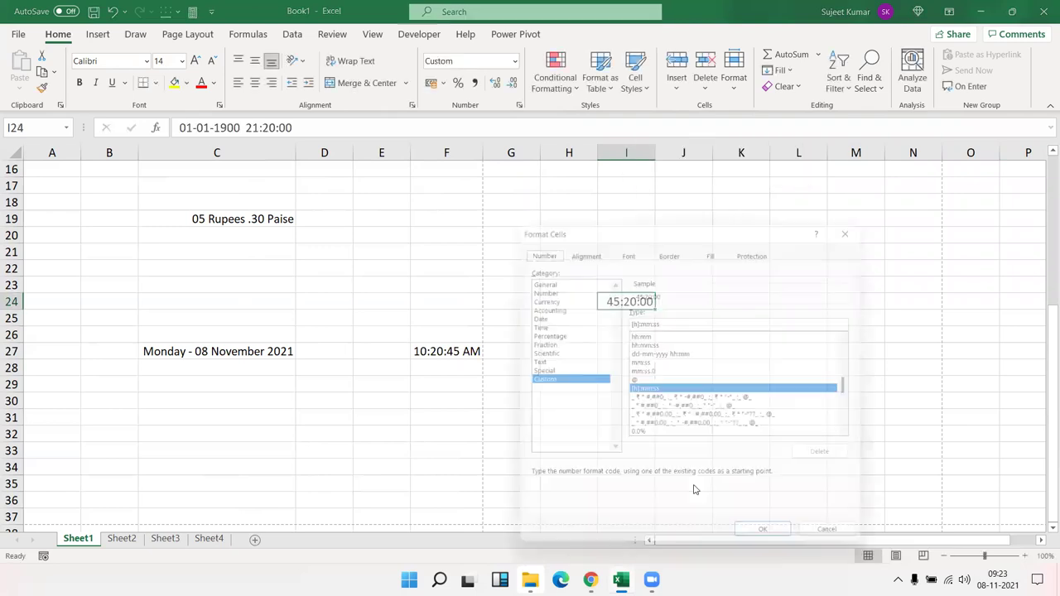
# Review the [h]:mm:ss code, then switch I24's custom format to [M] total minutes.
pyautogui.click(639, 321)
pyautogui.doubleClick(640, 321)
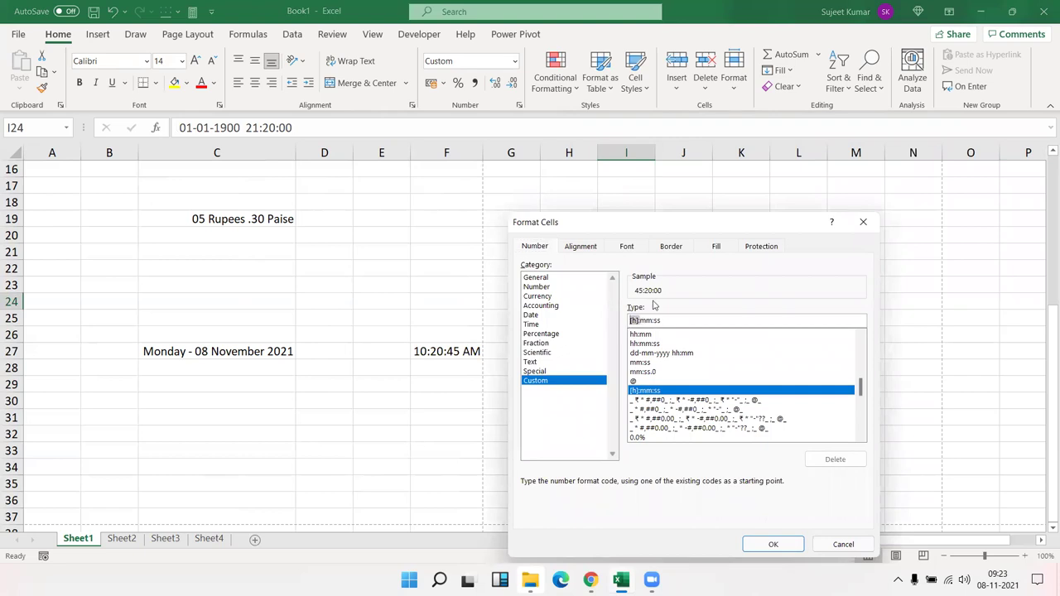
pyautogui.moveTo(694, 222)
pyautogui.mouseDown()
pyautogui.moveTo(856, 219)
pyautogui.moveTo(751, 156)
pyautogui.mouseUp()
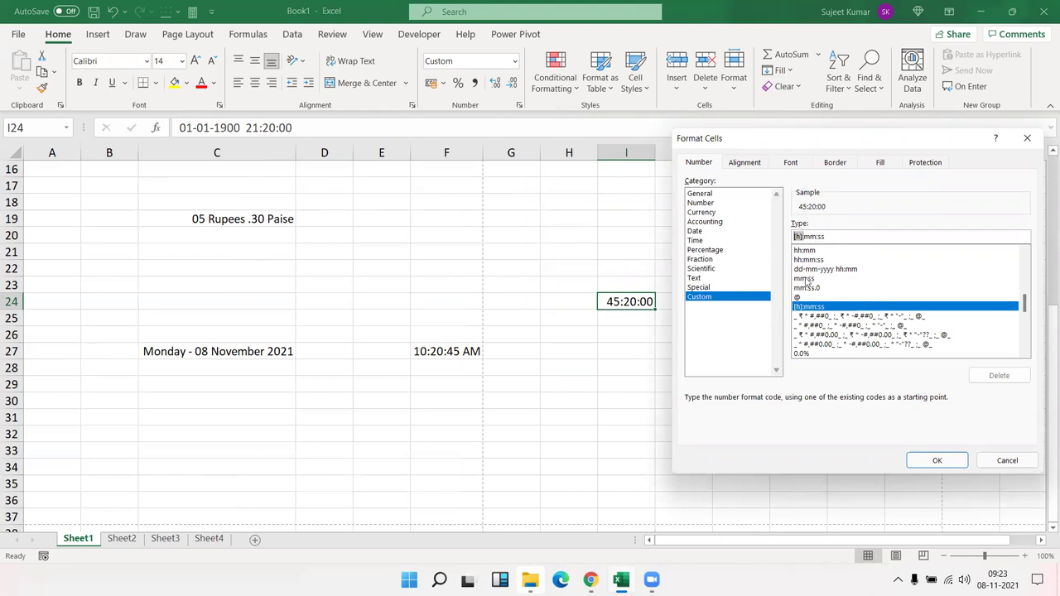
pyautogui.doubleClick(802, 237)
pyautogui.click(801, 236)
pyautogui.press('Delete')
pyautogui.press('Delete')
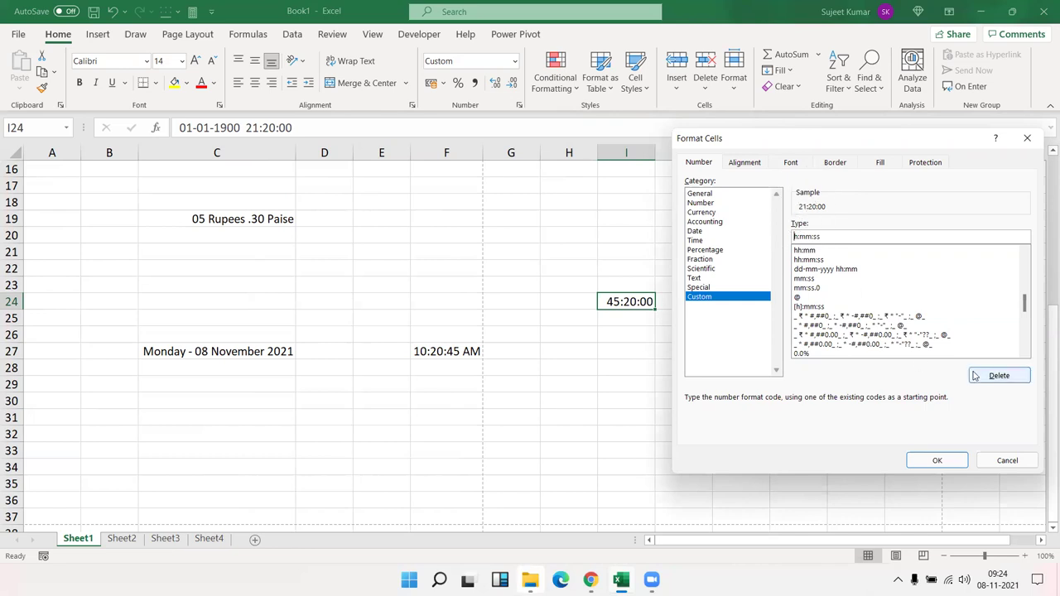
pyautogui.write('[h')
pyautogui.write(']')
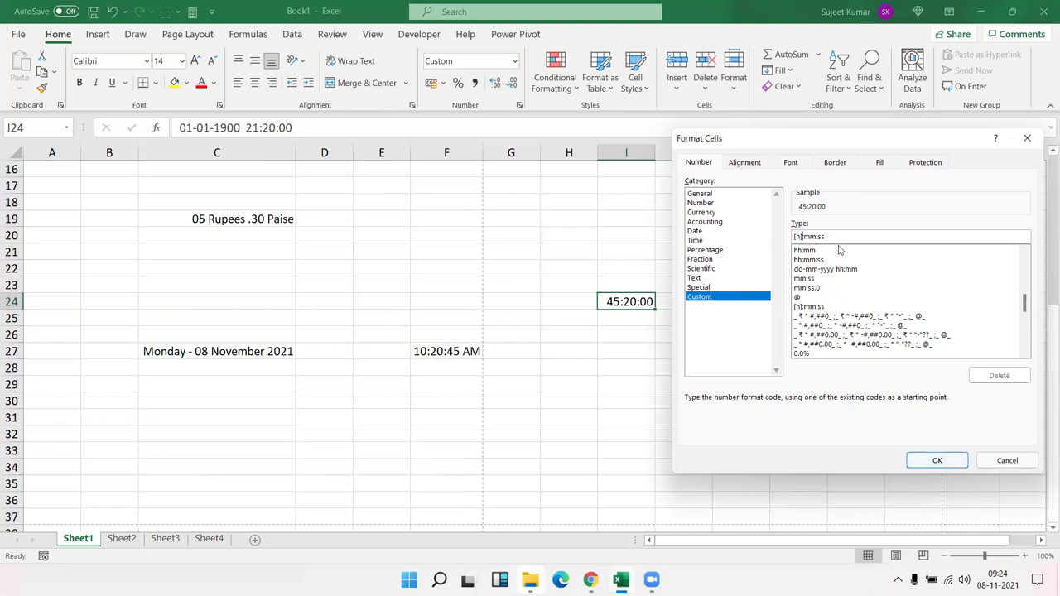
pyautogui.moveTo(828, 238); pyautogui.dragTo(782, 239)
pyautogui.write('[')
pyautogui.write('M]')
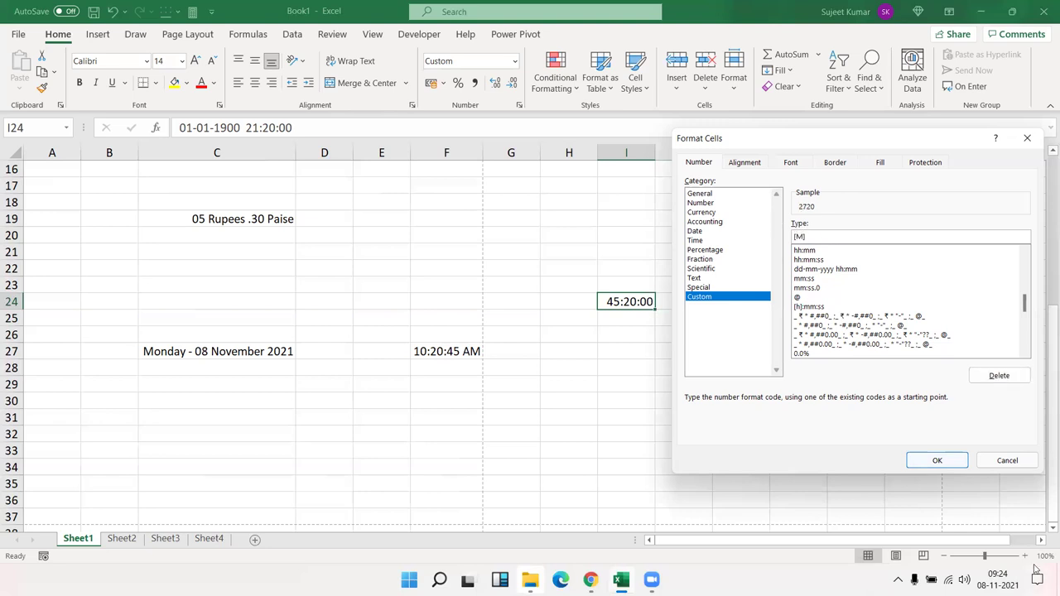
pyautogui.click(936, 462)
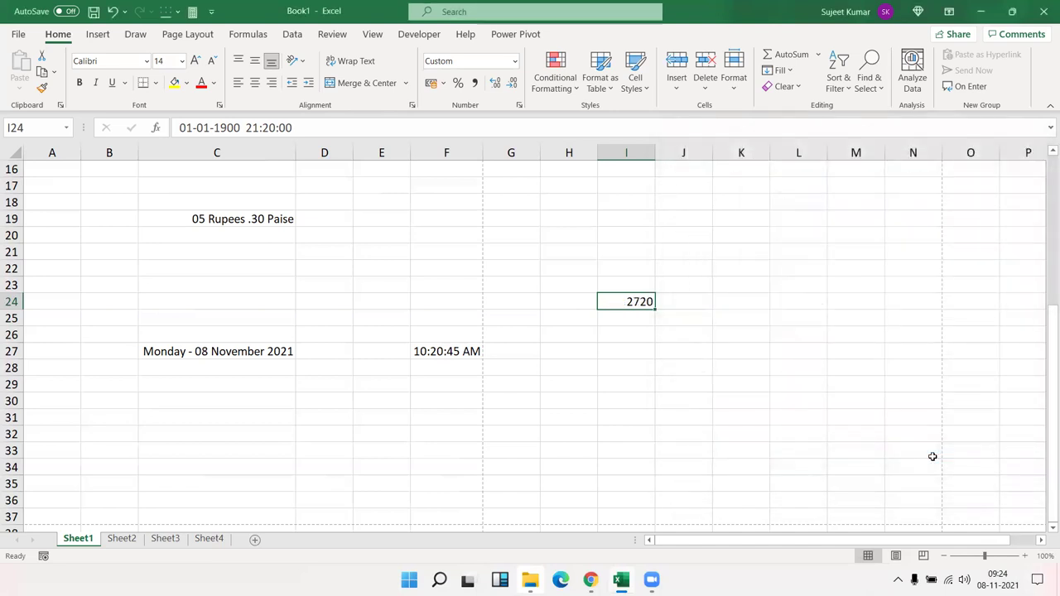
# Undo the [M] format on I24 and enter =TEXT(I24,"[m]") in J24.
pyautogui.hotkey('ctrl', 'z')
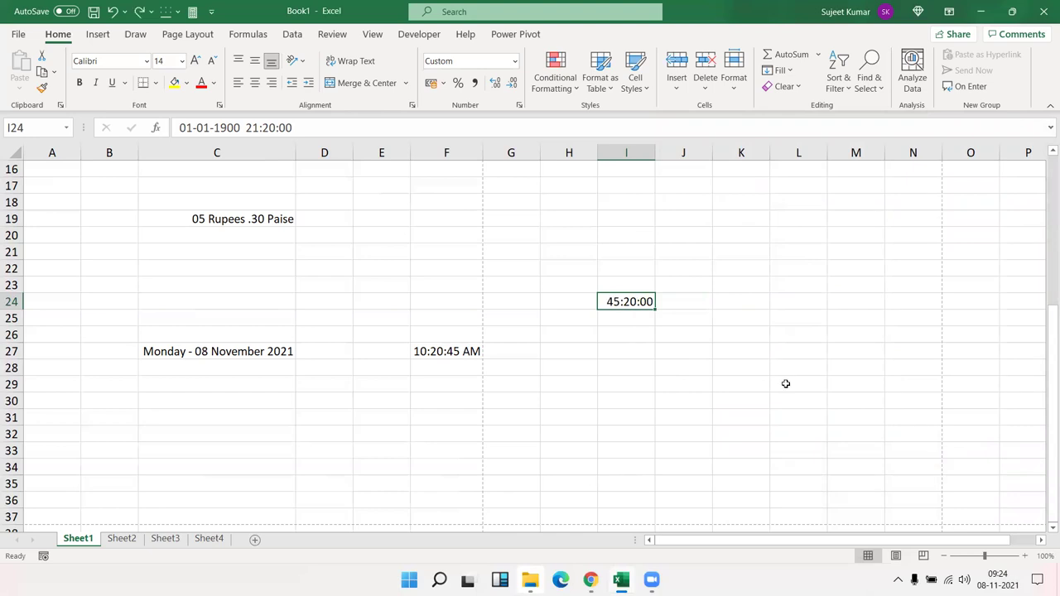
pyautogui.click(685, 302)
pyautogui.write('=')
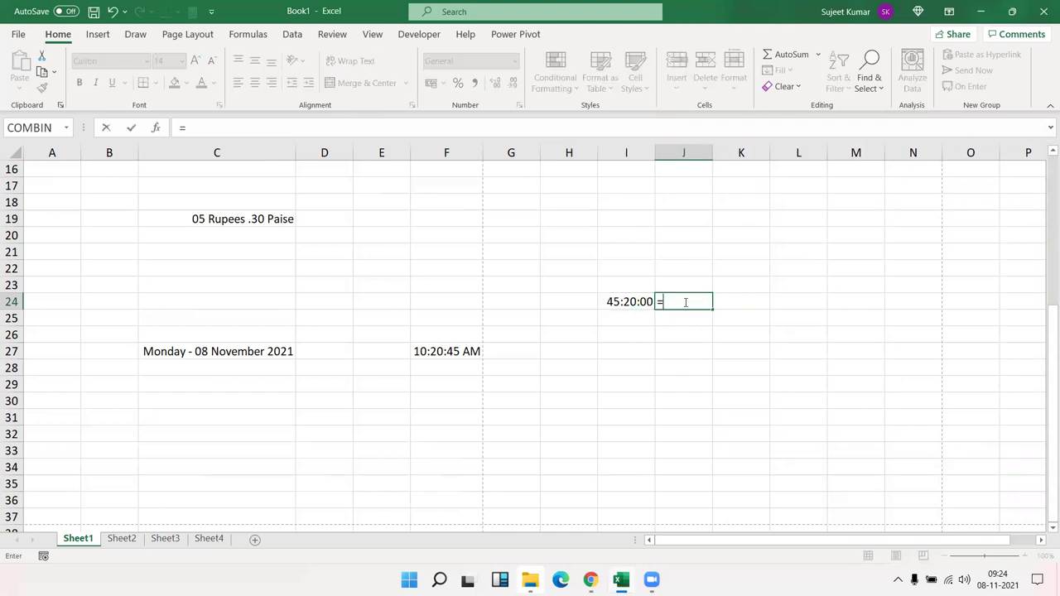
pyautogui.write('te')
pyautogui.press('Tab')
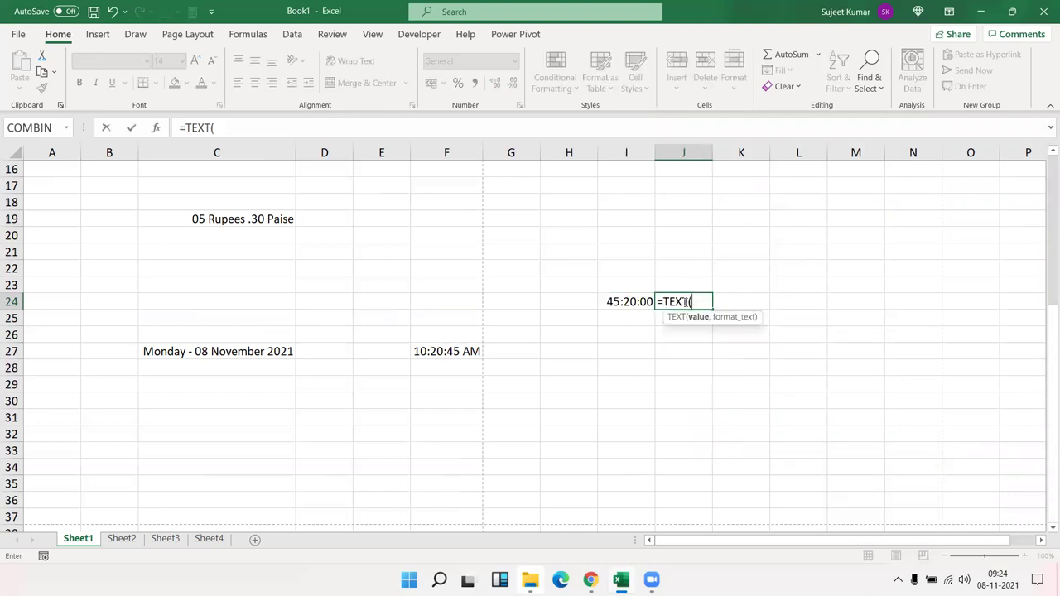
pyautogui.press('Left')
pyautogui.write(',"[m]"')
pyautogui.press('Return')
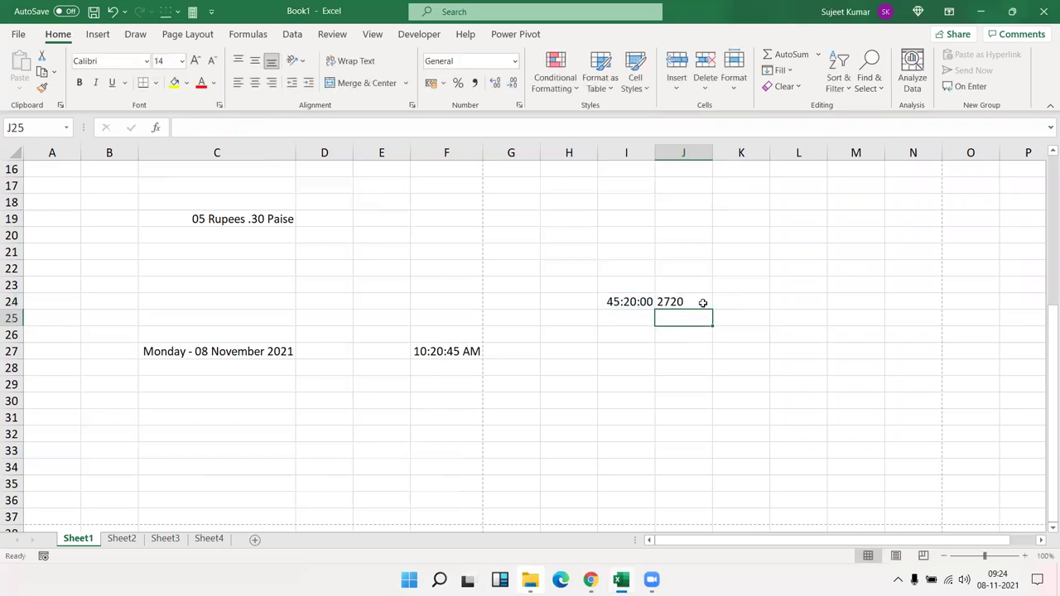
# Change the J24 formula to =TEXT(I24,"[h]") to show total hours.
pyautogui.click(703, 303)
pyautogui.doubleClick(703, 303)
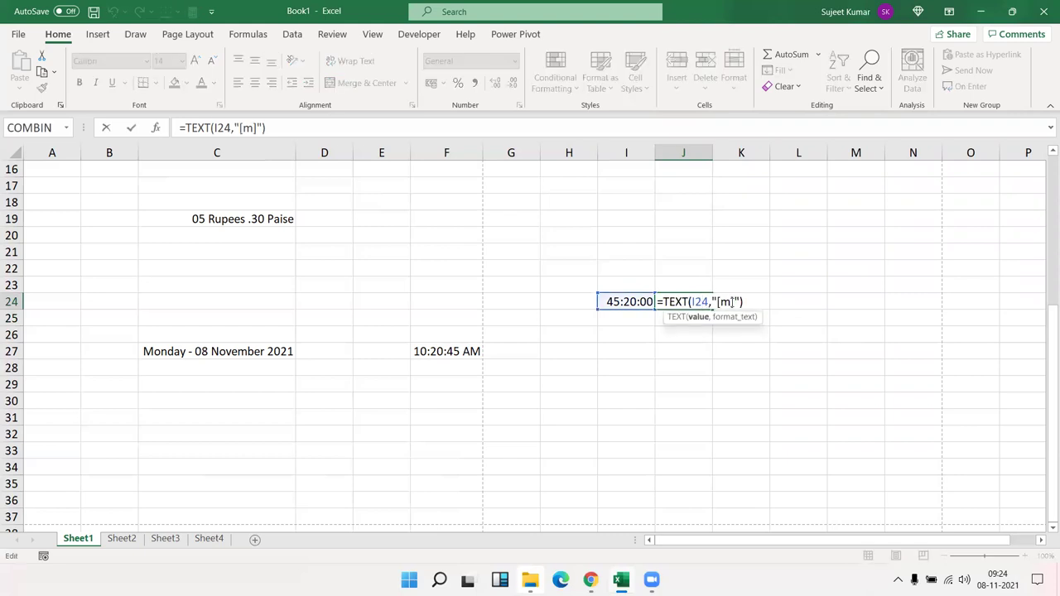
pyautogui.press('BackSpace')
pyautogui.write('h')
pyautogui.press('Return')
pyautogui.press('Return')
# Change the J24 formula to =TEXT(I24,"[s]"), returning 163200 seconds.
pyautogui.press('Up')
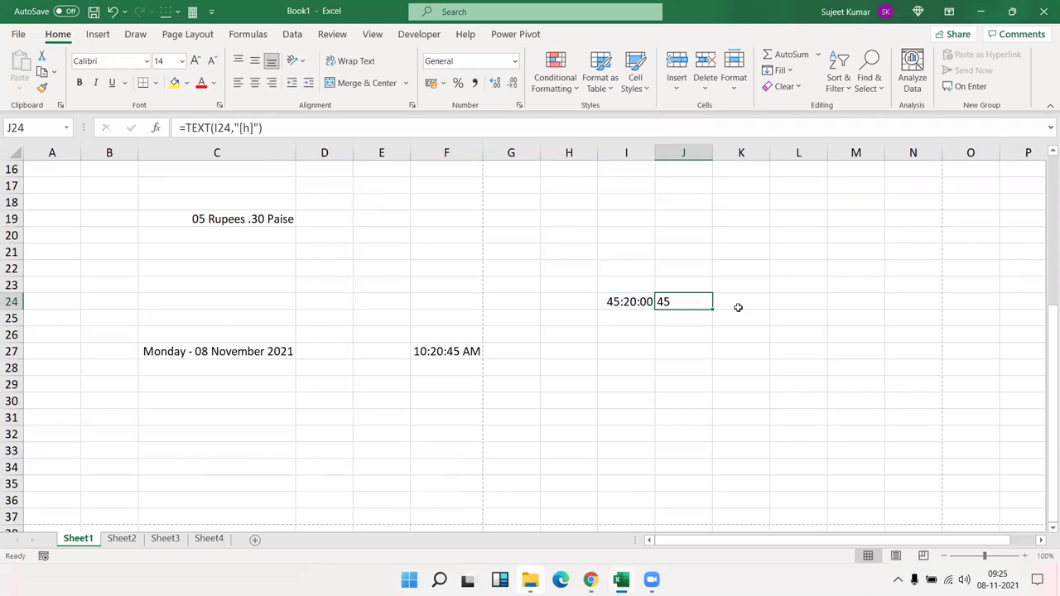
pyautogui.doubleClick(666, 300)
pyautogui.doubleClick(724, 303)
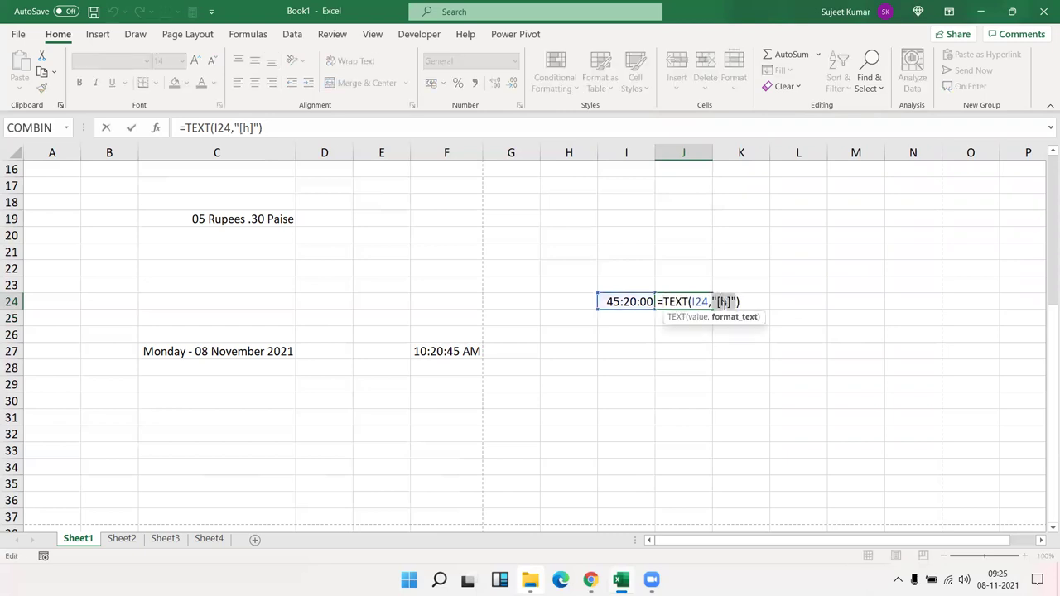
pyautogui.click(724, 302)
pyautogui.press('Delete')
pyautogui.write('s')
pyautogui.hotkey('ctrl', 'Return')
pyautogui.press('Return')
pyautogui.press('Up')
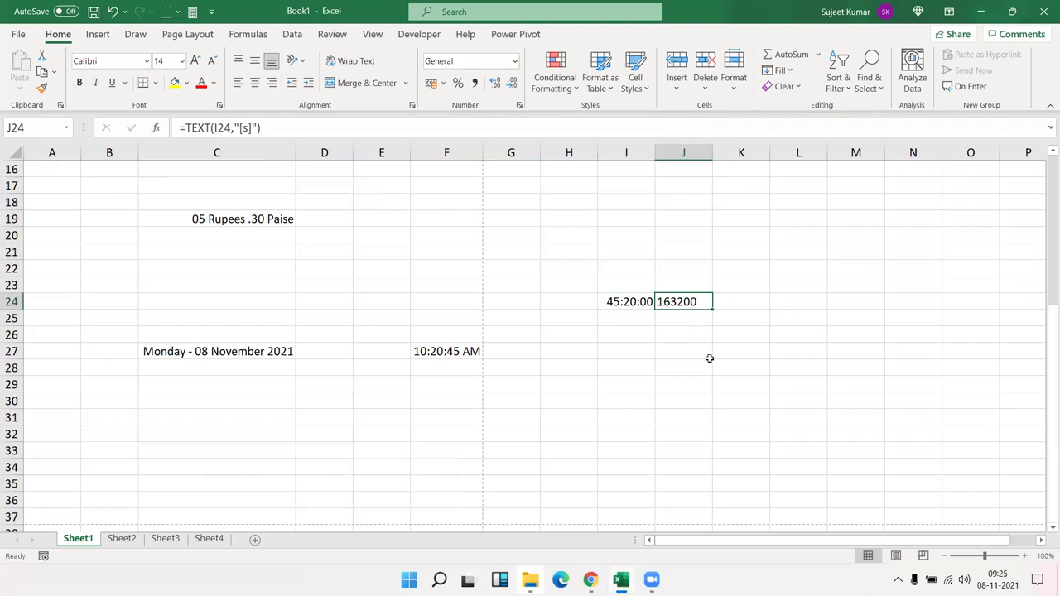
# Search Gmail for 'cust', open the Custom Format email, and follow its support.microsoft.com link.
pyautogui.click(591, 580)
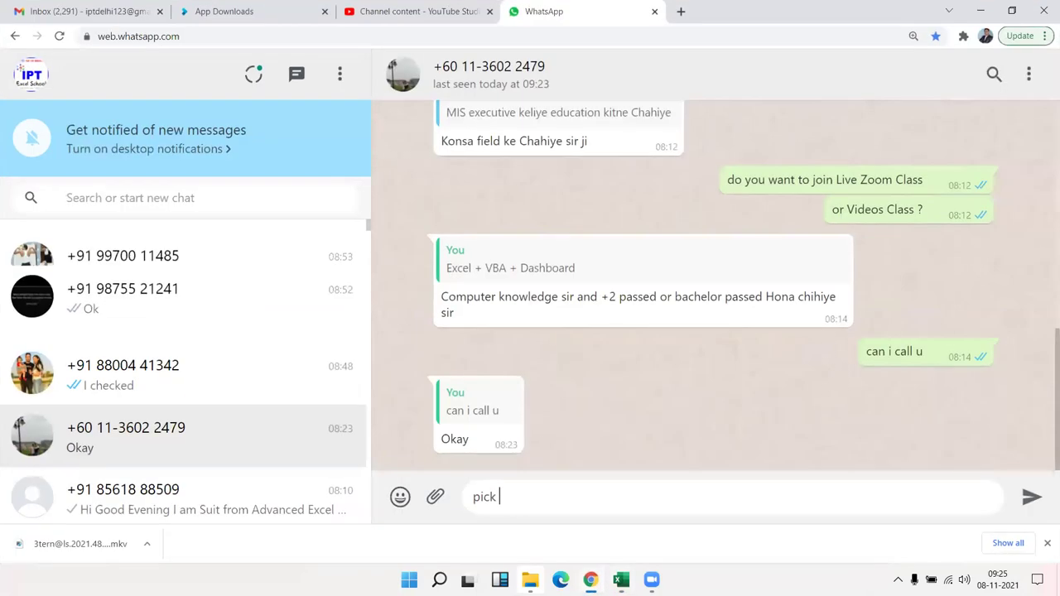
pyautogui.click(91, 14)
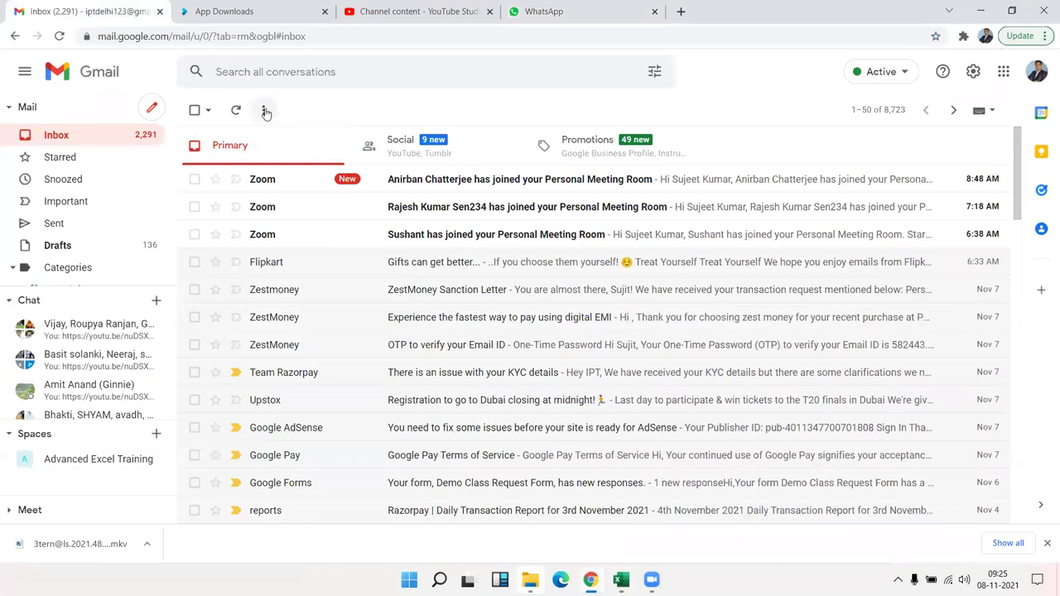
pyautogui.click(269, 71)
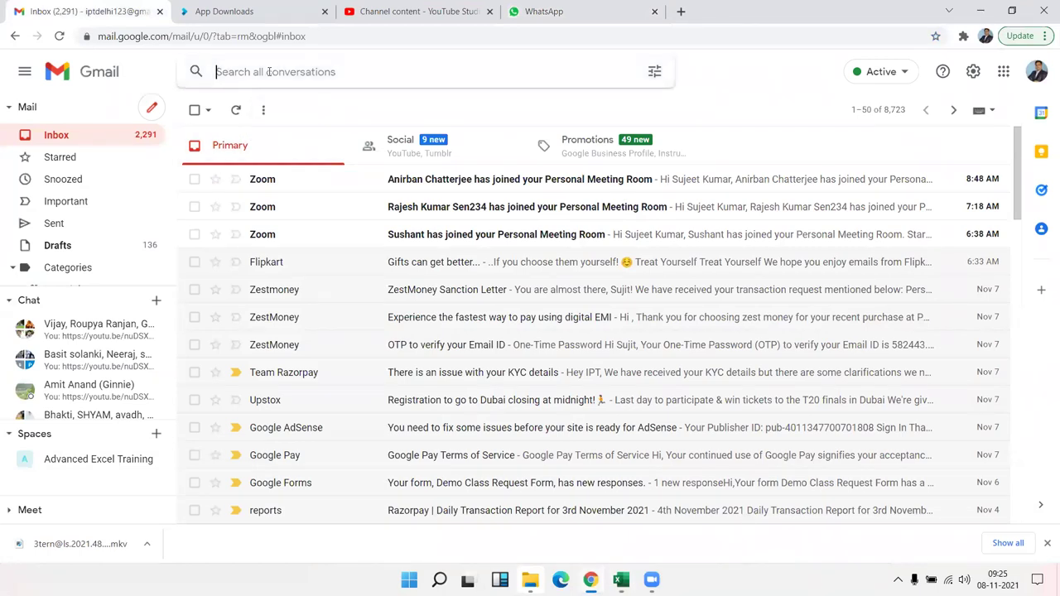
pyautogui.write('cust')
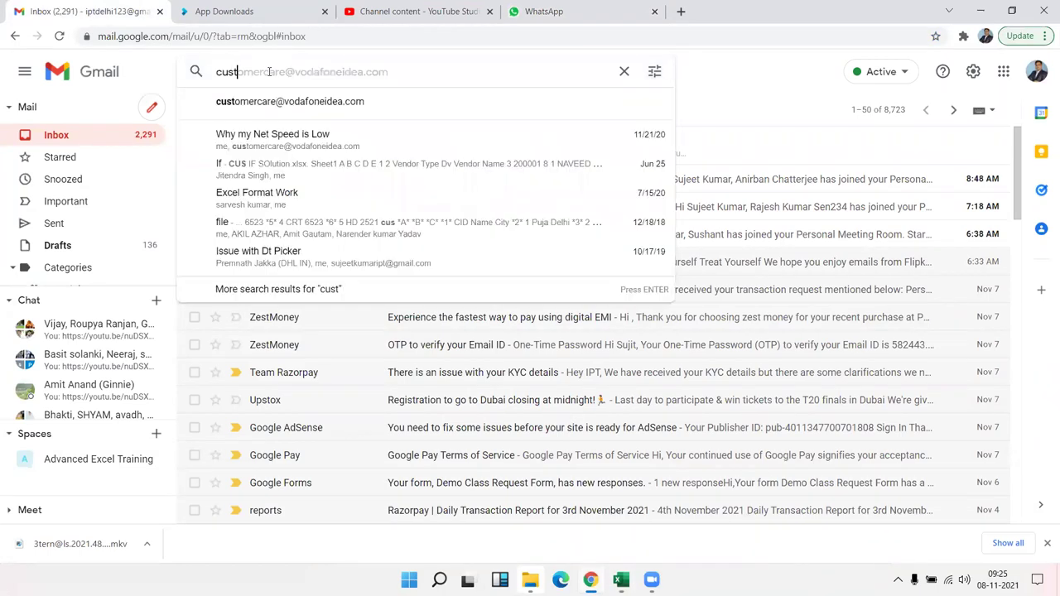
pyautogui.press('Down')
pyautogui.press('Down')
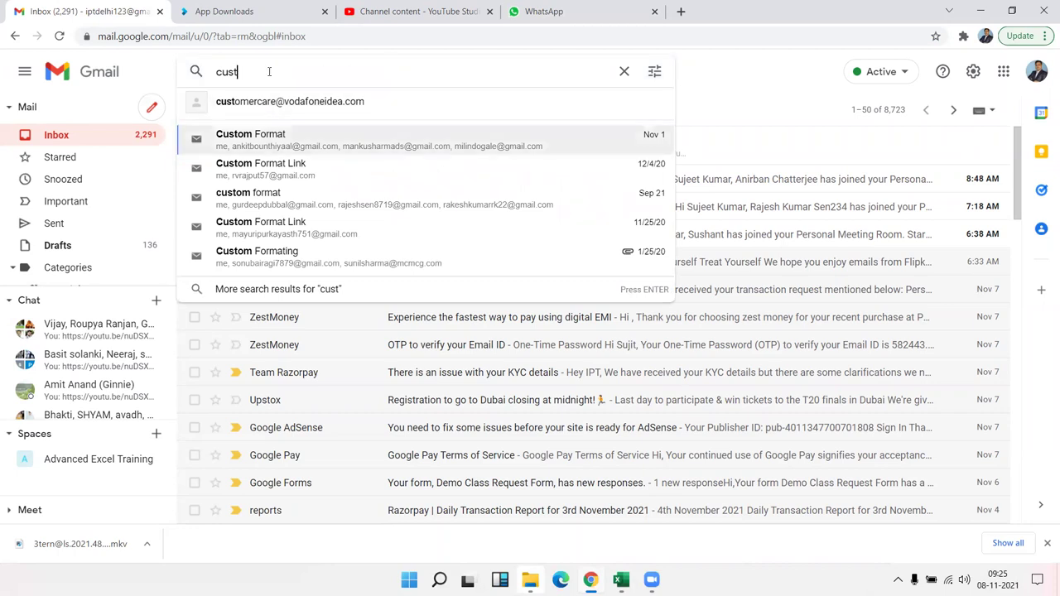
pyautogui.press('Return')
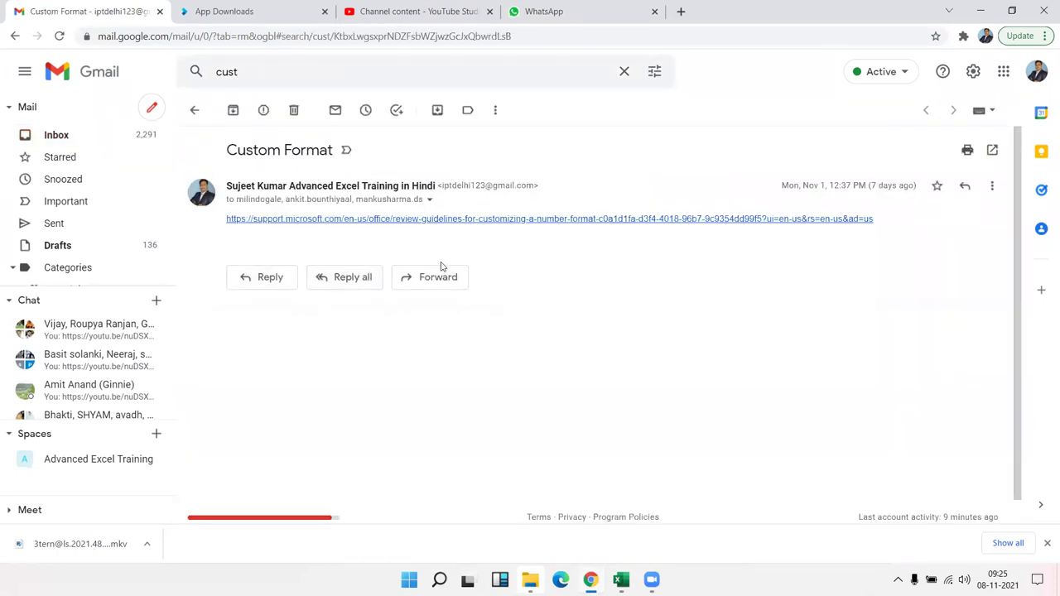
pyautogui.click(444, 220)
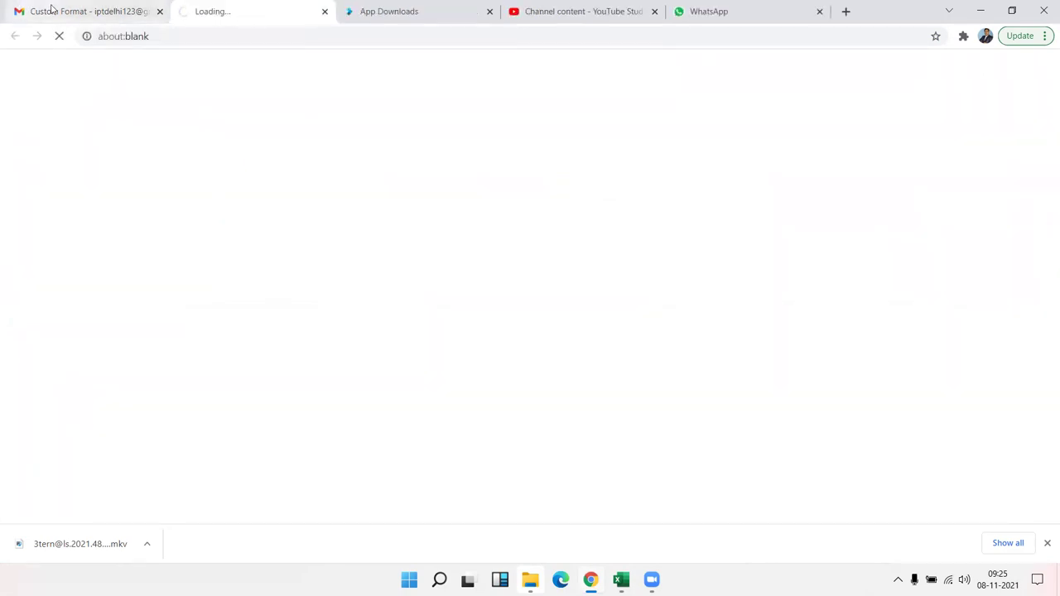
# Expand the text and spacing, and decimal places, colors and conditions guideline sections.
pyautogui.scroll(-5, 440, 362)
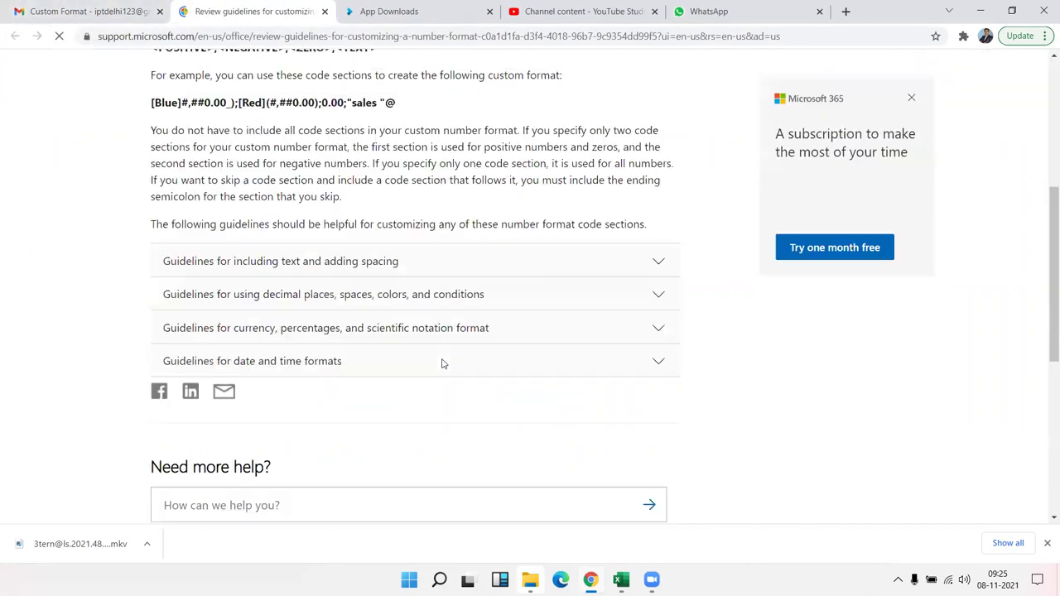
pyautogui.scroll(5, 444, 360)
pyautogui.scroll(-4, 443, 362)
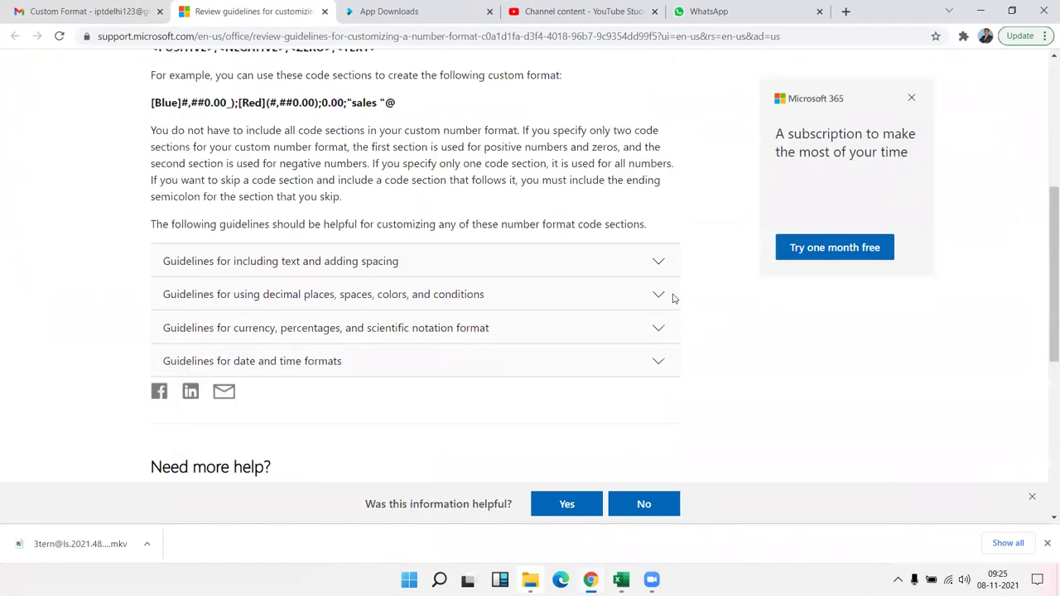
pyautogui.click(659, 266)
pyautogui.scroll(-6, 663, 294)
pyautogui.scroll(-10, 663, 294)
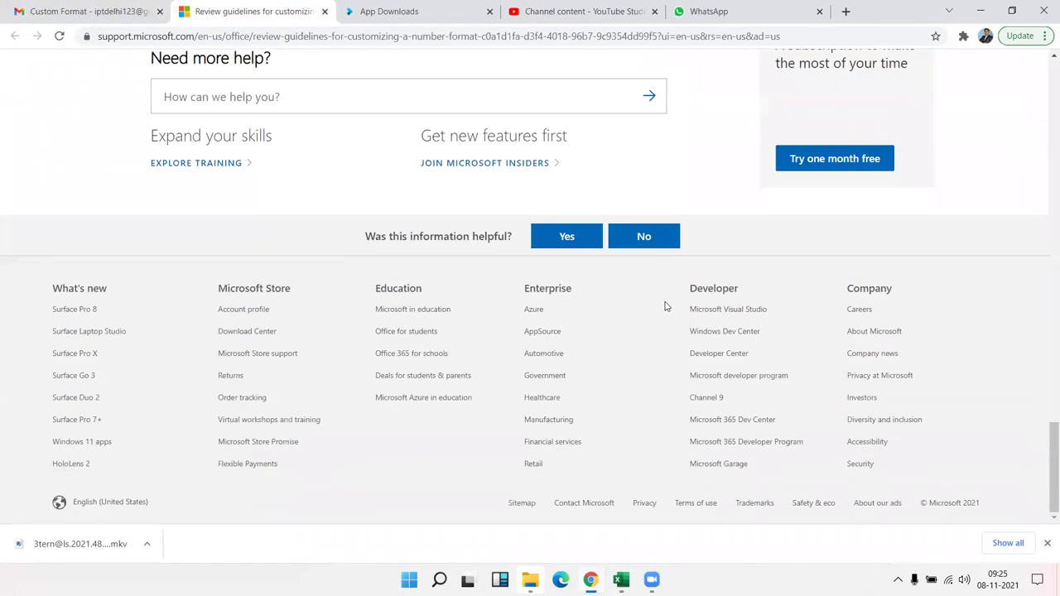
pyautogui.scroll(4, 660, 296)
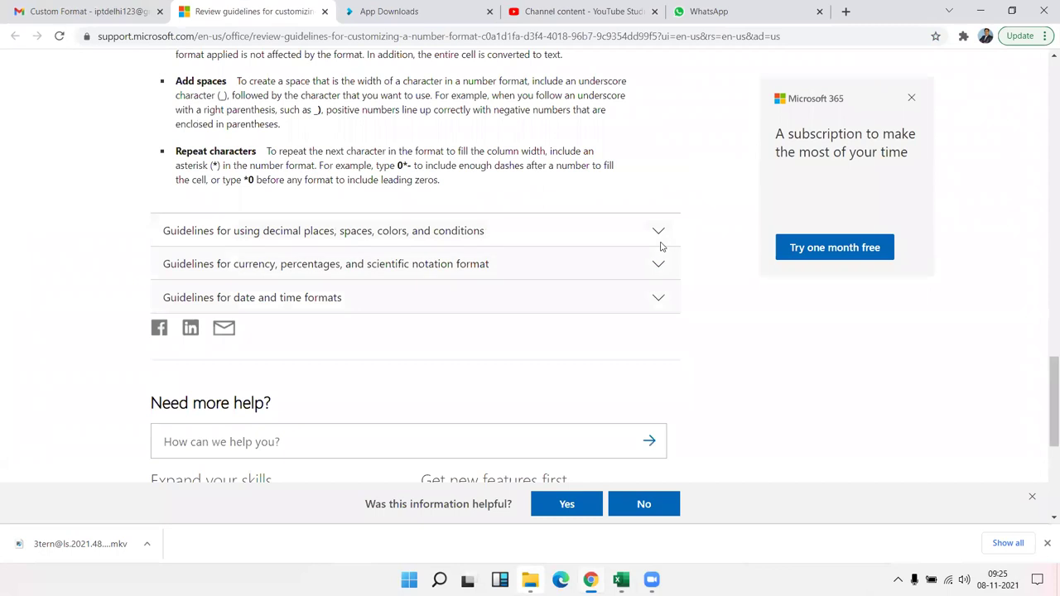
pyautogui.click(660, 238)
# Expand the currency/percentage and date and time sections, then return to the Gmail email.
pyautogui.scroll(-4, 667, 270)
pyautogui.scroll(-4, 665, 271)
pyautogui.scroll(-4, 663, 272)
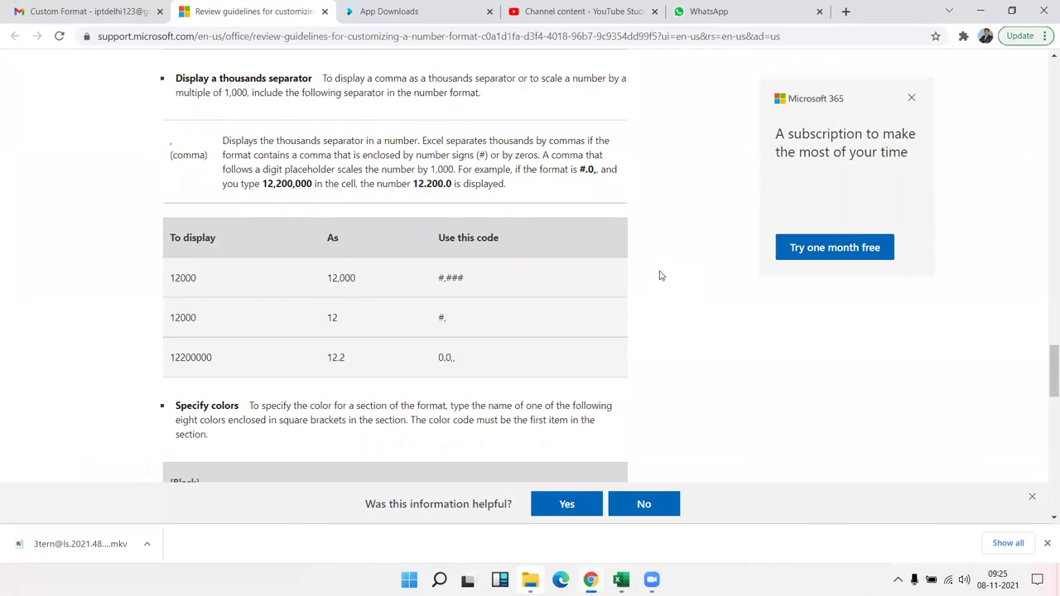
pyautogui.scroll(-4, 401, 280)
pyautogui.scroll(4, 400, 280)
pyautogui.scroll(-4, 475, 315)
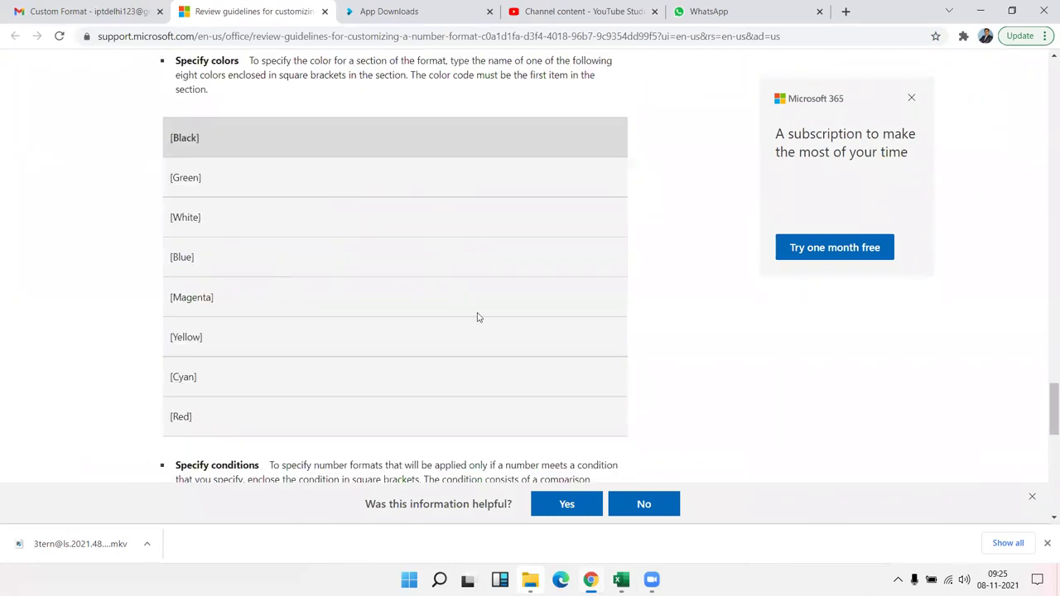
pyautogui.scroll(-8, 589, 315)
pyautogui.scroll(4, 583, 291)
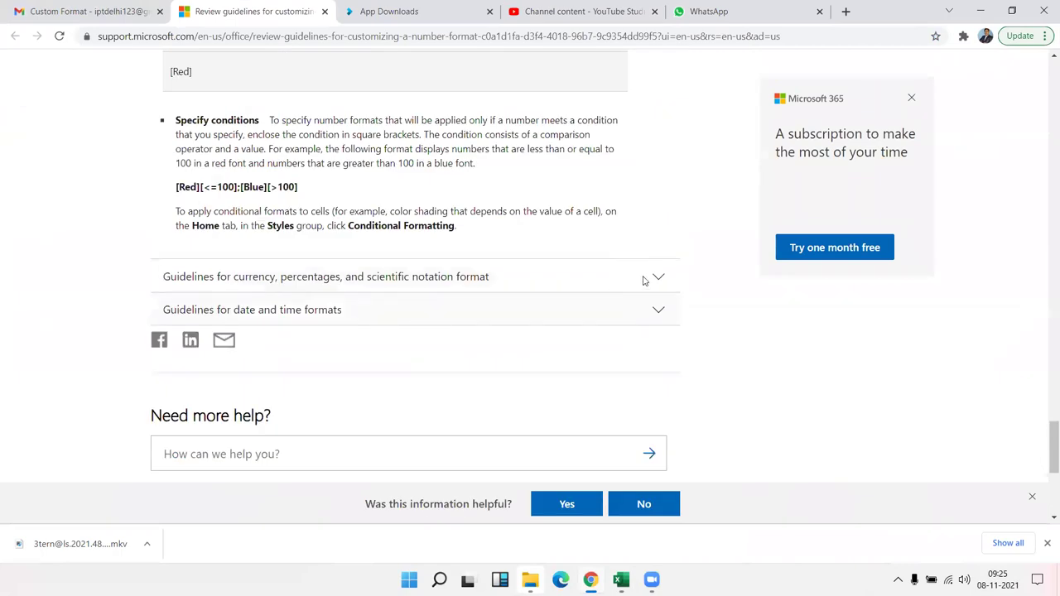
pyautogui.click(644, 279)
pyautogui.scroll(-8, 642, 281)
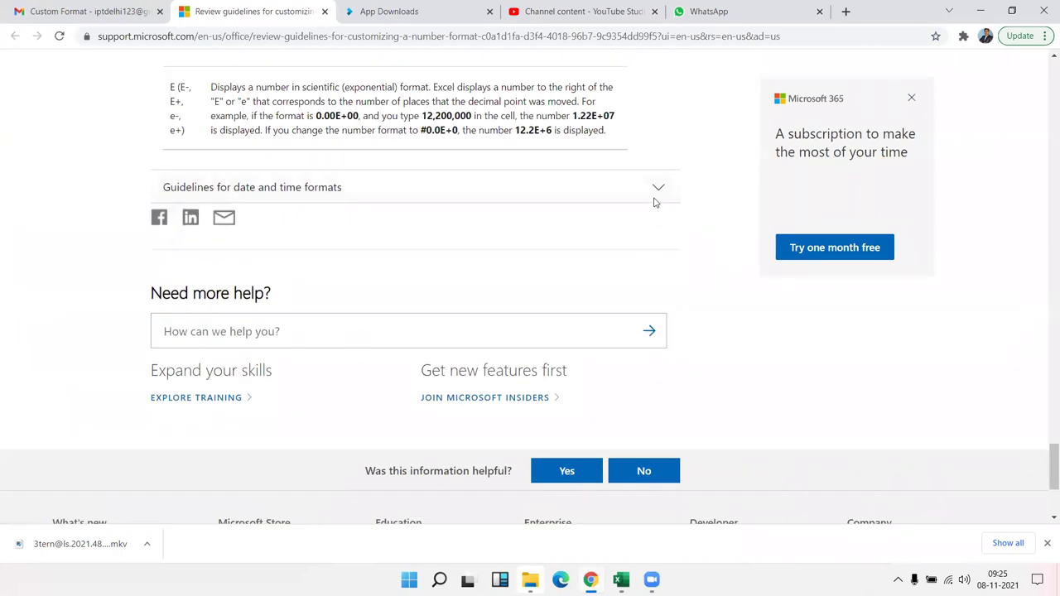
pyautogui.click(656, 202)
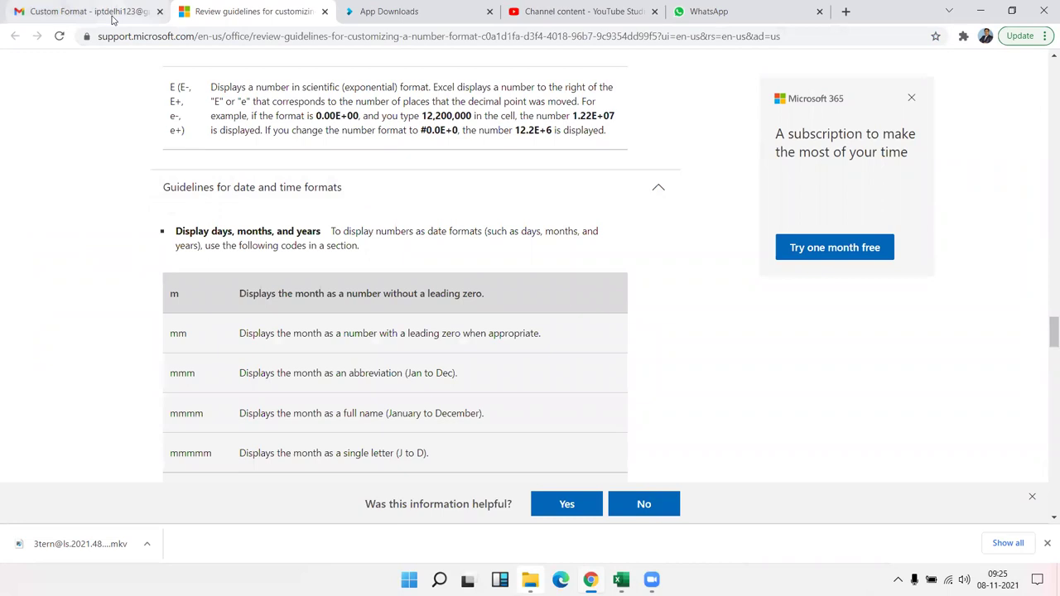
pyautogui.click(113, 16)
# Forward the Custom Format email, deleting the forwarded-message header text.
pyautogui.click(435, 283)
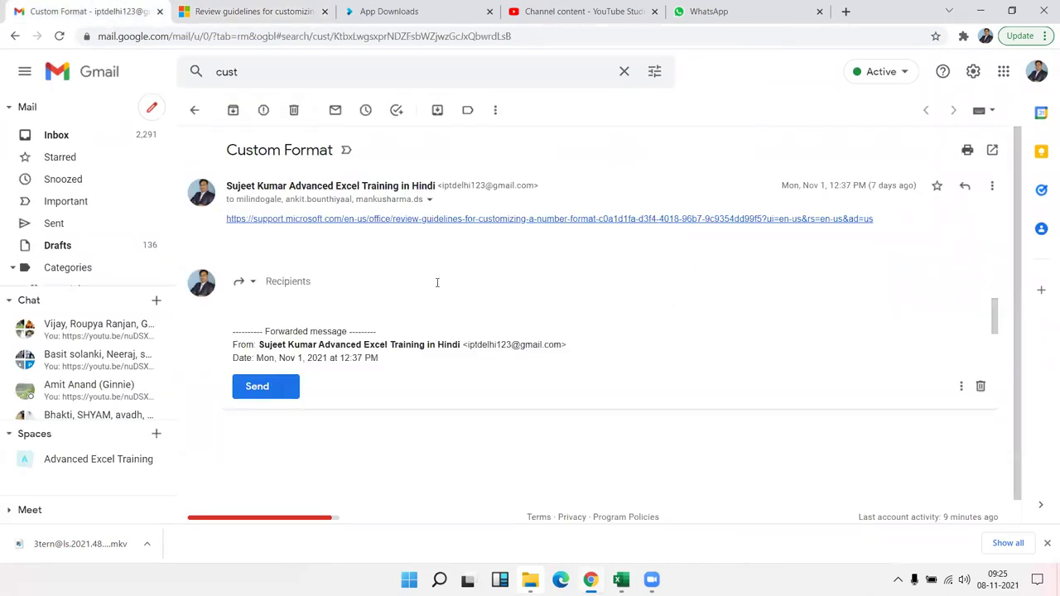
pyautogui.moveTo(358, 366); pyautogui.dragTo(236, 305)
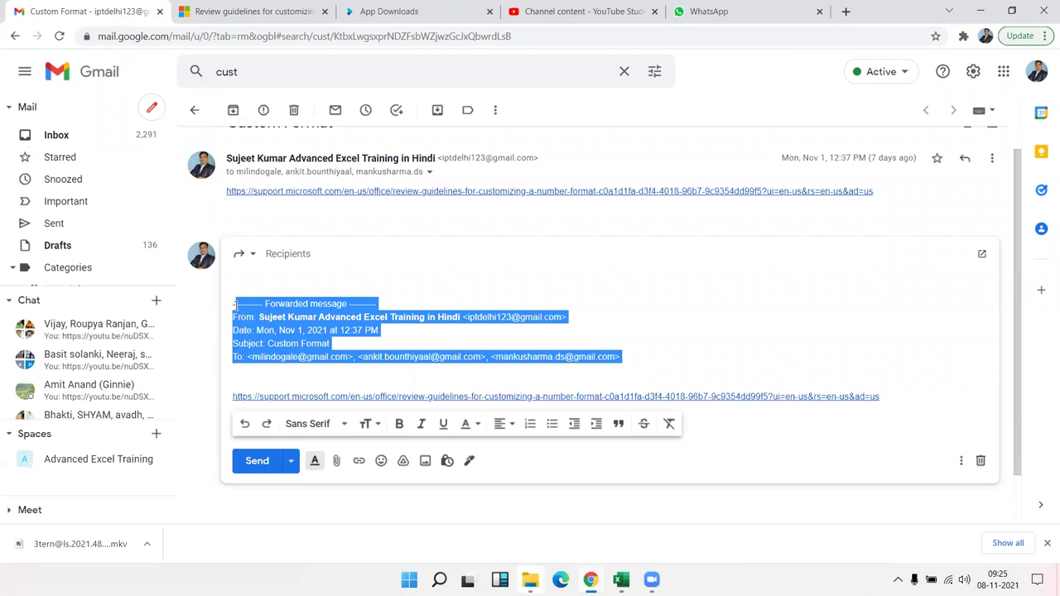
pyautogui.press('BackSpace')
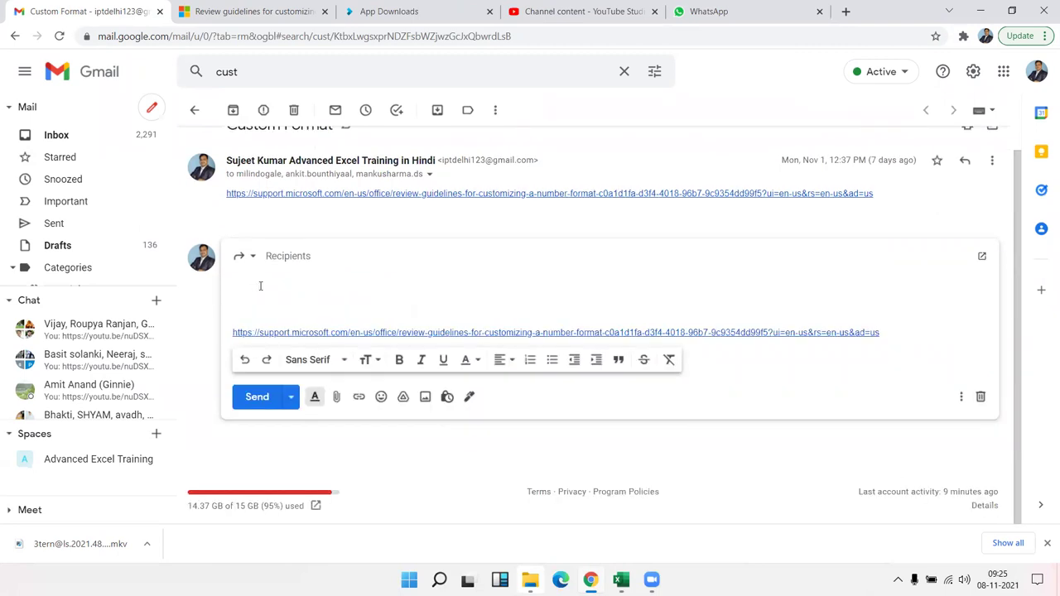
# Add a suggested student as recipient and remove the incomplete second address entry.
pyautogui.click(318, 269)
pyautogui.write('anir')
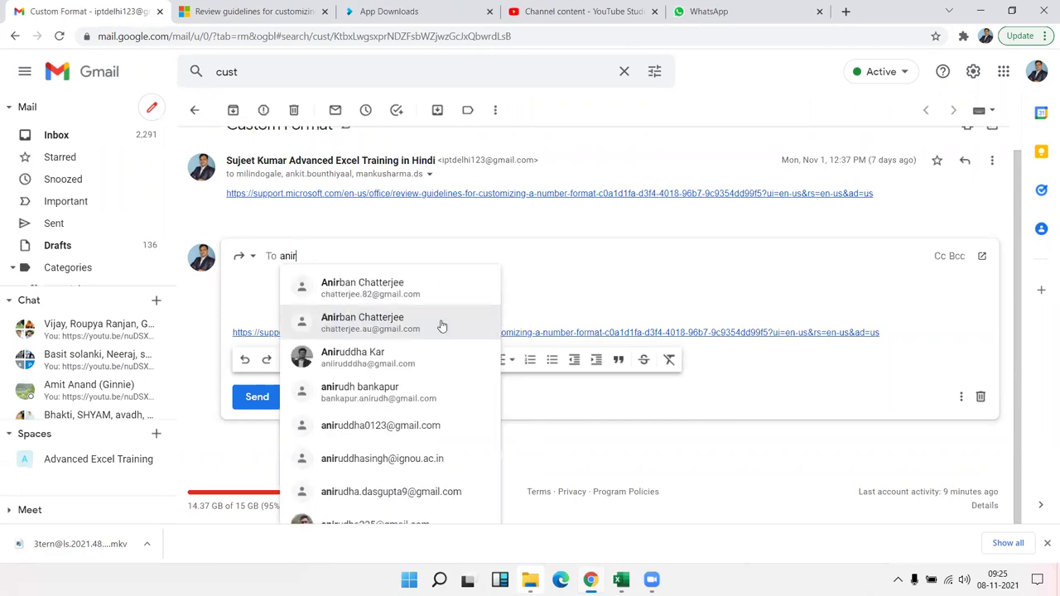
pyautogui.click(431, 296)
pyautogui.write('k')
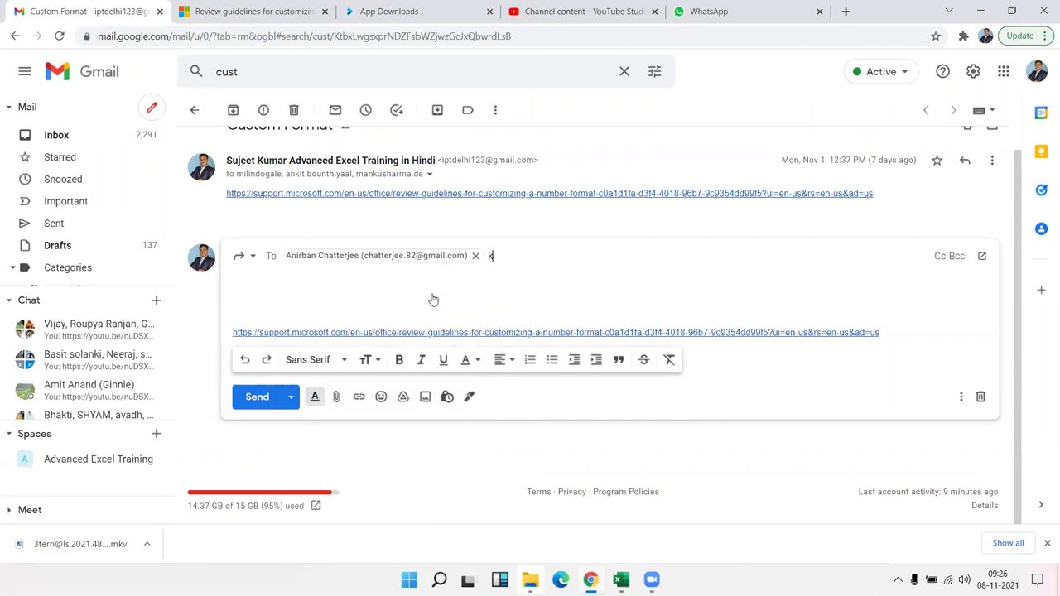
pyautogui.write('al')
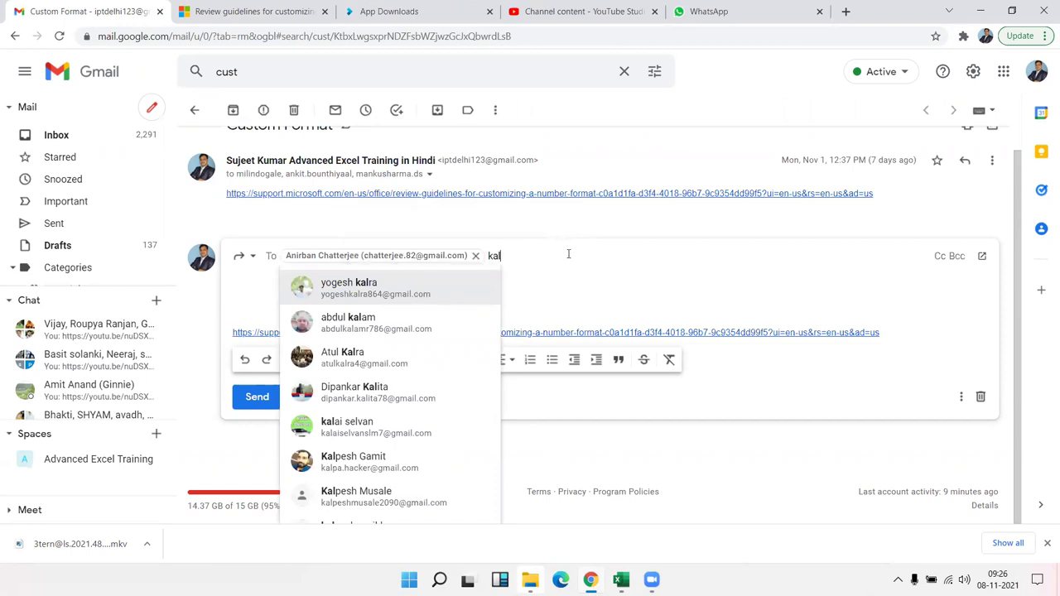
pyautogui.write('y')
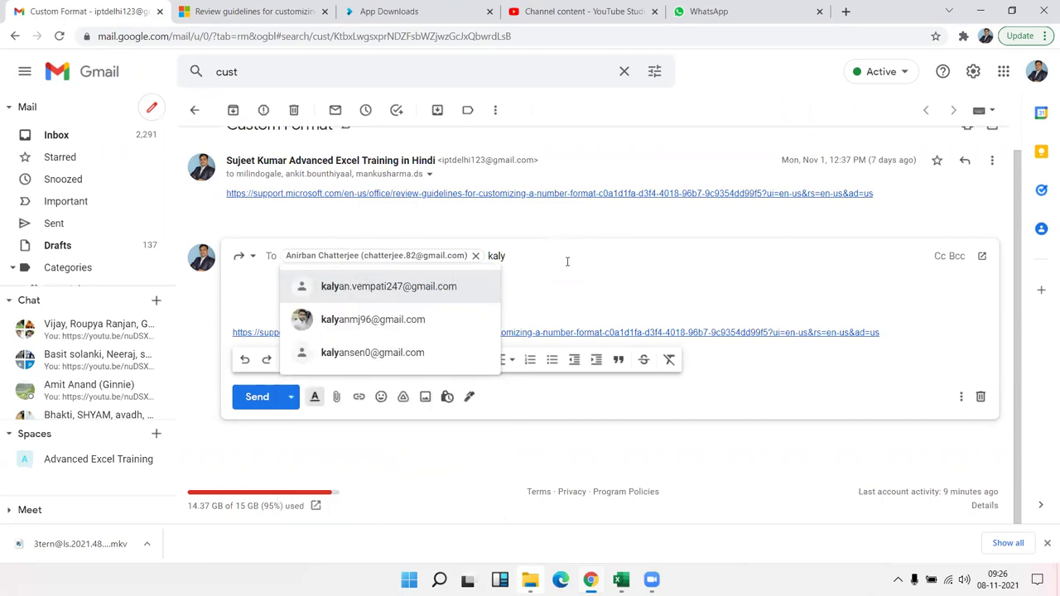
pyautogui.moveTo(389, 287)
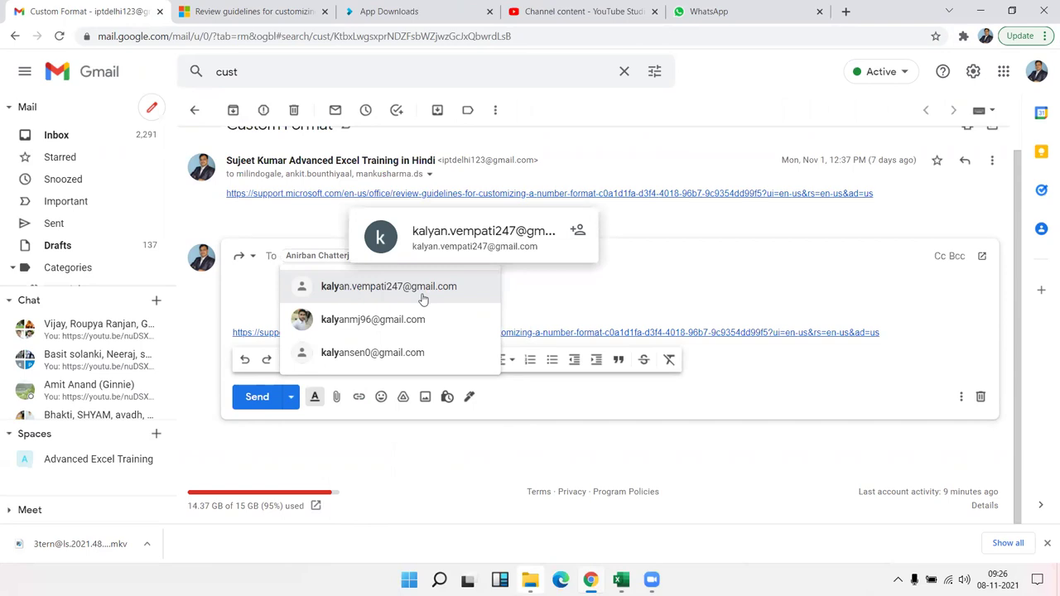
pyautogui.click(539, 296)
pyautogui.click(490, 256)
pyautogui.click(517, 256)
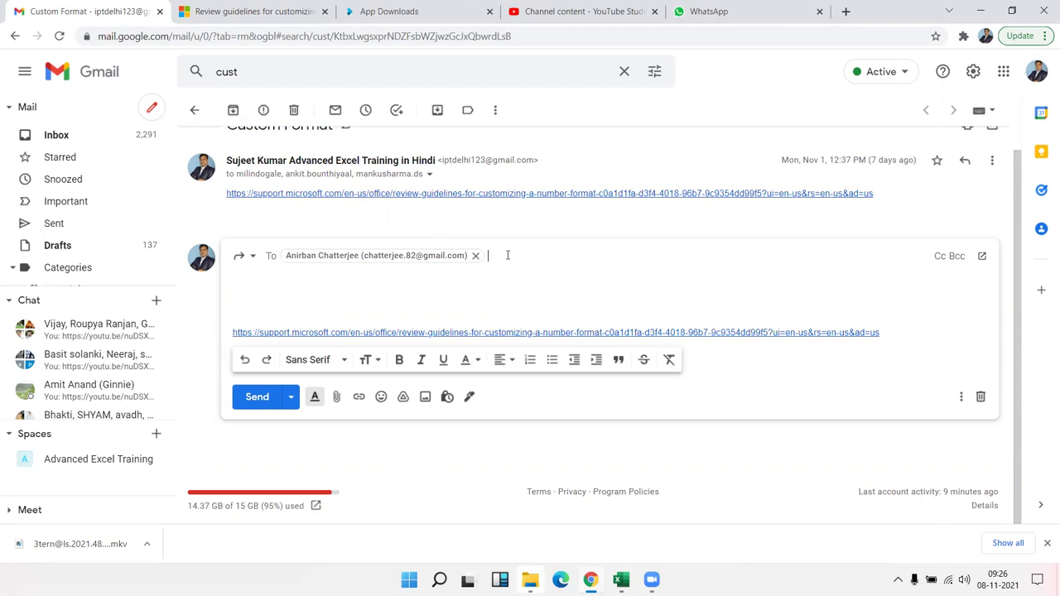
pyautogui.write('ja')
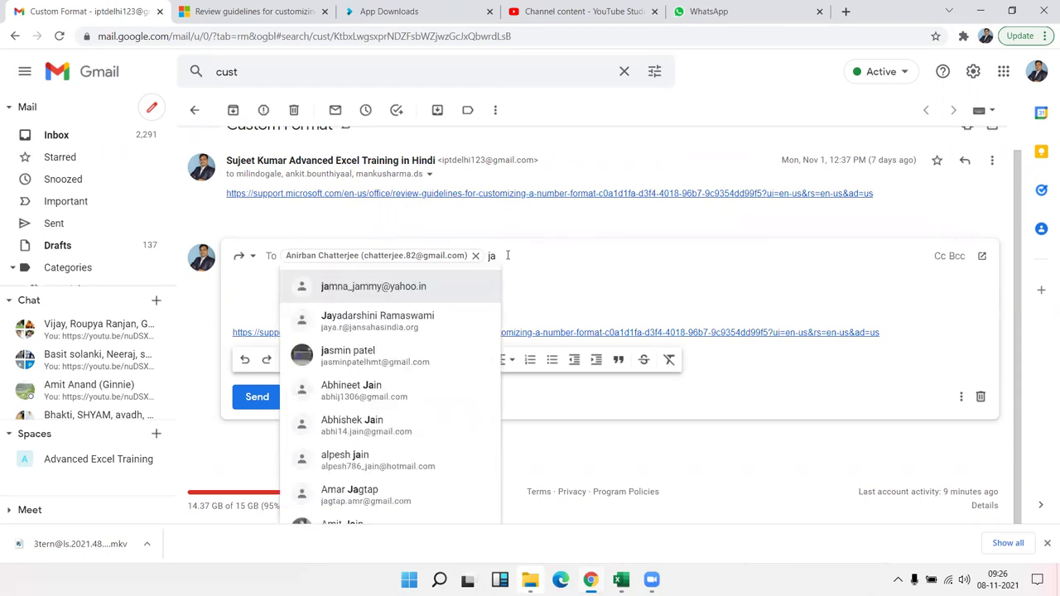
pyautogui.write('t')
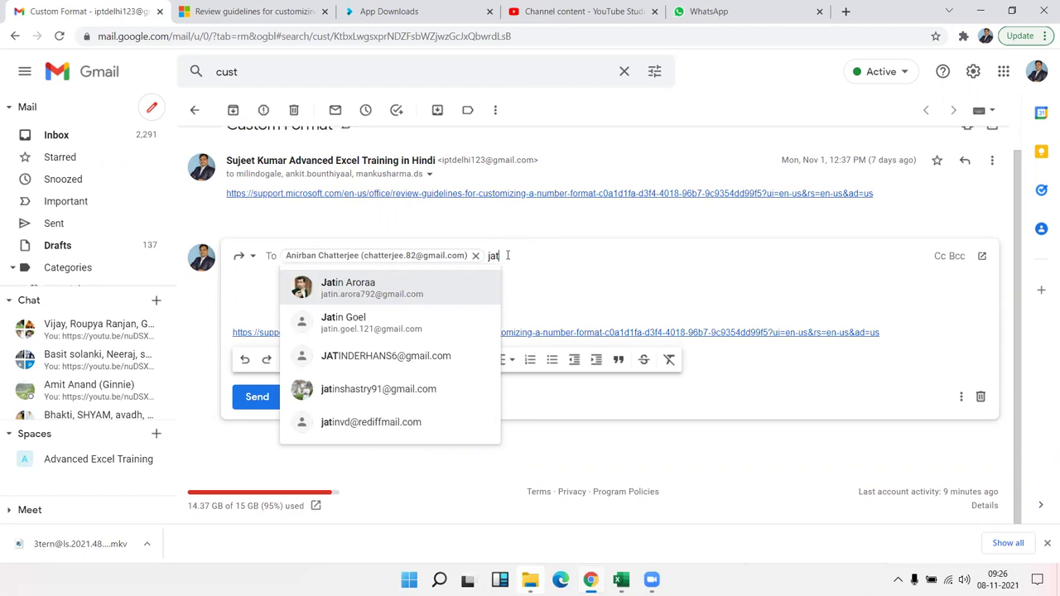
pyautogui.press('BackSpace')
pyautogui.press('BackSpace')
pyautogui.press('BackSpace')
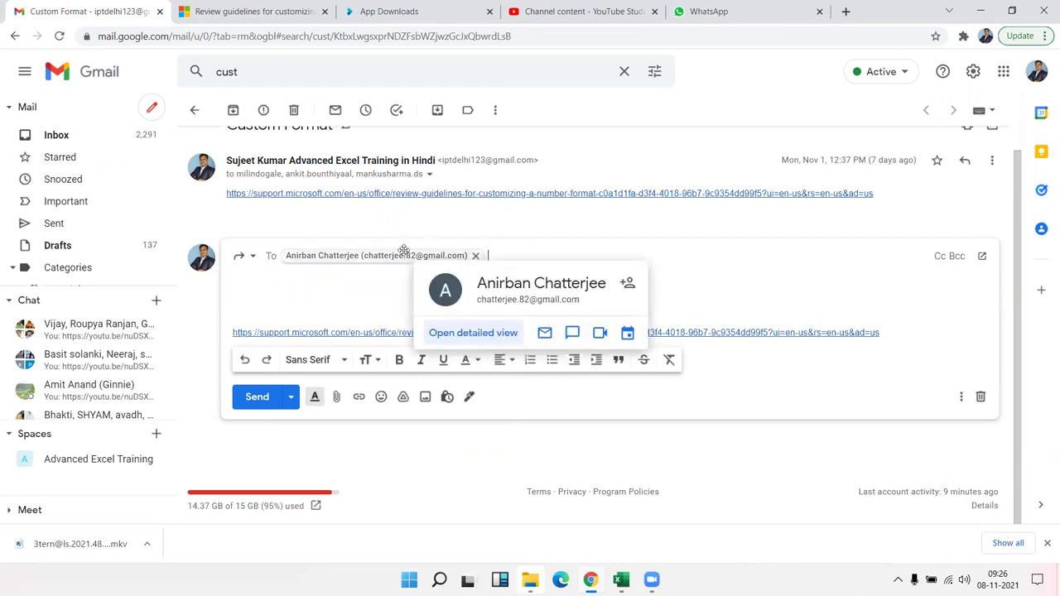
# Underline the whole guidelines link in the message body.
pyautogui.click(491, 309)
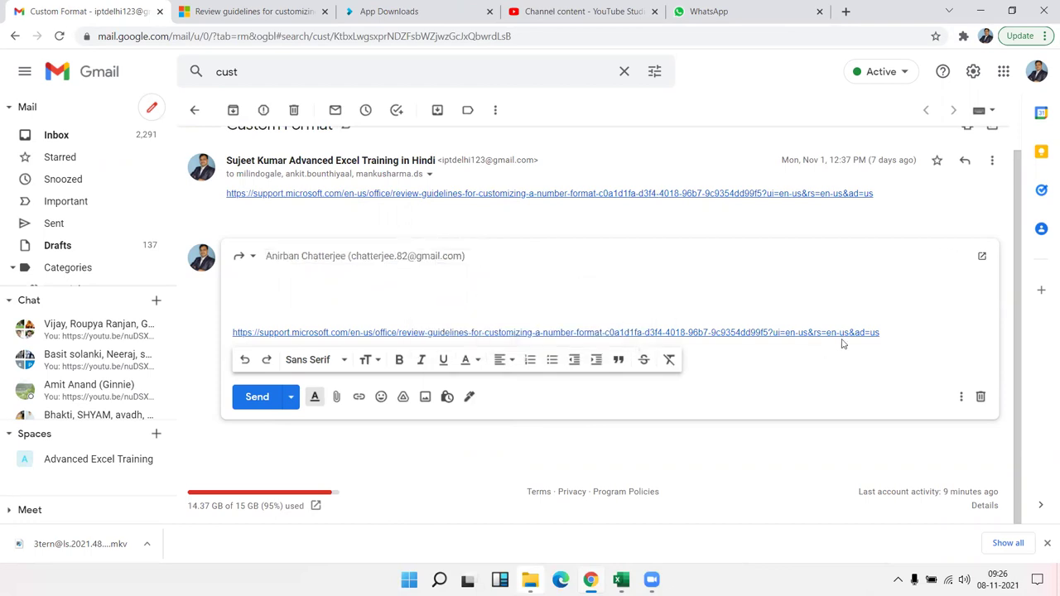
pyautogui.moveTo(881, 332); pyautogui.dragTo(209, 336)
pyautogui.hotkey('ctrl', 'u')
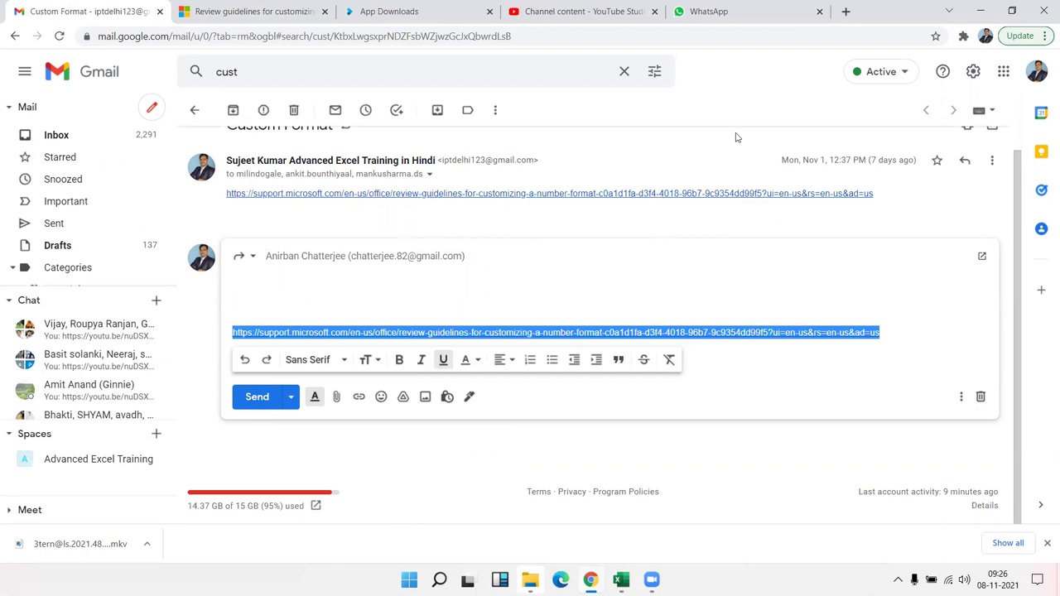
# Replace the recipient with the first student's alternate e-mail address.
pyautogui.click(343, 256)
pyautogui.click(475, 255)
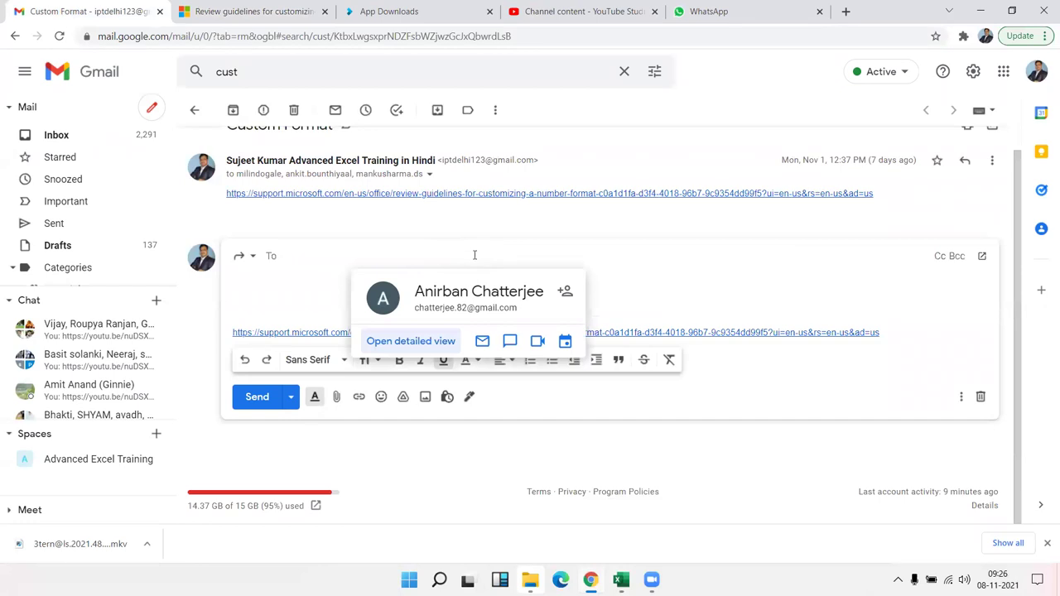
pyautogui.write('ch')
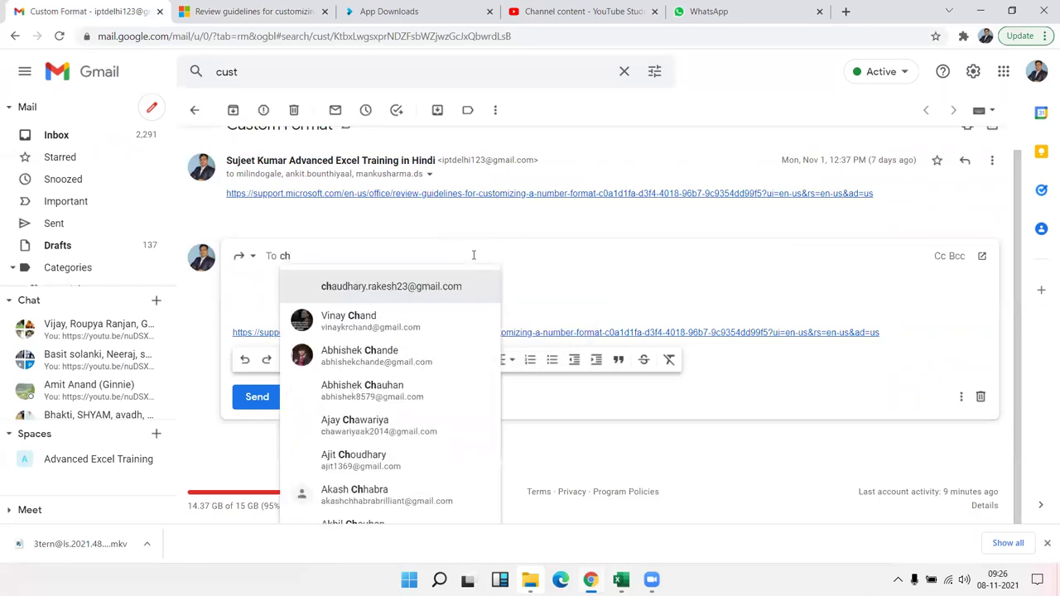
pyautogui.write('ar')
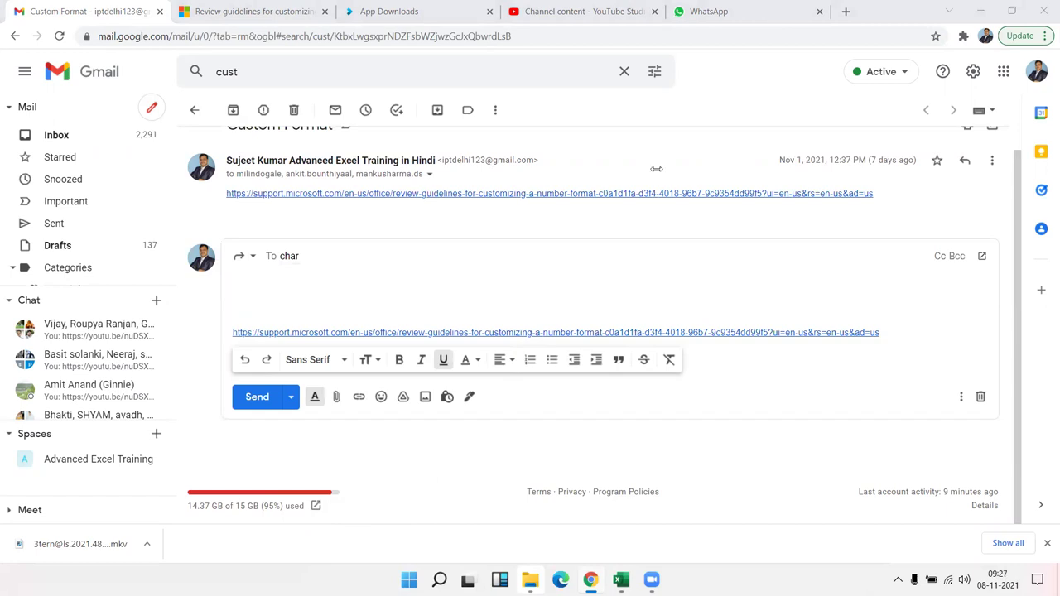
pyautogui.click(326, 256)
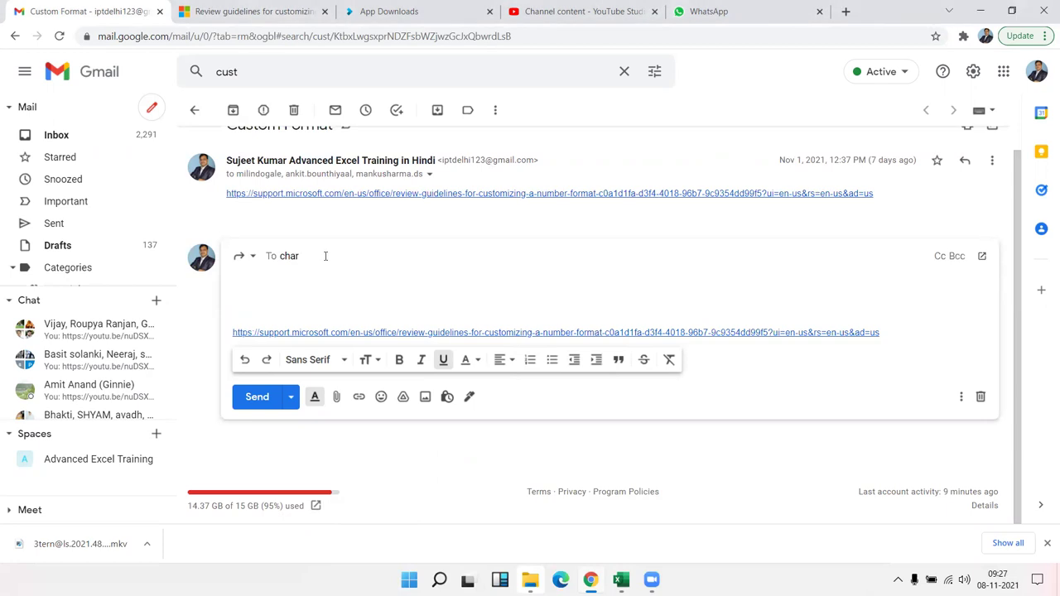
pyautogui.press('BackSpace')
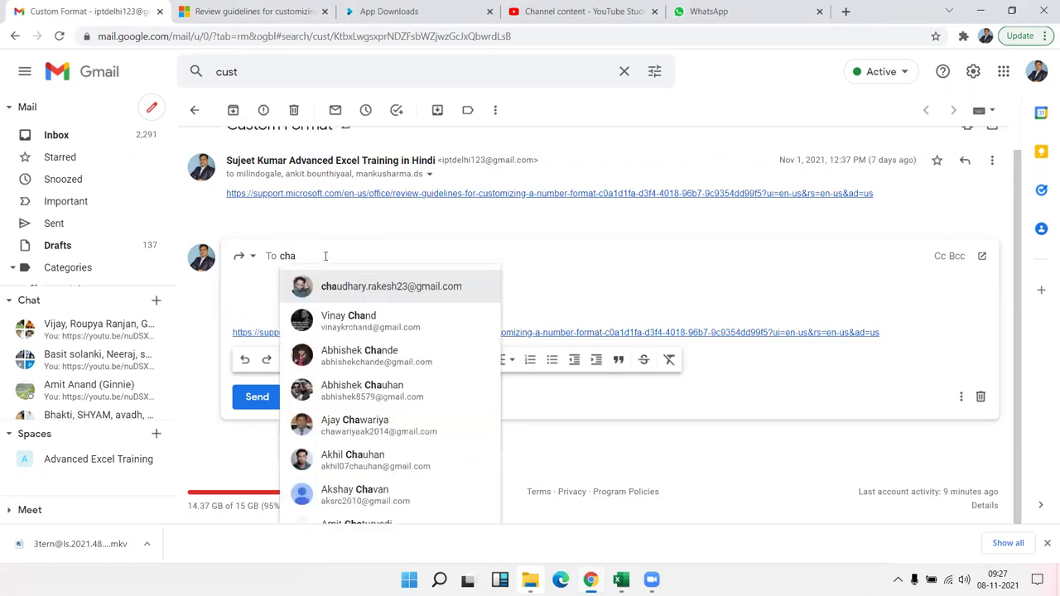
pyautogui.write('t')
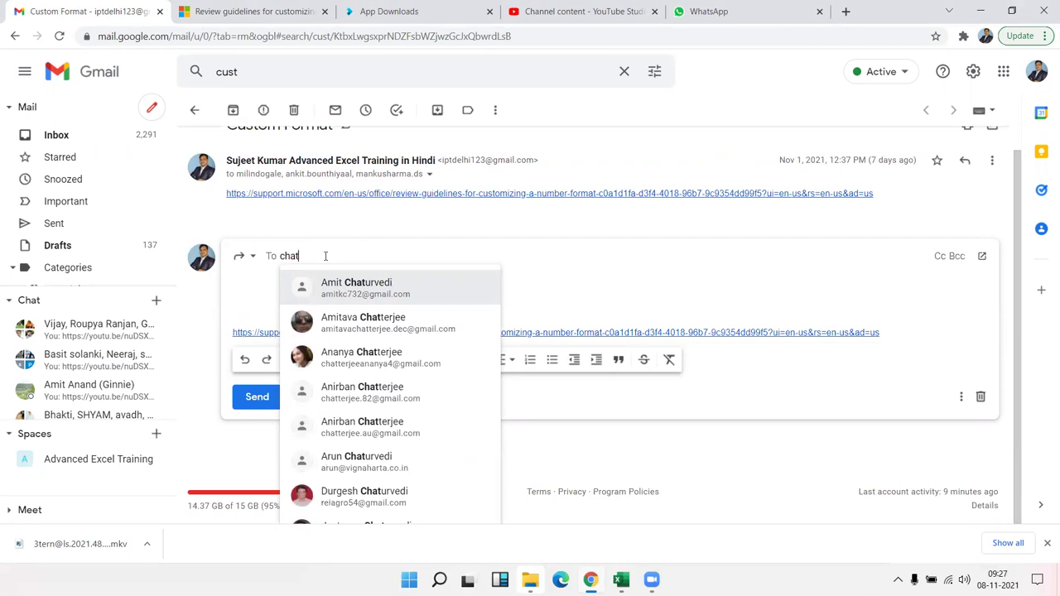
pyautogui.press('BackSpace')
pyautogui.press('BackSpace')
pyautogui.press('BackSpace')
pyautogui.press('BackSpace')
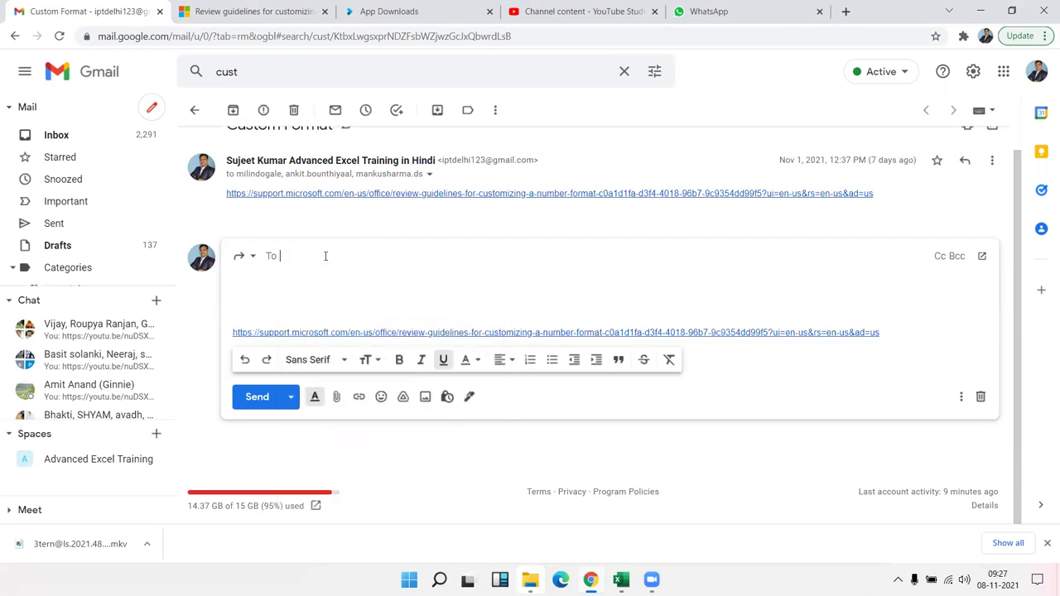
pyautogui.click(401, 259)
pyautogui.hotkey('ctrl', 'v')
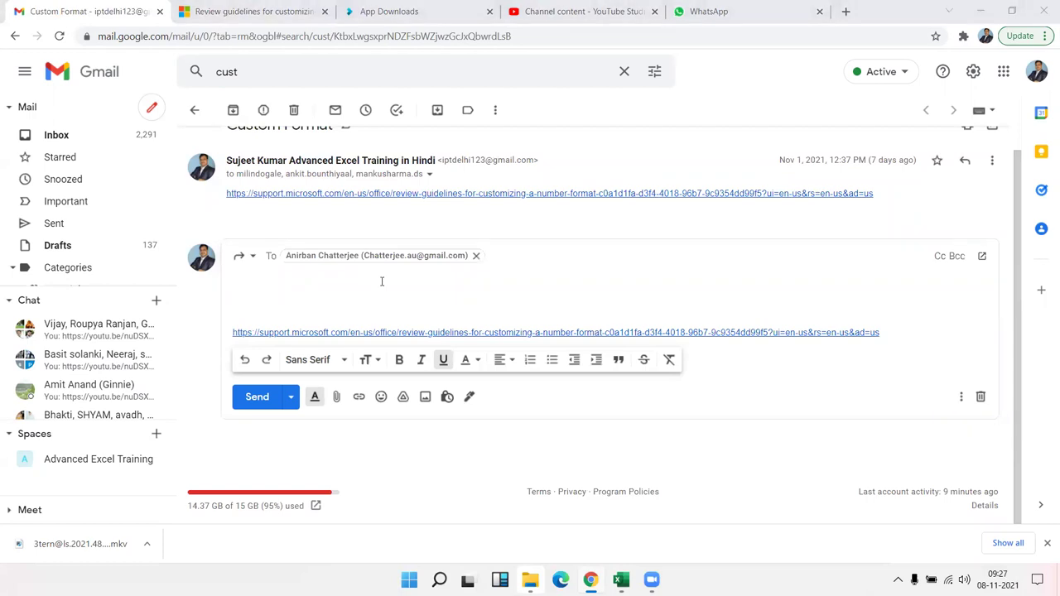
# Add a second student's address as recipient and send the forward.
pyautogui.click(365, 306)
pyautogui.hotkey('ctrl', 'a')
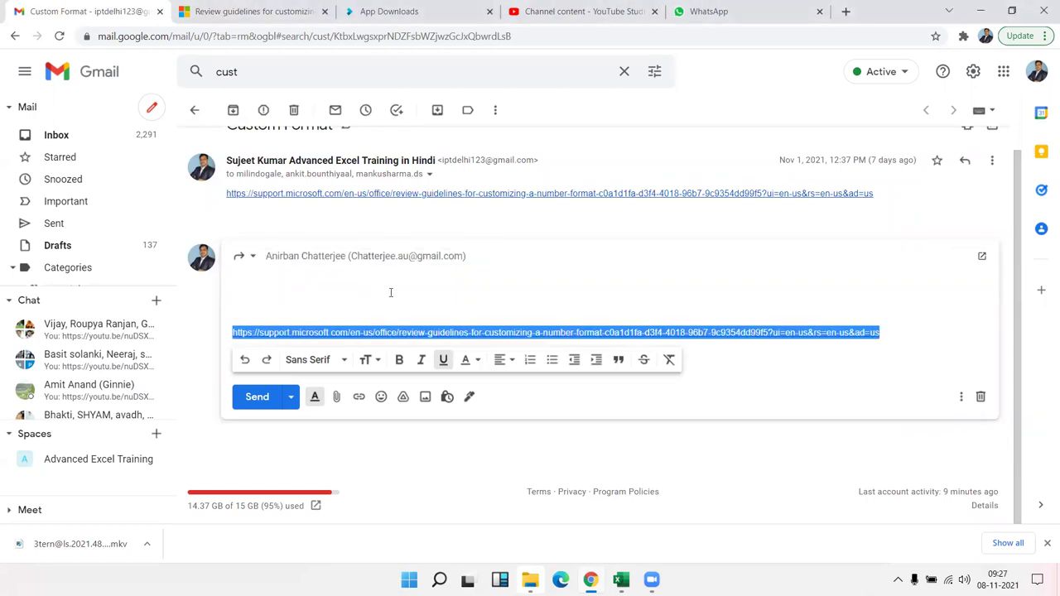
pyautogui.click(567, 255)
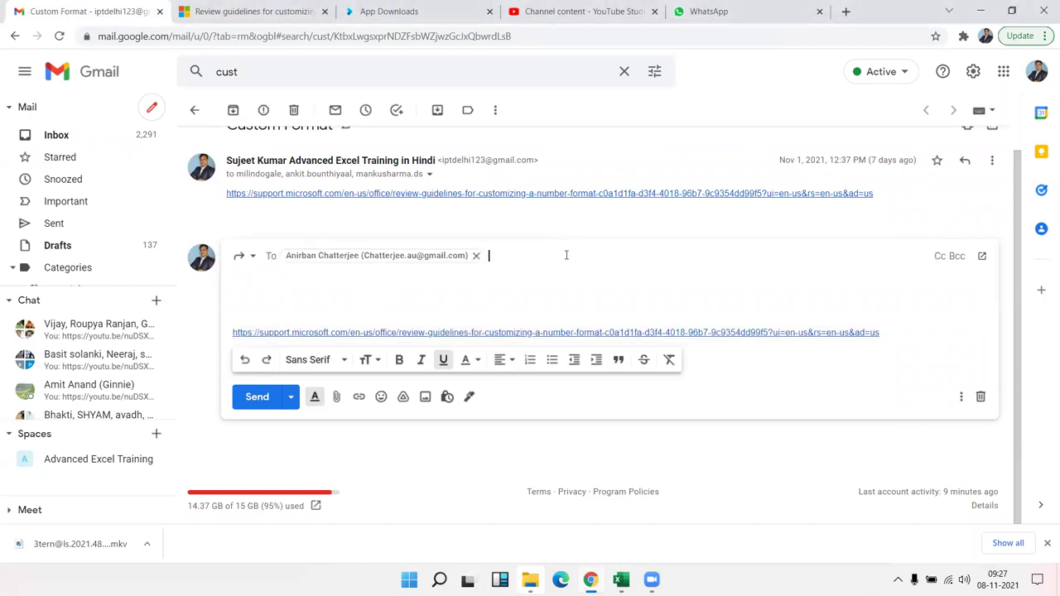
pyautogui.hotkey('ctrl', 'v')
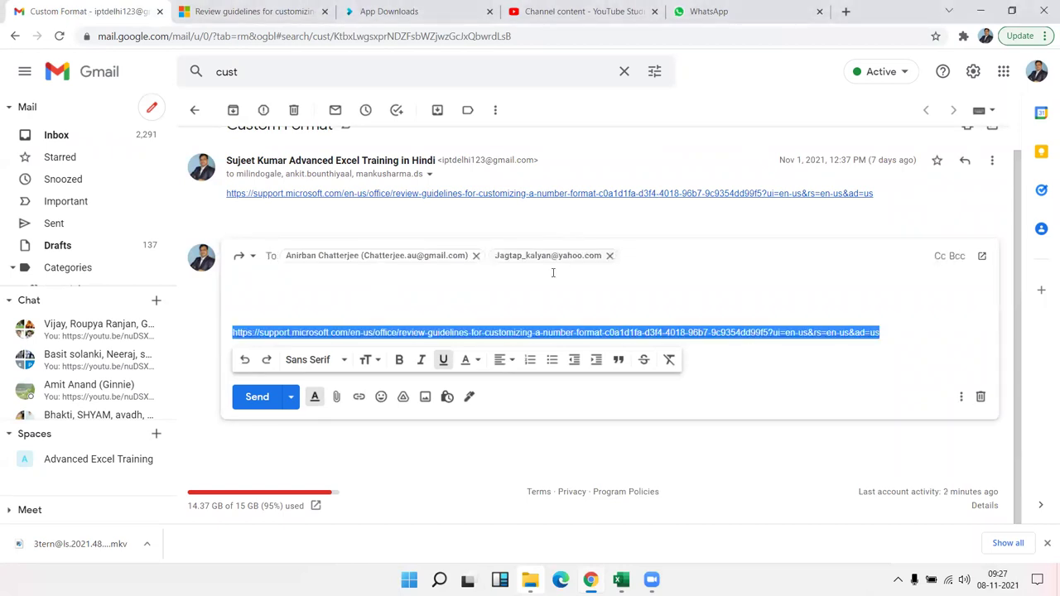
pyautogui.click(294, 344)
pyautogui.hotkey('ctrl', 'a')
pyautogui.click(265, 398)
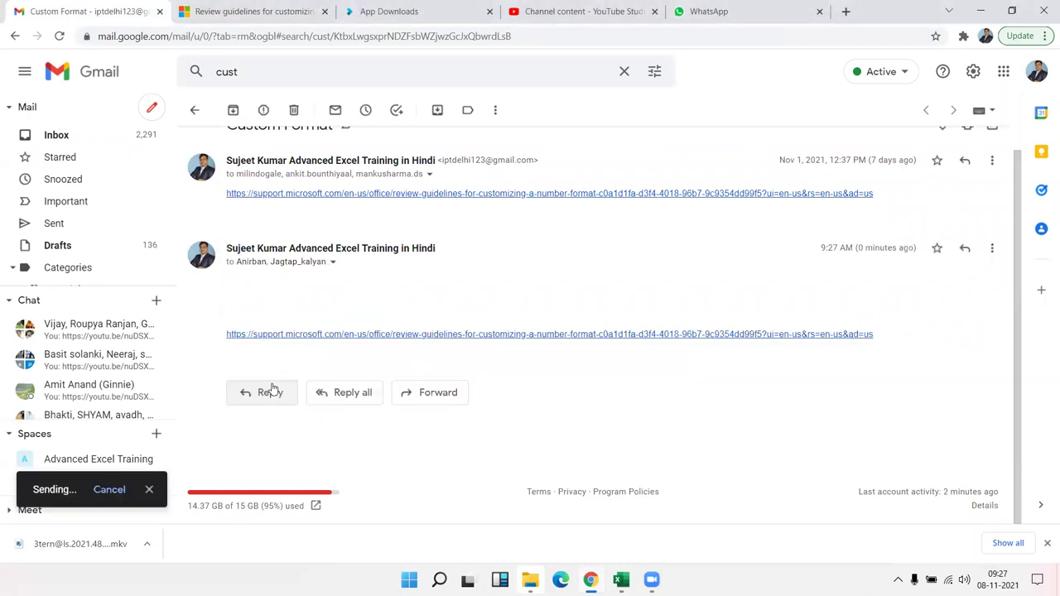
# Return to the Gmail inbox, then show the Windows desktop with Windows+D.
pyautogui.click(55, 135)
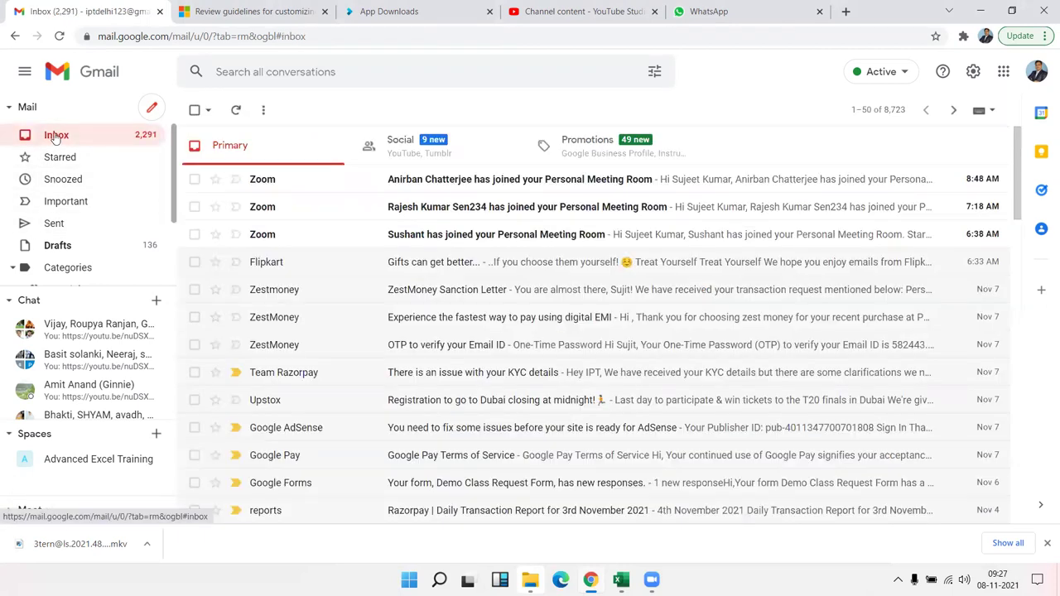
pyautogui.press('super+d')
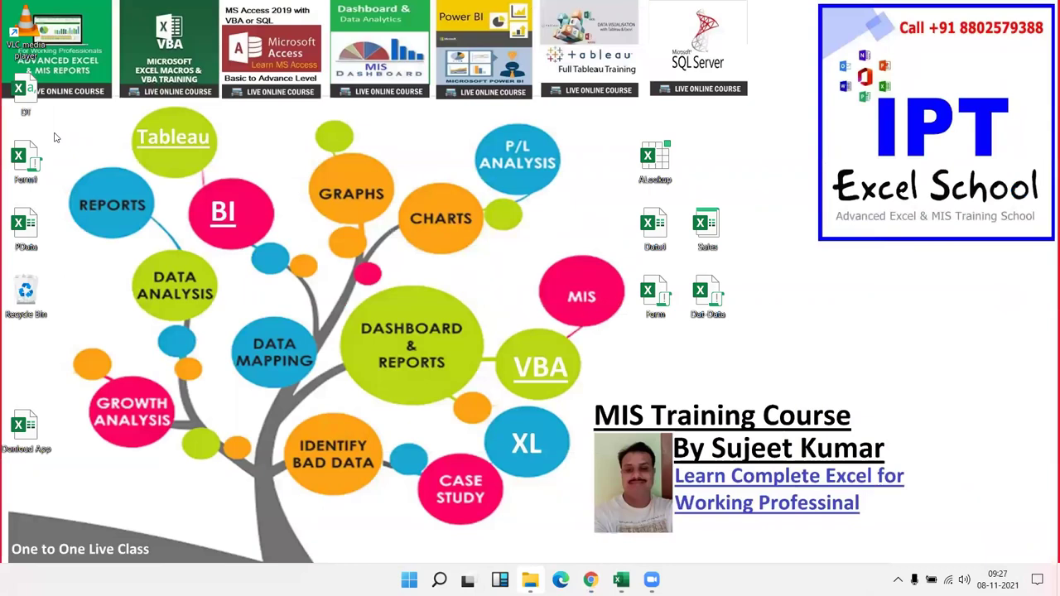